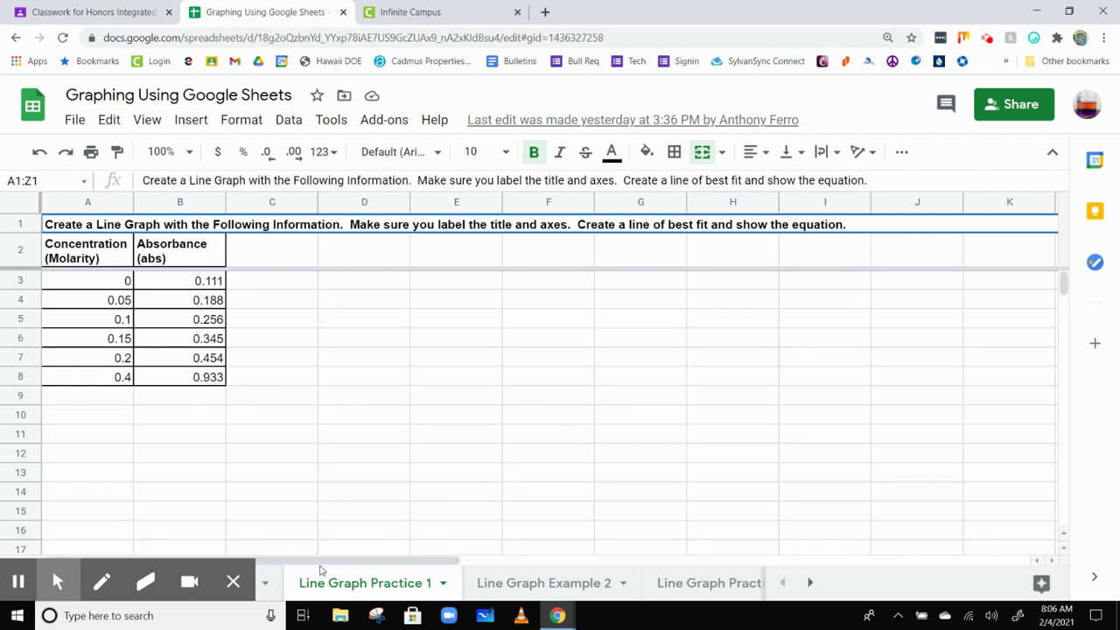
Step: Look through the line graph and bar graph example and practice sheets, ending on Line Graph Example 1
click(232, 581)
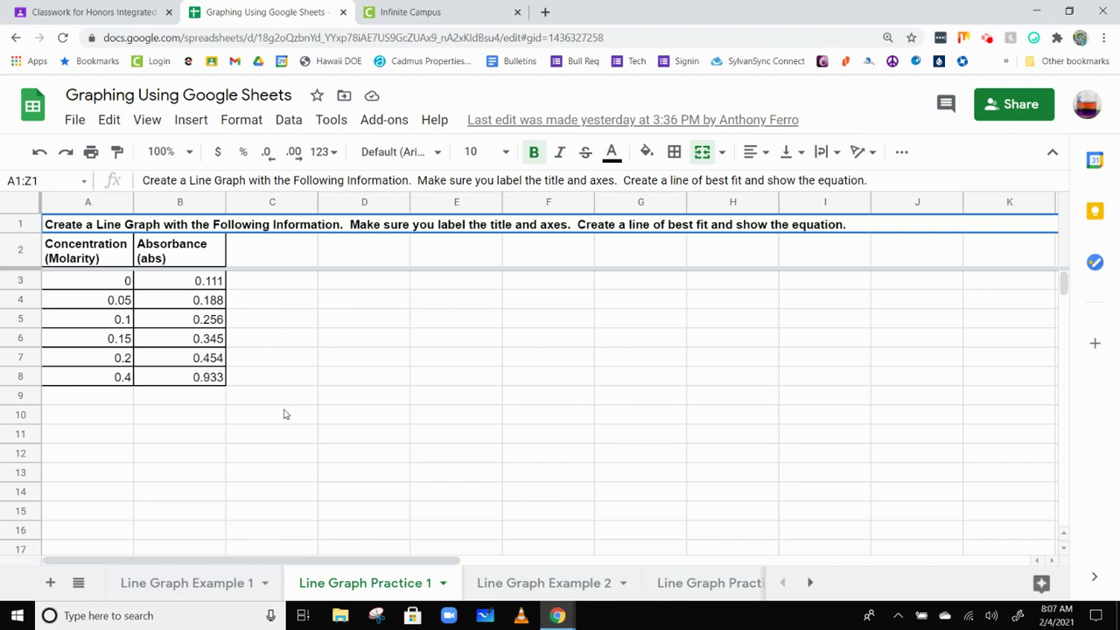
click(535, 587)
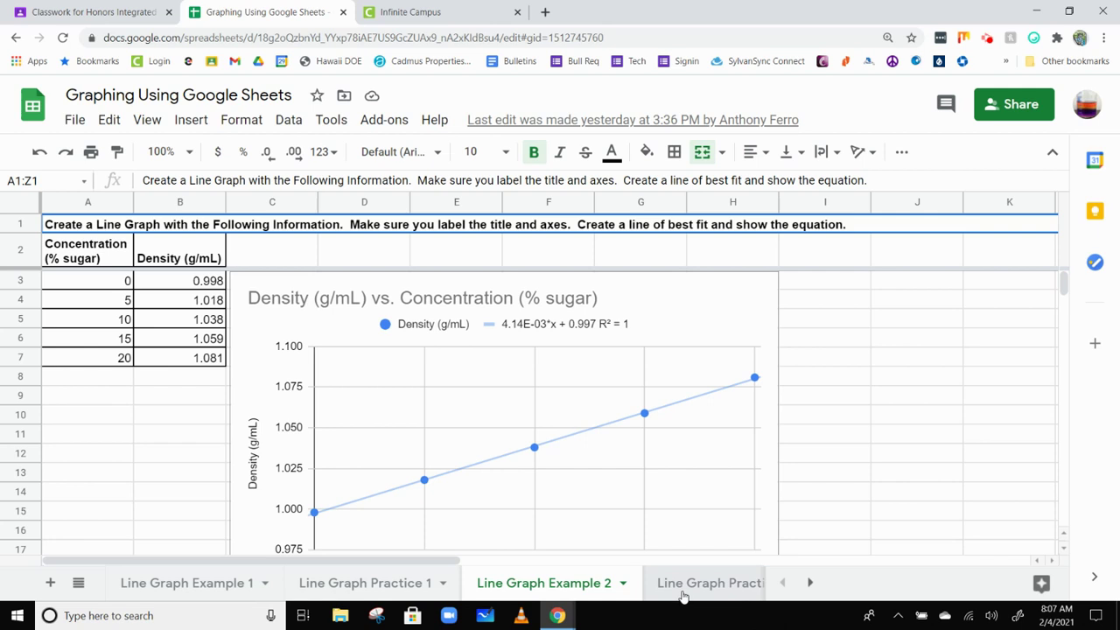
click(812, 584)
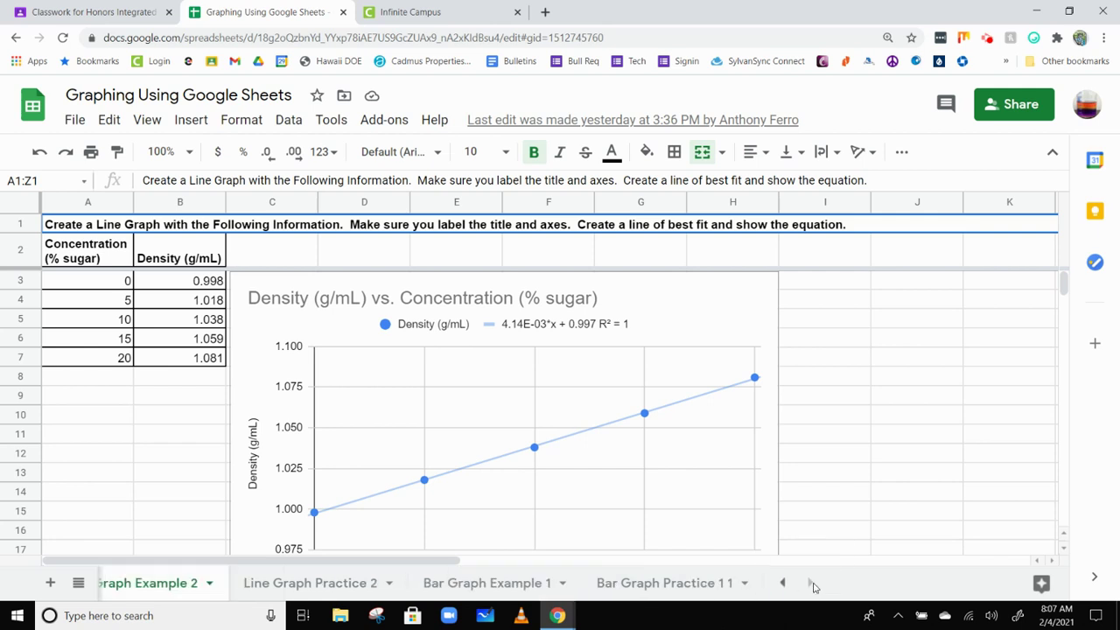
click(662, 592)
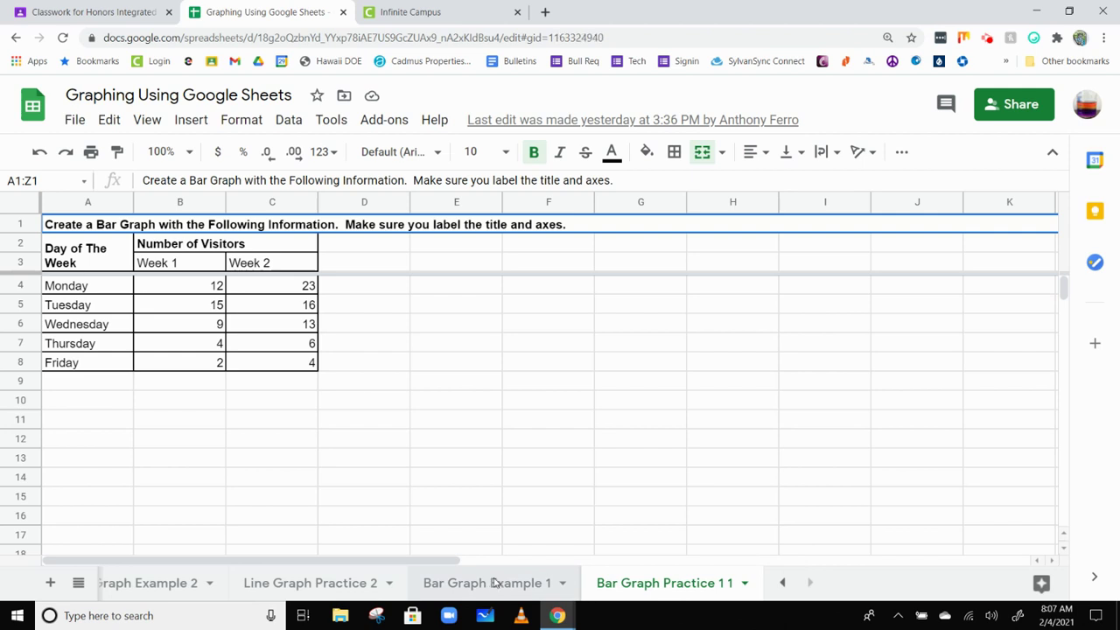
click(494, 584)
click(782, 583)
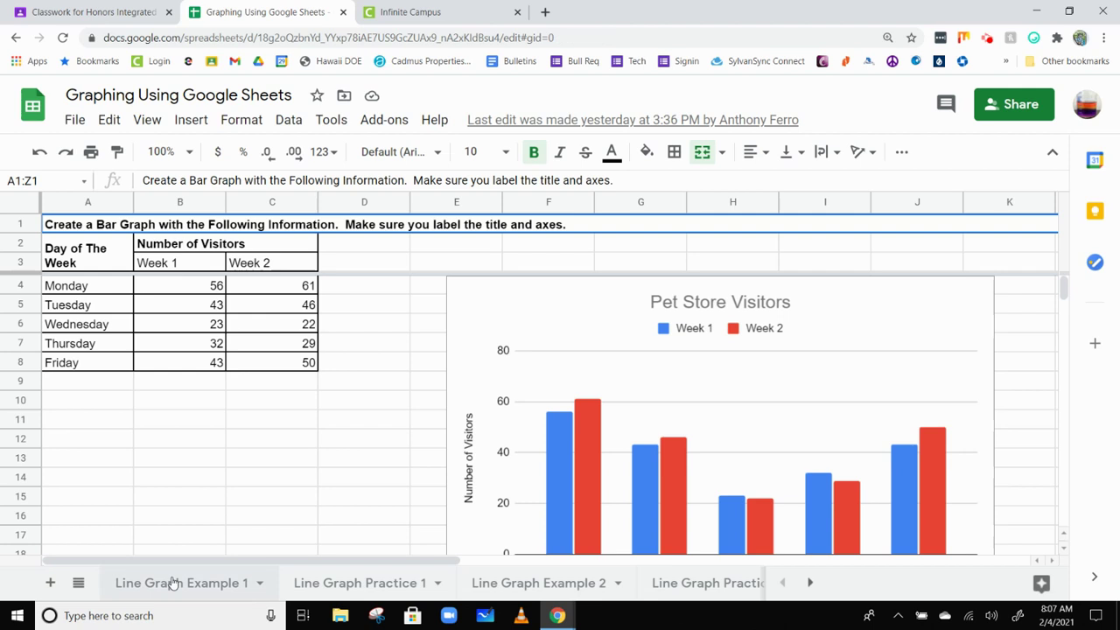
click(170, 582)
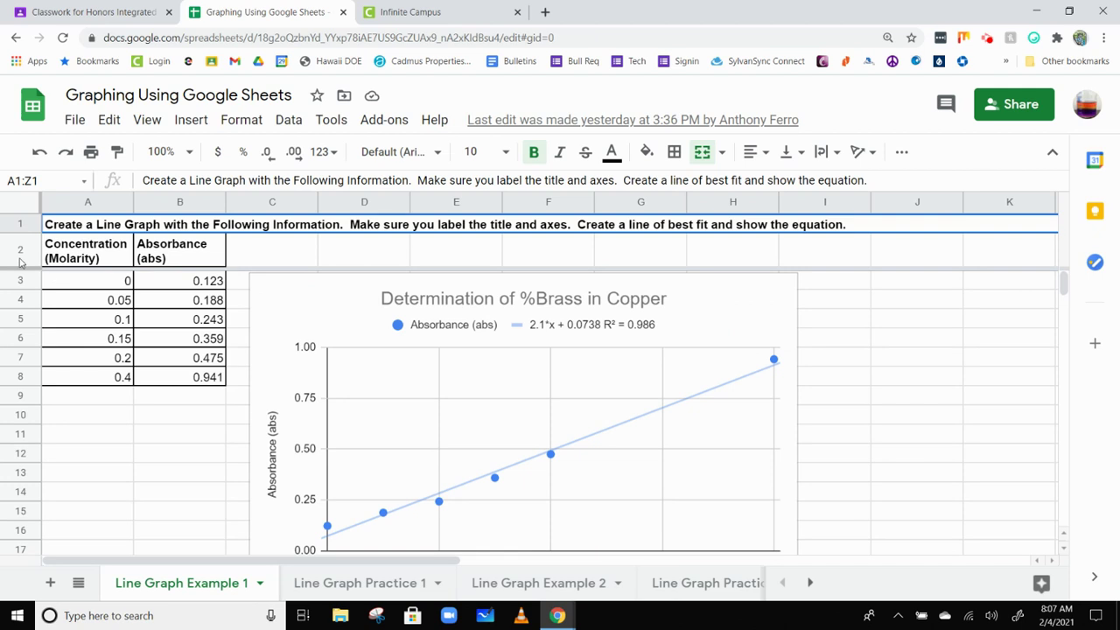
Step: Check how the frozen heading rows behave when moving down through the Line Graph Example 1 data
scroll(77, 345, down, 6)
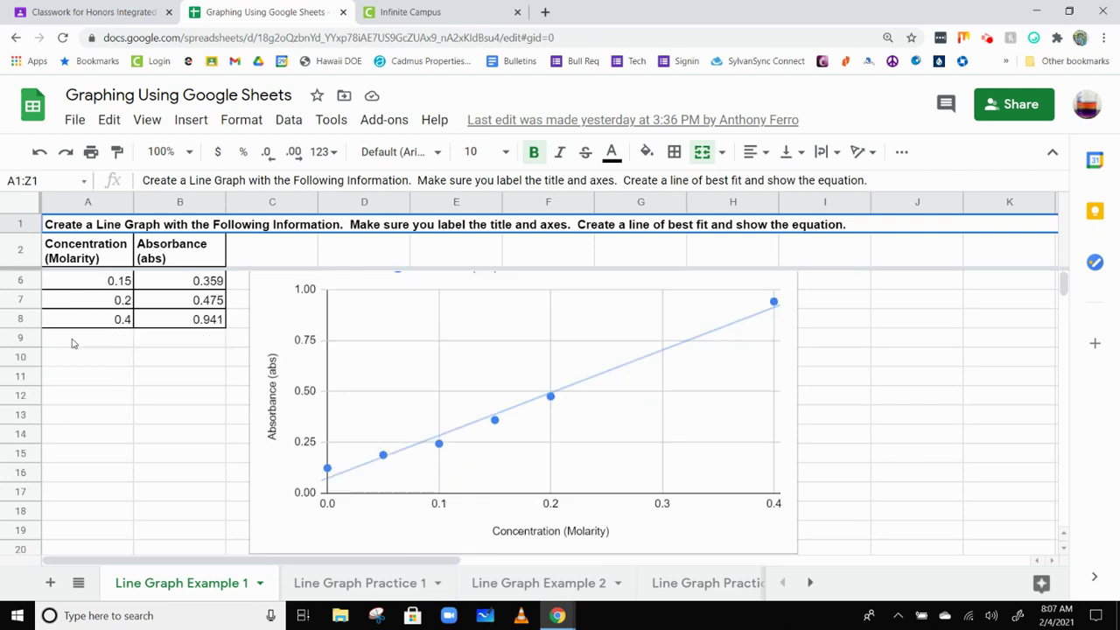
scroll(78, 344, up, 9)
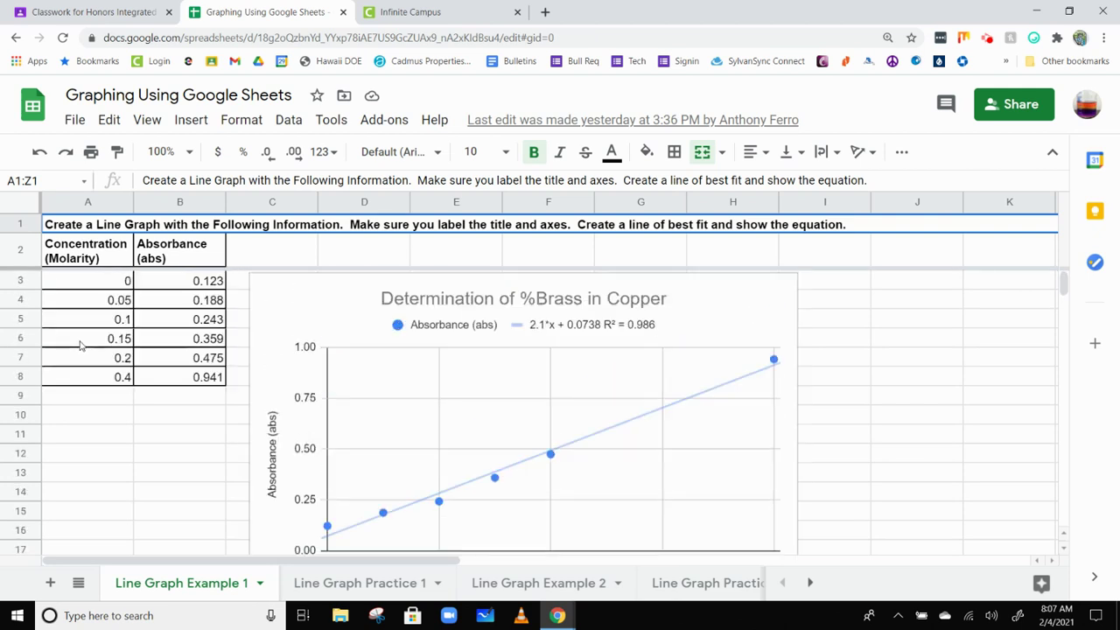
scroll(80, 320, down, 9)
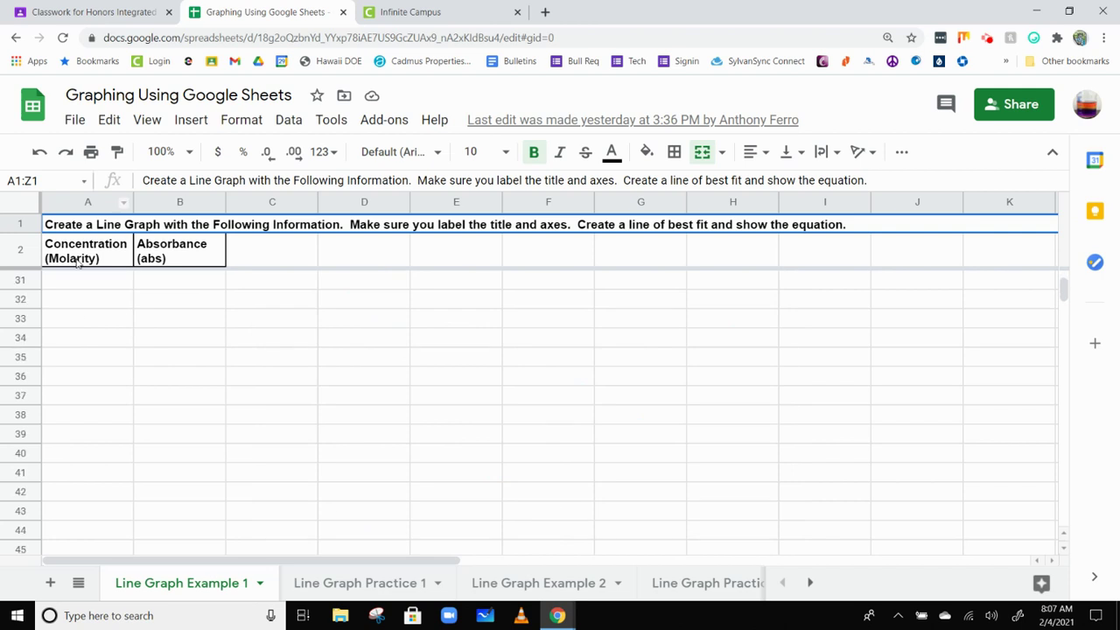
scroll(94, 354, up, 9)
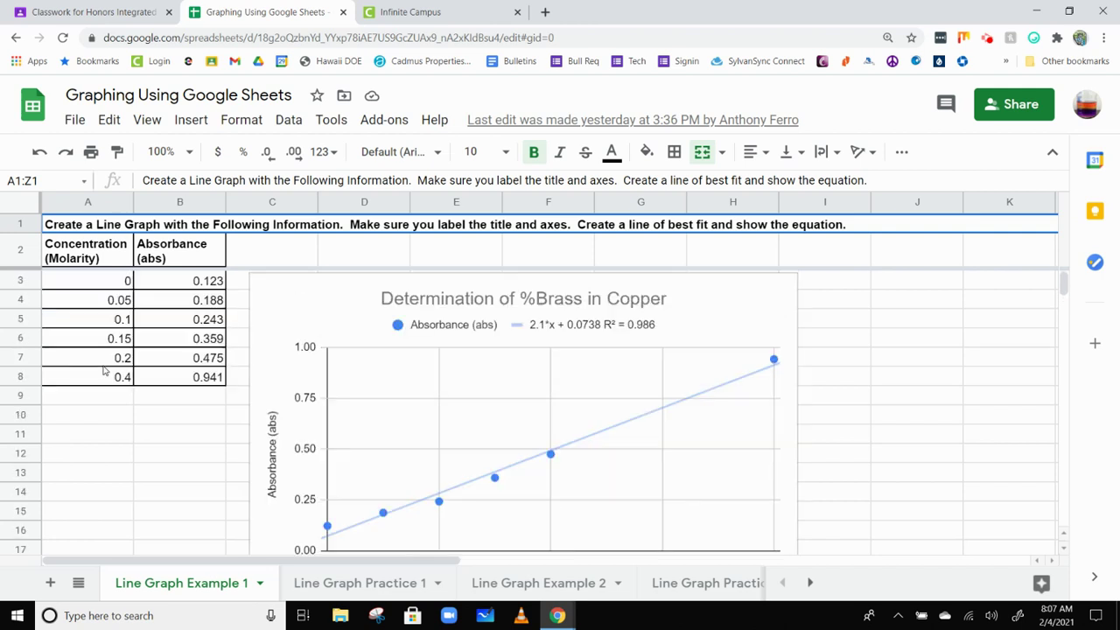
Step: Select row 2 with the column headings and freeze the sheet up to that row
click(23, 230)
click(21, 249)
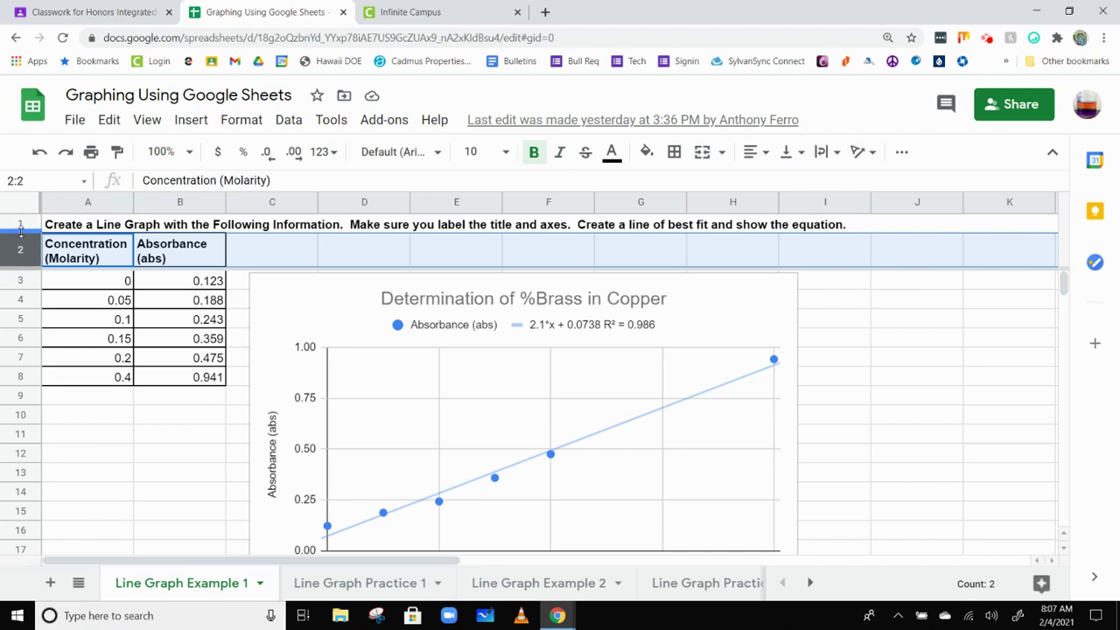
mouse_move(24, 251)
mouse_down()
mouse_move(24, 233)
mouse_move(20, 252)
mouse_up()
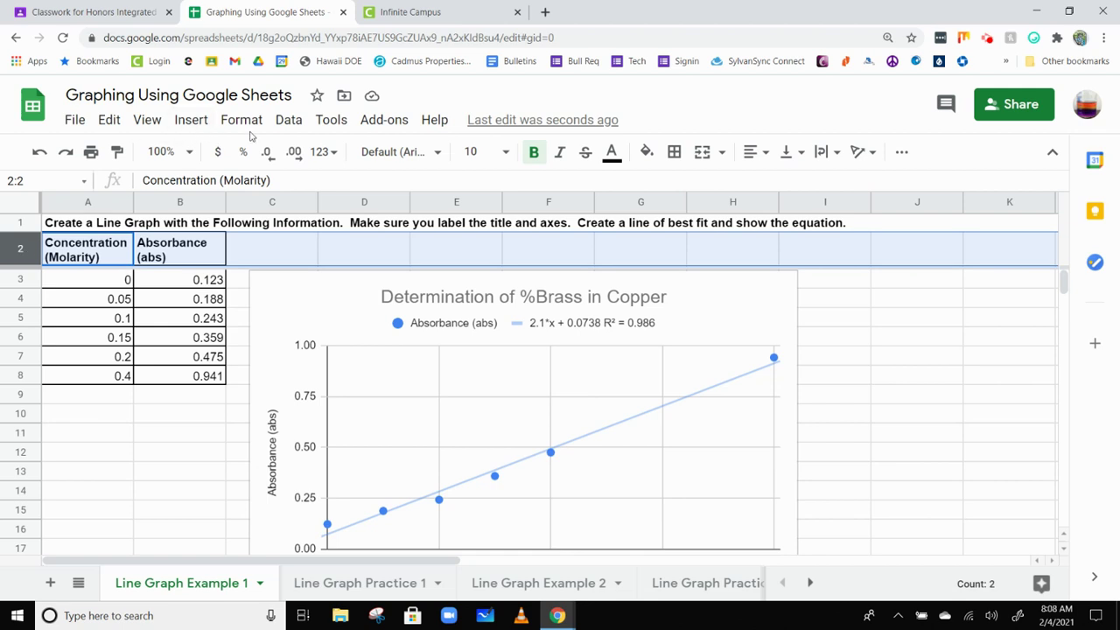
click(149, 122)
mouse_move(166, 157)
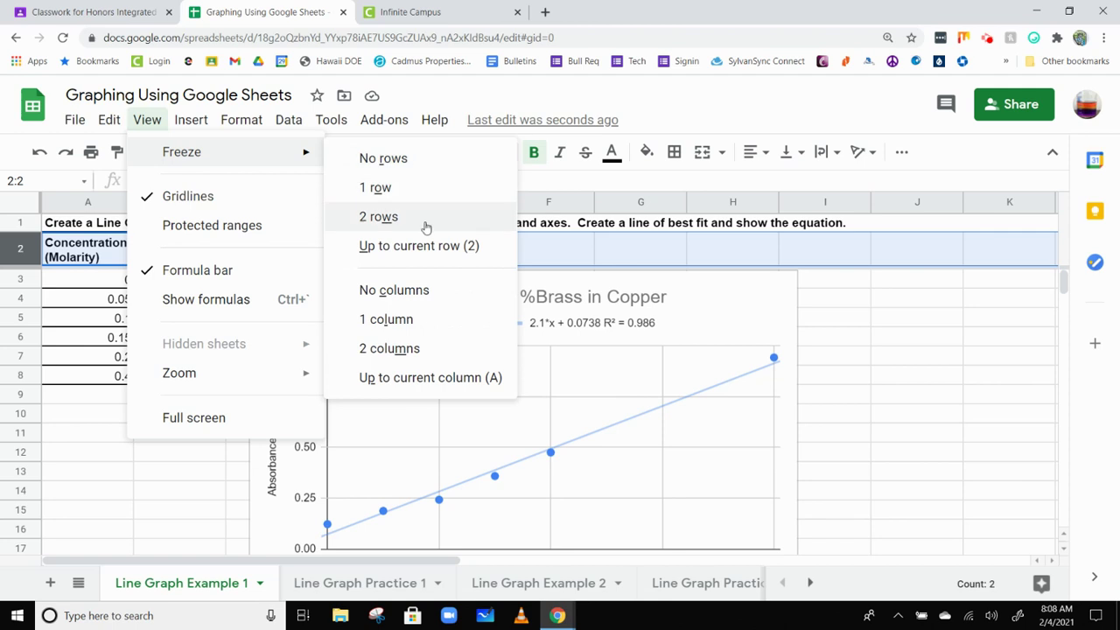
click(463, 251)
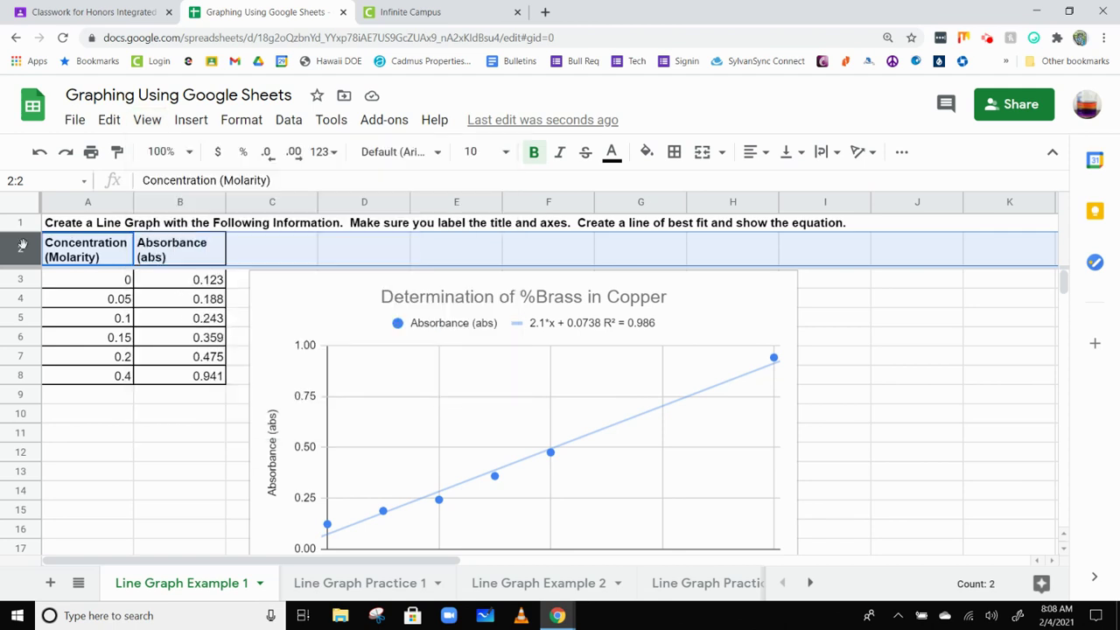
Step: Remove the row freeze from Line Graph Example 1 and check that the headings move with the data
click(146, 120)
mouse_move(158, 162)
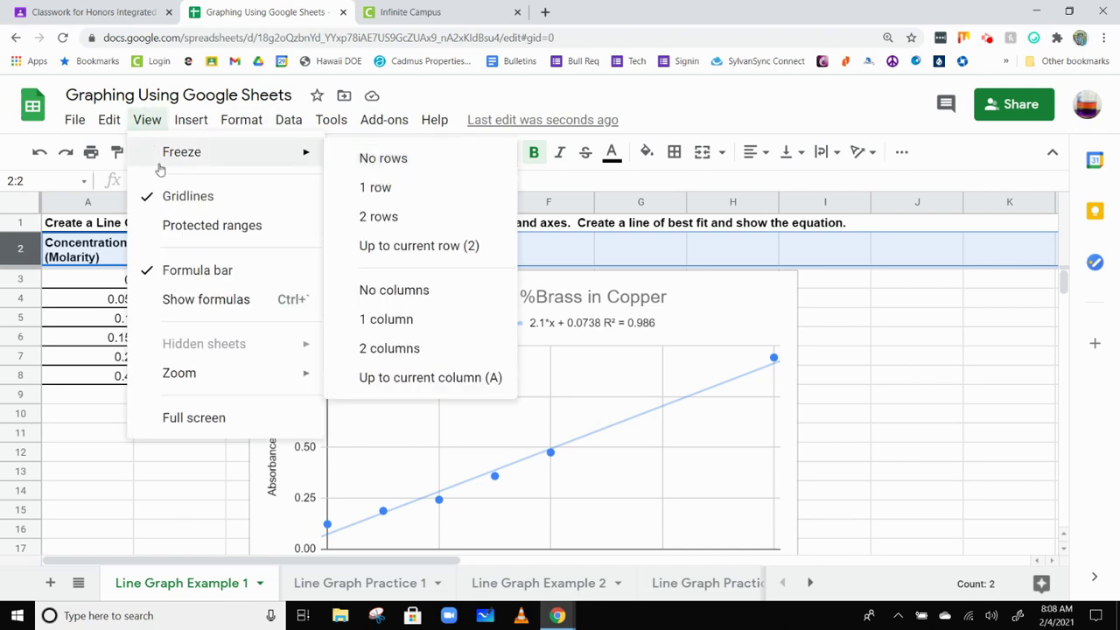
click(408, 157)
scroll(160, 289, down, 3)
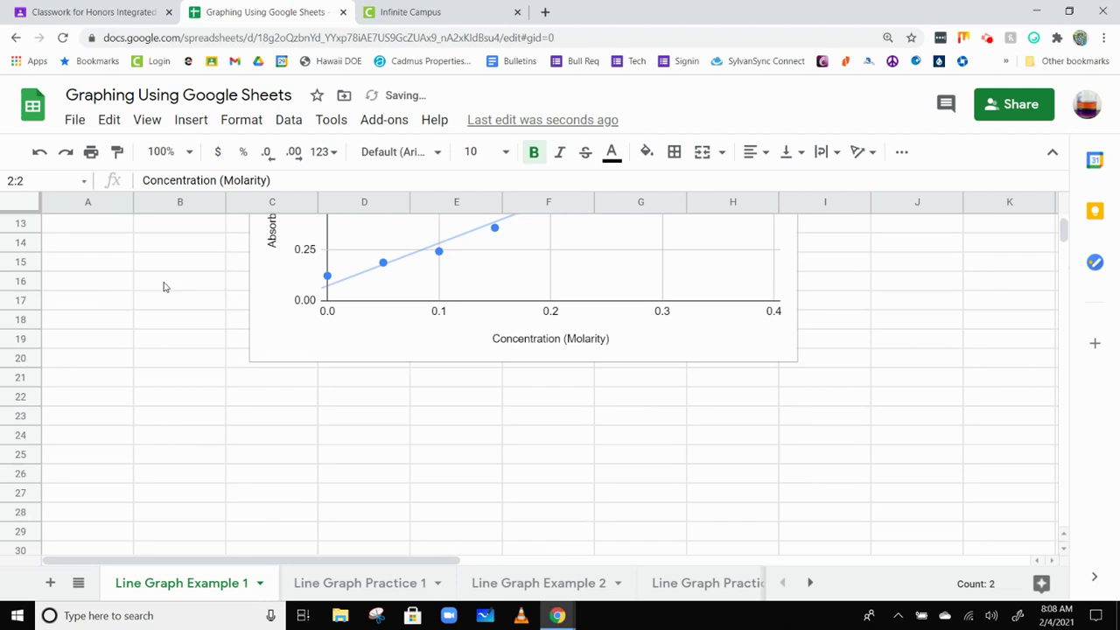
scroll(168, 287, up, 3)
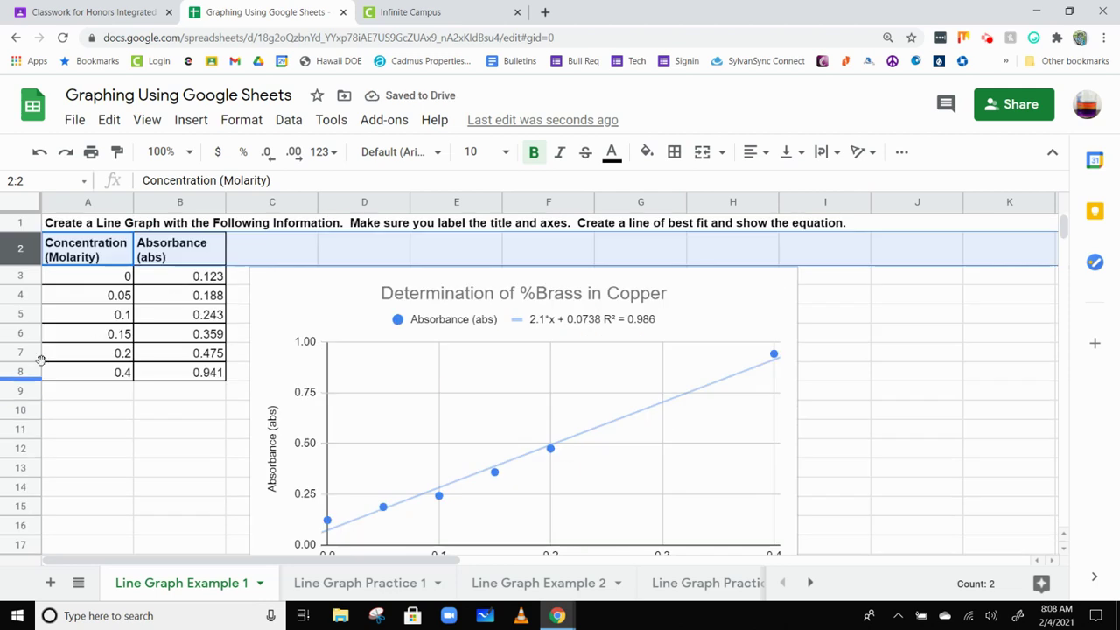
Step: Freeze the sheet up to row 4 and check which rows stay in place
click(27, 298)
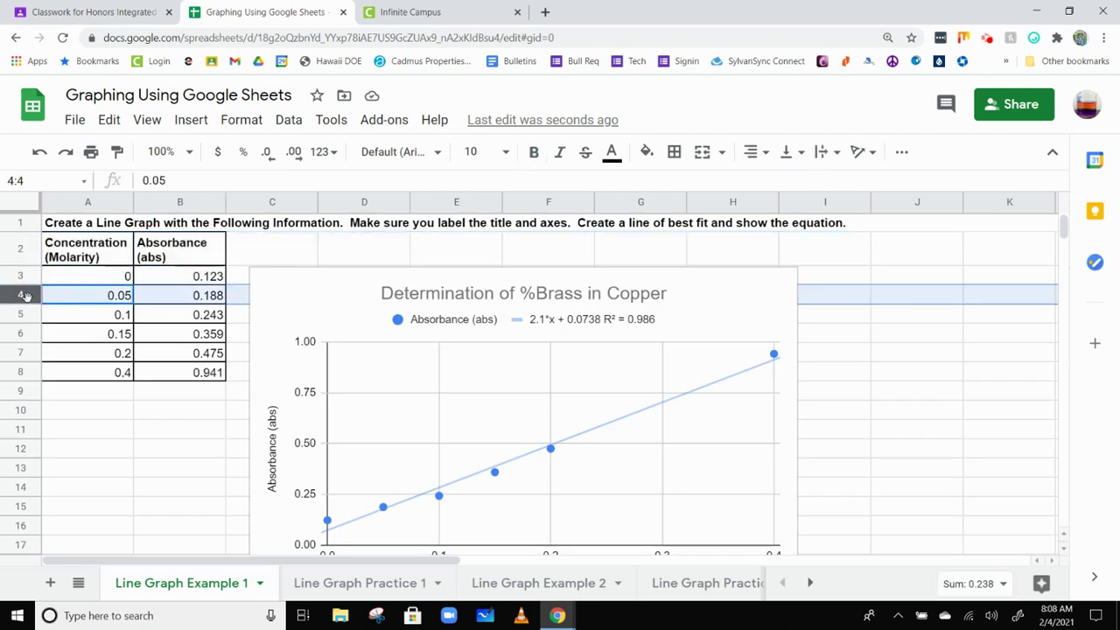
click(147, 120)
mouse_move(166, 154)
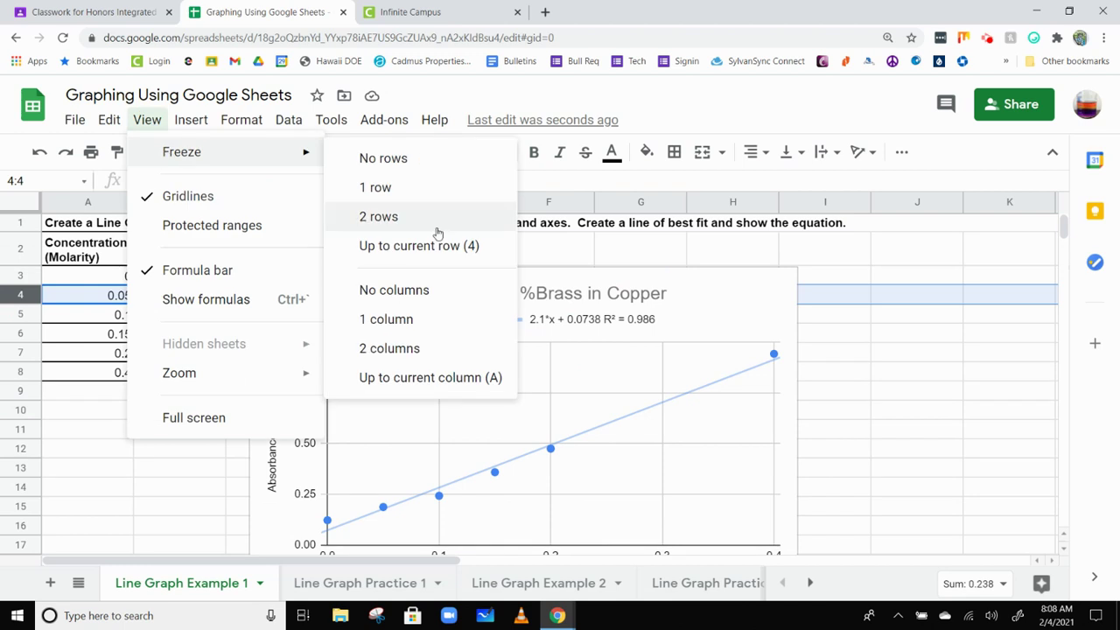
click(441, 250)
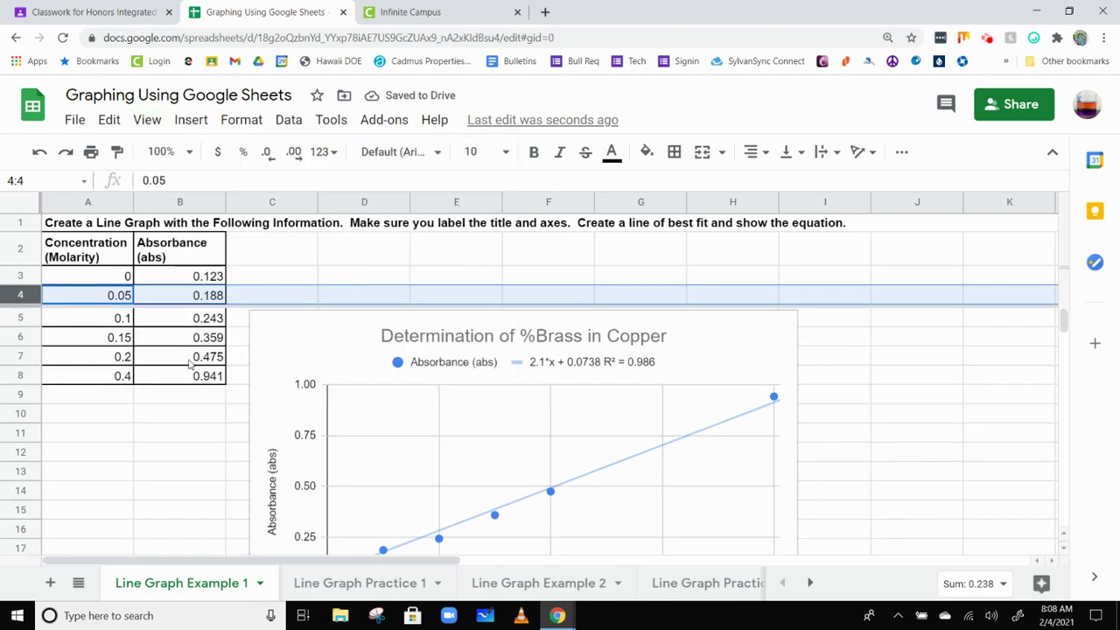
scroll(131, 420, down, 2)
scroll(140, 401, up, 2)
Step: Unfreeze all rows to clear the freeze through row 4
click(163, 125)
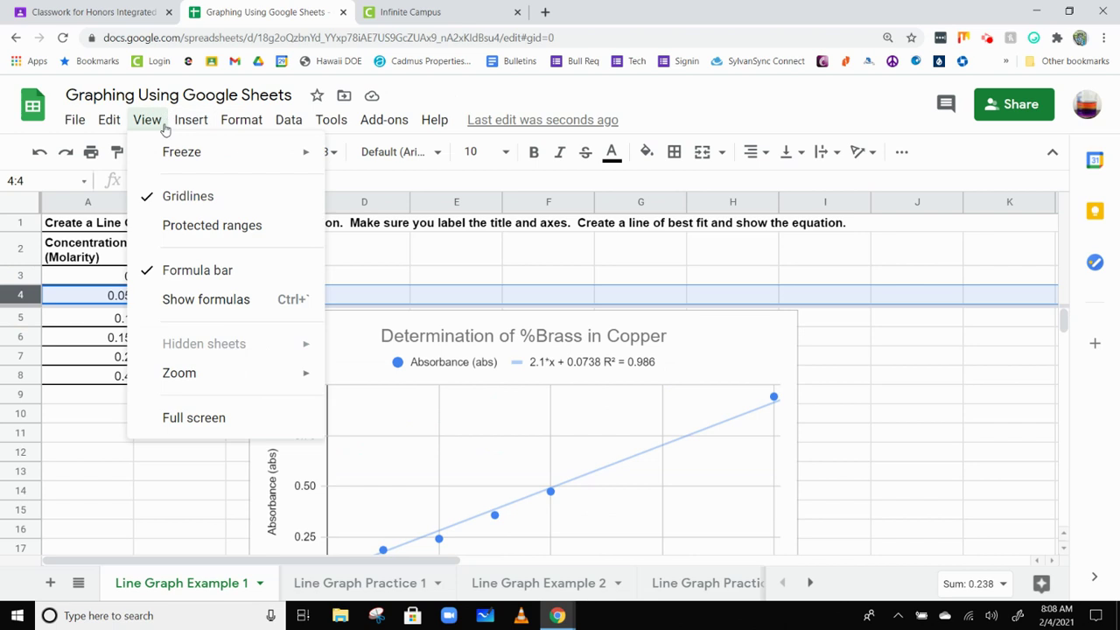
mouse_move(219, 151)
click(420, 170)
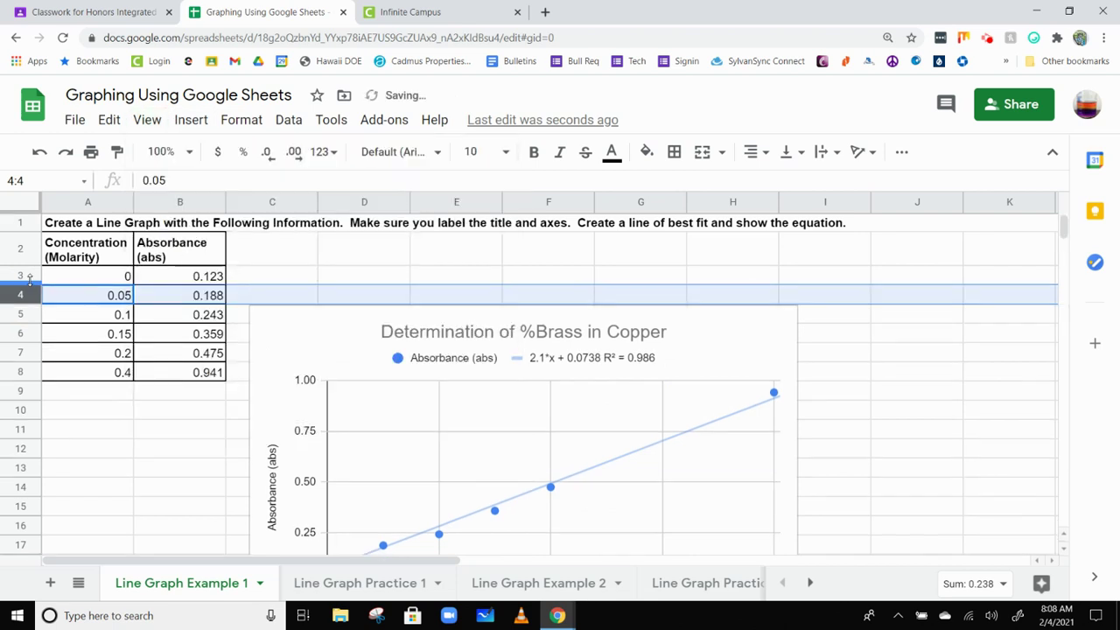
Step: Freeze the rows up to row 2, so the Concentration and Absorbance headings are included
click(26, 251)
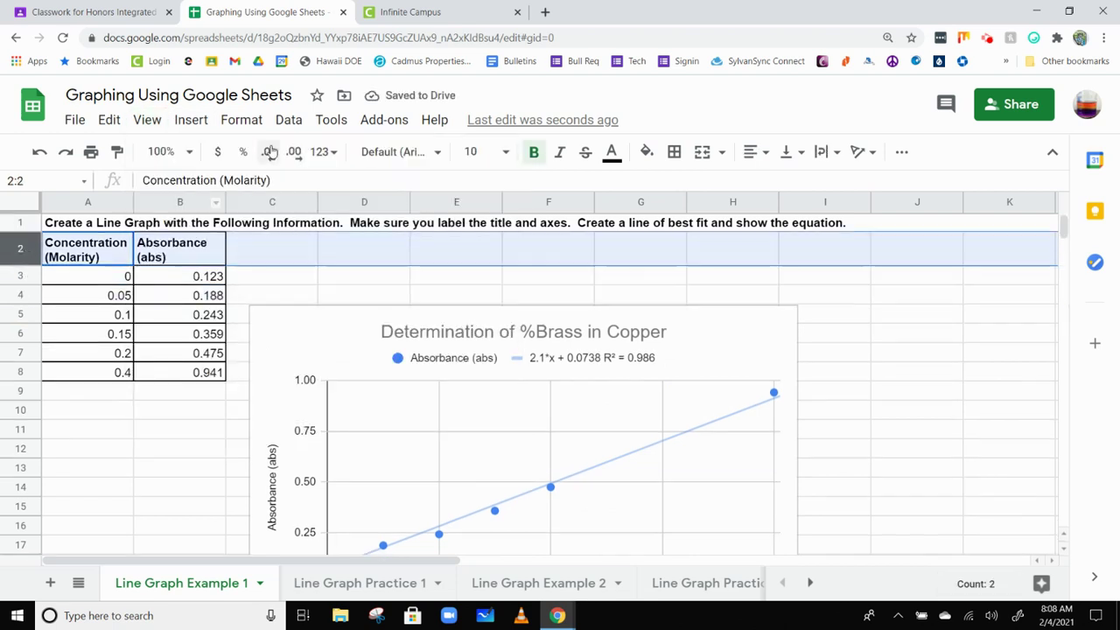
click(147, 119)
mouse_move(262, 153)
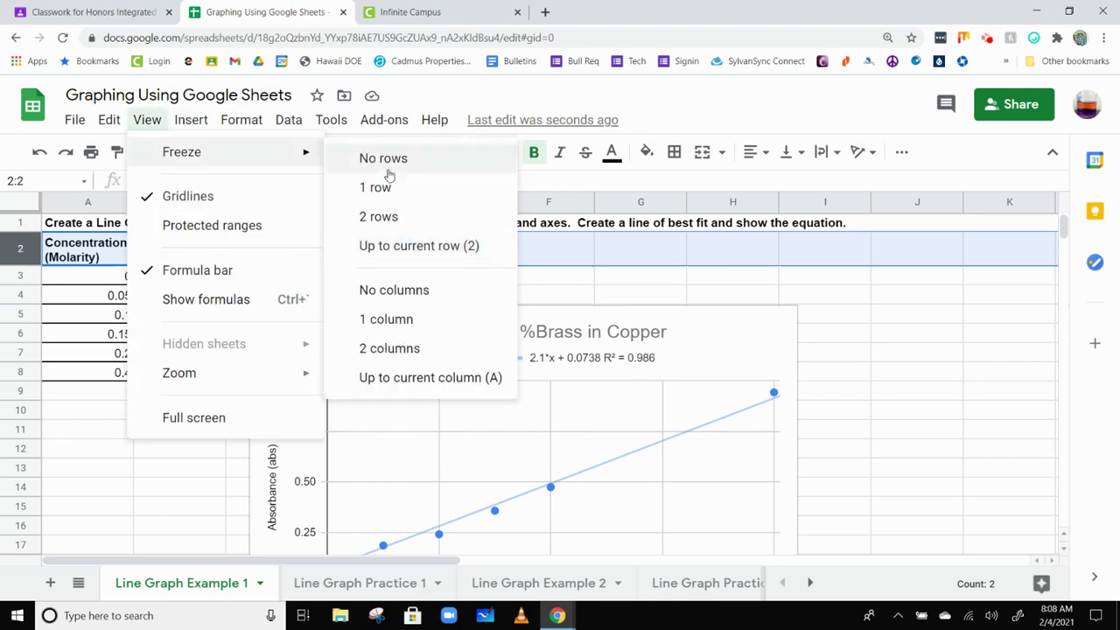
click(402, 246)
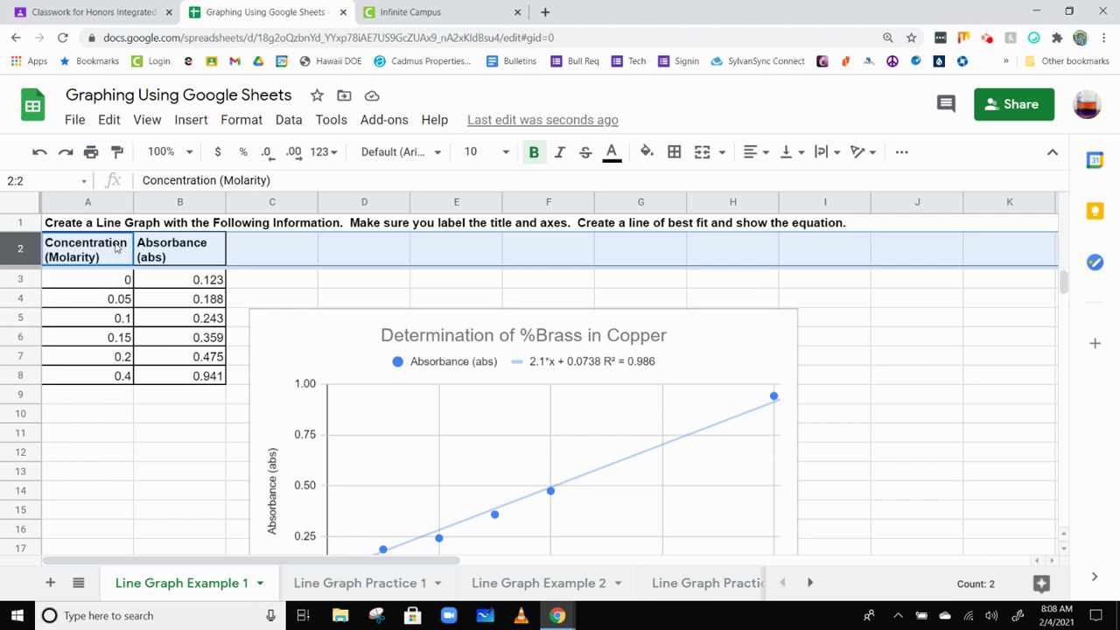
Step: Check the frozen Concentration and Absorbance headings against the rows far below the data, and return to the data
scroll(118, 464, down, 5)
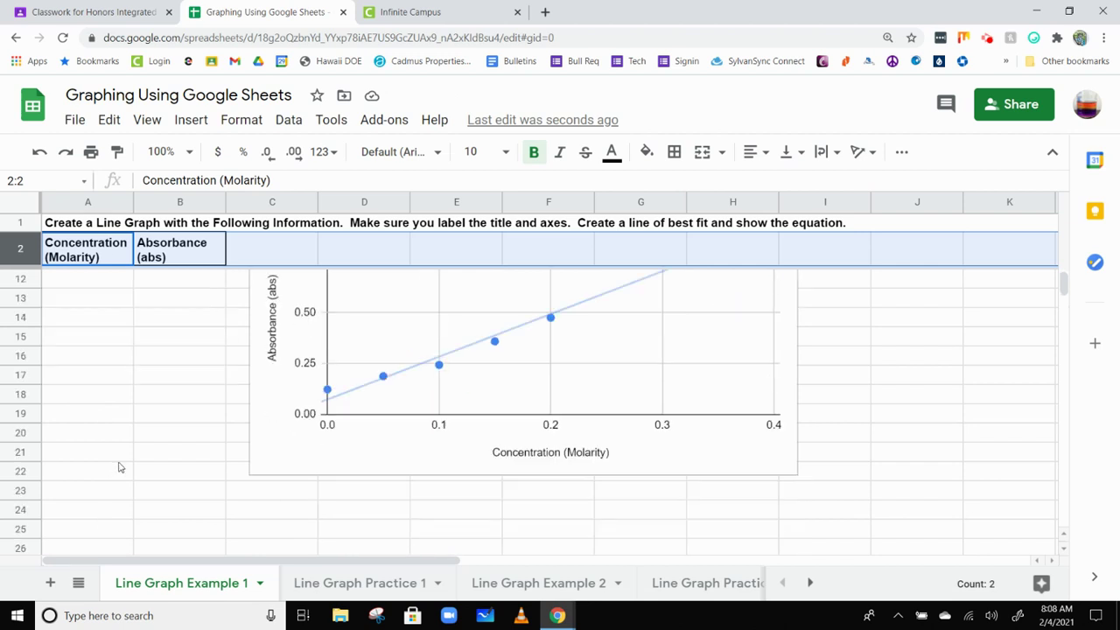
click(87, 510)
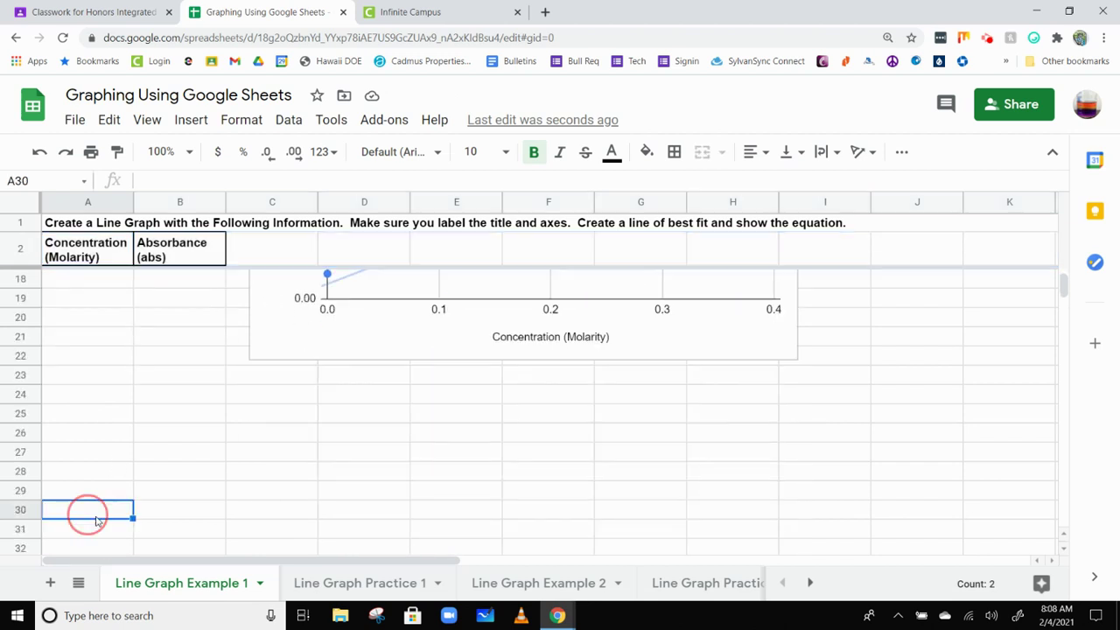
scroll(105, 500, up, 5)
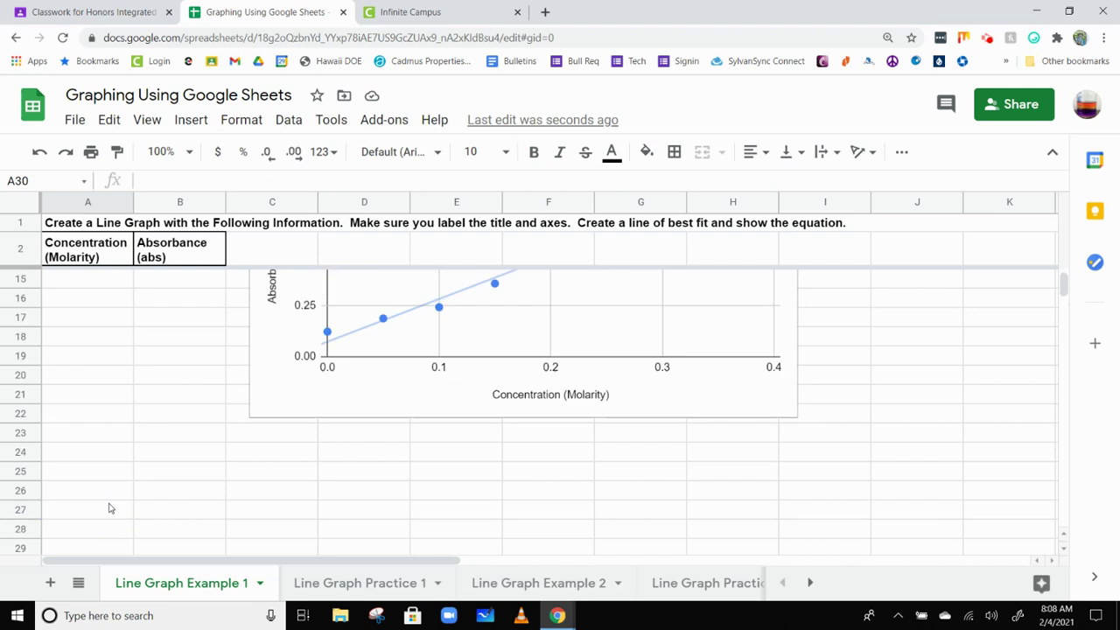
scroll(87, 289, down, 5)
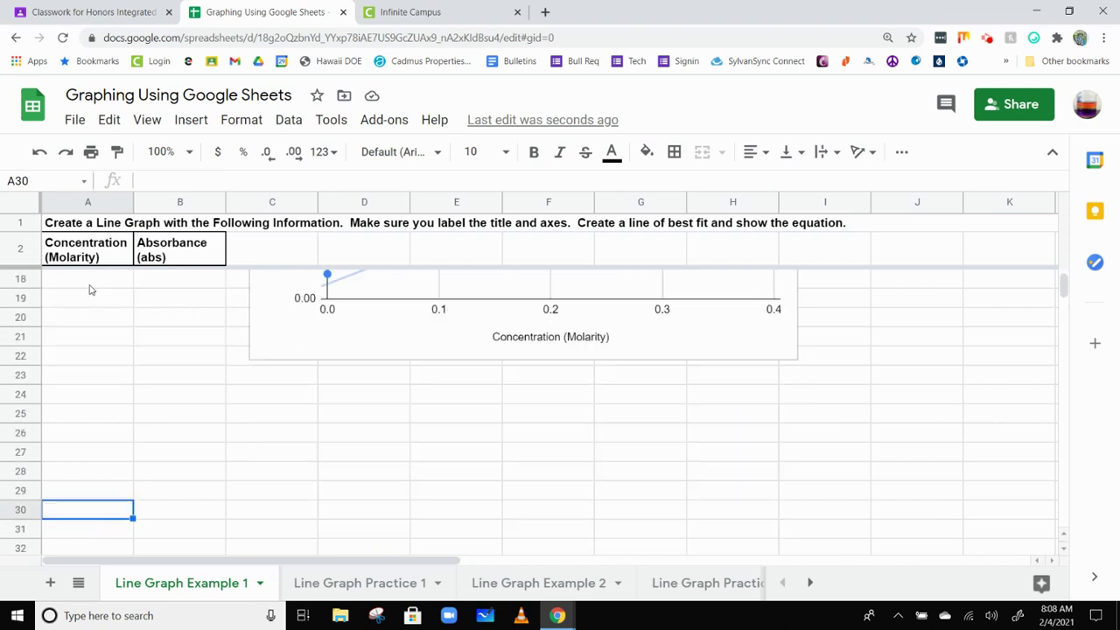
click(74, 253)
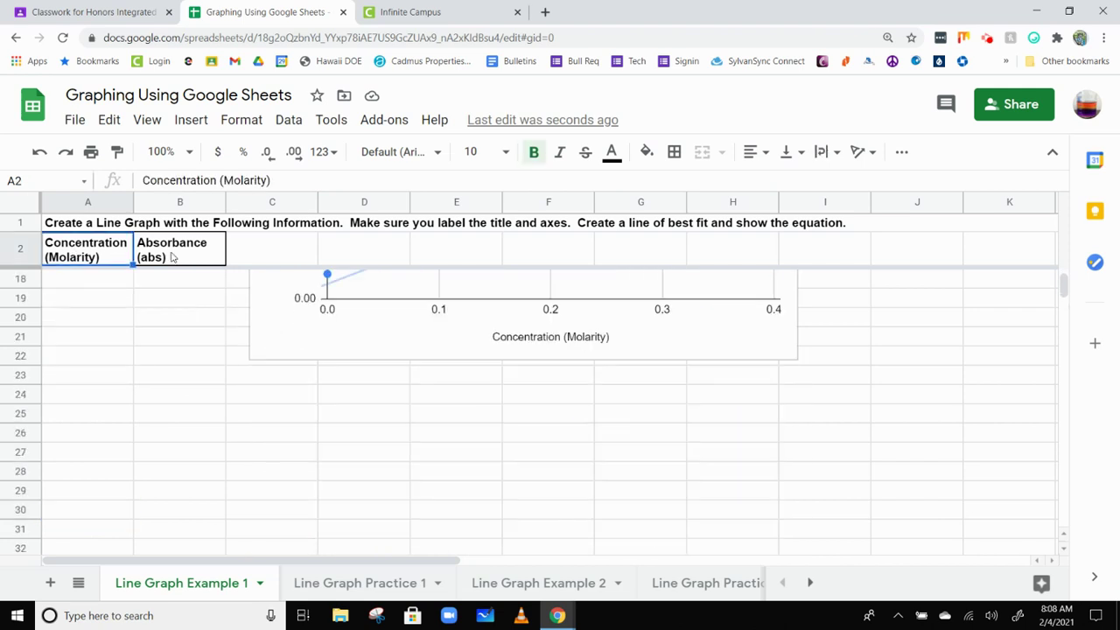
click(162, 257)
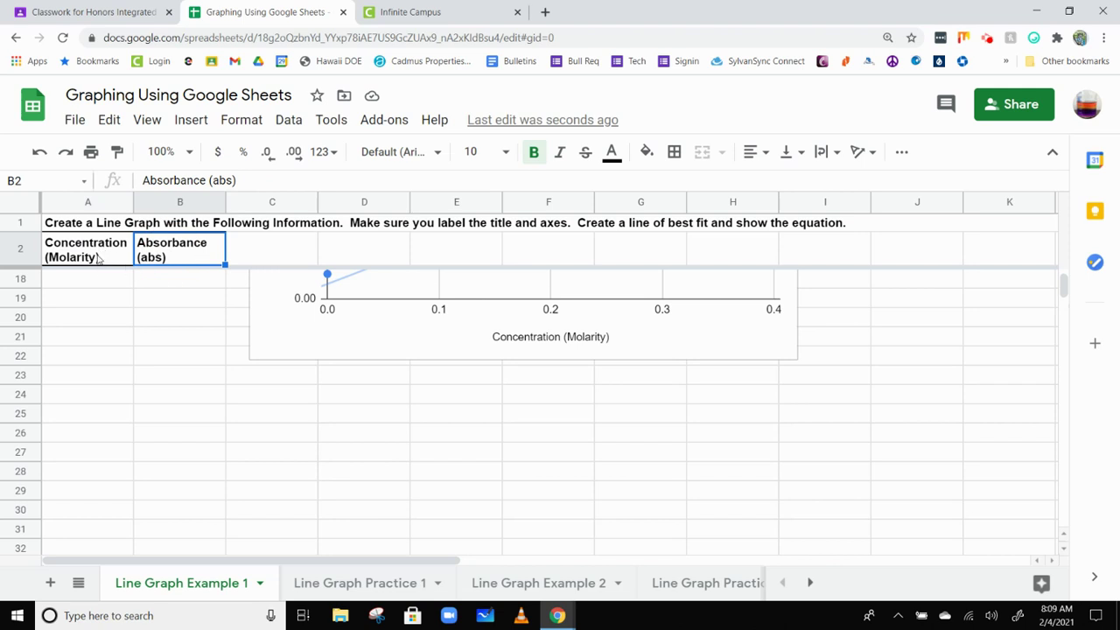
scroll(162, 359, up, 5)
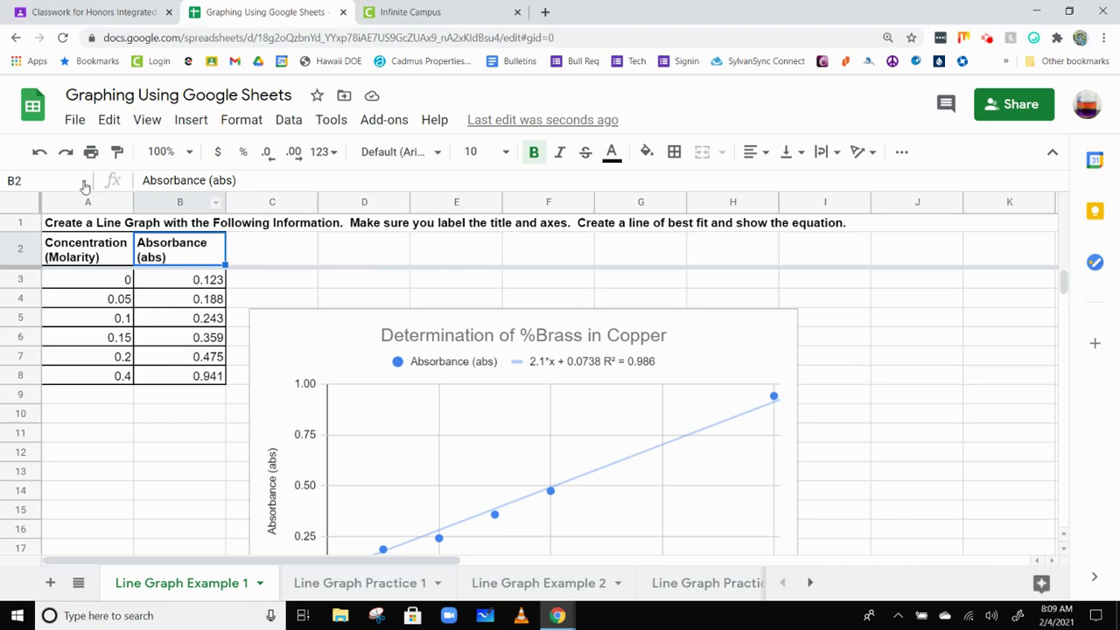
click(295, 250)
click(367, 259)
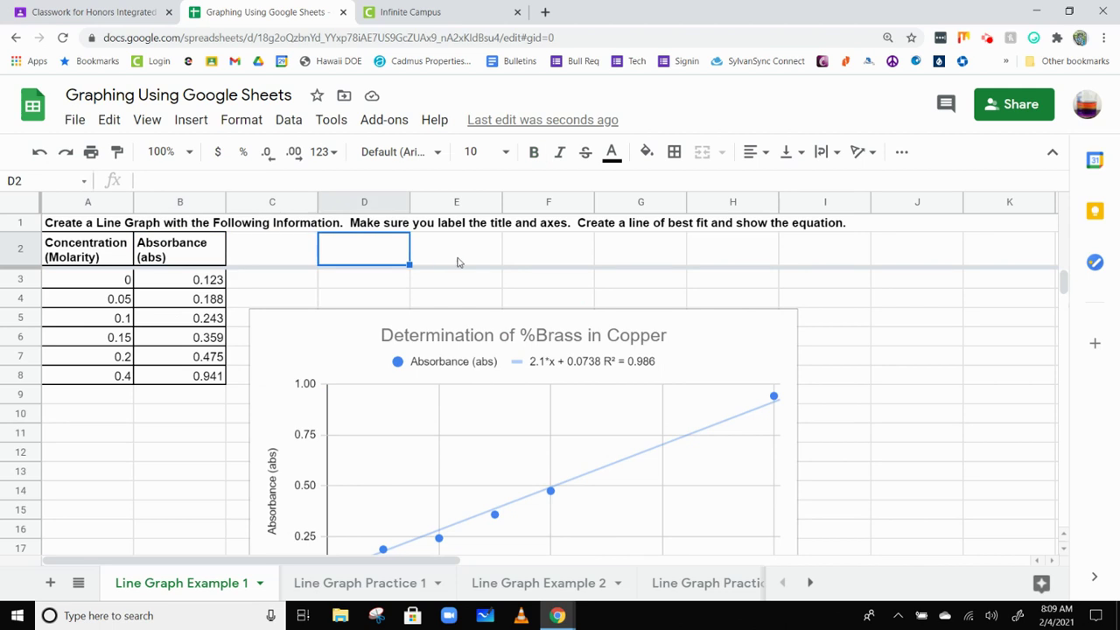
click(534, 264)
click(638, 258)
click(749, 262)
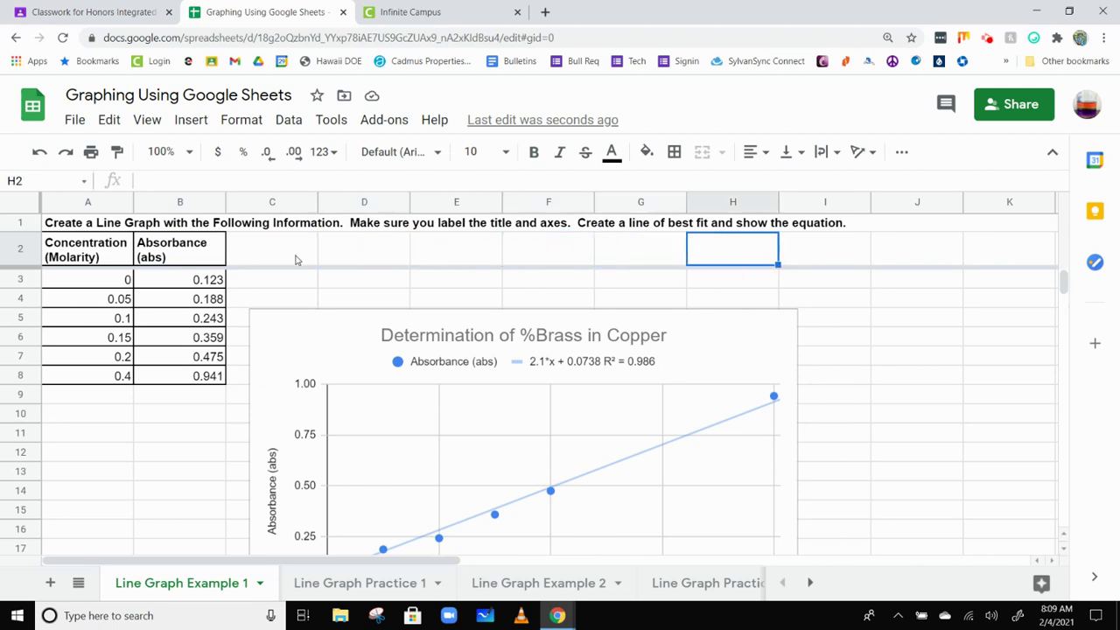
click(297, 259)
click(367, 259)
double_click(449, 260)
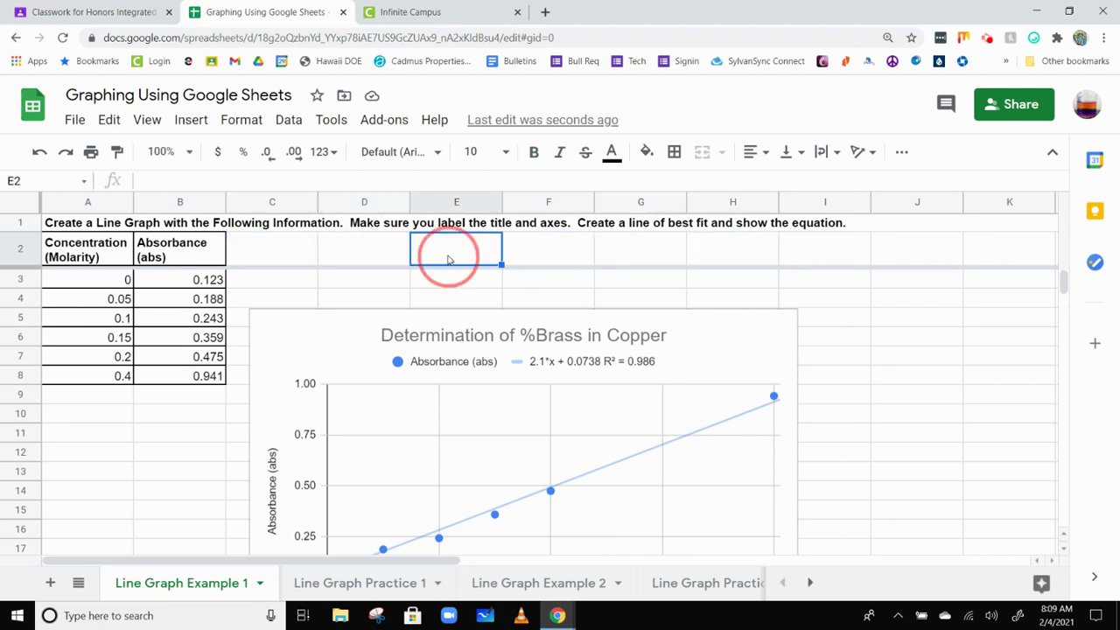
Step: Step through the empty cells of row 2, from column C across to column I
click(564, 261)
click(639, 258)
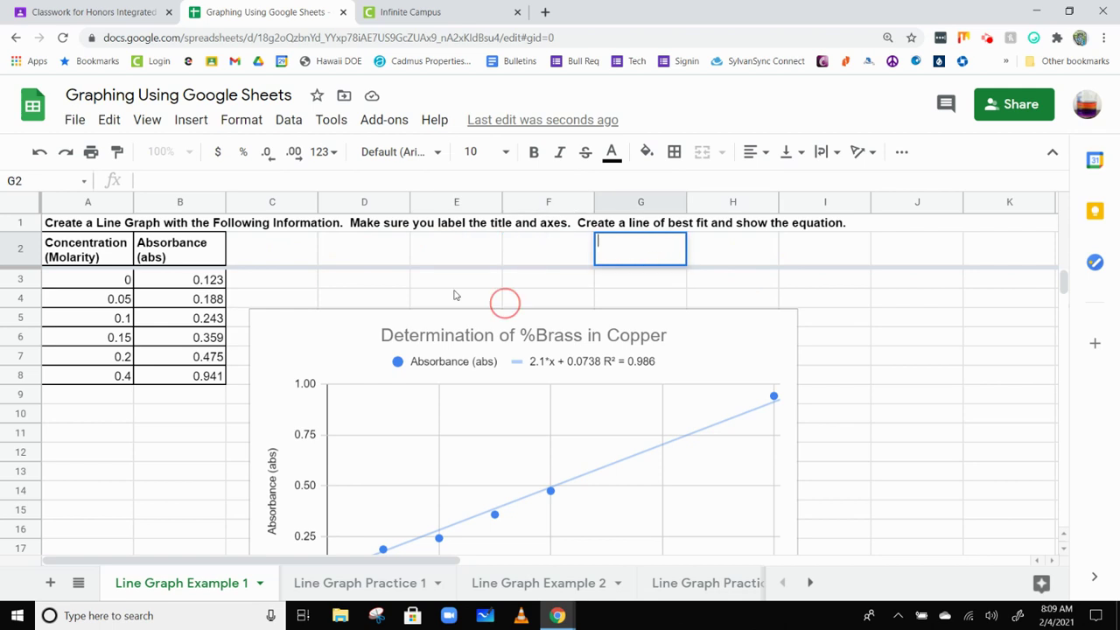
click(298, 256)
double_click(297, 257)
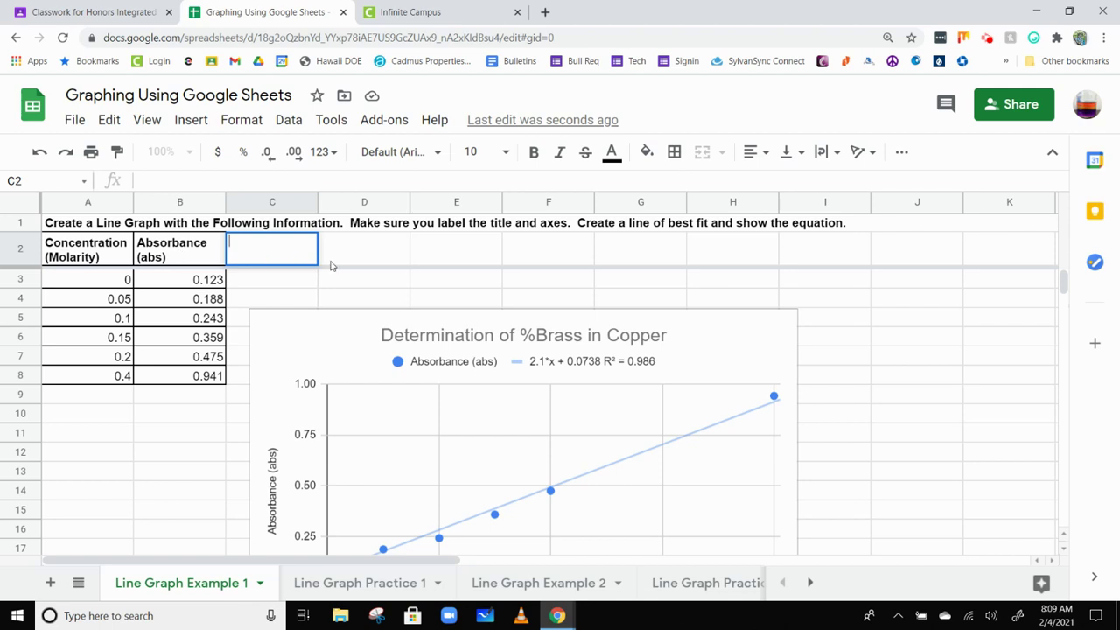
click(364, 255)
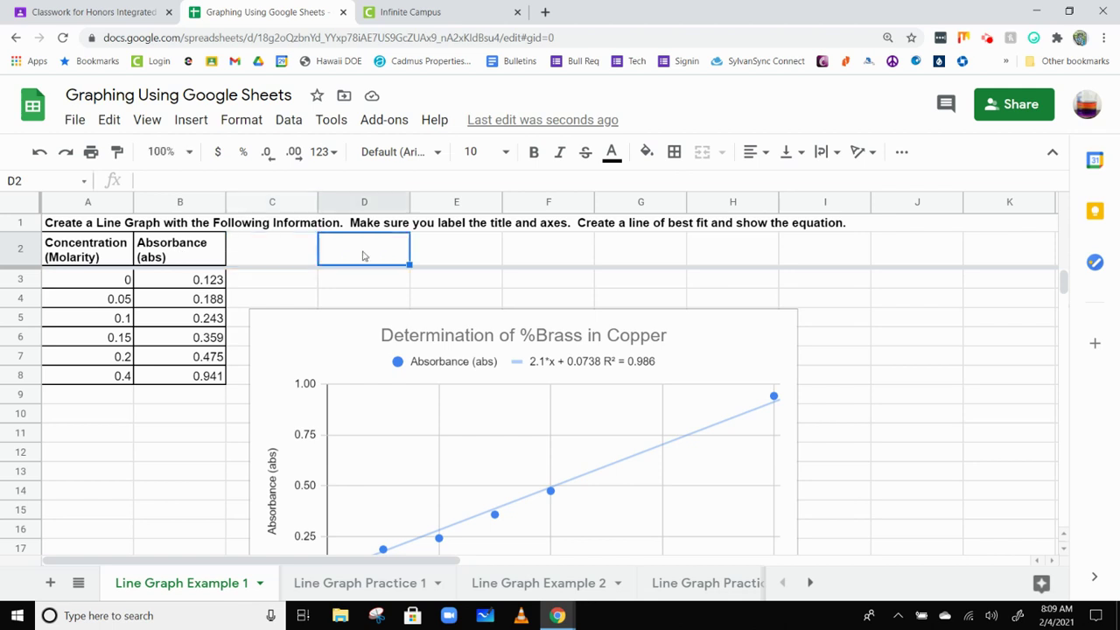
click(489, 251)
click(564, 263)
click(617, 253)
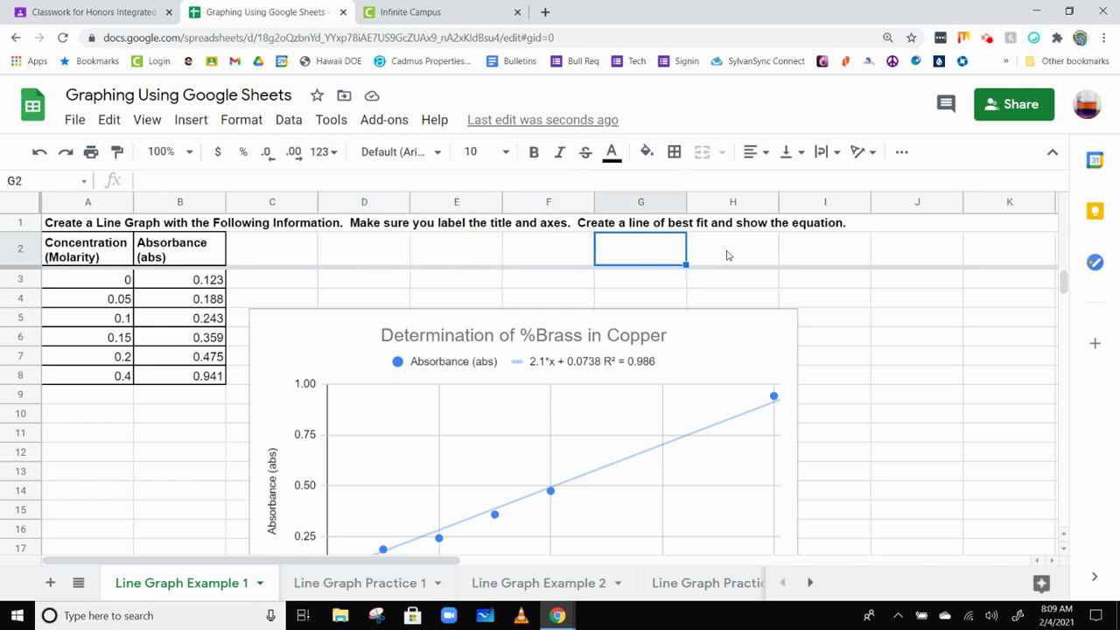
click(726, 255)
click(795, 248)
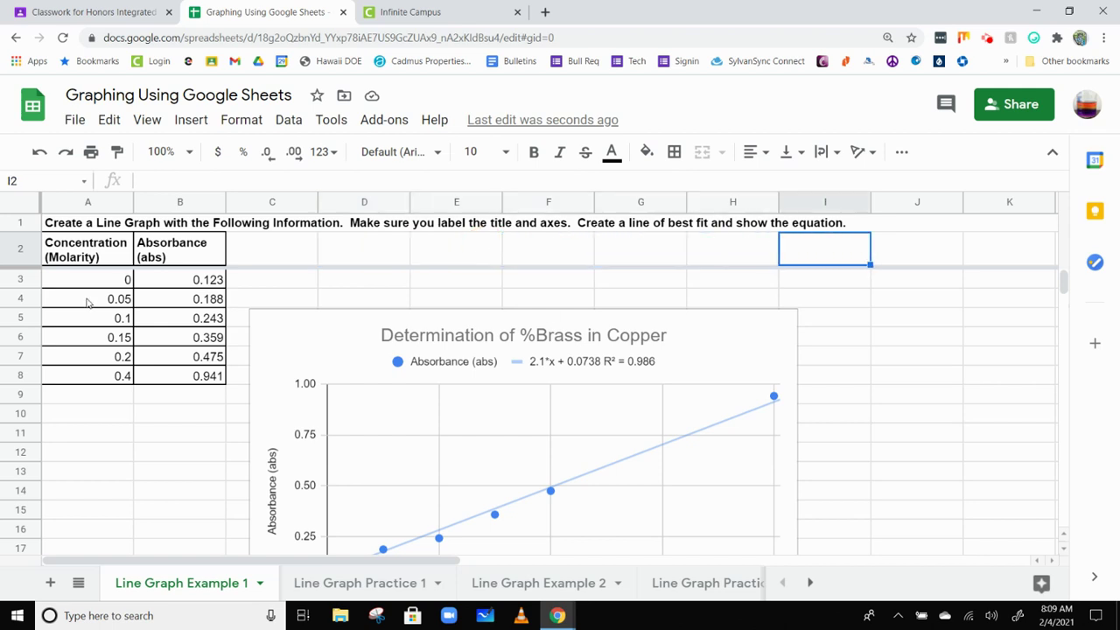
Step: Recheck the frozen headings against the rows below the data, and step back along row 2 to cell C2
scroll(88, 370, down, 5)
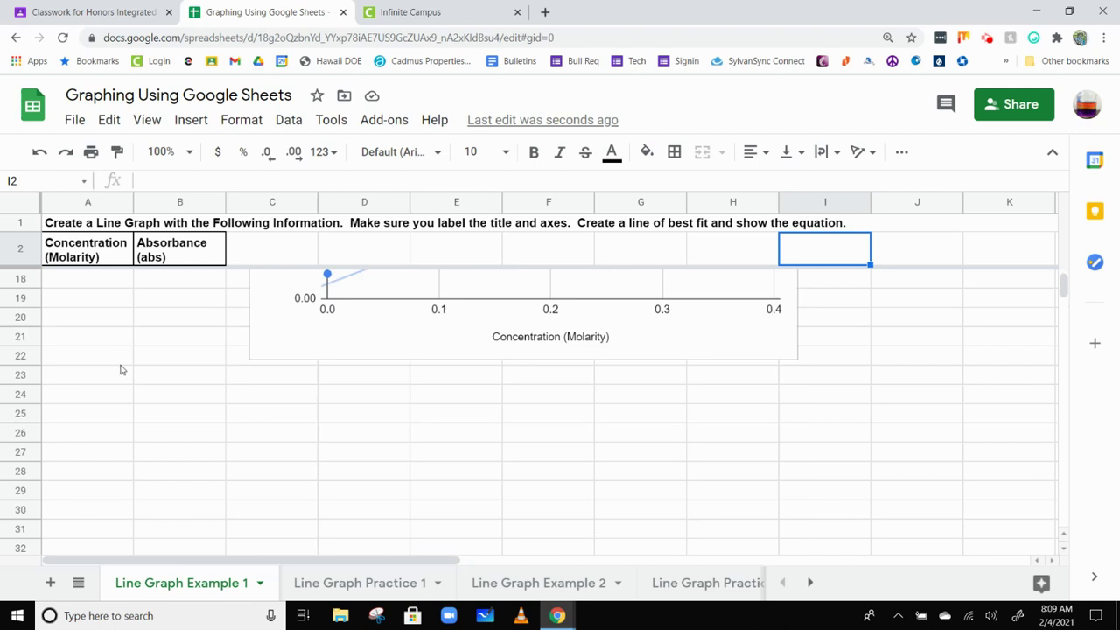
scroll(116, 490, up, 5)
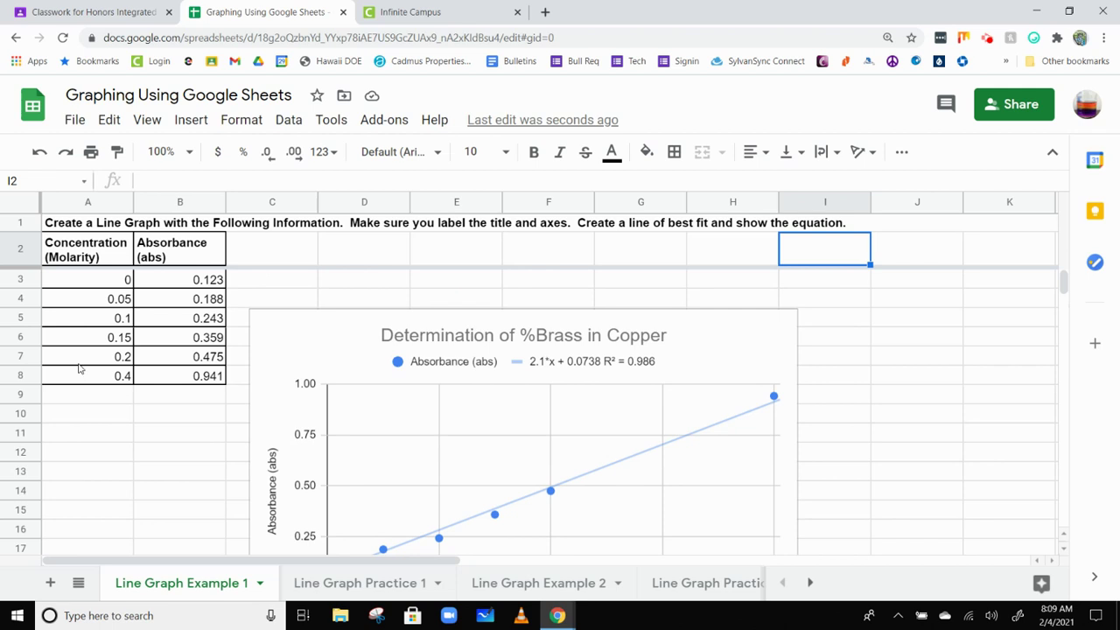
scroll(83, 321, down, 3)
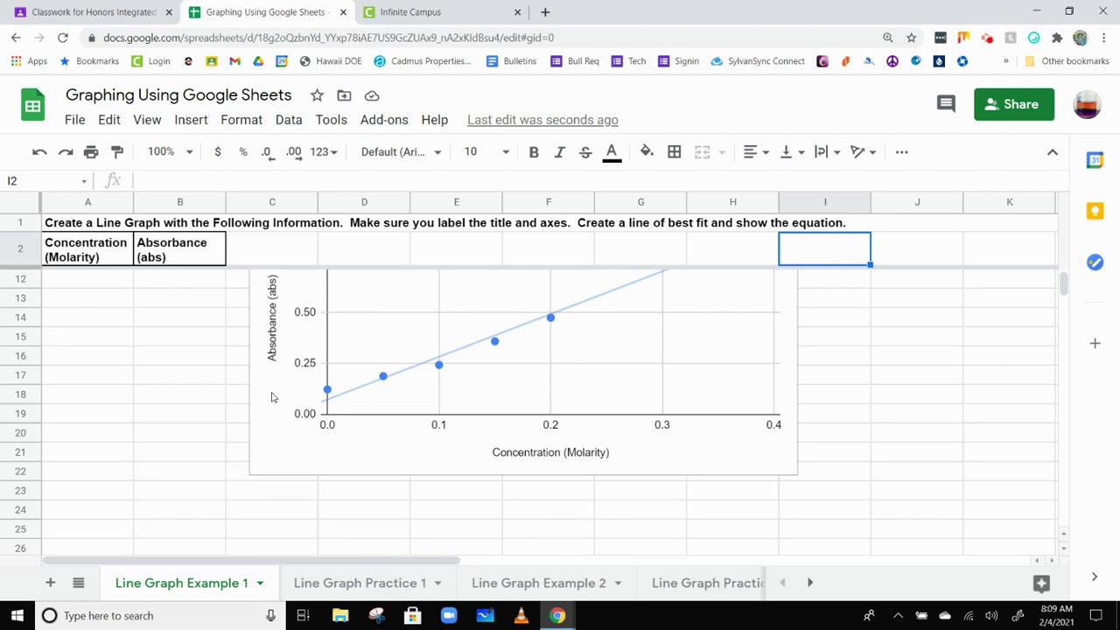
scroll(271, 397, up, 3)
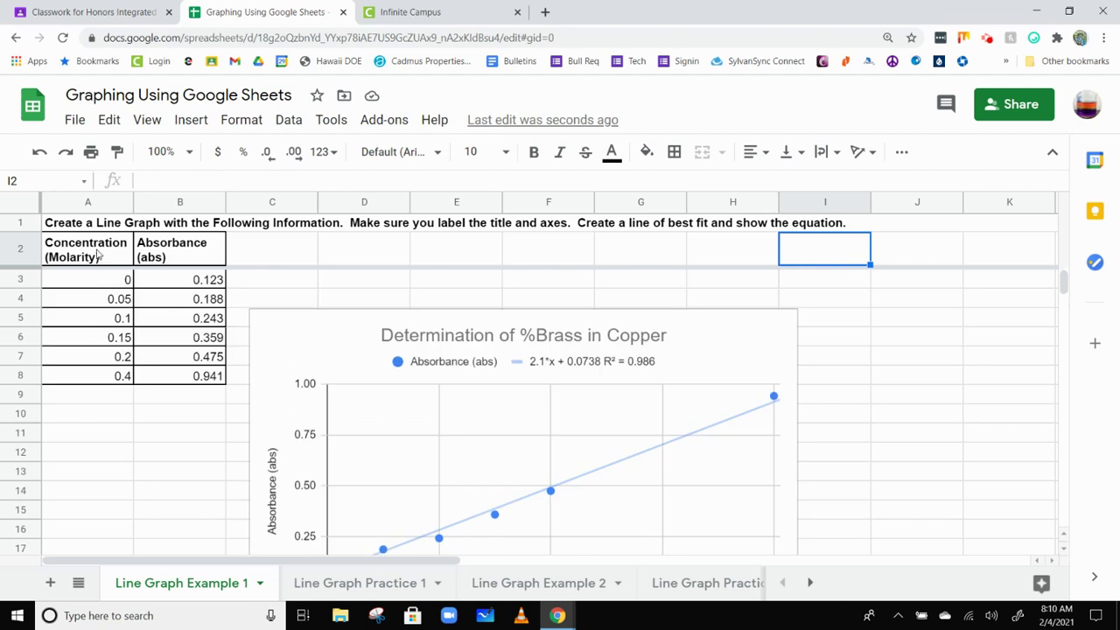
click(756, 262)
click(665, 262)
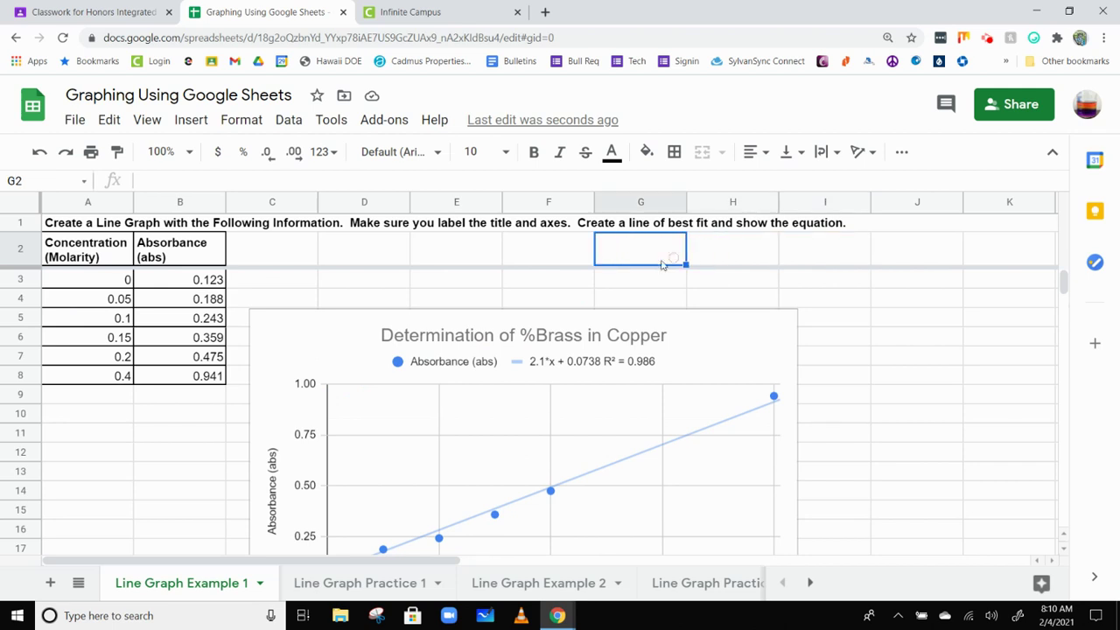
click(552, 262)
click(455, 260)
click(363, 259)
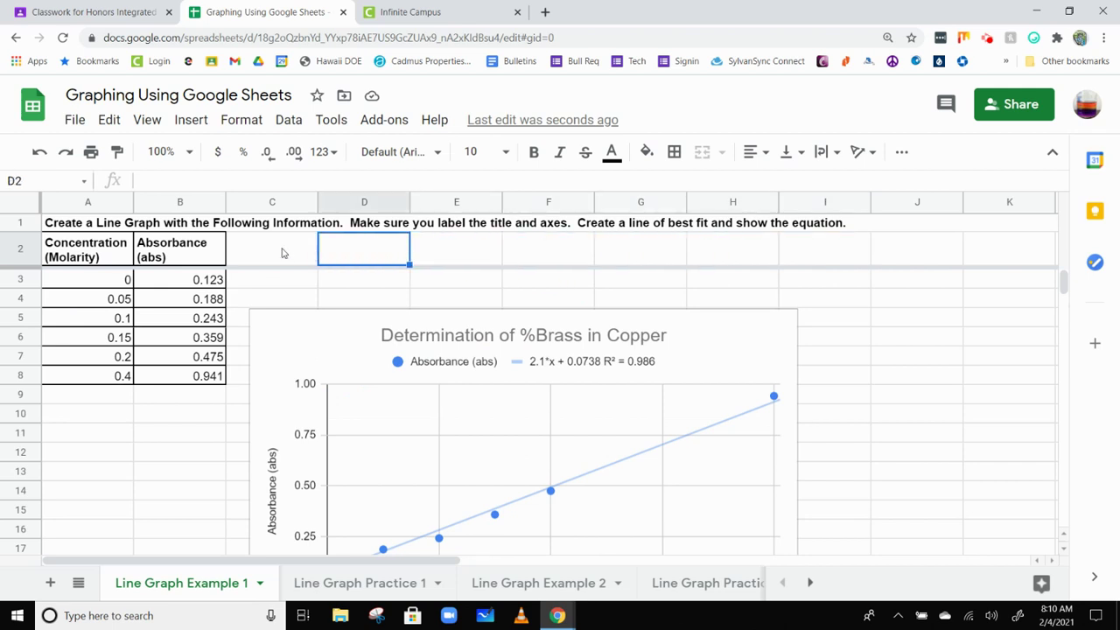
click(282, 254)
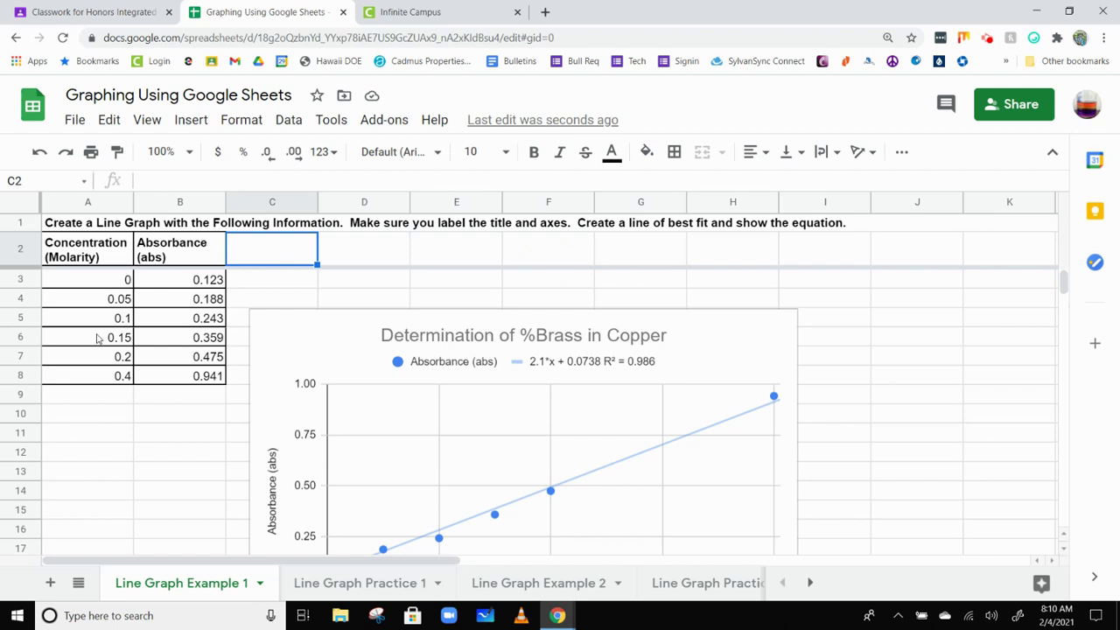
Step: Unmerge the instruction title cells A1:Z1 in row 1
click(80, 226)
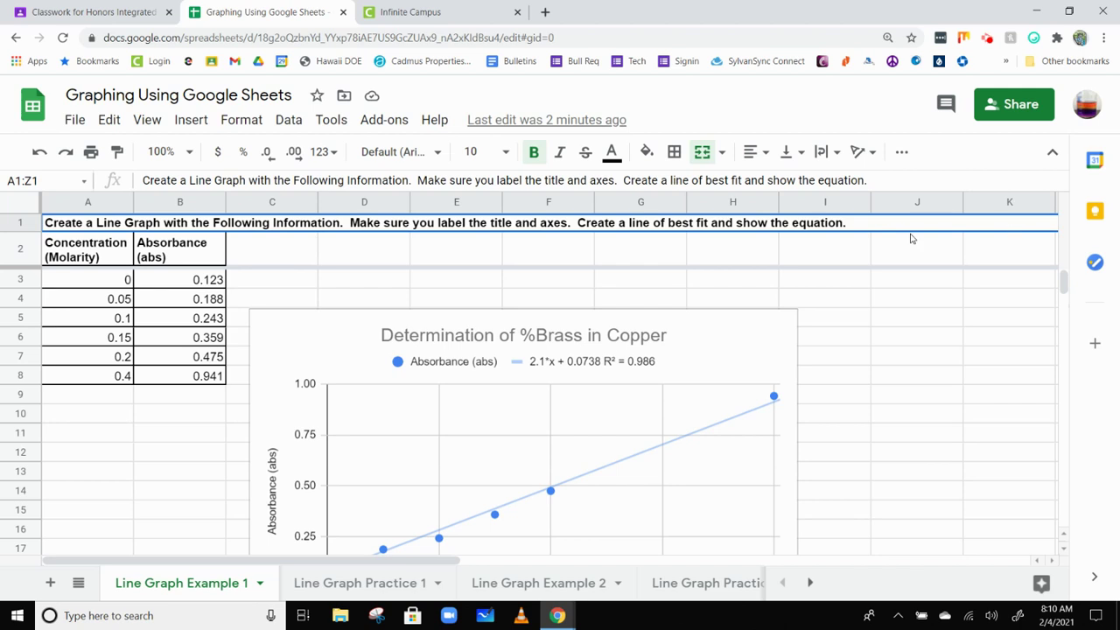
right_click(63, 223)
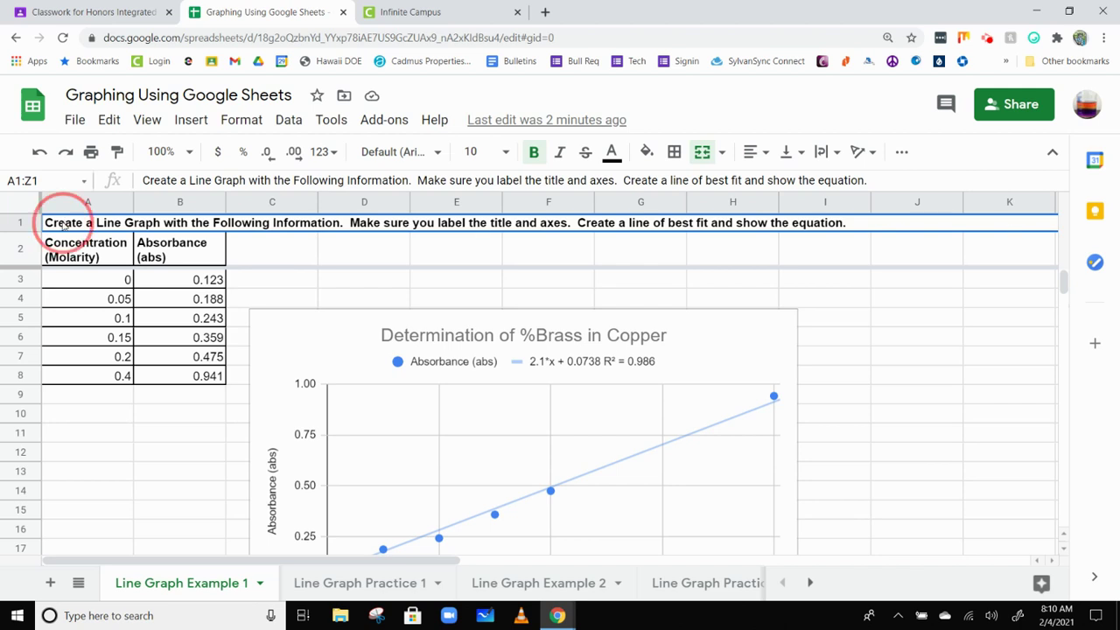
click(55, 229)
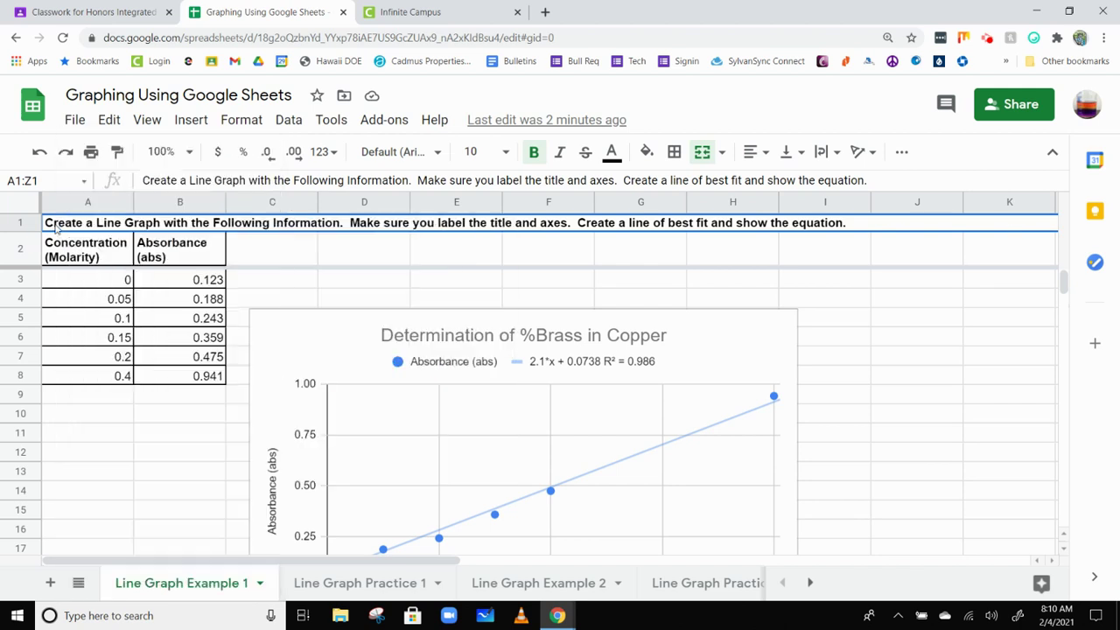
click(243, 121)
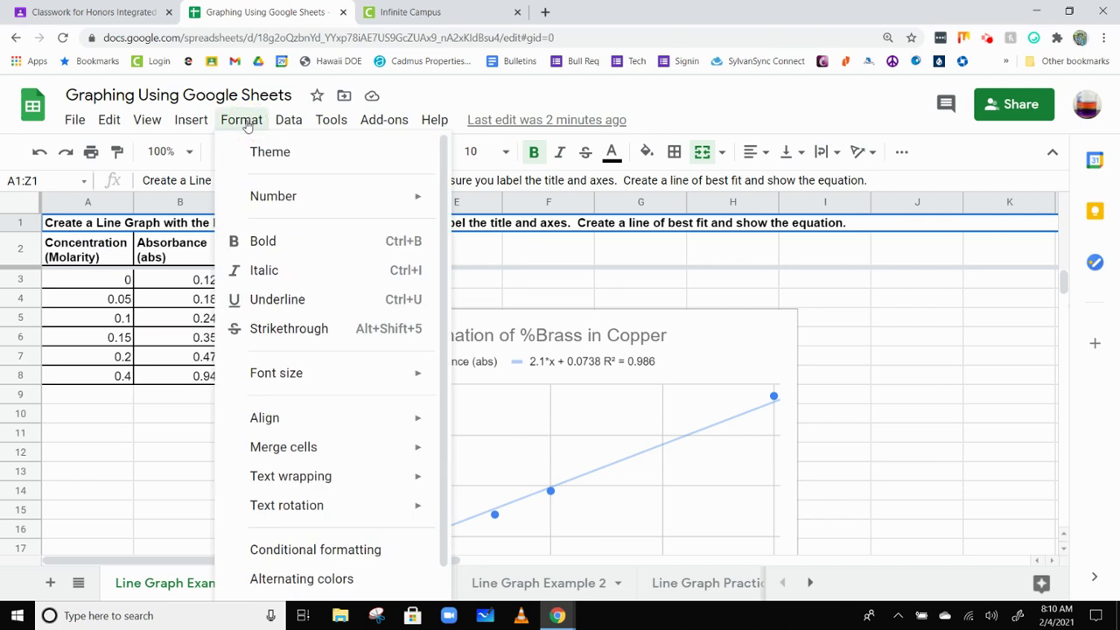
click(248, 125)
click(247, 125)
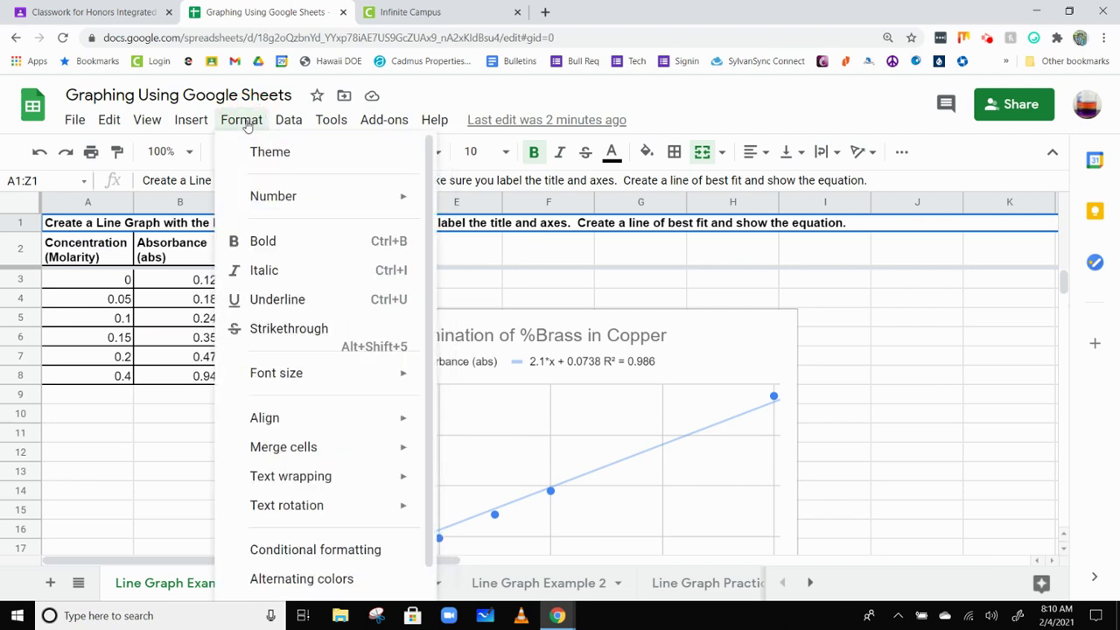
mouse_move(300, 450)
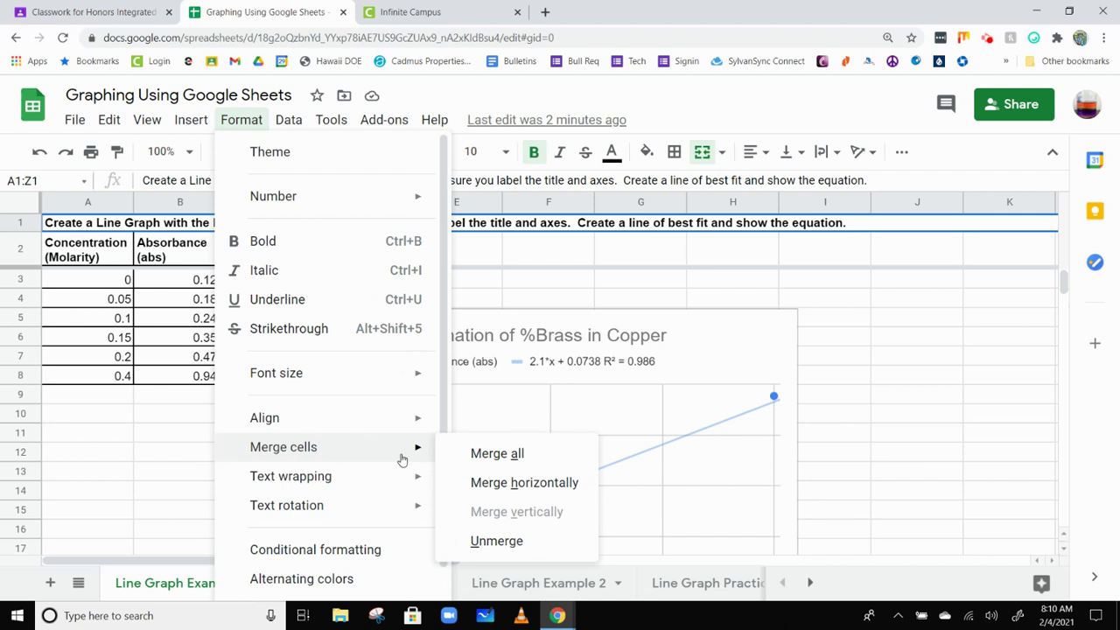
click(490, 540)
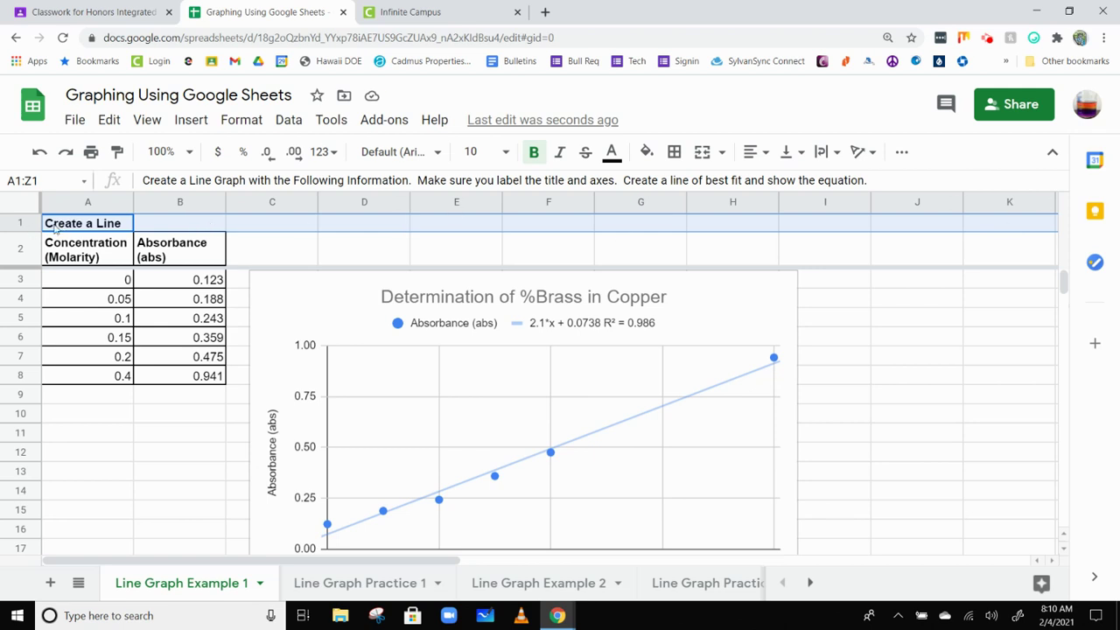
Step: Merge all the cells of row 1 into one so the full instruction title fits across it
click(16, 224)
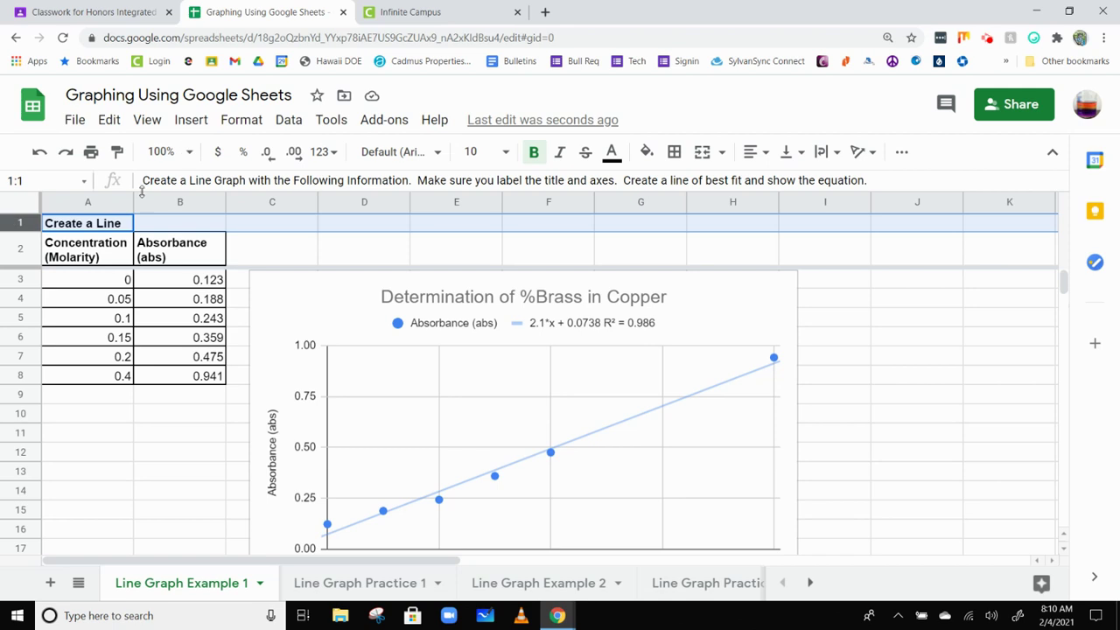
click(234, 121)
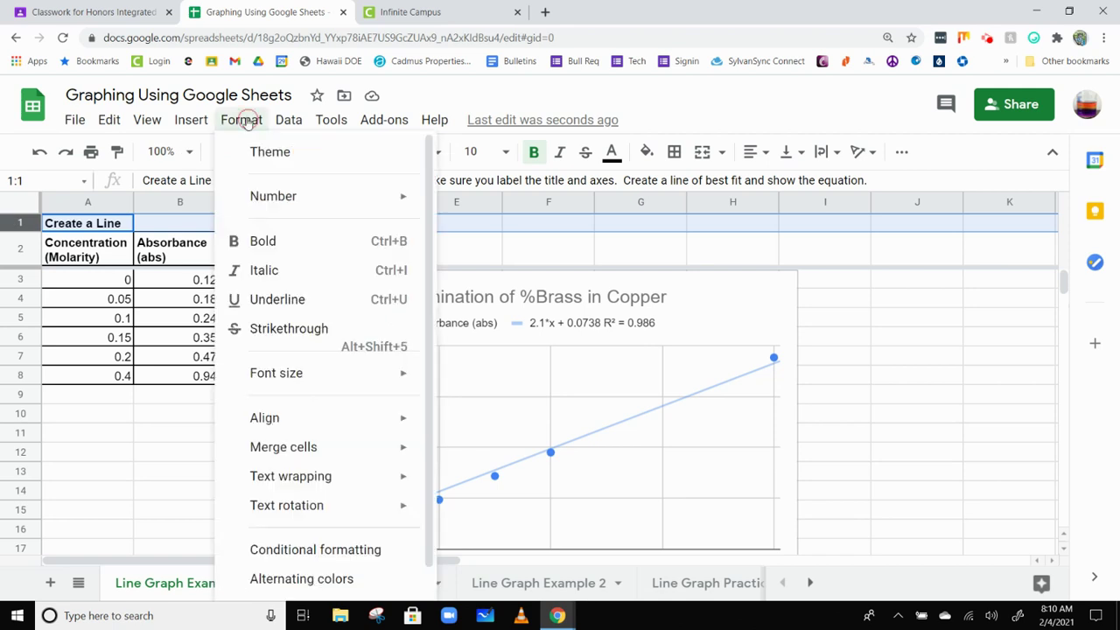
mouse_move(298, 447)
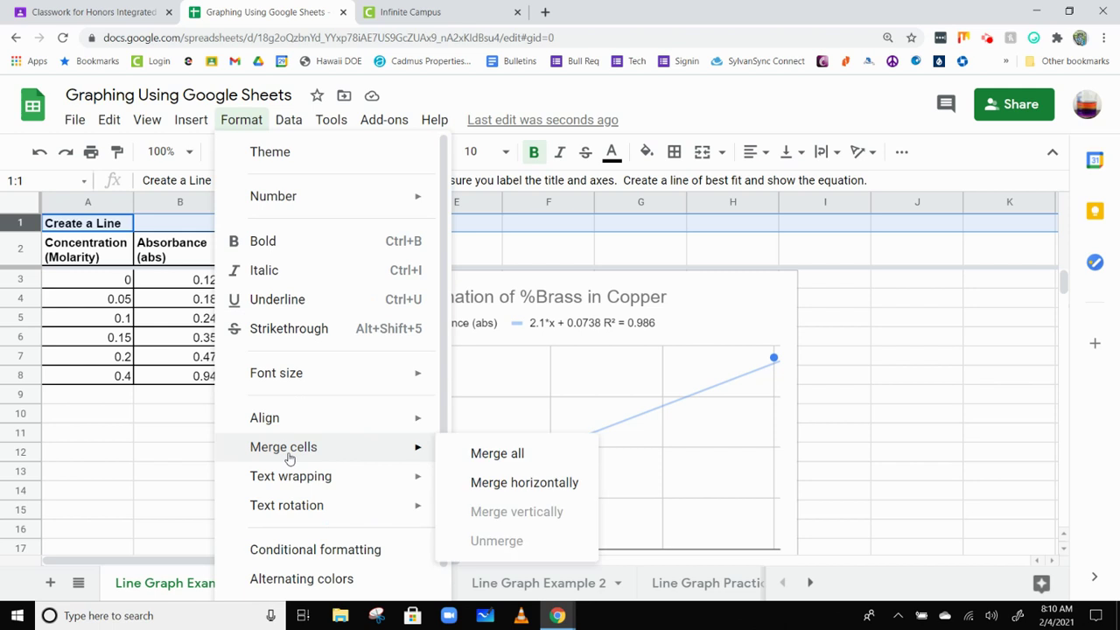
click(512, 463)
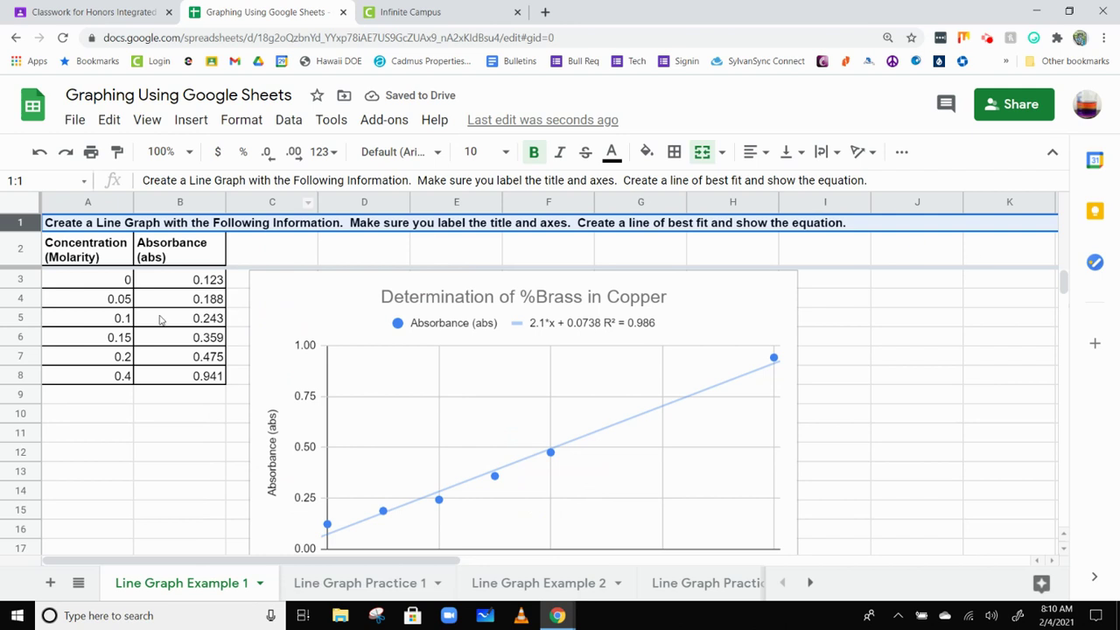
Step: View Line Graph Example 2 and Bar Graph Example 1, examining the bar graph sheet's Day of The Week, Number of Visitors, Week 1 and Week 2 headings
click(534, 582)
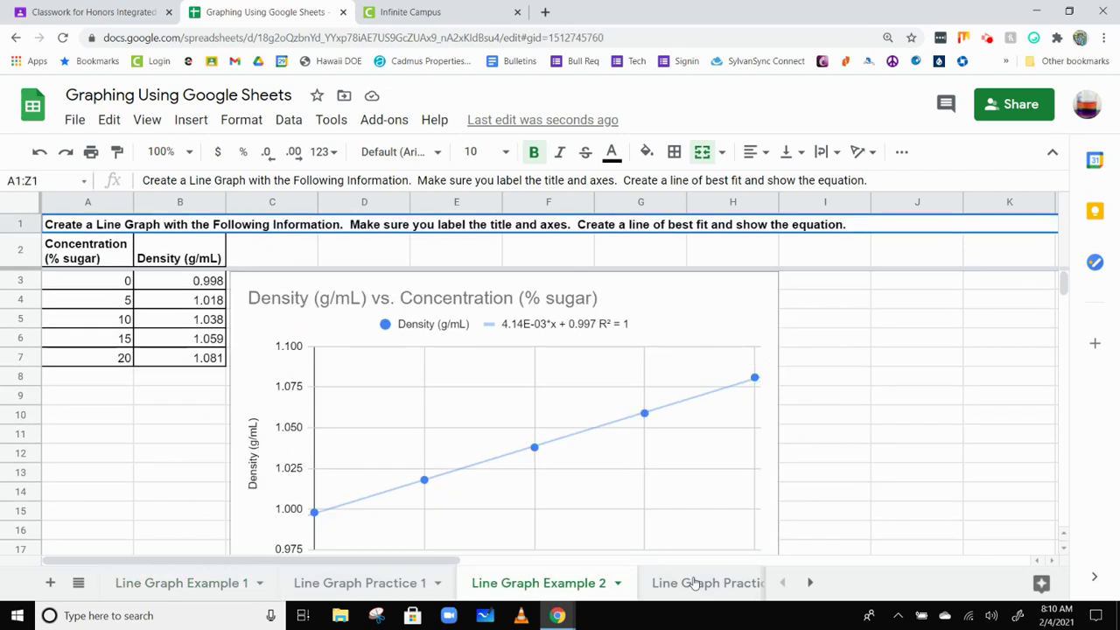
click(807, 582)
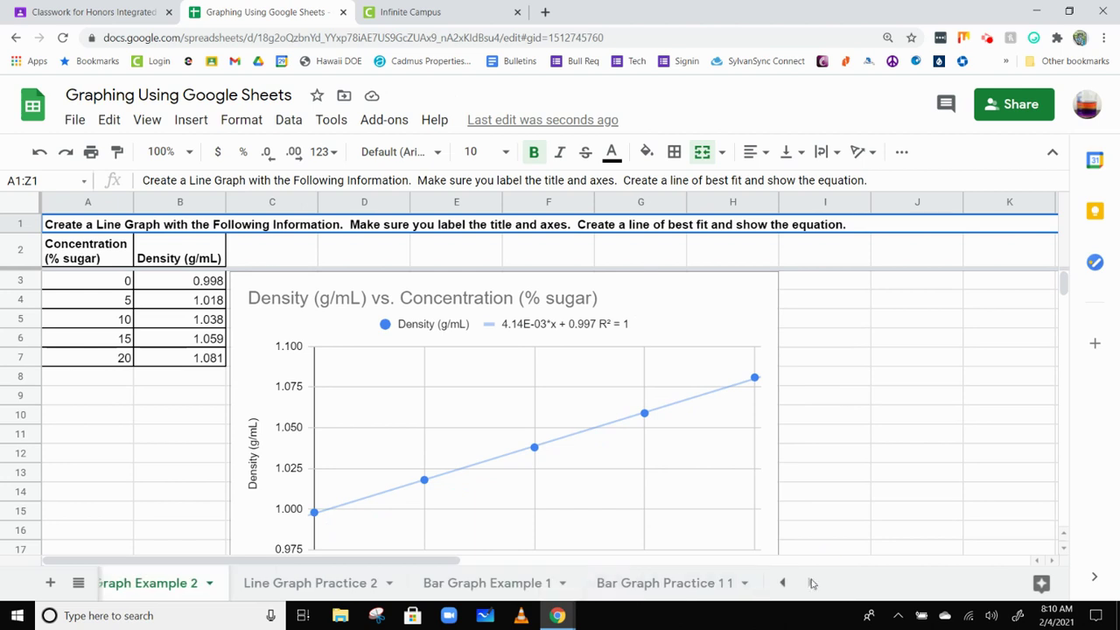
click(447, 582)
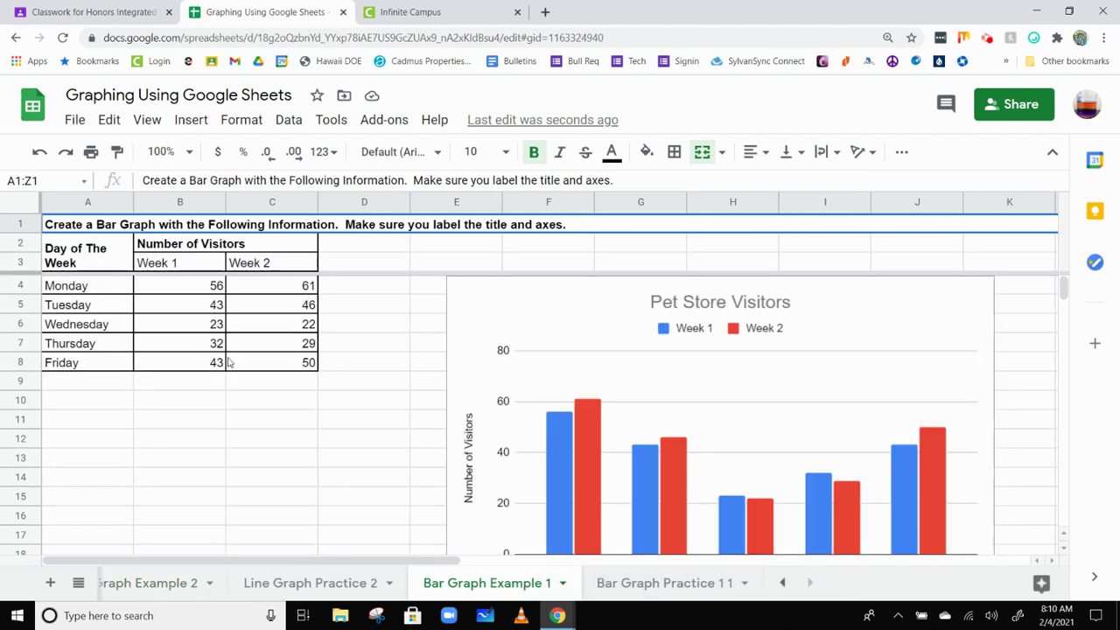
click(172, 249)
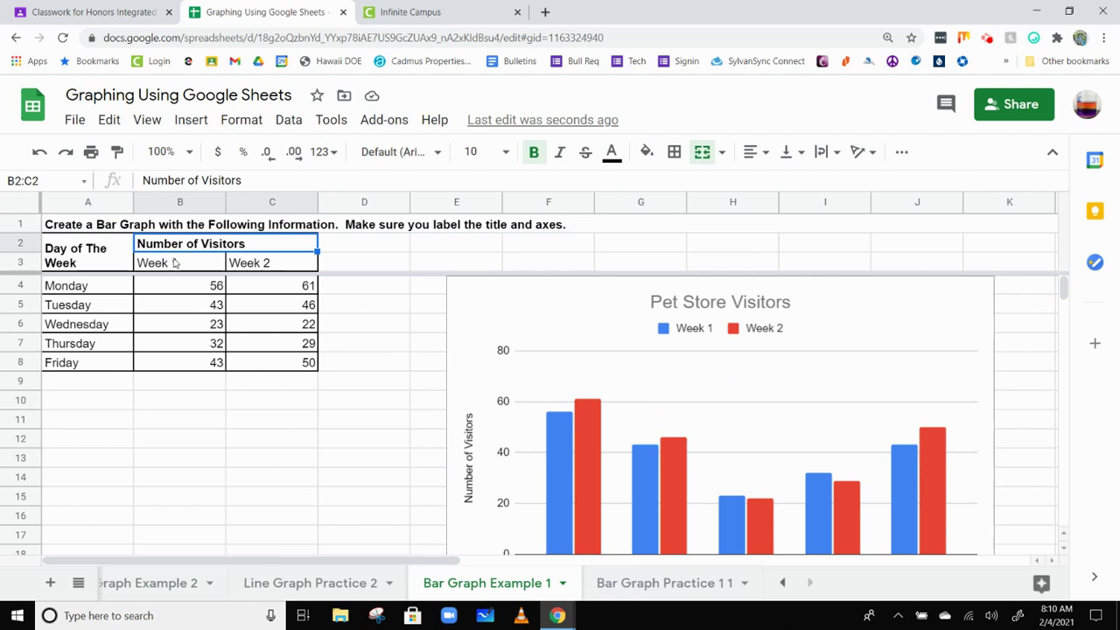
click(83, 260)
click(170, 252)
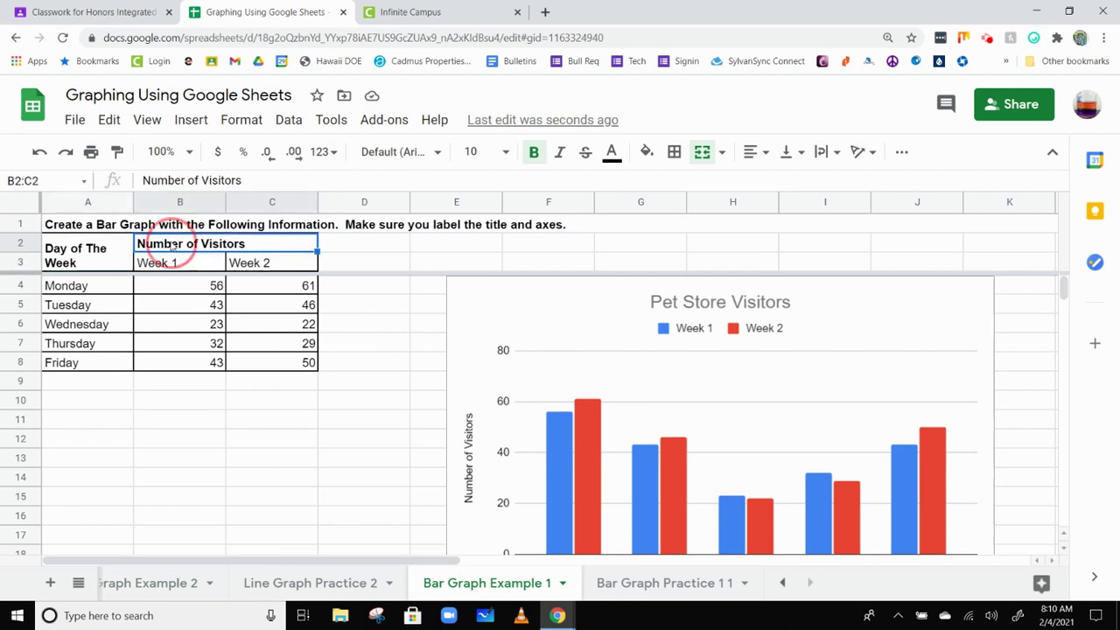
click(172, 267)
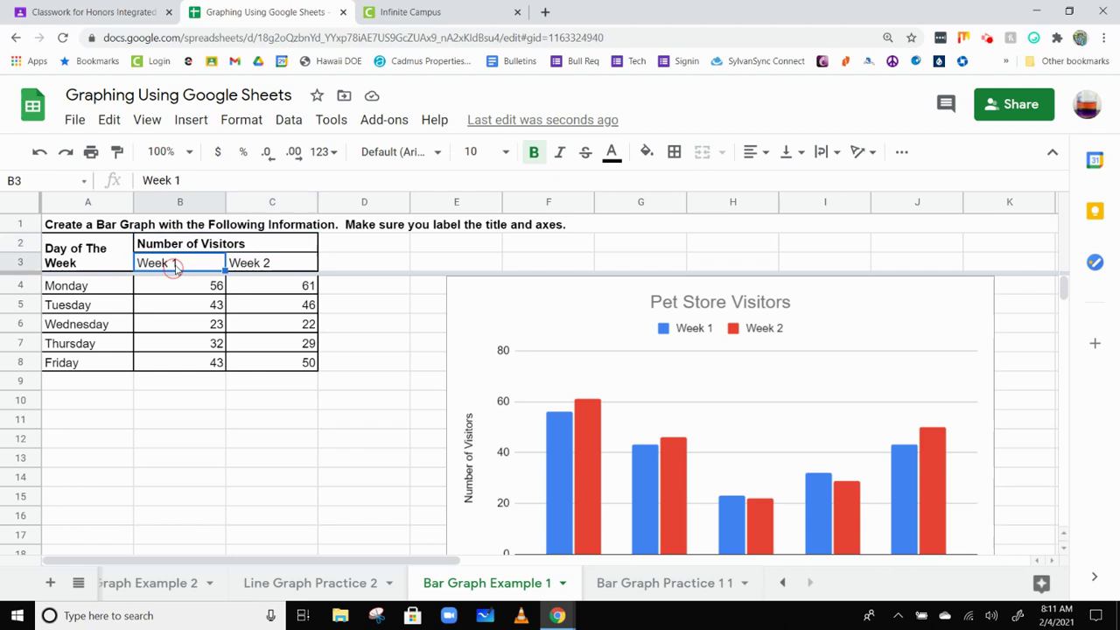
click(252, 263)
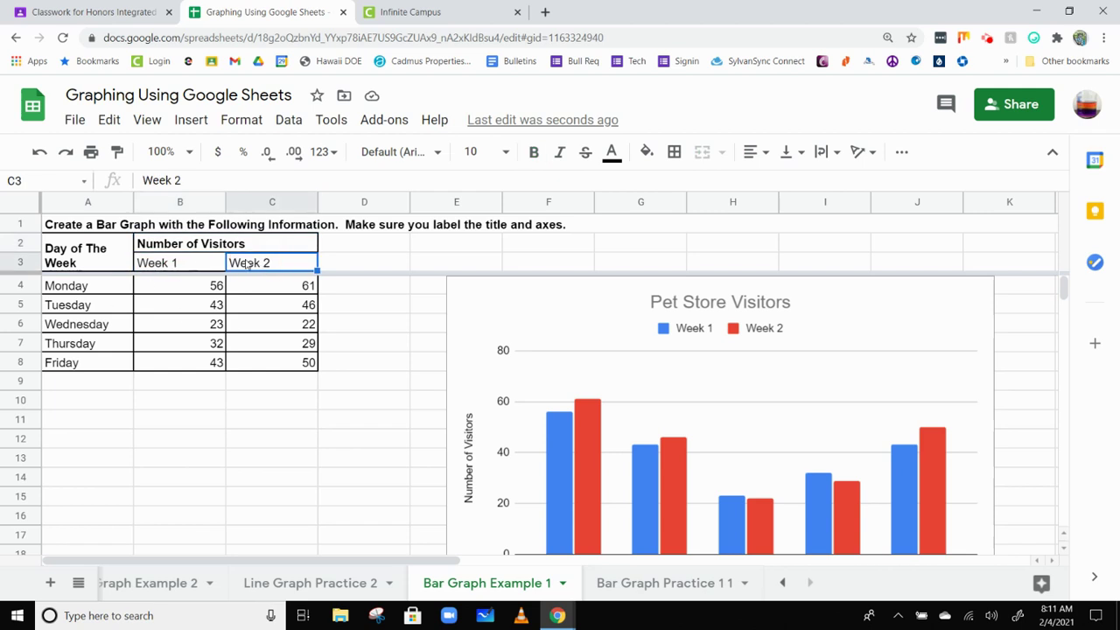
click(93, 255)
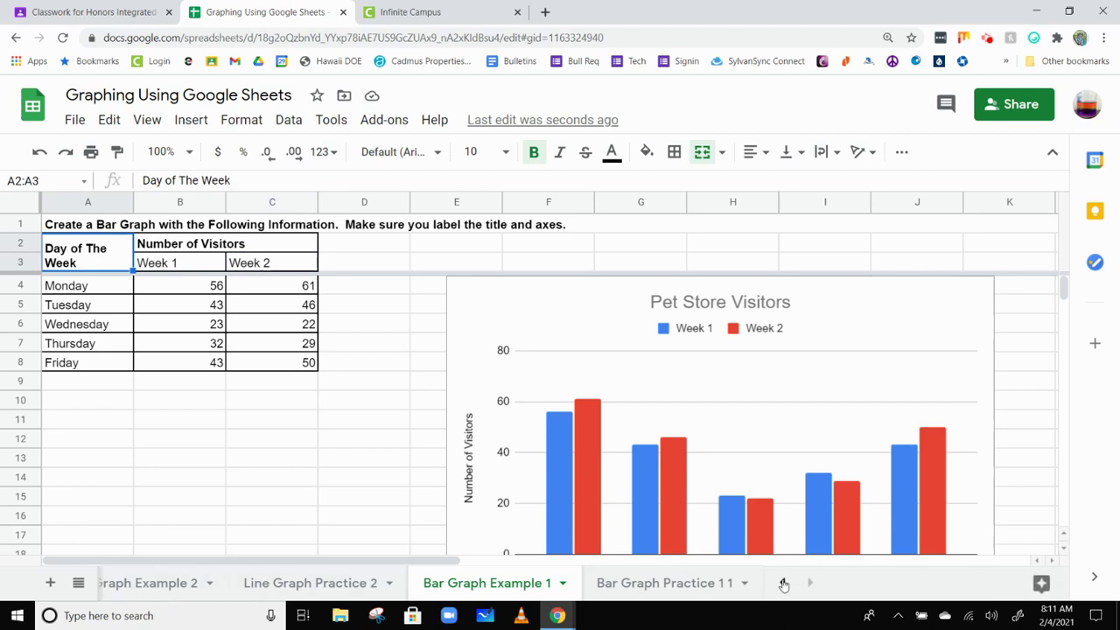
Step: Return to the Line Graph Example 1 sheet and set the Absorbance (abs) heading in cell B2 to overflow
click(782, 582)
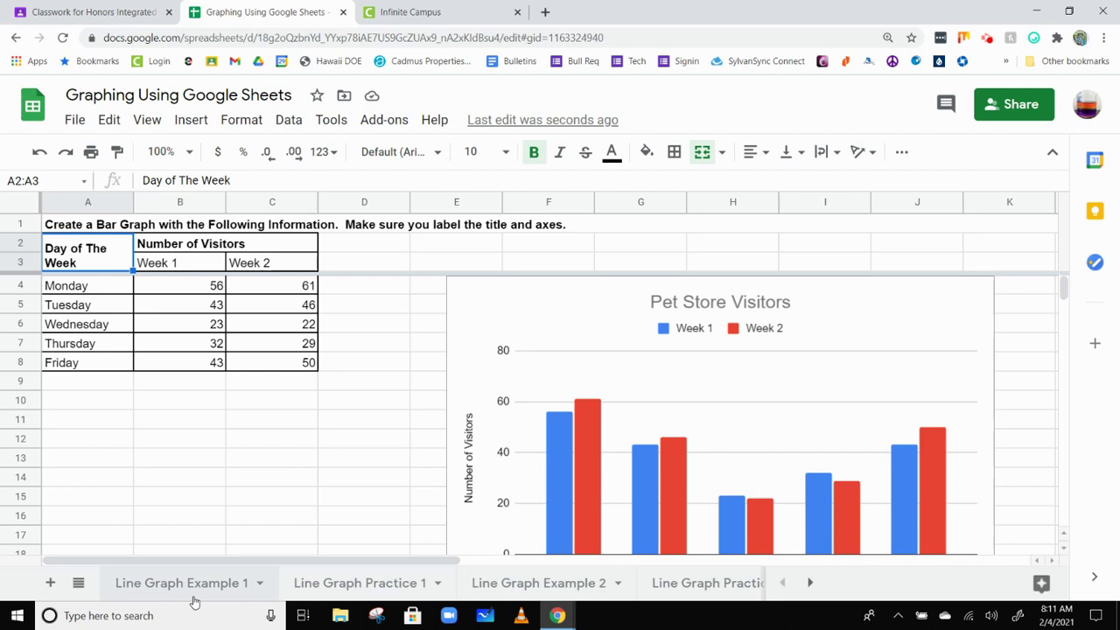
click(168, 593)
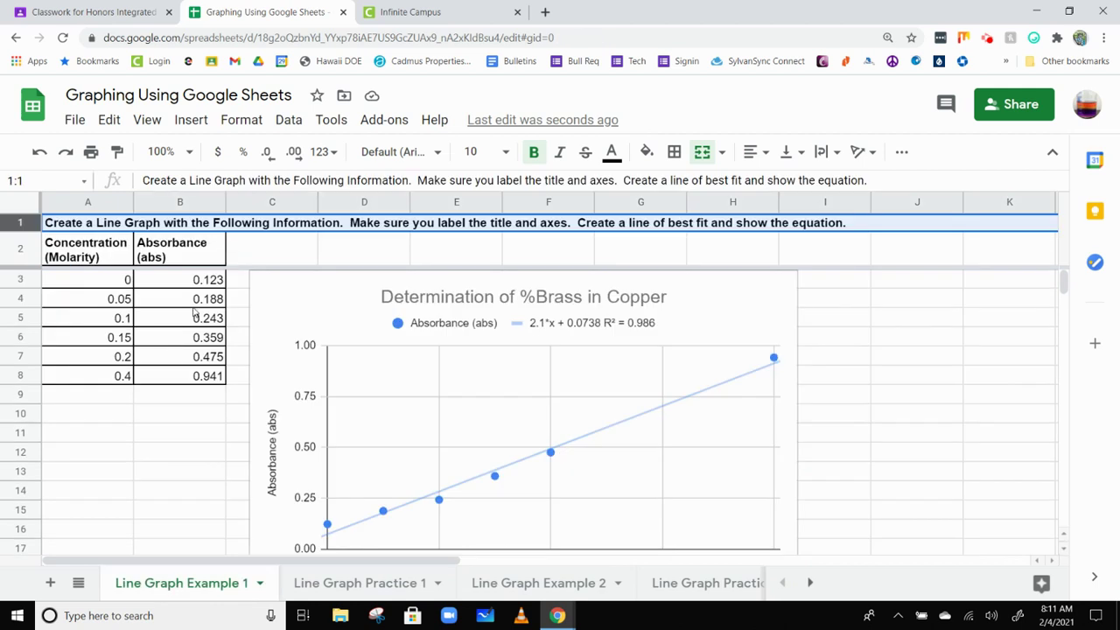
click(162, 255)
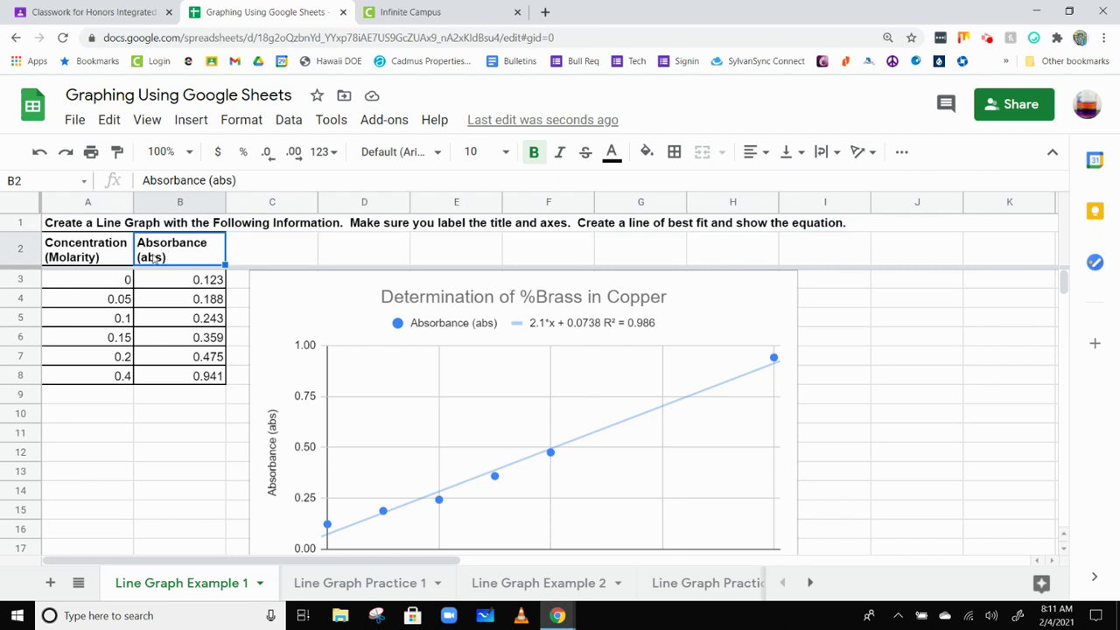
click(837, 155)
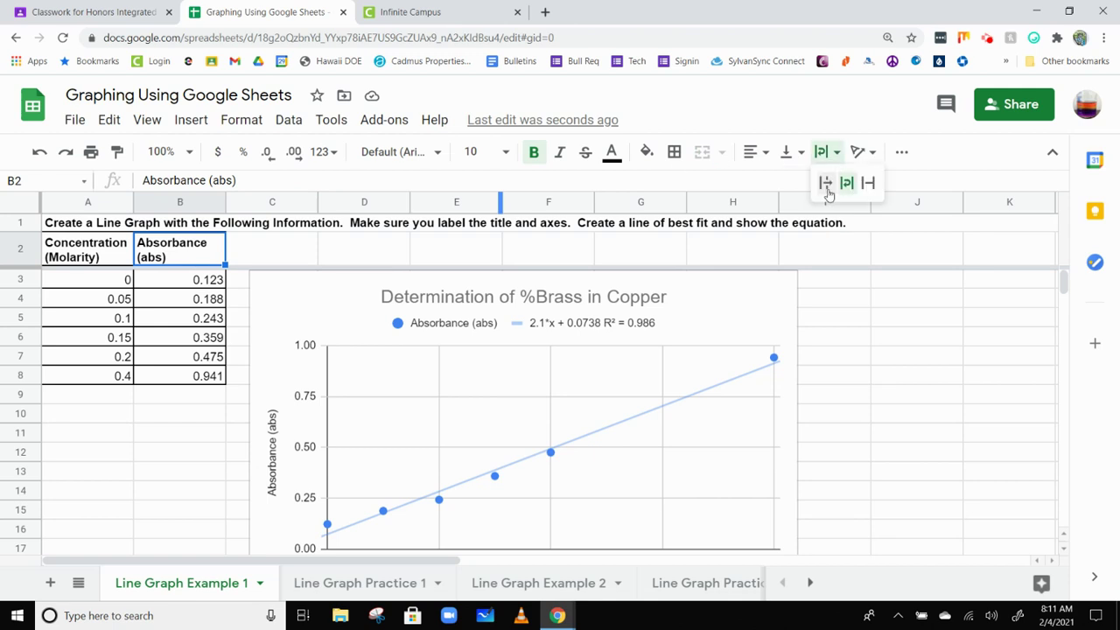
click(825, 182)
click(263, 245)
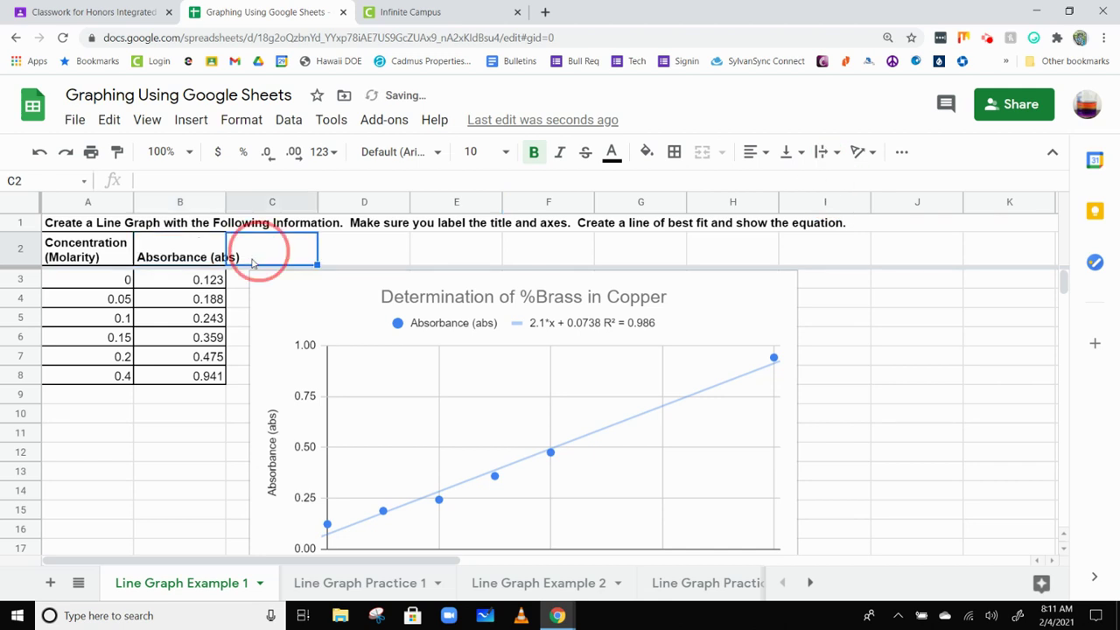
Step: Clip the heading text in cell B2, and switch the cell back to text wrapping
click(186, 255)
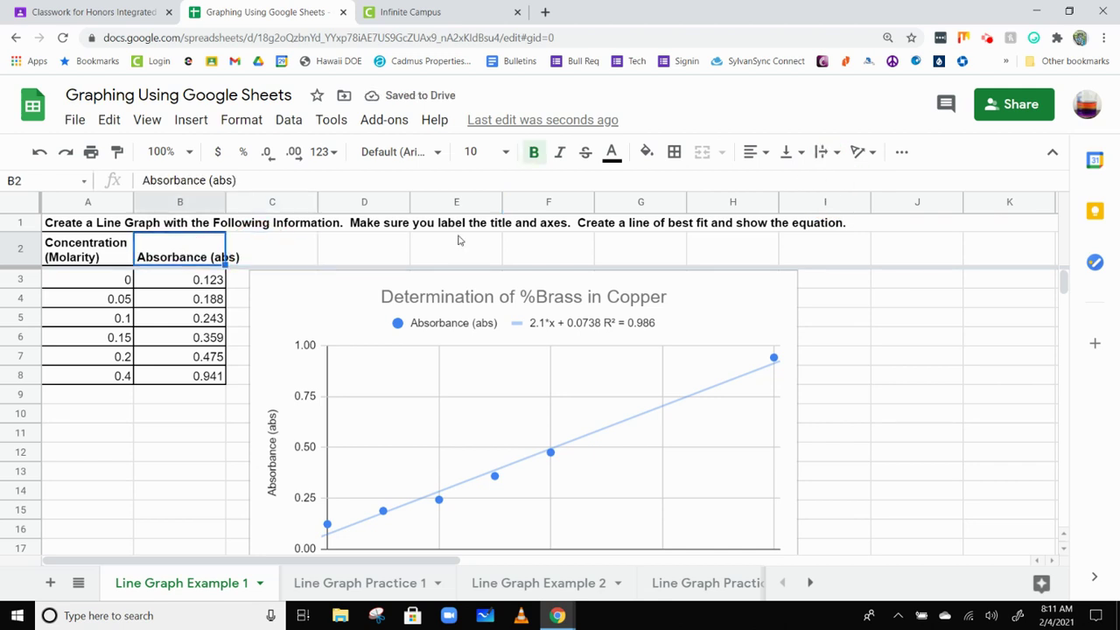
click(831, 153)
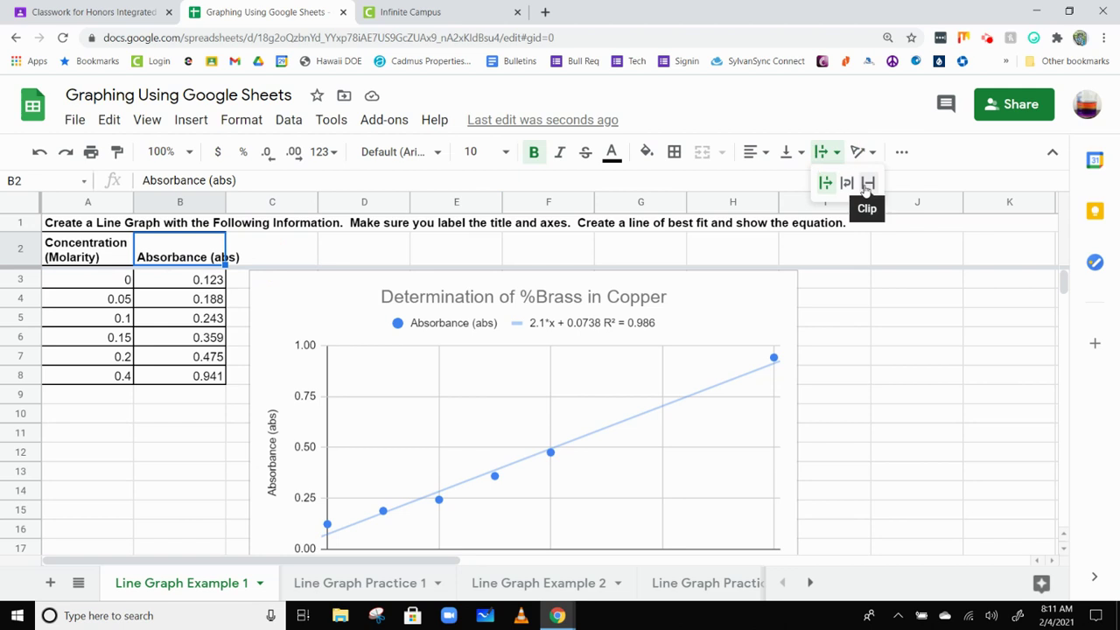
click(868, 186)
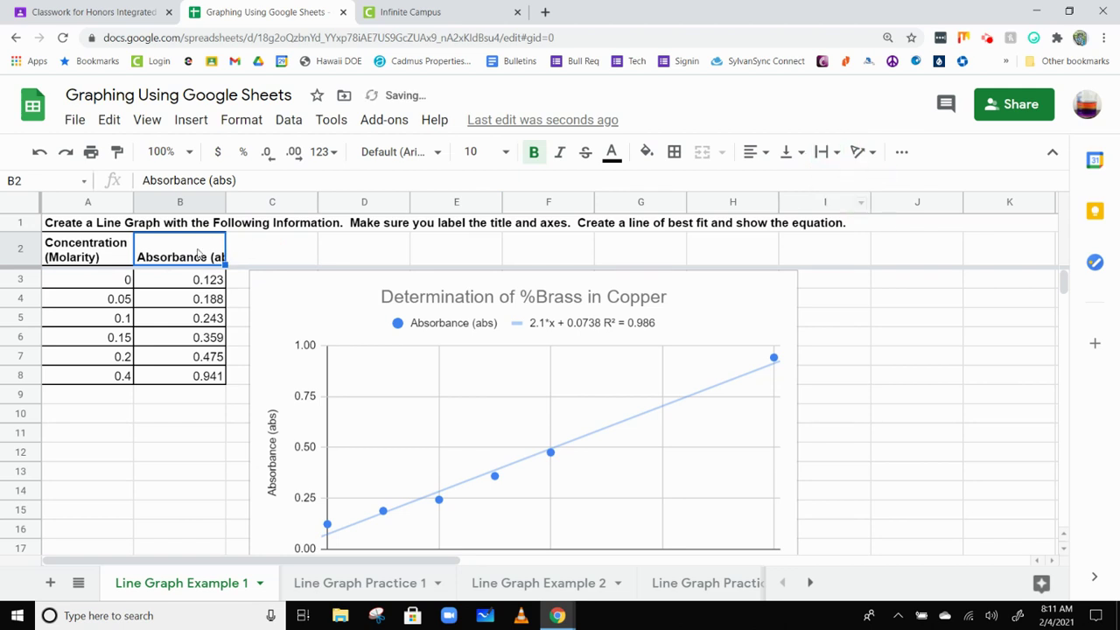
click(827, 152)
click(845, 185)
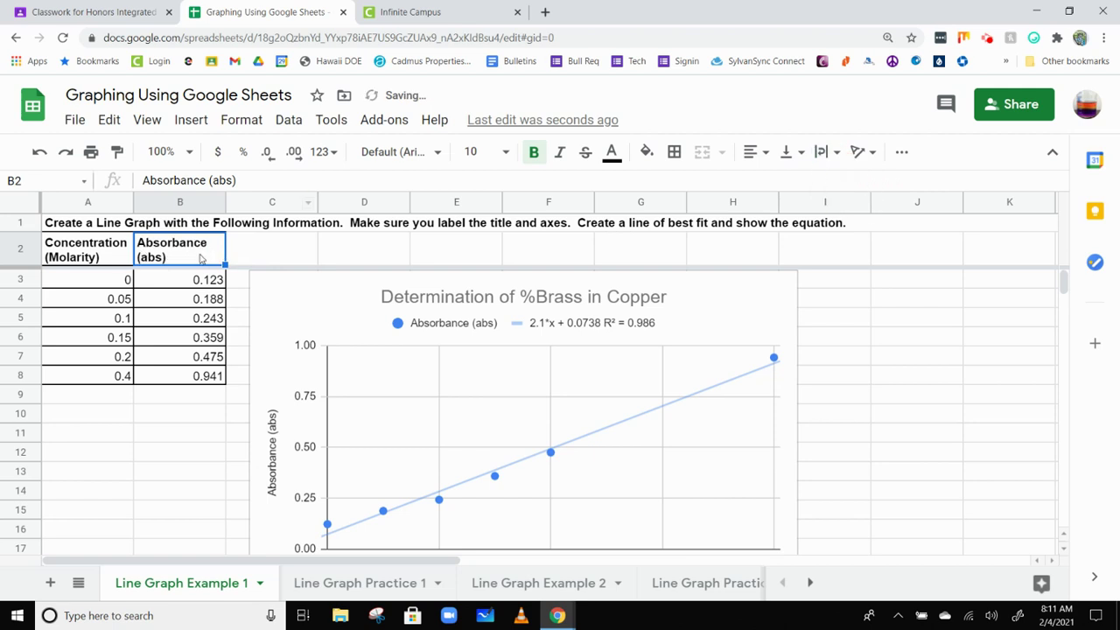
Step: Append the filler text "fakfjdsaklj lkajd;lkfj" to the heading in B2 to test wrapping, and undo the addition
double_click(185, 262)
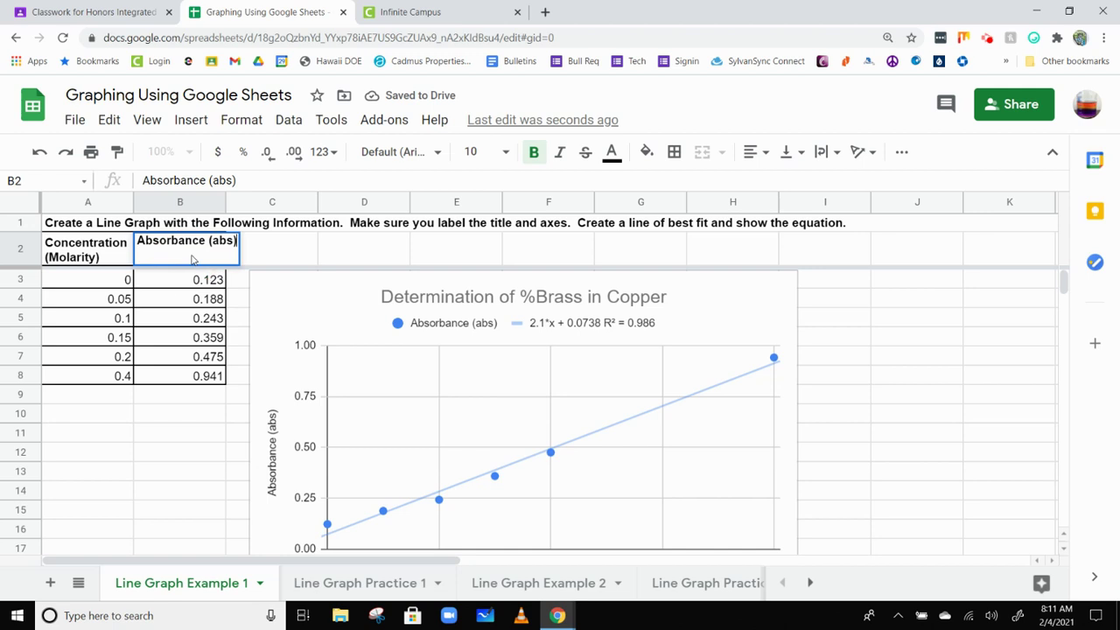
text(fakfjdsaklj)
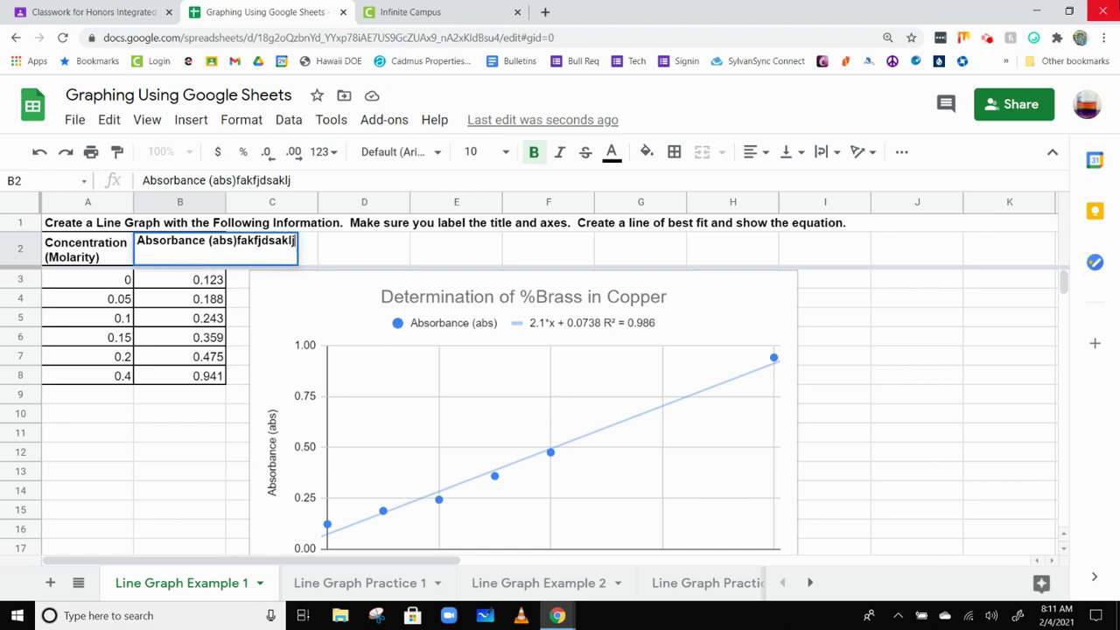
text( lkajd;lkfj)
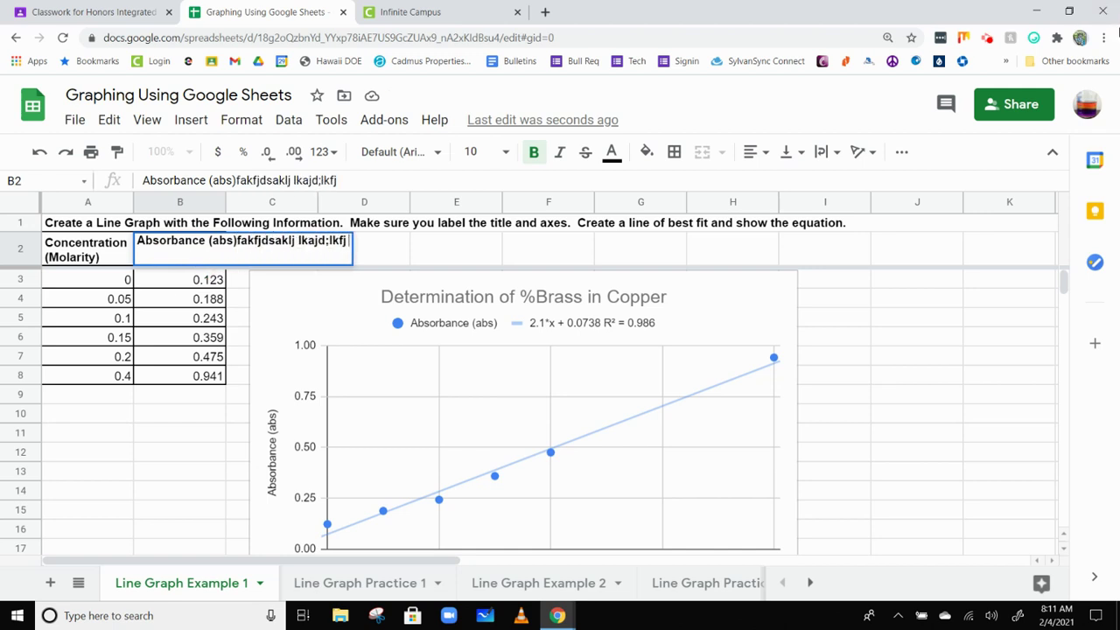
click(198, 455)
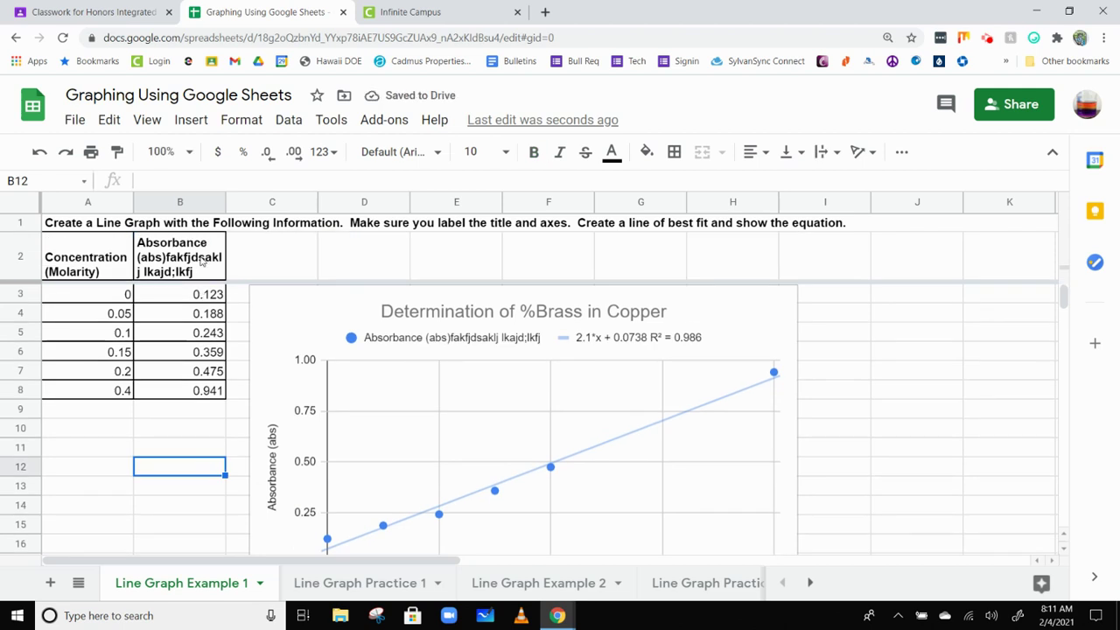
key(ctrl+z)
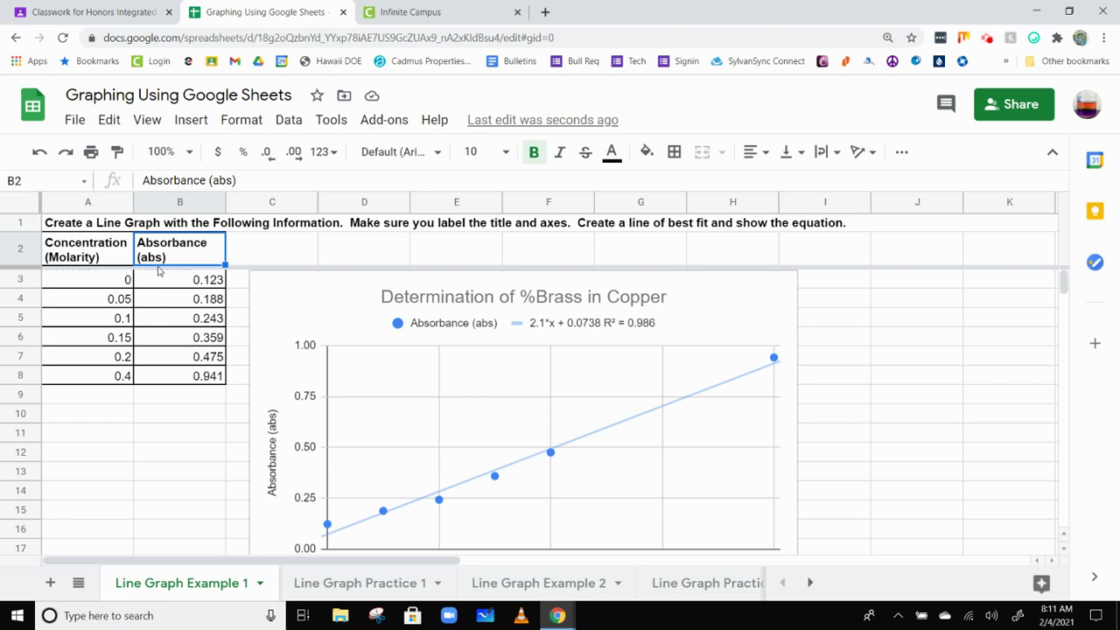
Step: Clear the borders of the data table A2:B8 and reapply borders around all of its cells
click(126, 255)
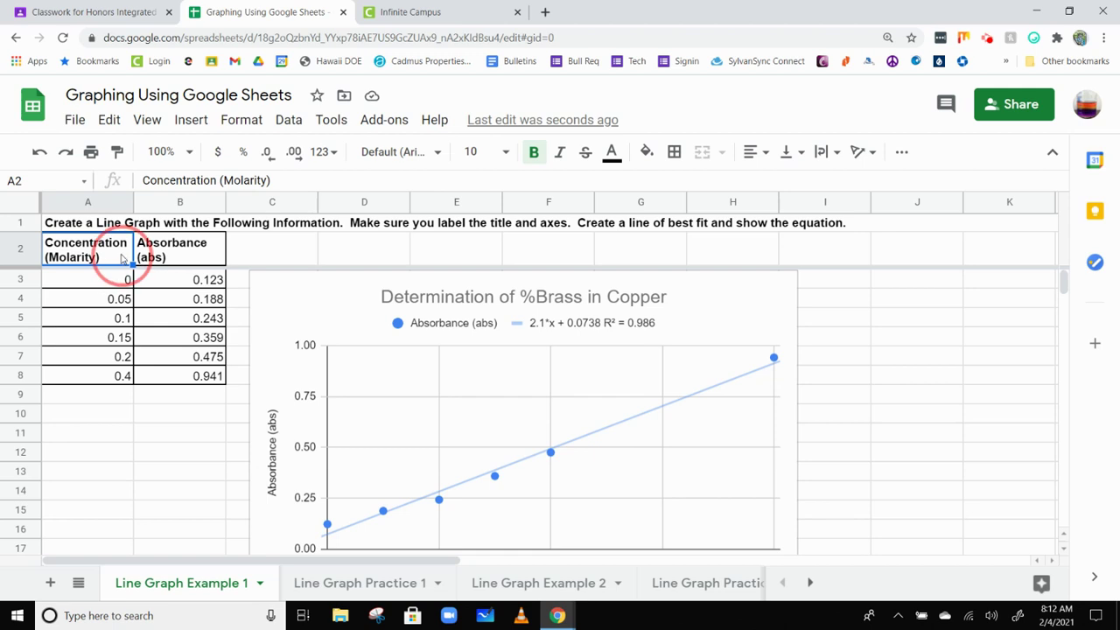
mouse_move(123, 246)
mouse_down()
mouse_move(155, 290)
mouse_move(169, 381)
mouse_up()
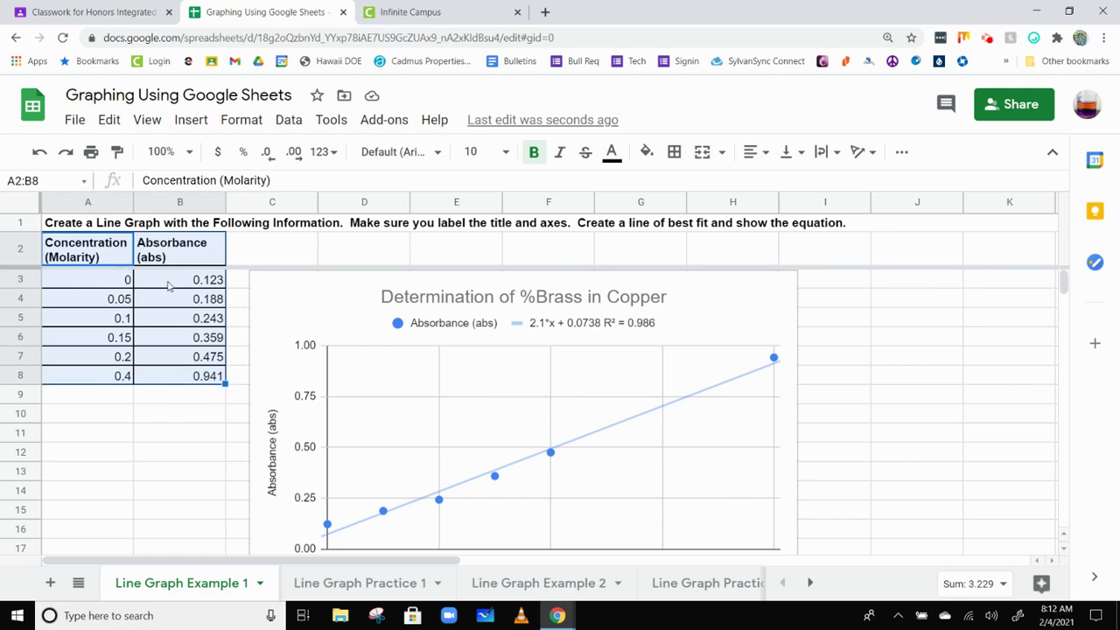
click(675, 152)
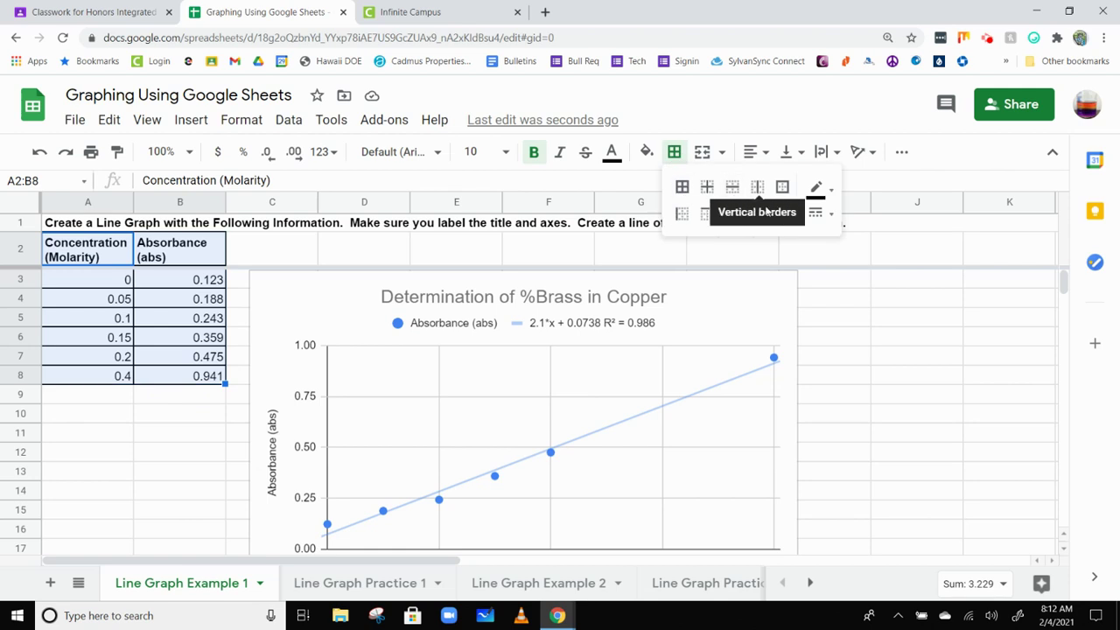
click(782, 214)
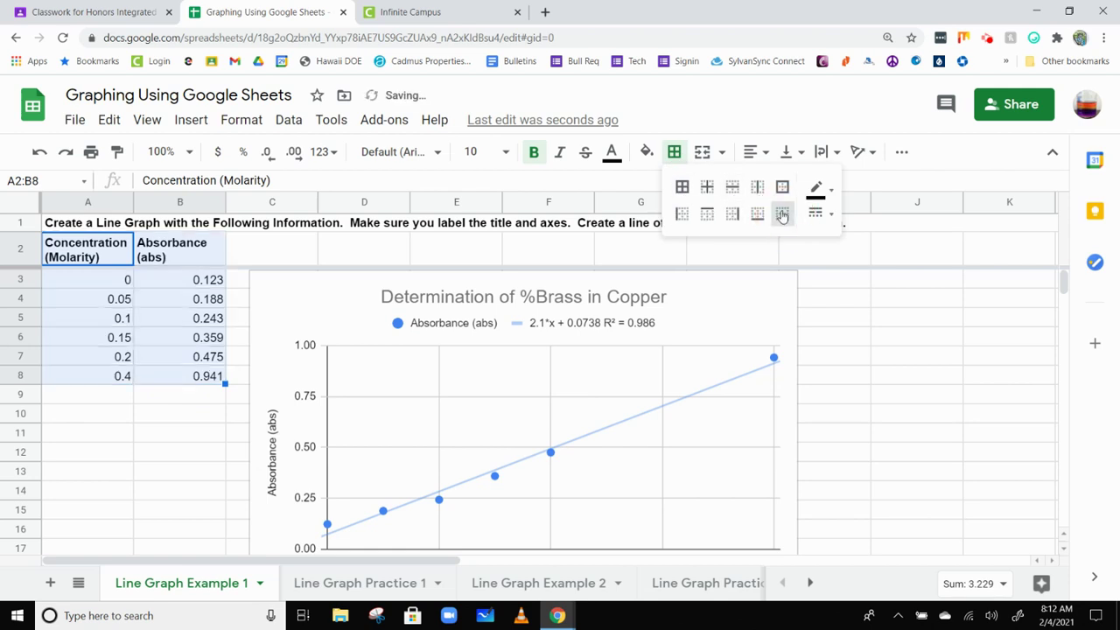
click(681, 186)
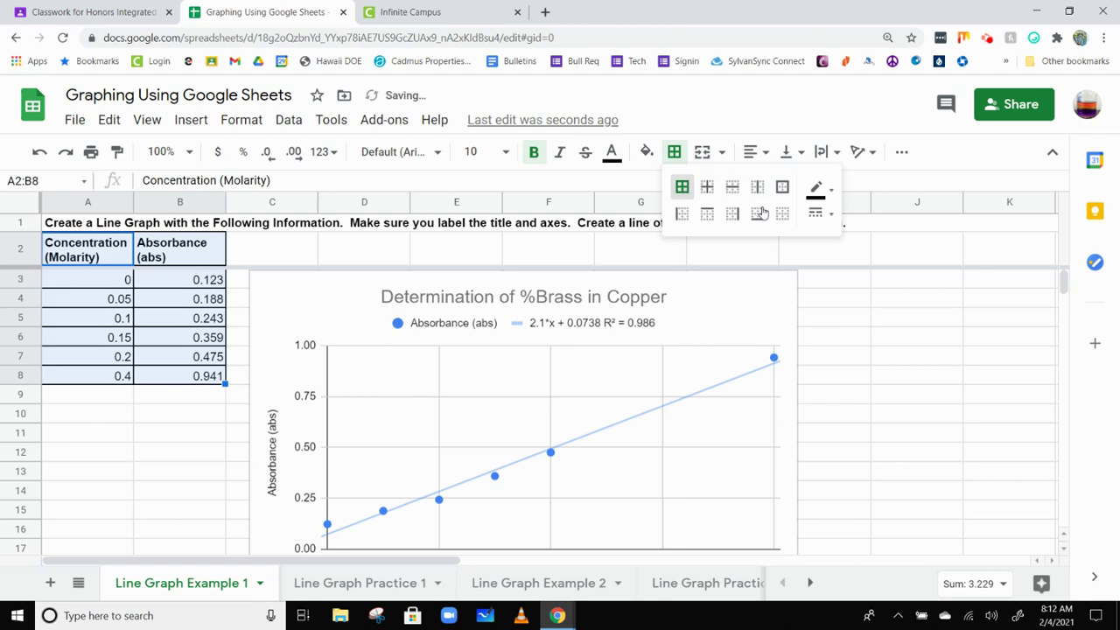
click(826, 191)
click(827, 192)
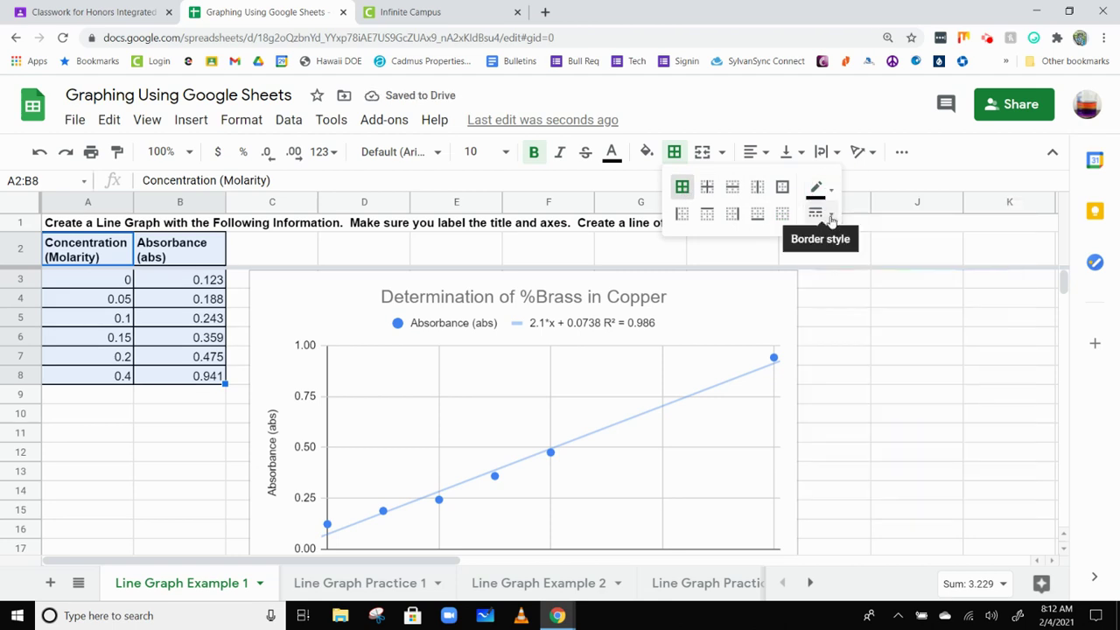
click(127, 281)
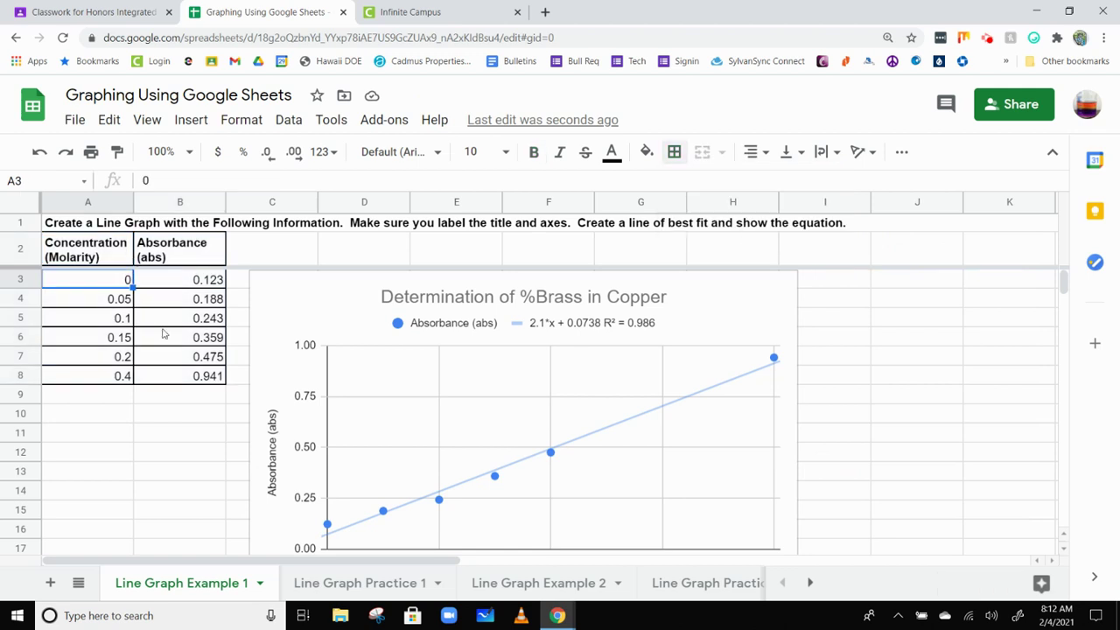
Step: Try out the border color and border style options on the heading cells A2:B2
click(123, 251)
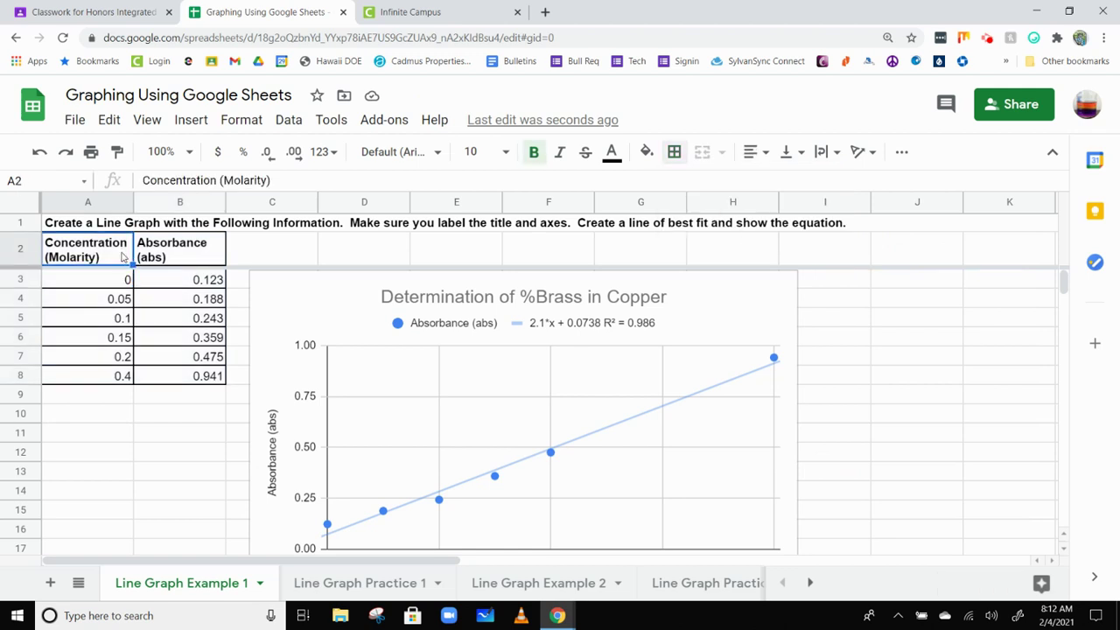
drag(123, 255, 199, 248)
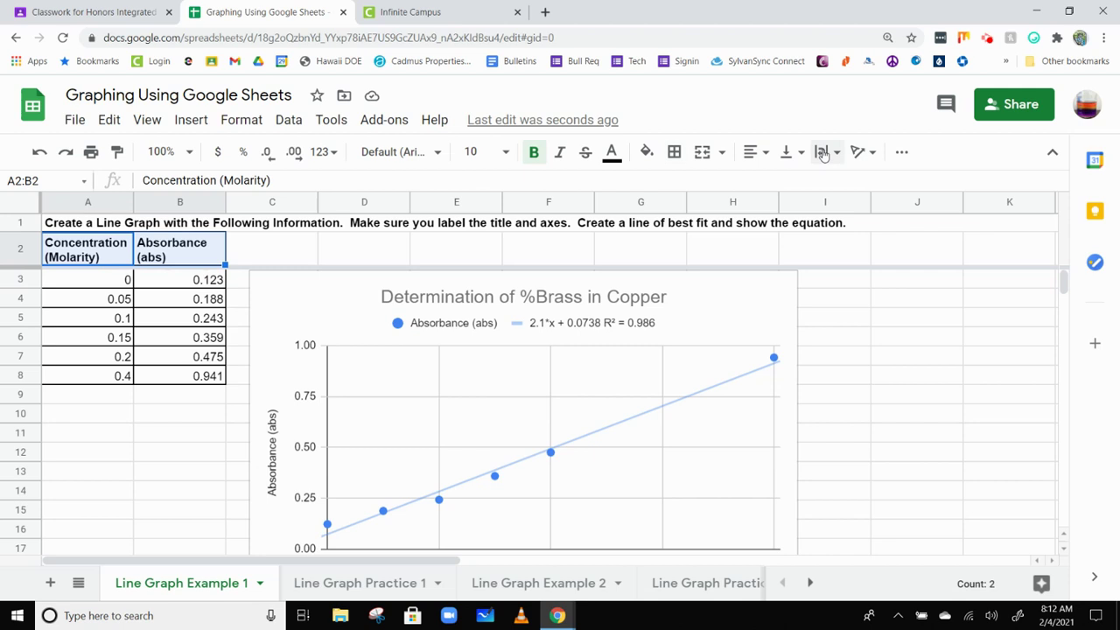
click(674, 153)
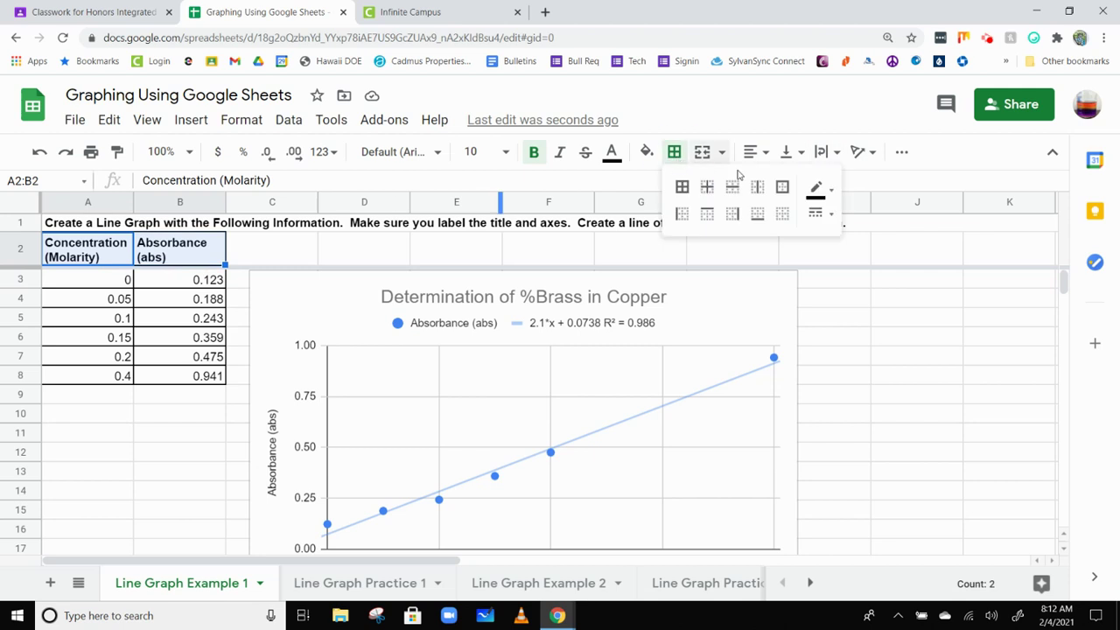
click(831, 197)
click(838, 185)
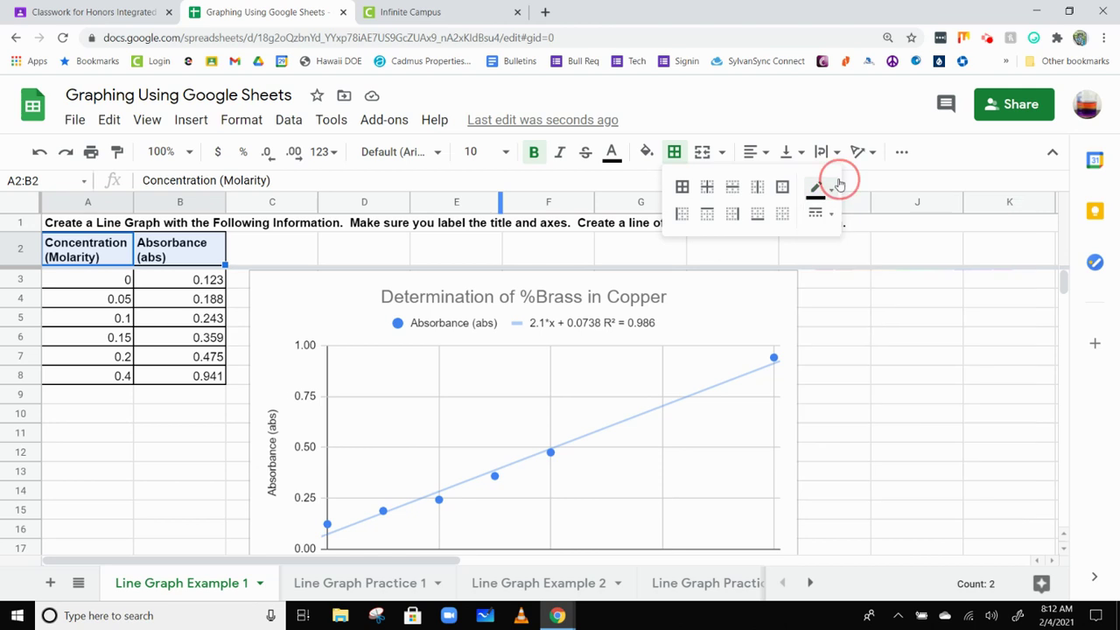
click(831, 213)
click(883, 293)
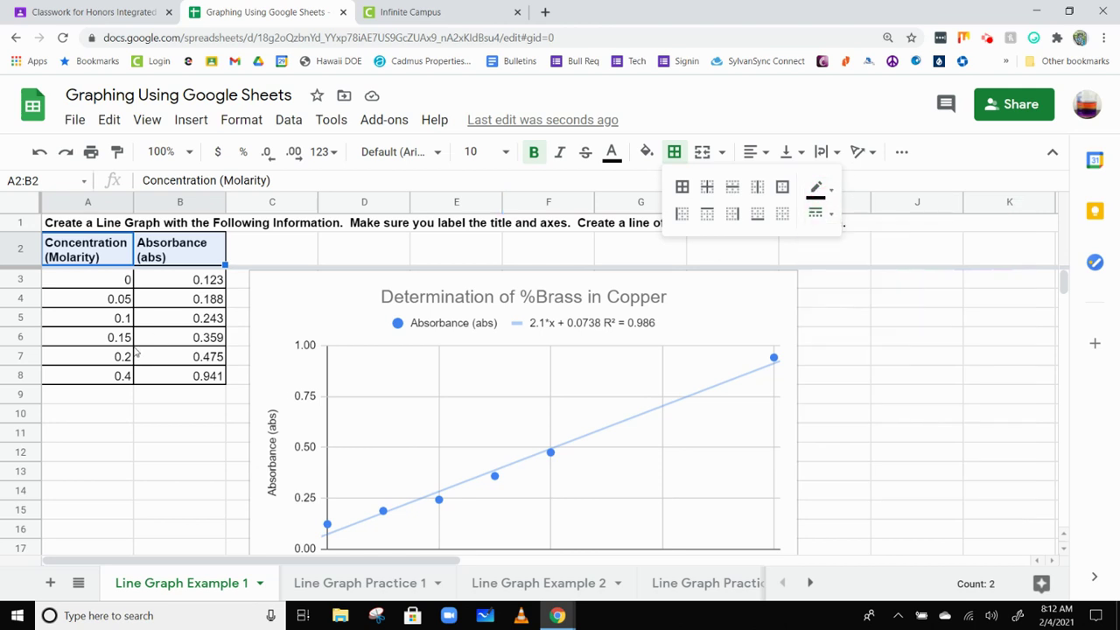
click(831, 214)
click(850, 291)
click(154, 319)
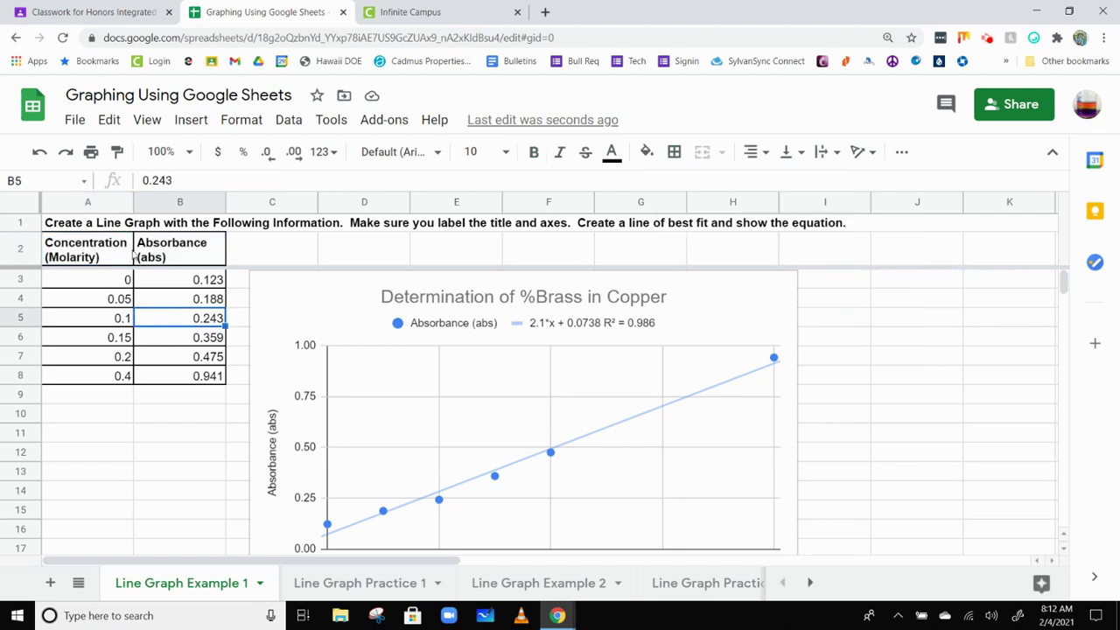
click(150, 249)
drag(83, 252, 155, 264)
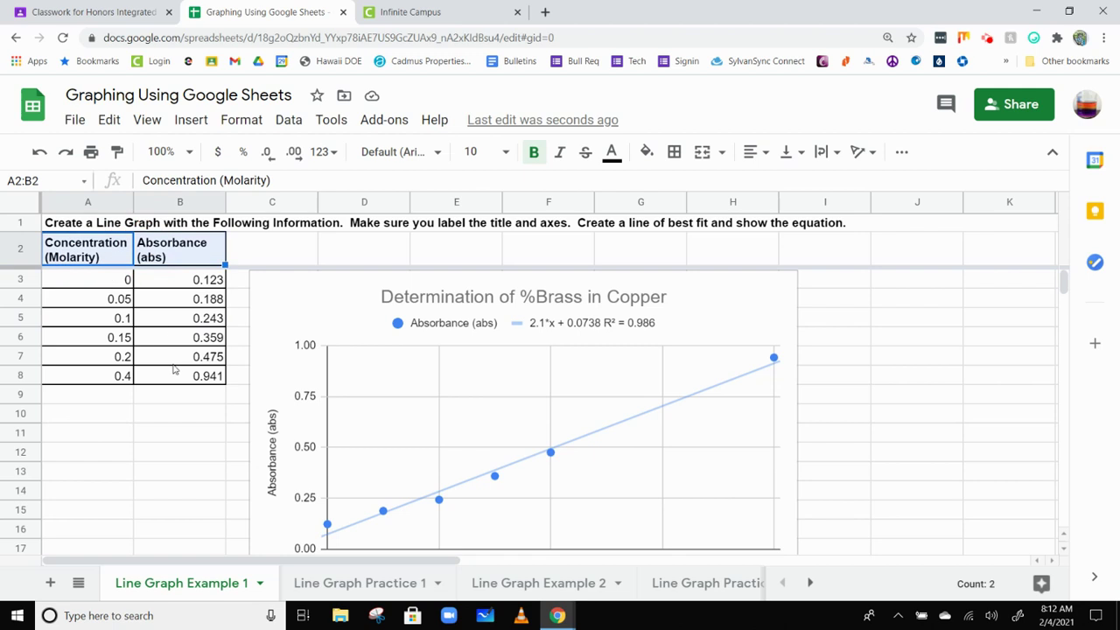
Step: Examine the Determination of %Brass in Copper chart, including its title, axes and trendline equation
click(283, 306)
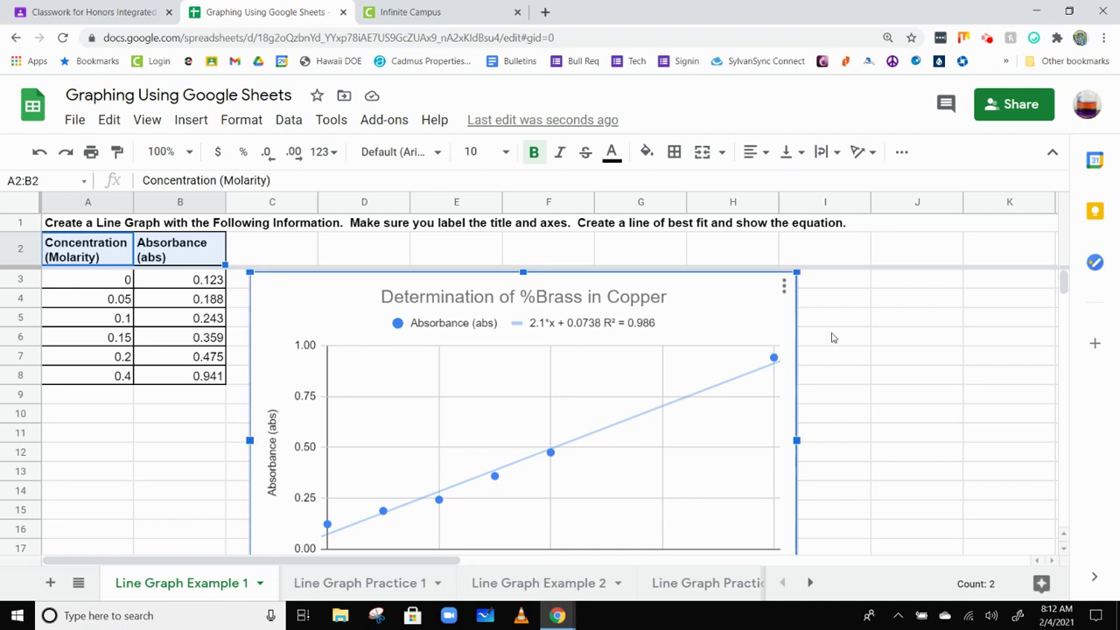
scroll(832, 338, down, 2)
scroll(835, 333, up, 2)
scroll(315, 427, down, 2)
scroll(208, 412, up, 2)
click(550, 301)
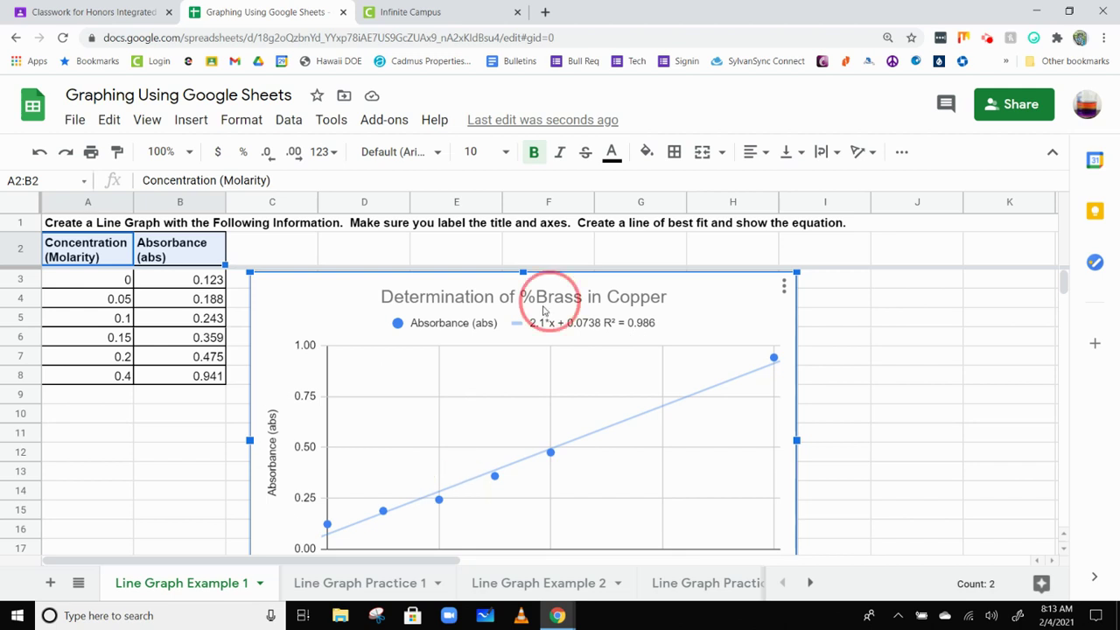
click(486, 297)
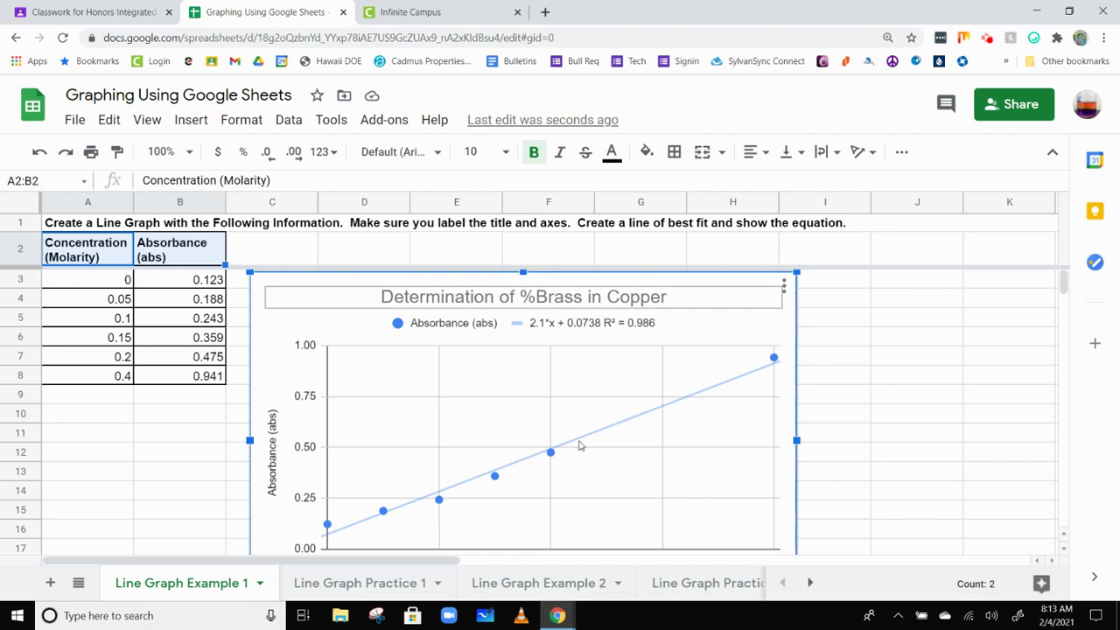
Step: Delete the Determination of %Brass in Copper chart from the Line Graph Example 1 sheet
double_click(281, 341)
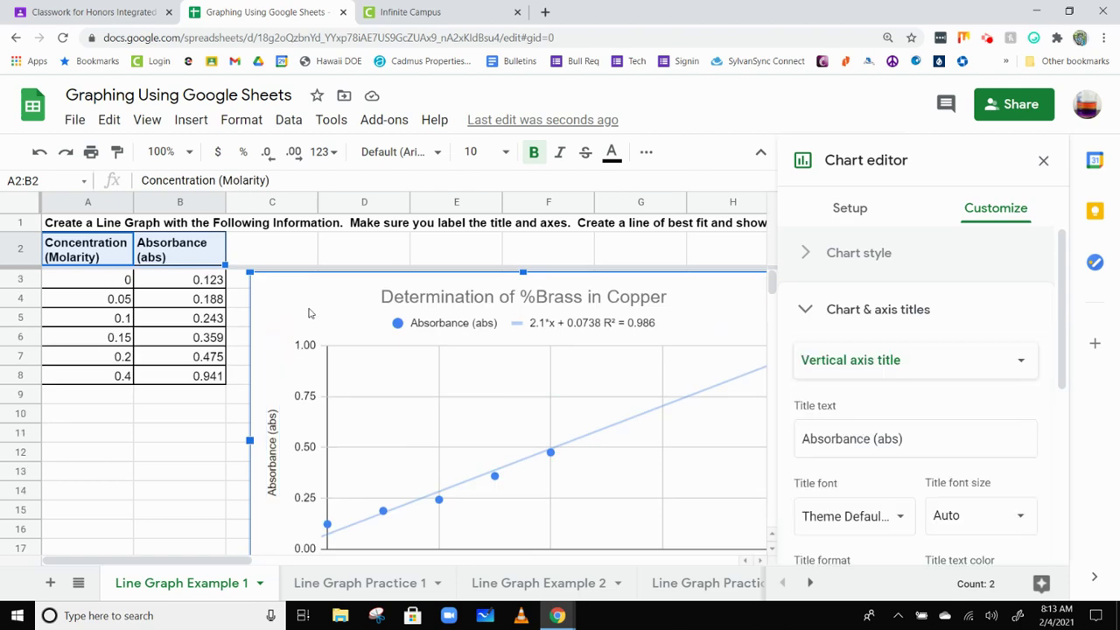
key(Delete)
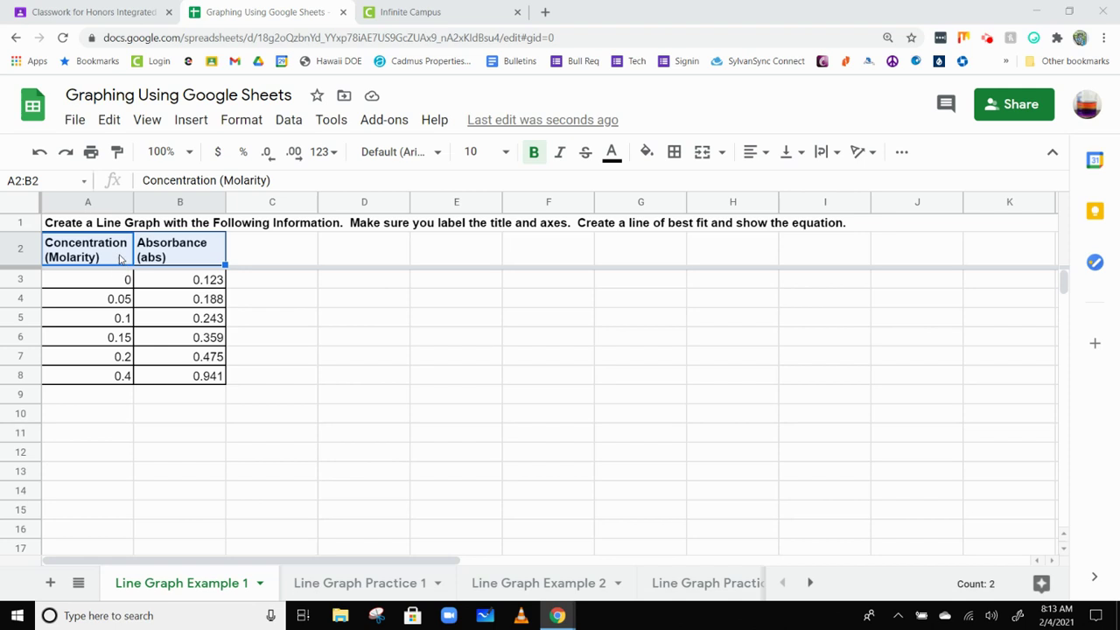
Step: Select the data table A2:B8 together with its Concentration and Absorbance headings
drag(123, 258, 167, 381)
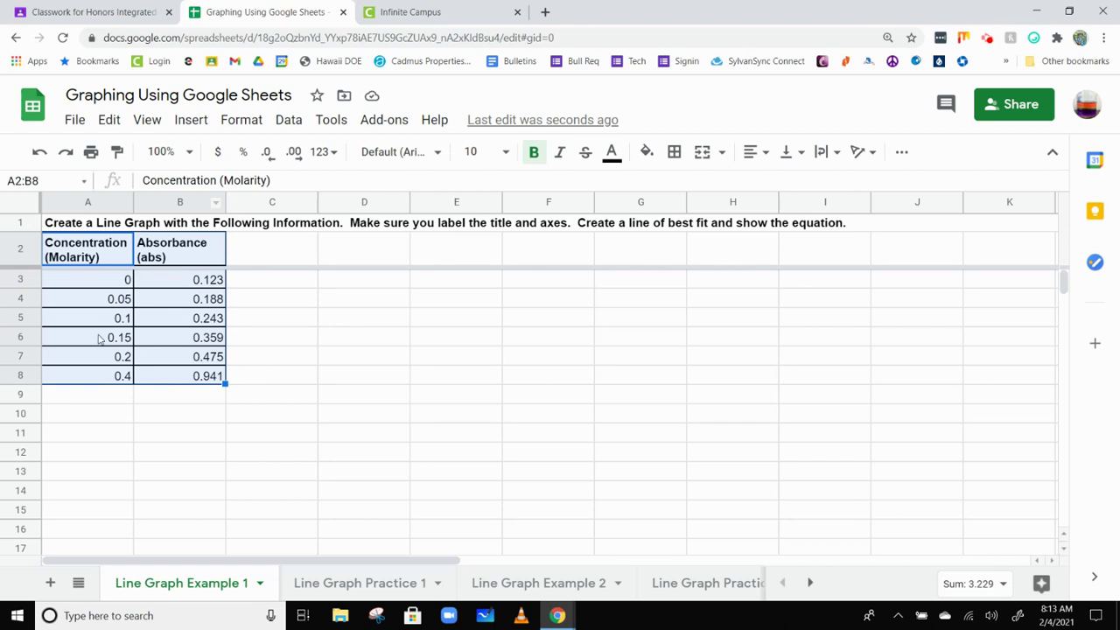
click(99, 255)
drag(116, 263, 188, 376)
click(91, 257)
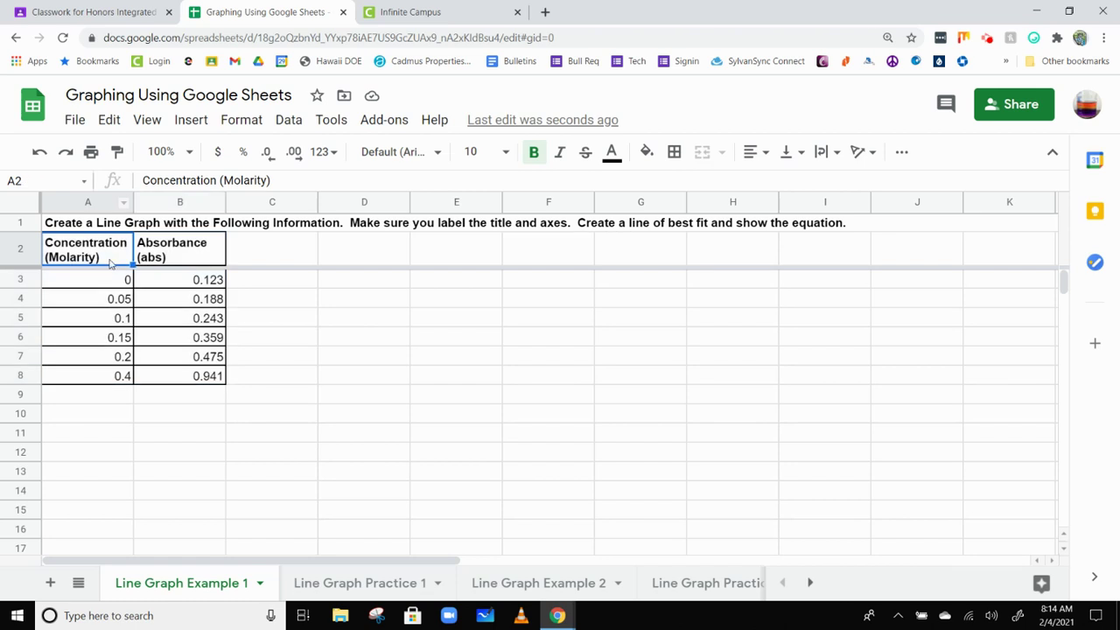
drag(114, 261, 165, 377)
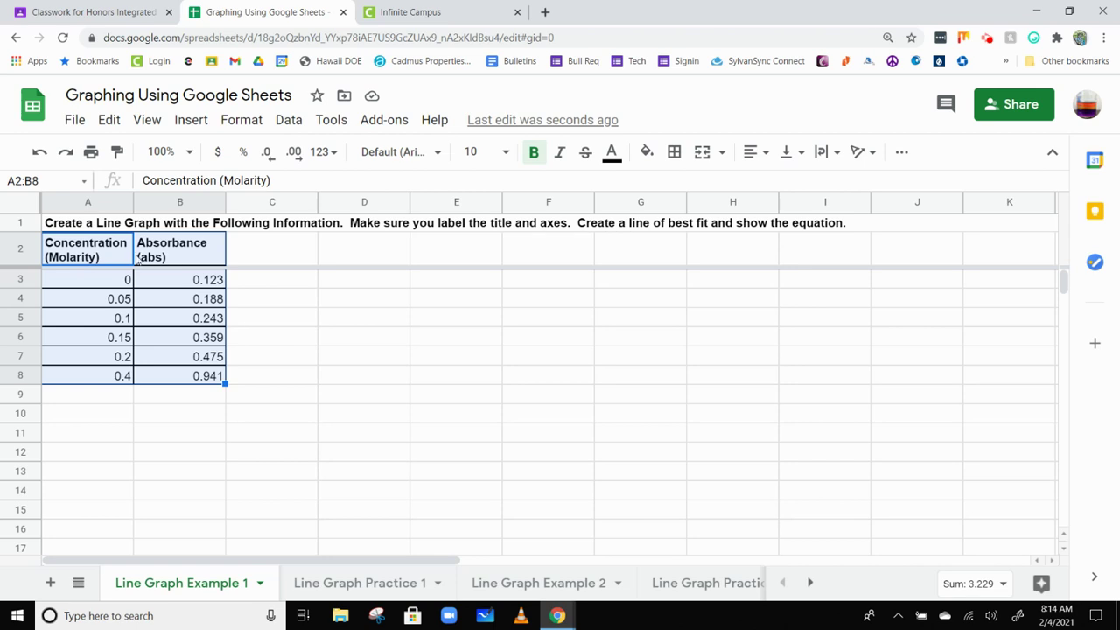
Step: Replace the instruction text in the merged row 1 cell with the title "Determination of % Copper in Brass"
click(84, 225)
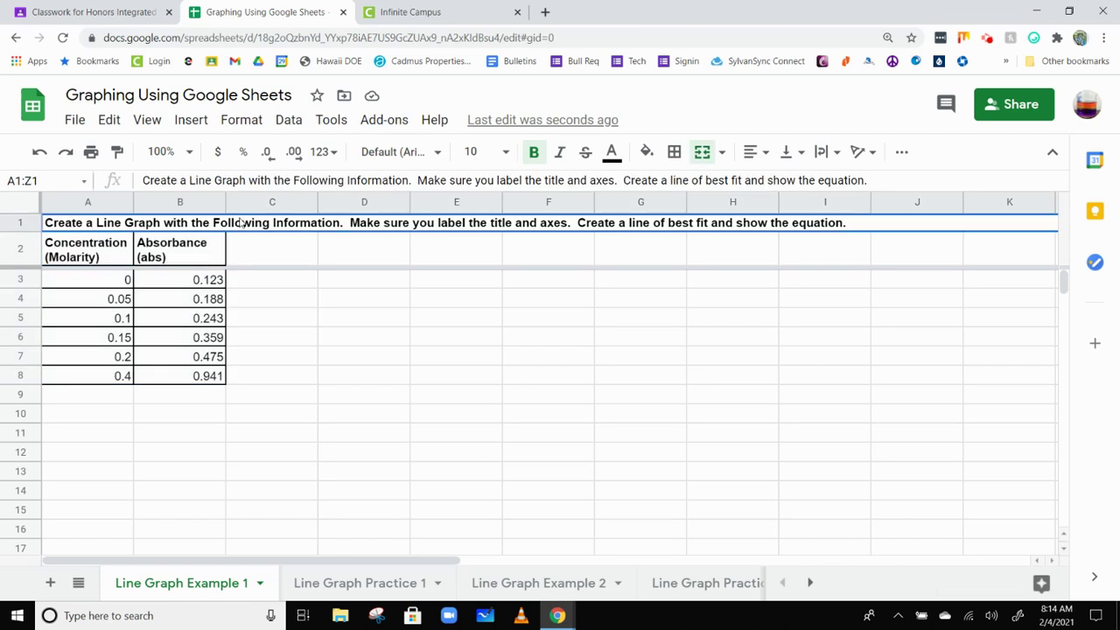
double_click(95, 224)
click(86, 223)
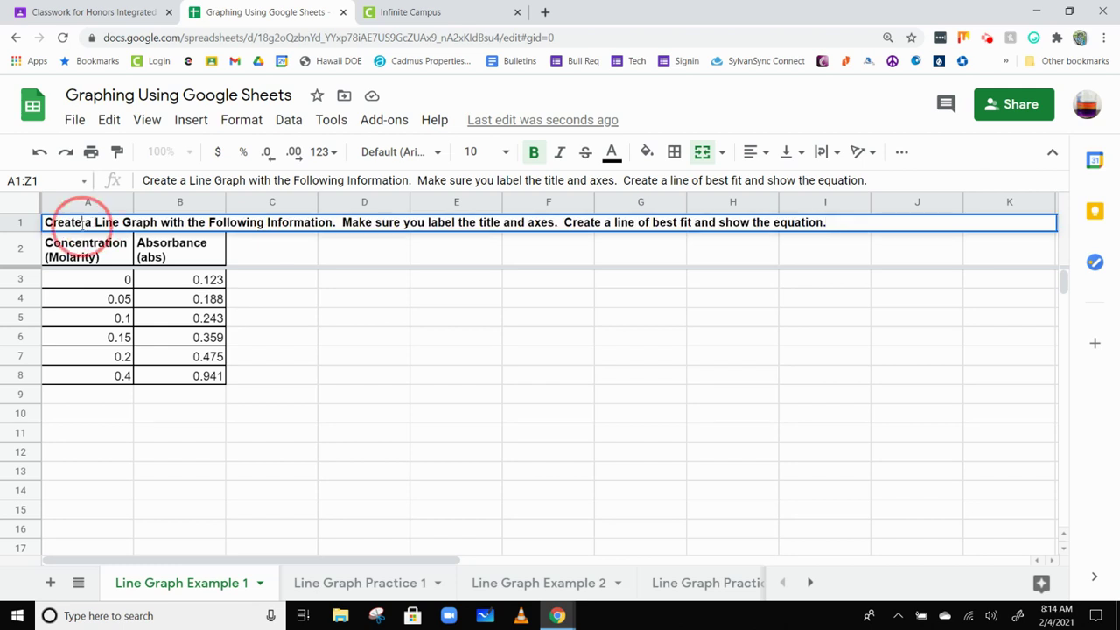
drag(828, 221, 26, 222)
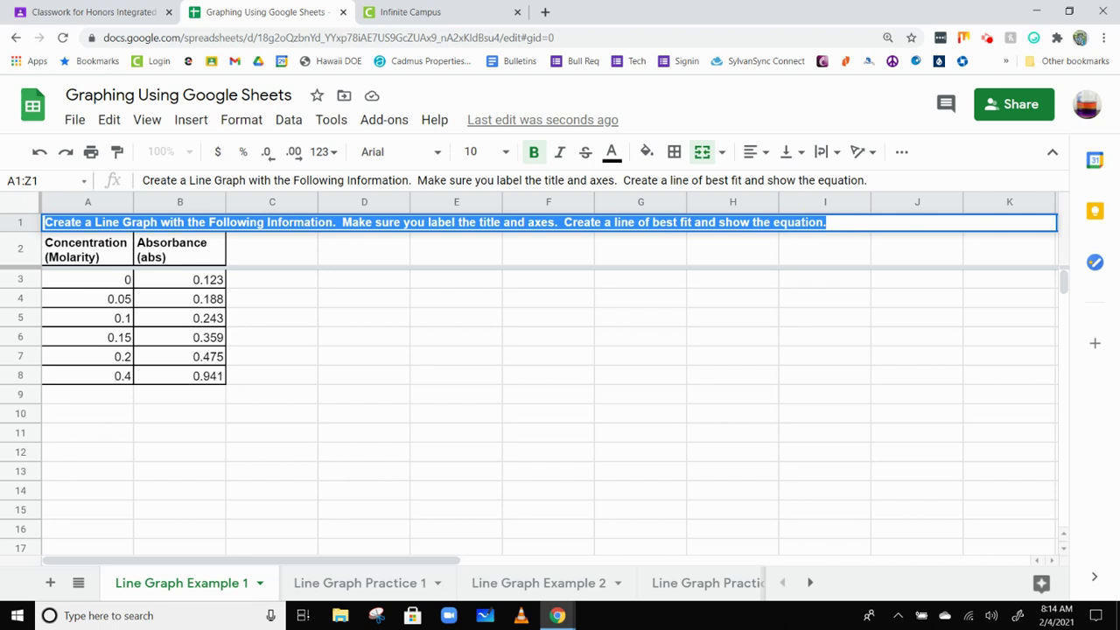
text(Determine)
text(t)
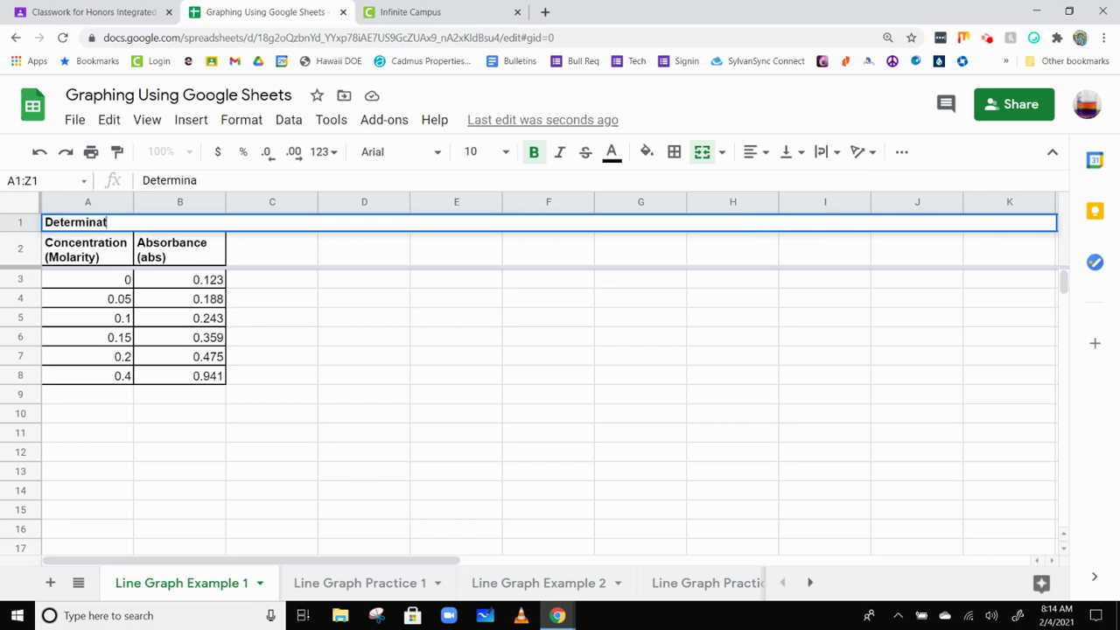
text(ion of % Co)
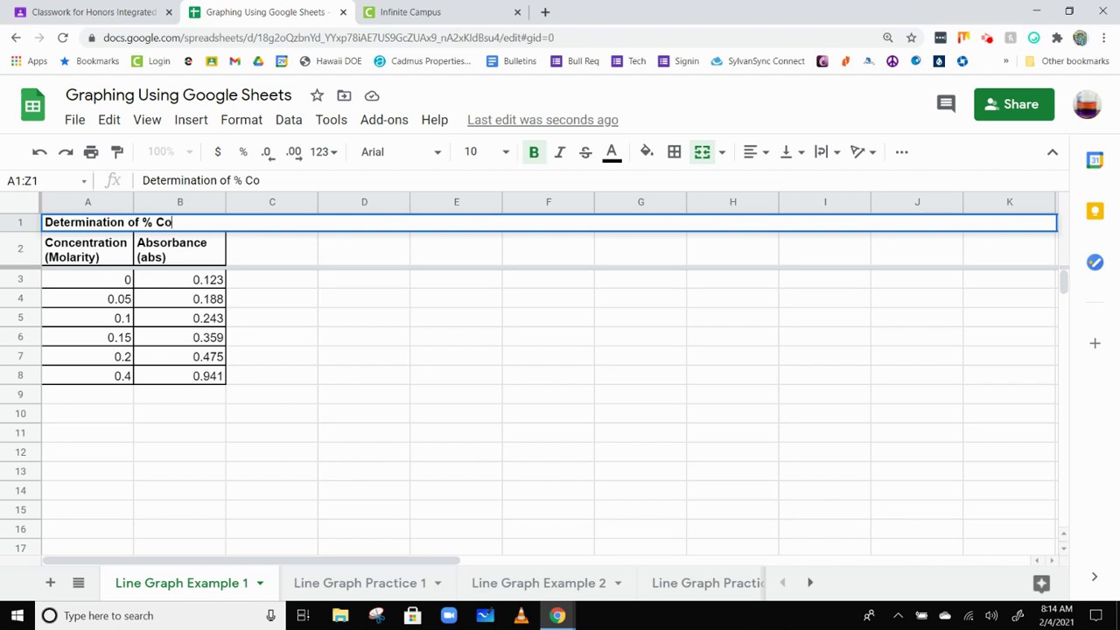
text(pper in Brass)
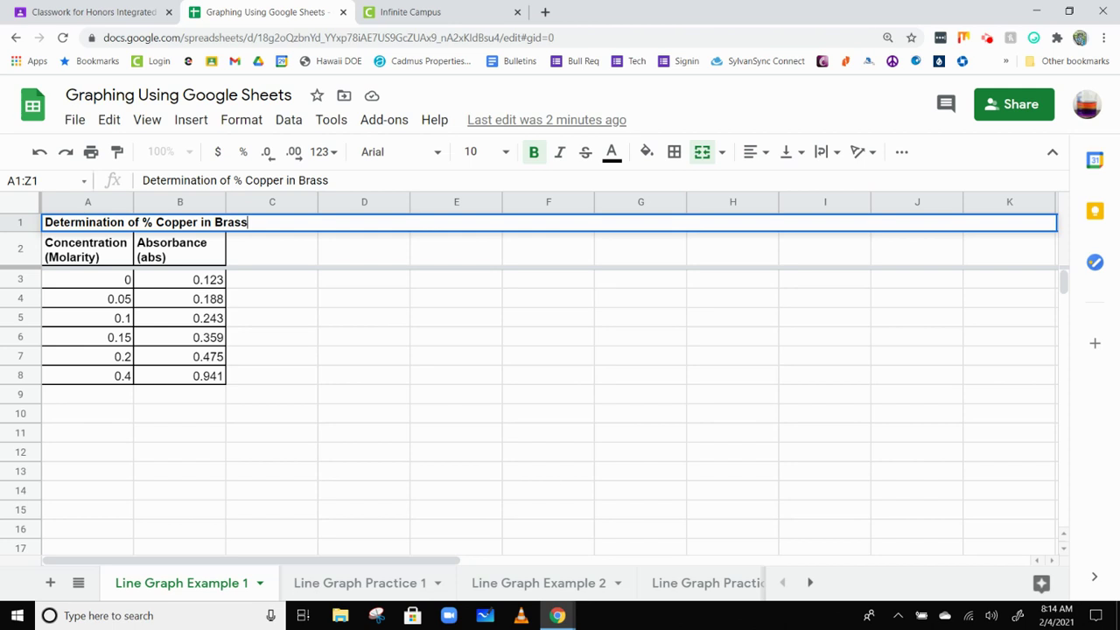
click(344, 455)
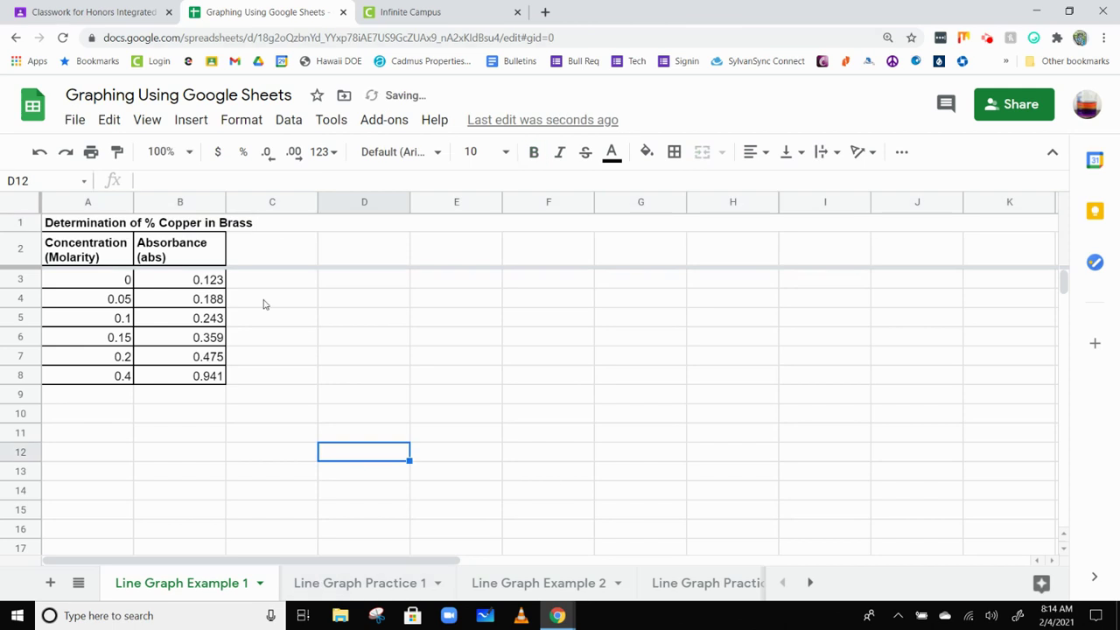
Step: Insert a chart from the range A1:Z8, covering the title, the headings and all data rows
drag(87, 220, 137, 375)
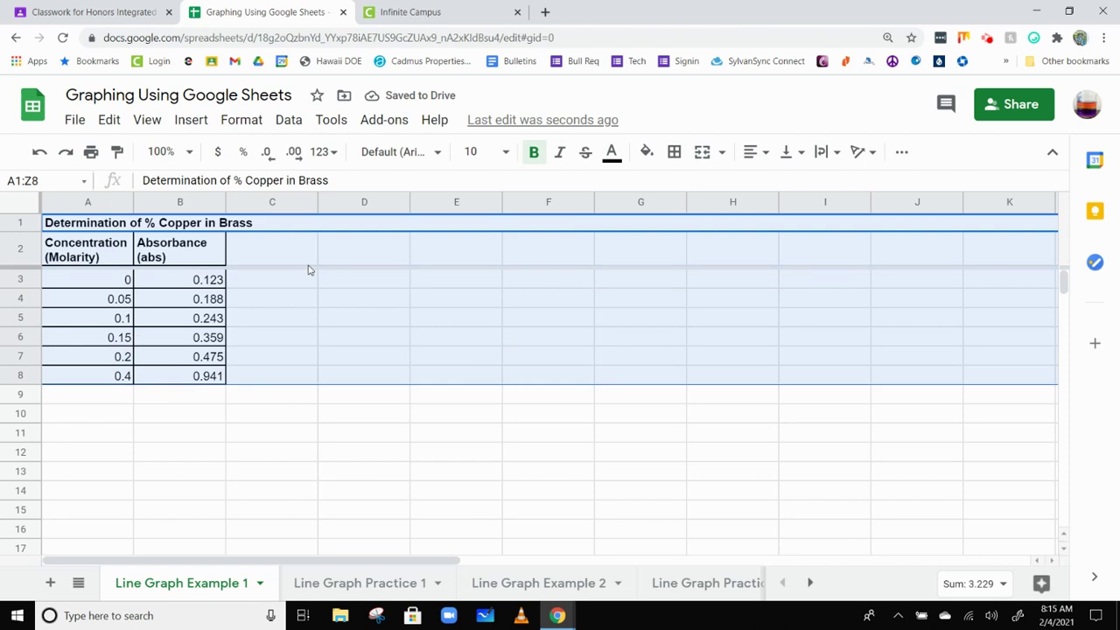
click(181, 226)
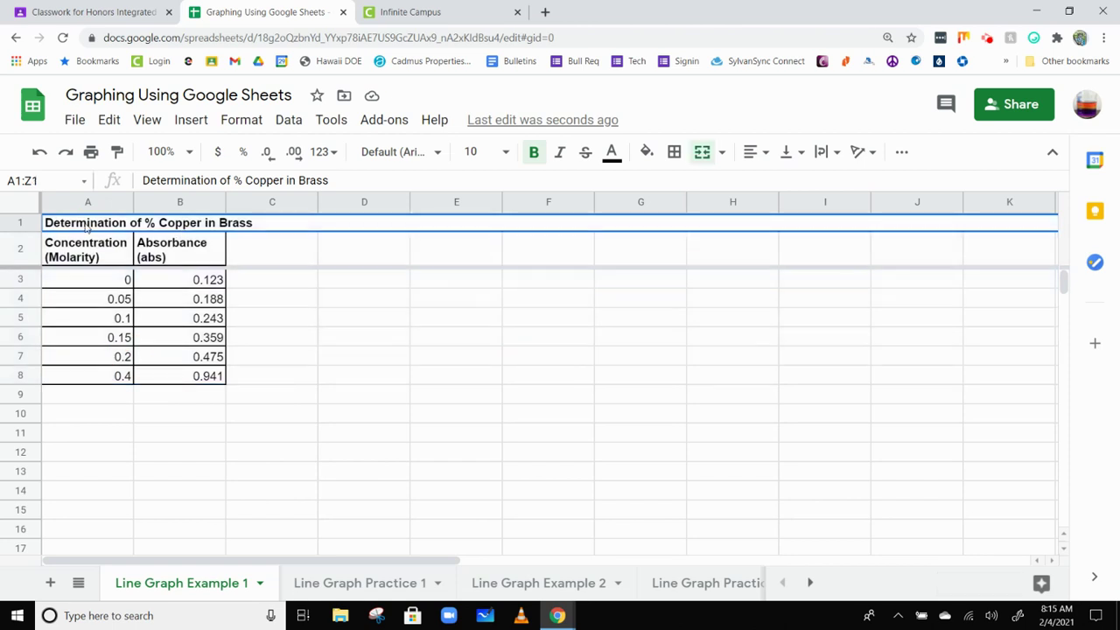
drag(88, 225, 117, 375)
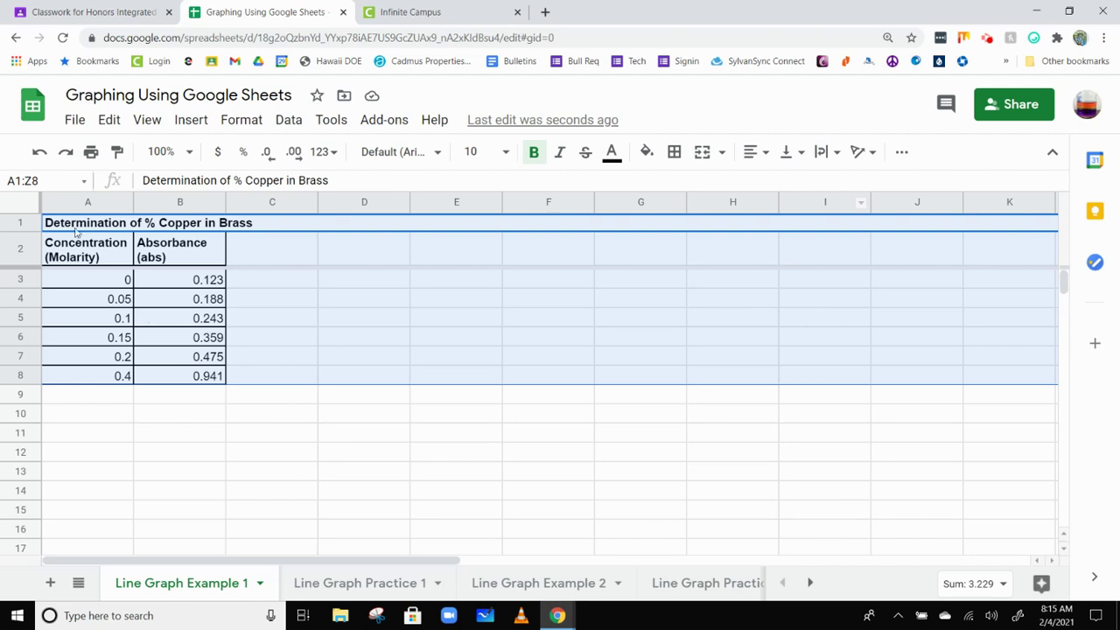
click(193, 124)
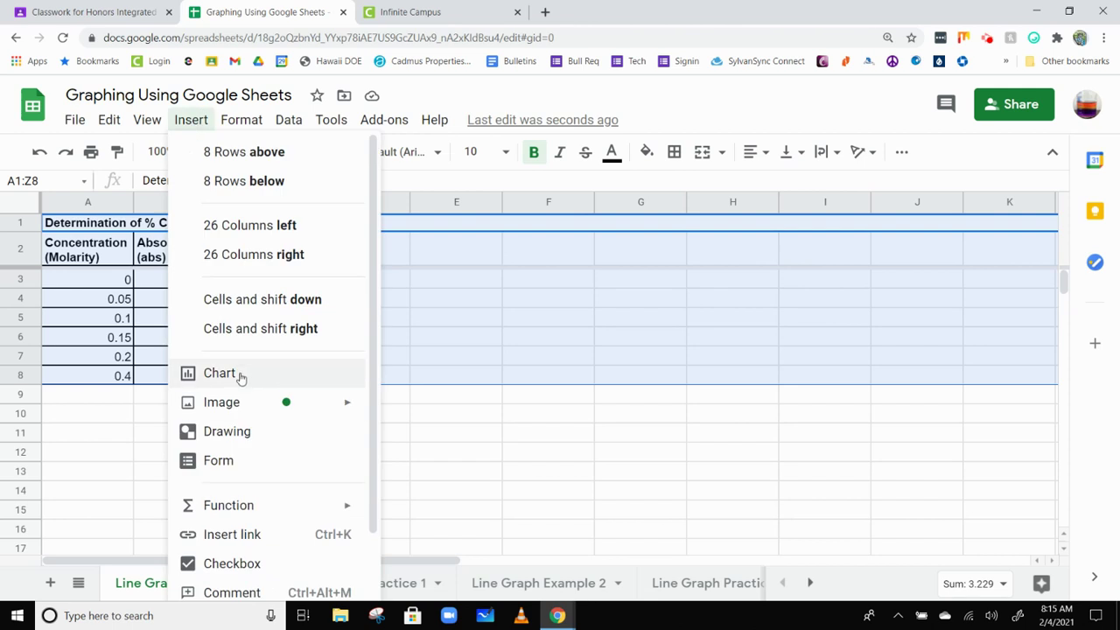
click(901, 154)
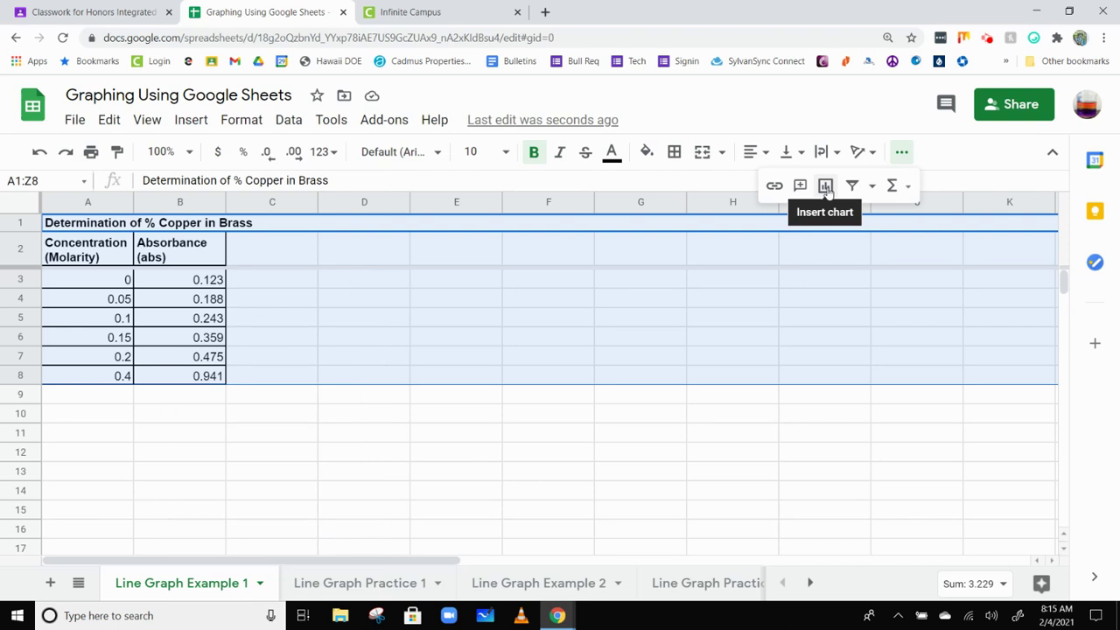
click(190, 118)
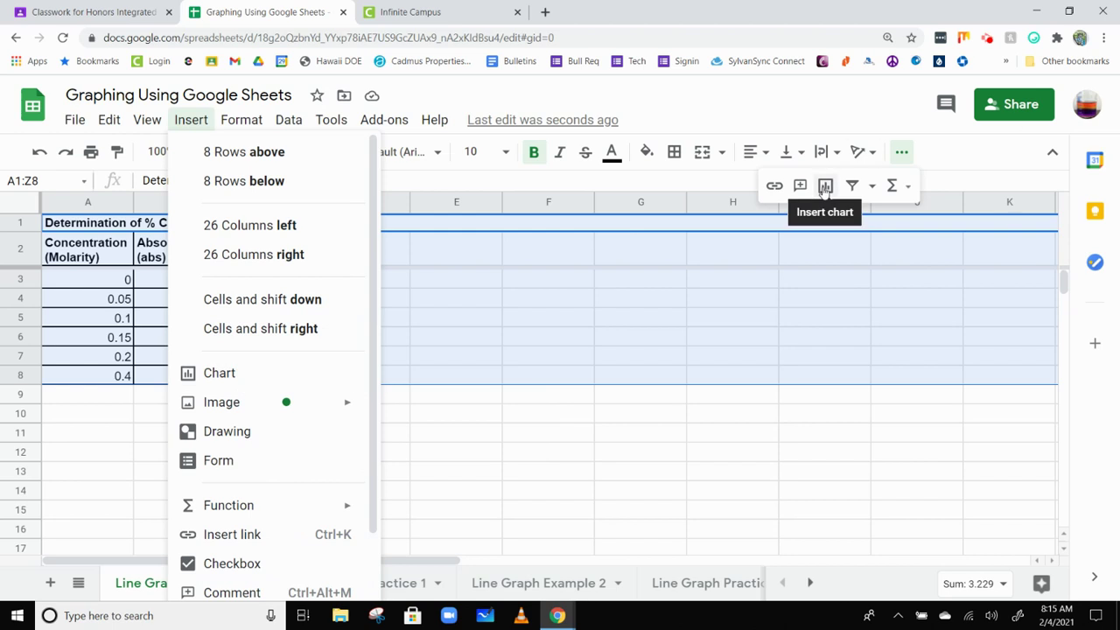
click(824, 188)
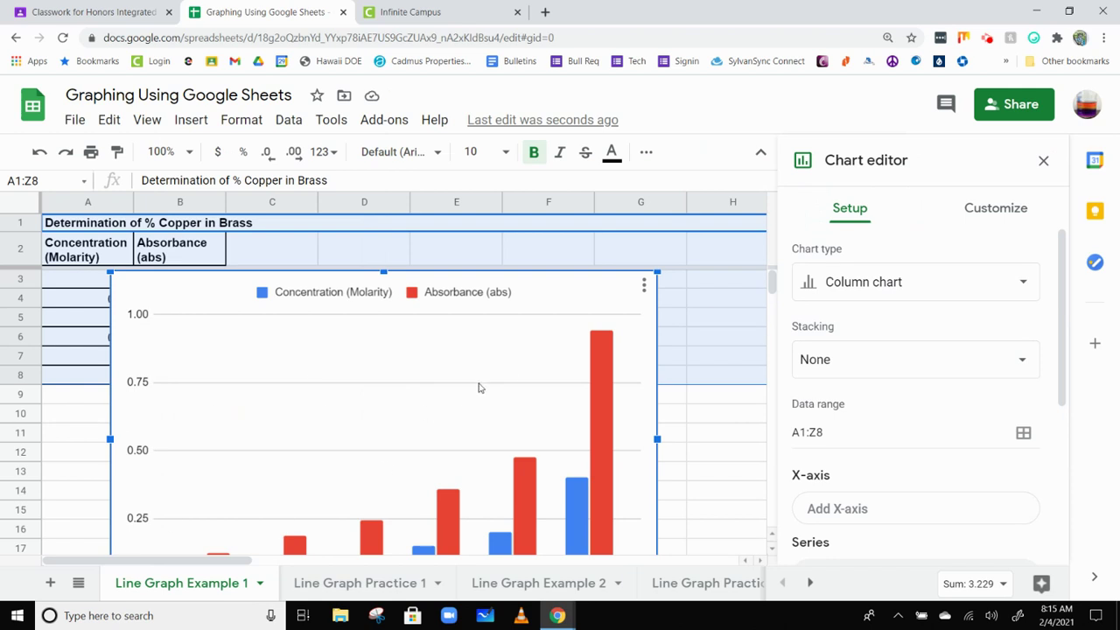
Step: Move the new chart beside the data table so that columns A and B are uncovered
drag(569, 298, 720, 280)
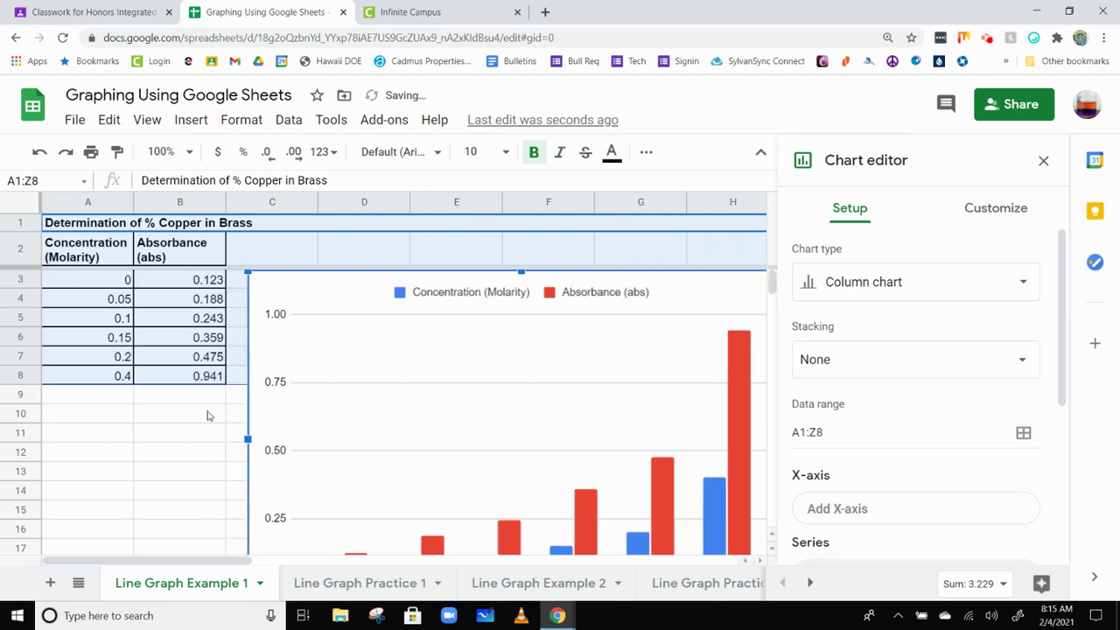
scroll(208, 414, down, 1)
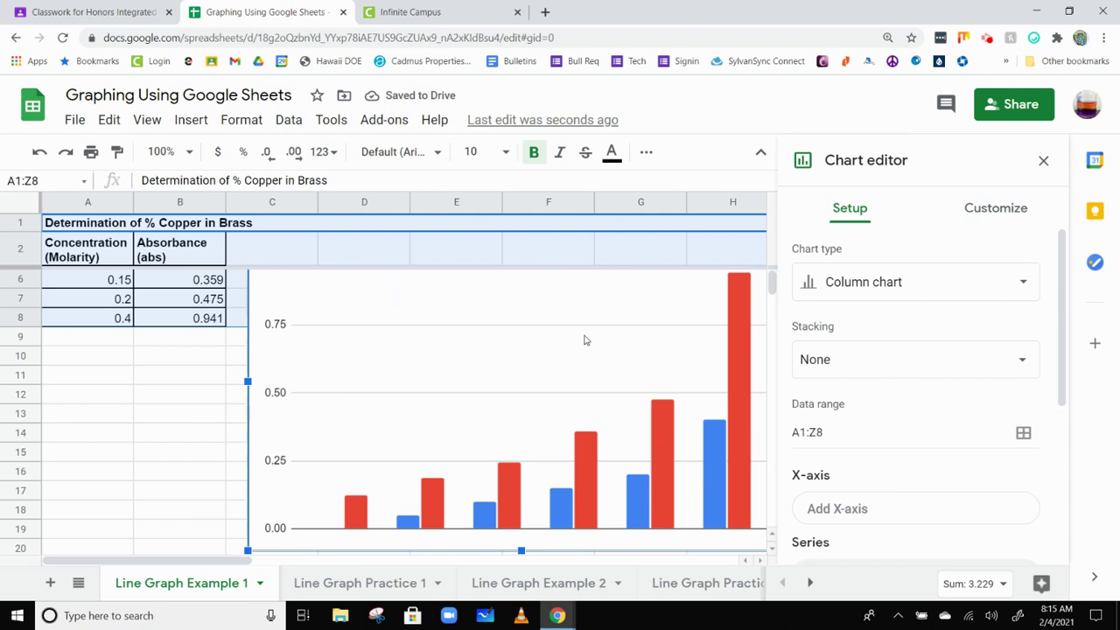
scroll(392, 372, up, 1)
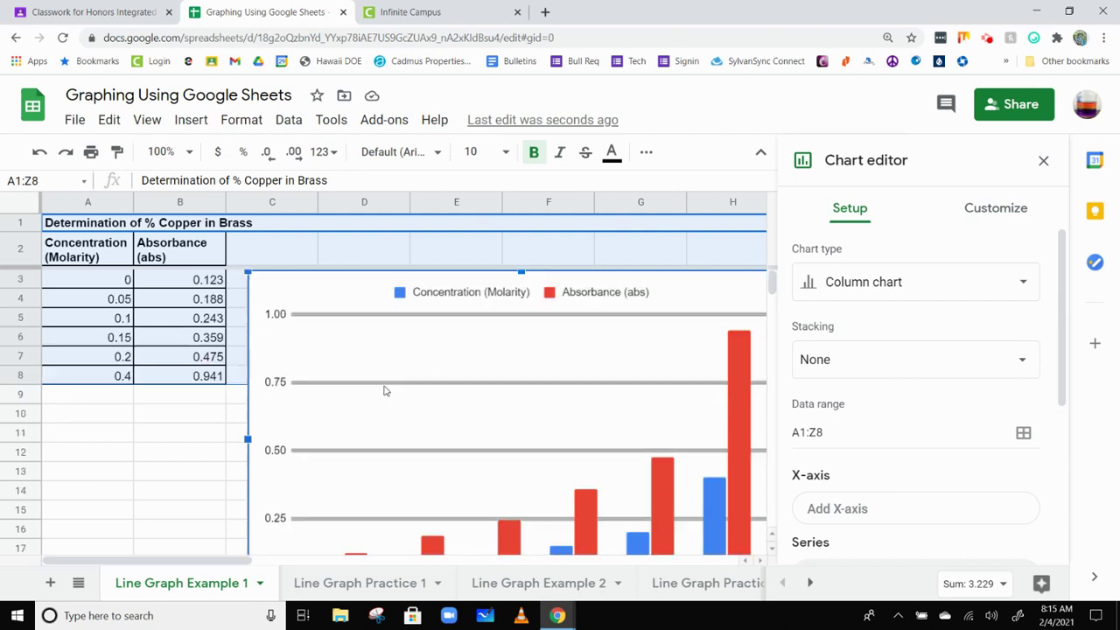
scroll(334, 399, down, 1)
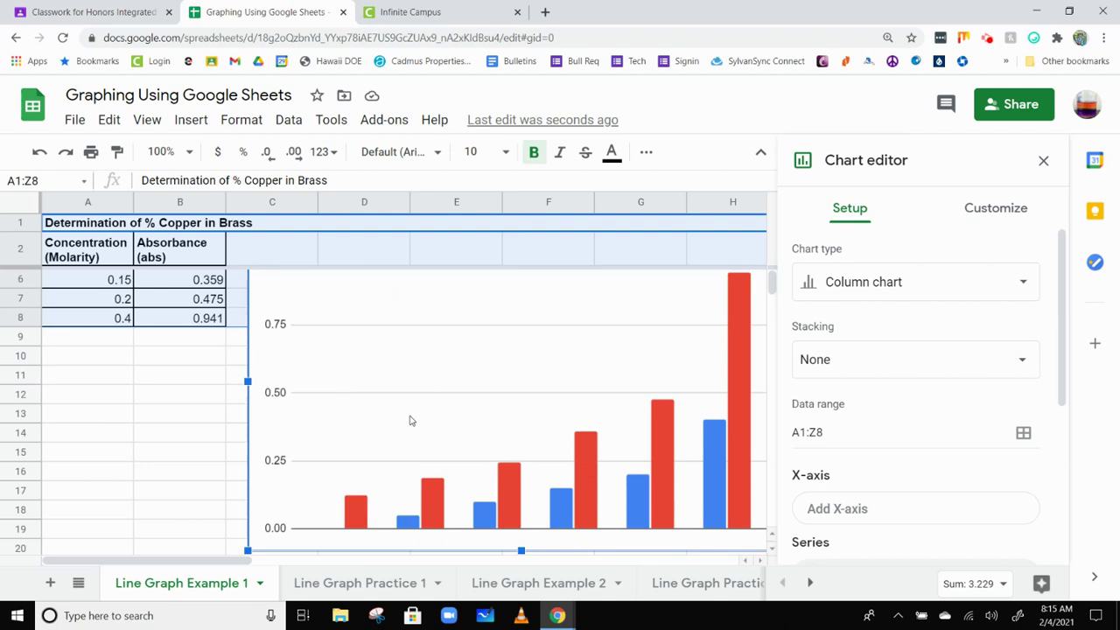
Step: Change the chart type to Scatter chart
click(882, 284)
scroll(916, 370, down, 1)
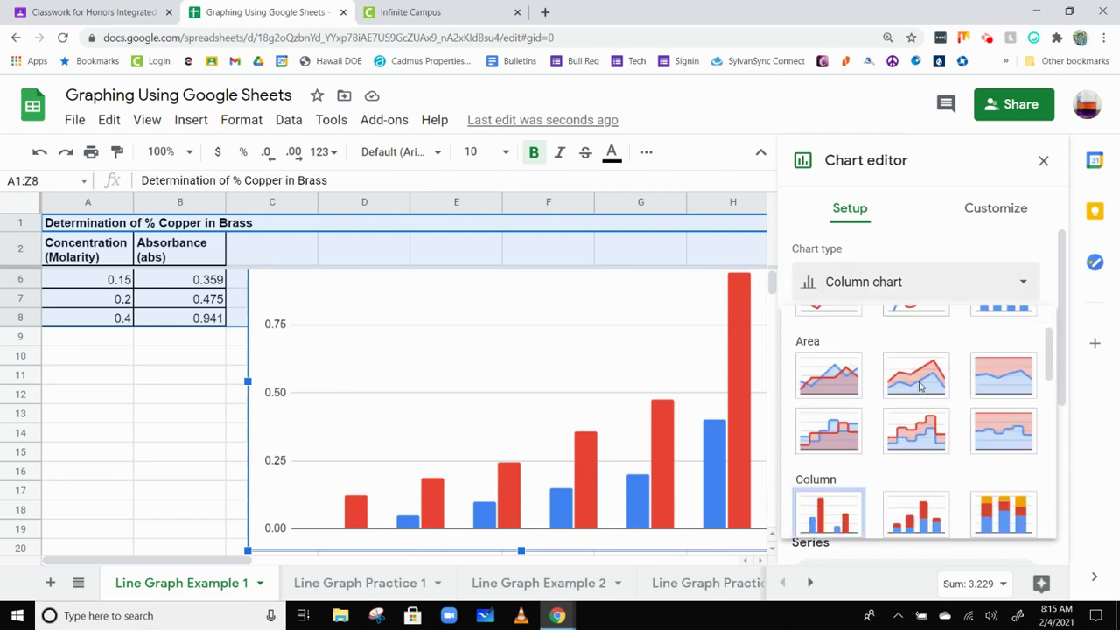
scroll(918, 372, up, 1)
scroll(922, 378, down, 5)
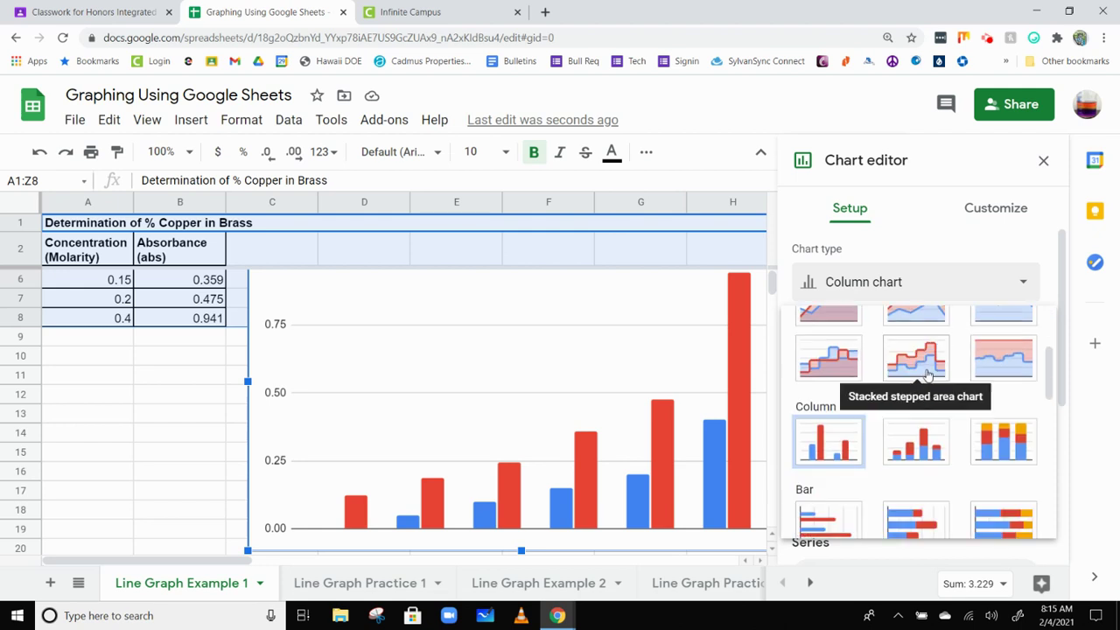
scroll(932, 375, down, 3)
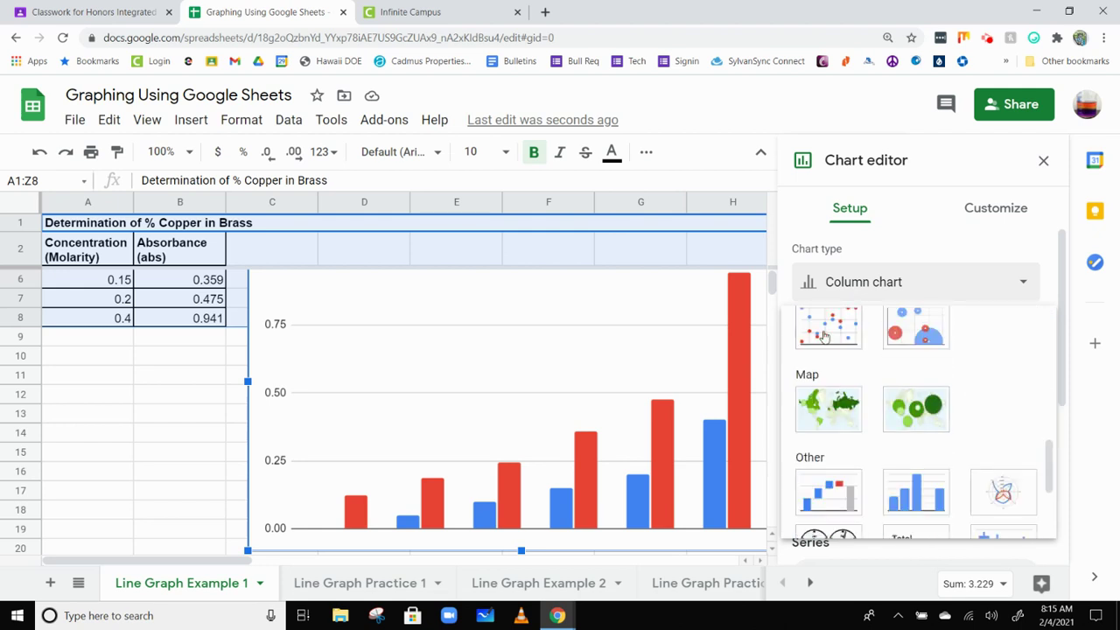
click(826, 330)
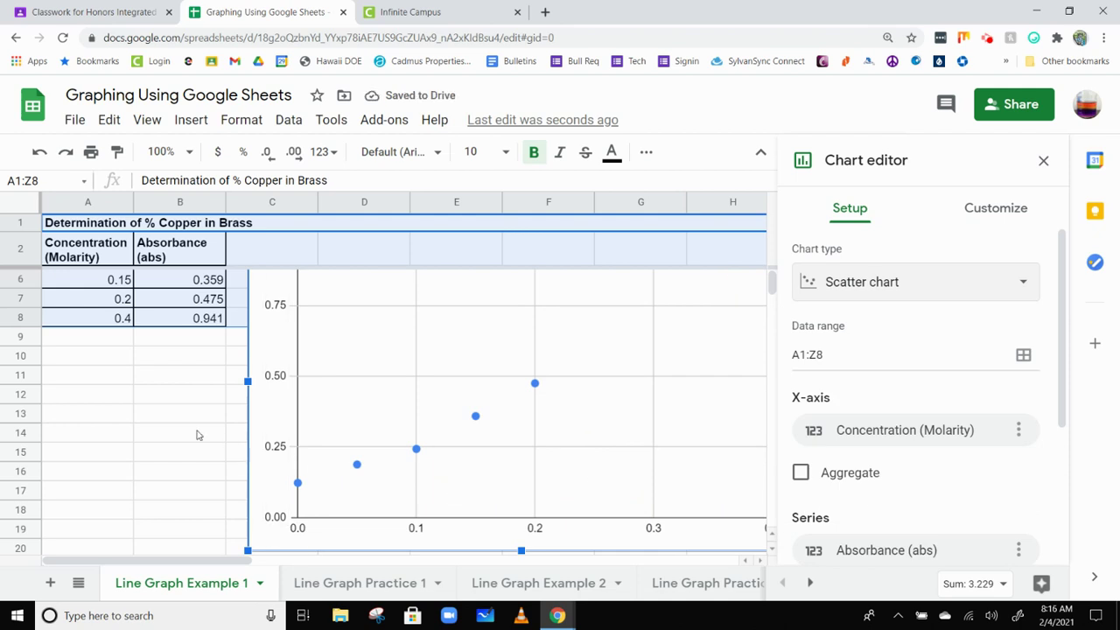
Step: Compare the plotted scatter points with the data table and review the chart's X-axis and series assignments
scroll(471, 493, up, 2)
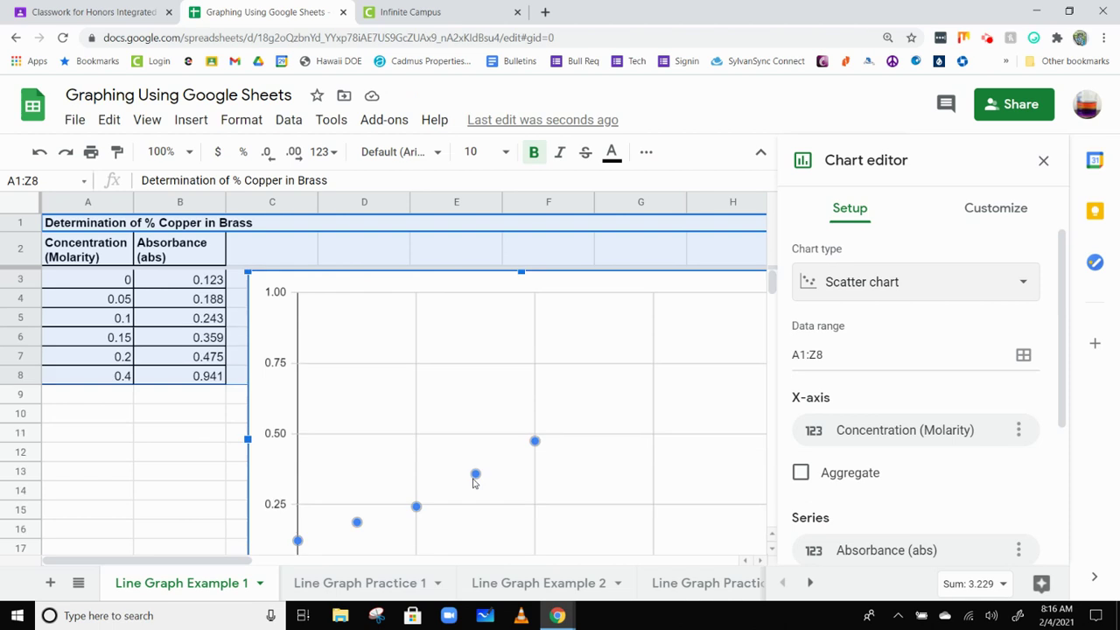
scroll(475, 480, down, 2)
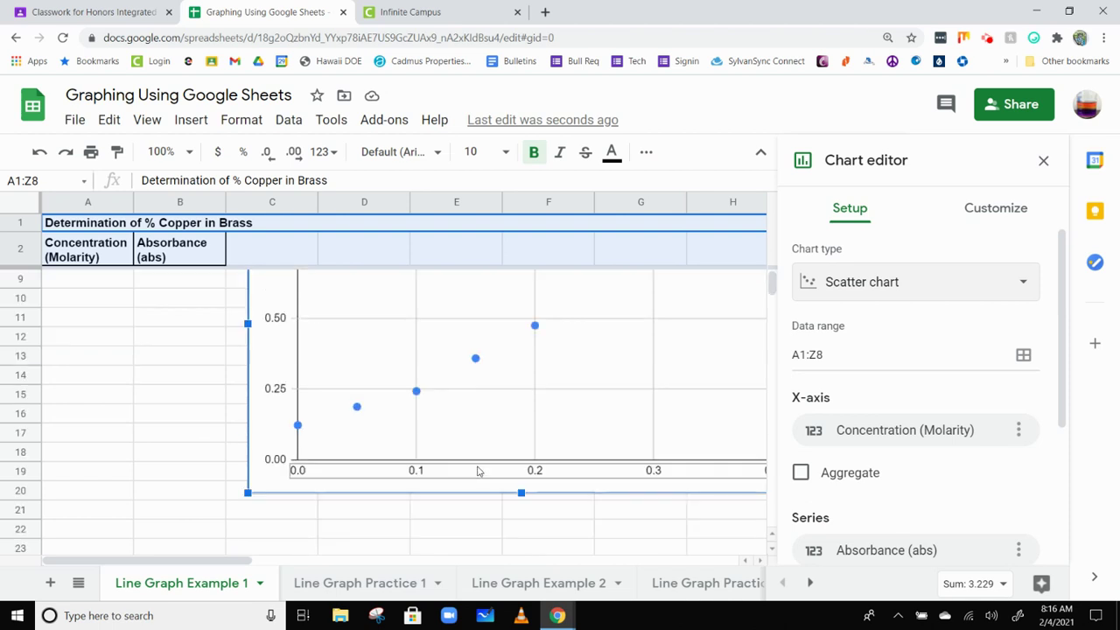
scroll(479, 467, up, 2)
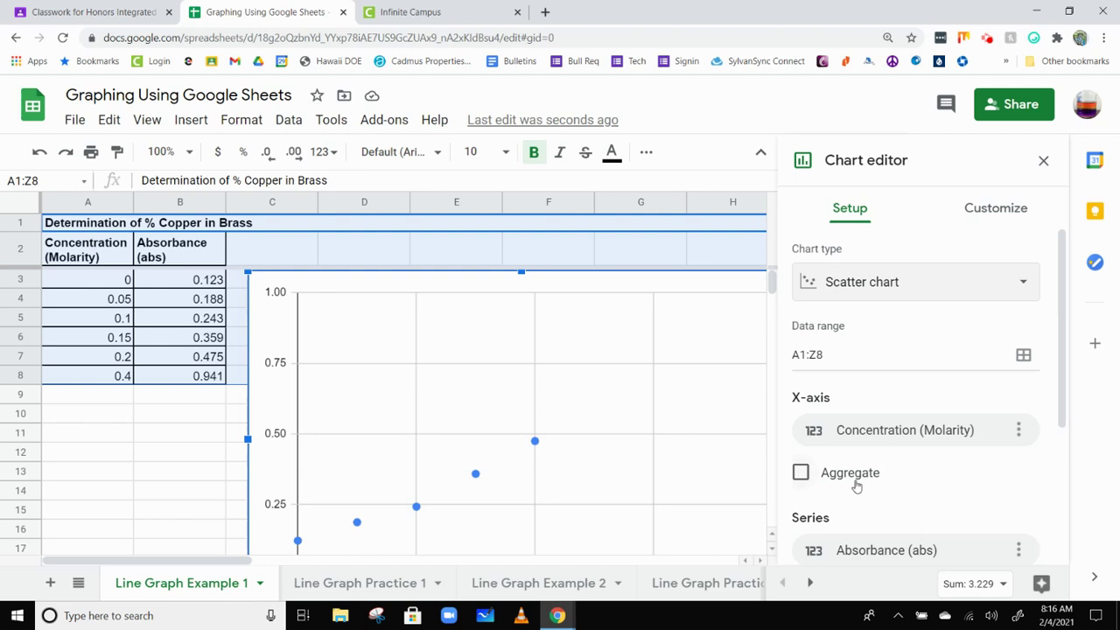
scroll(856, 486, down, 2)
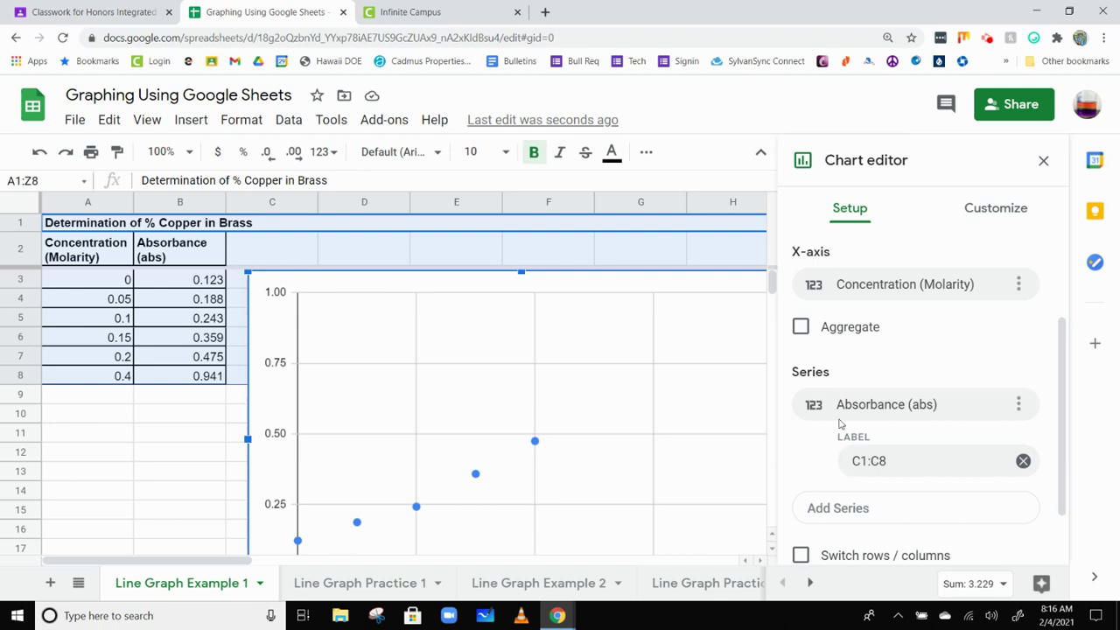
scroll(852, 433, up, 3)
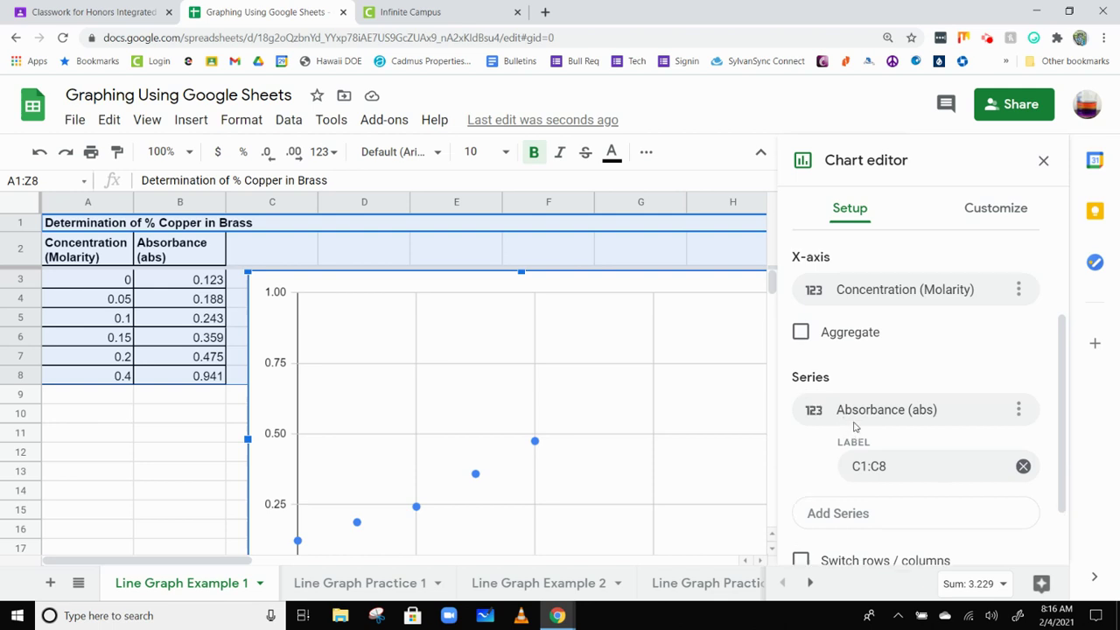
Step: Examine the options and selectable data columns for the chart's X-axis, keeping Concentration (Molarity) assigned
click(1020, 431)
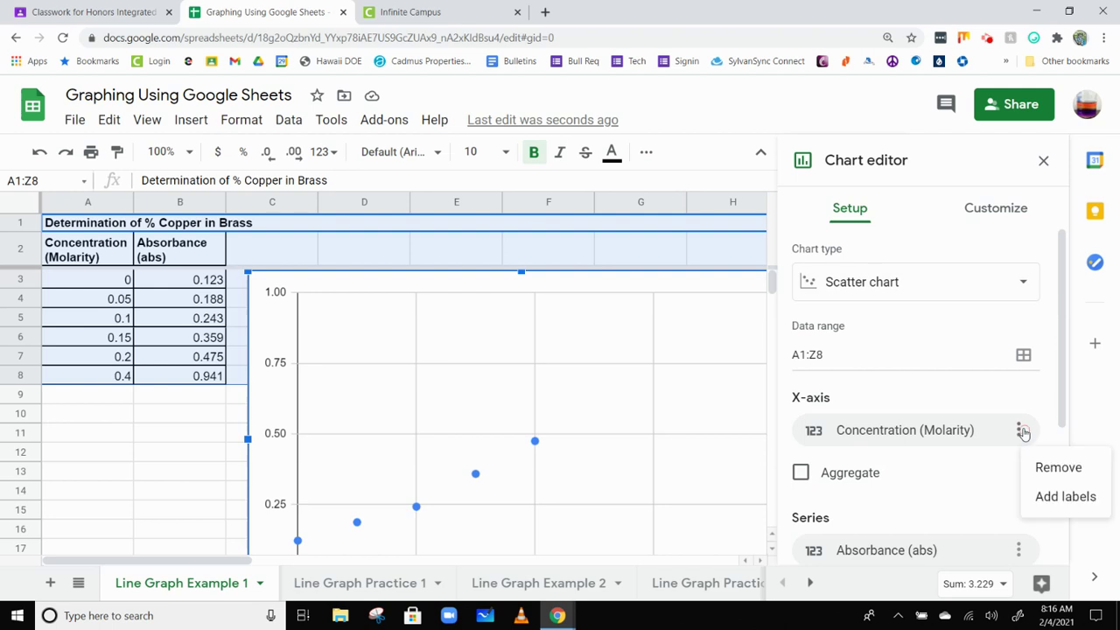
click(1024, 433)
click(940, 432)
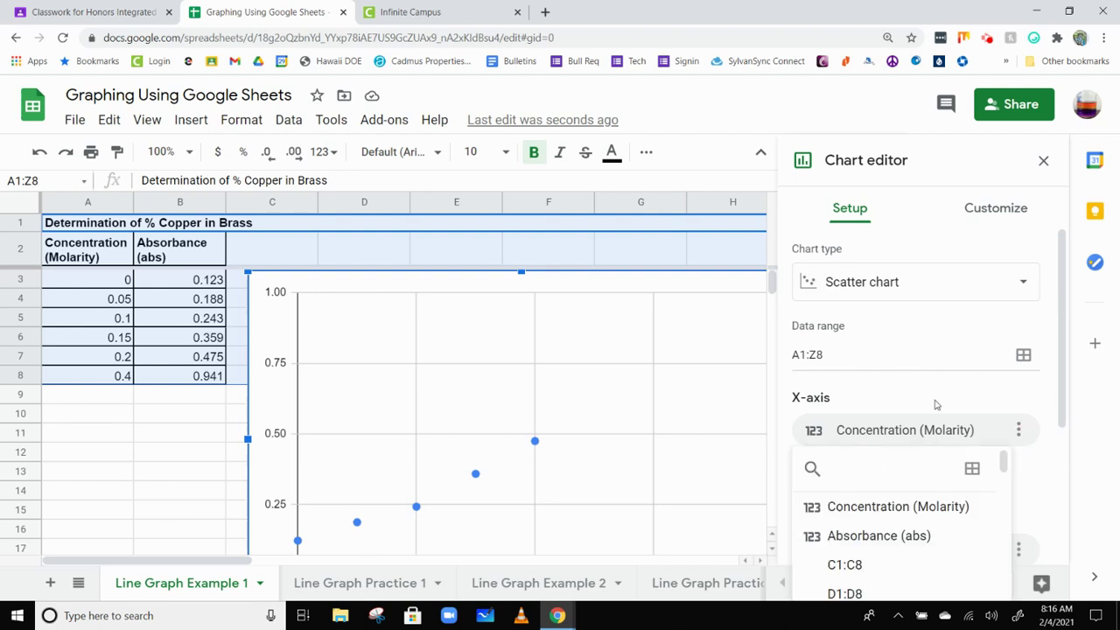
scroll(939, 396, down, 1)
scroll(939, 396, down, 1)
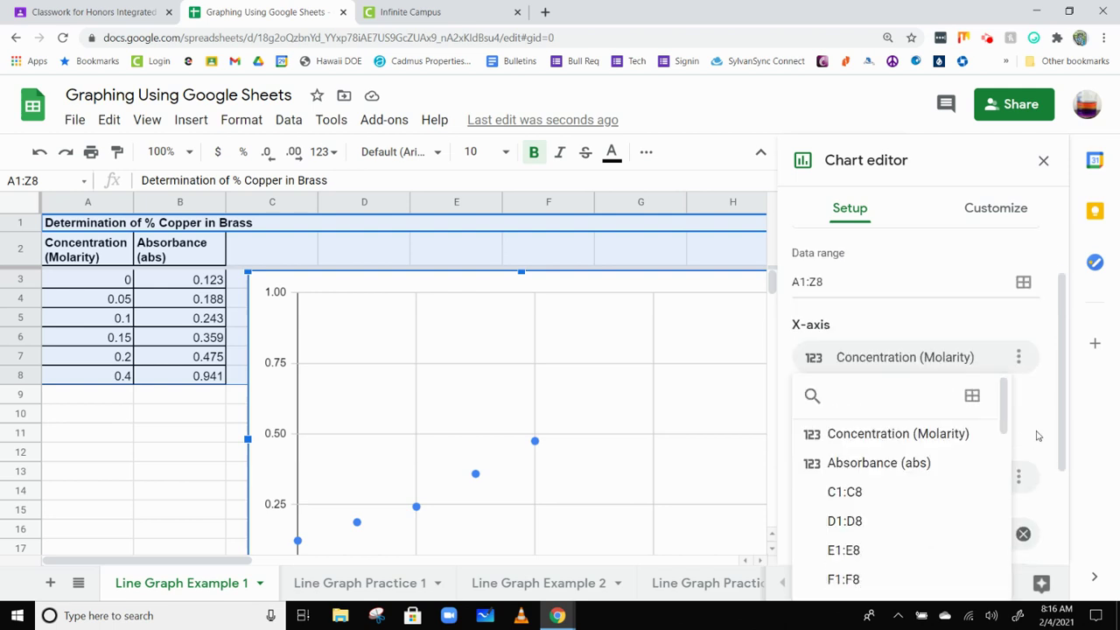
click(1038, 435)
click(881, 362)
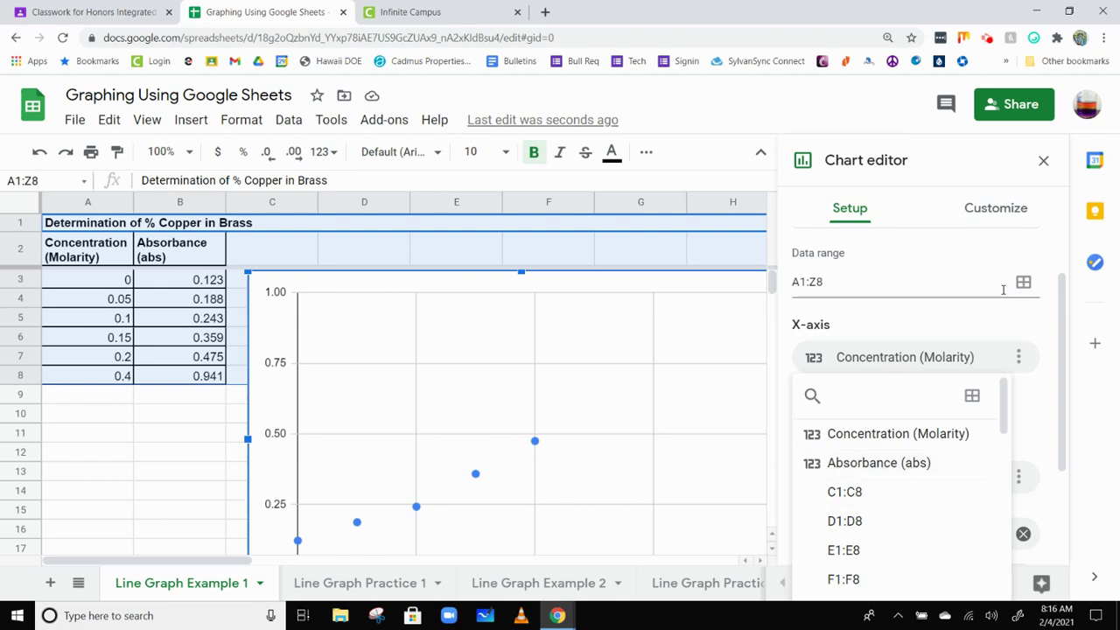
click(969, 318)
scroll(890, 365, up, 2)
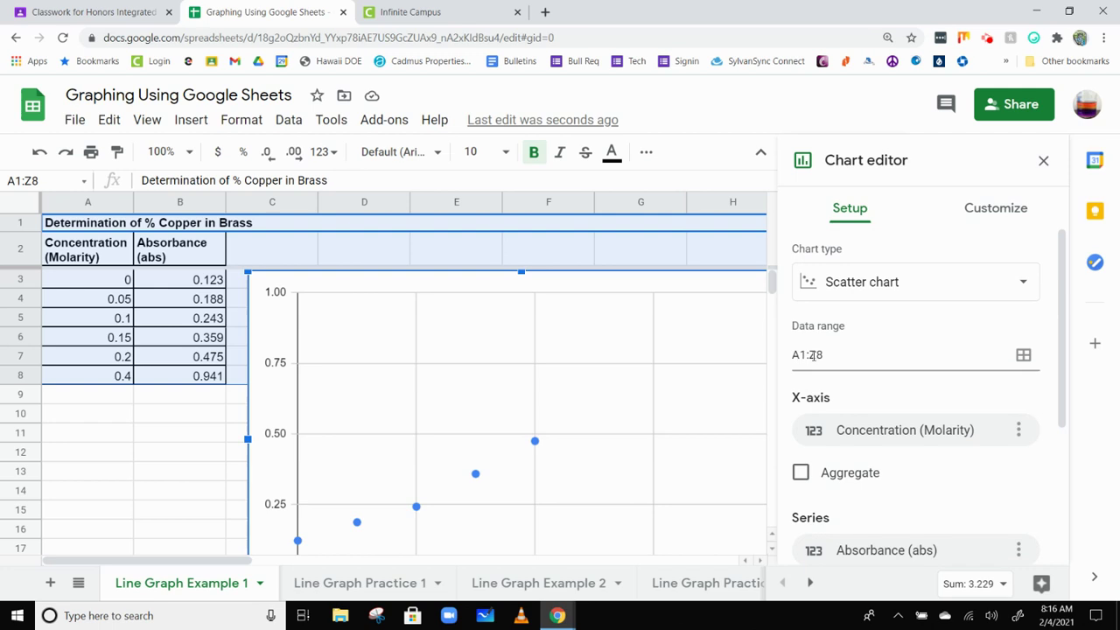
Step: Set the scatter chart's data range to A1:B8
click(1022, 356)
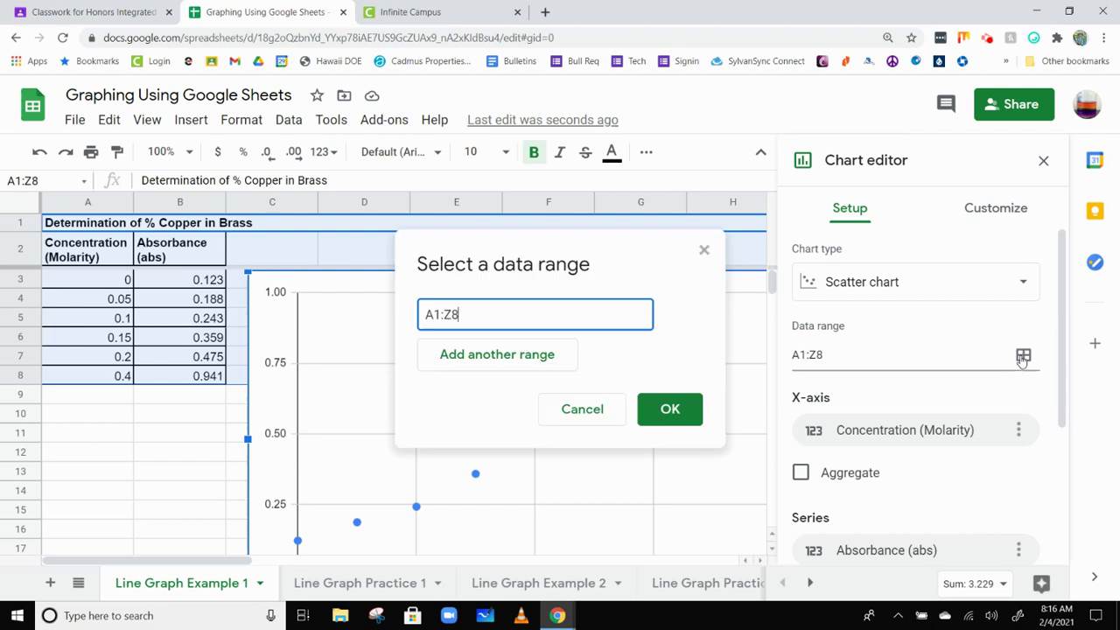
click(451, 314)
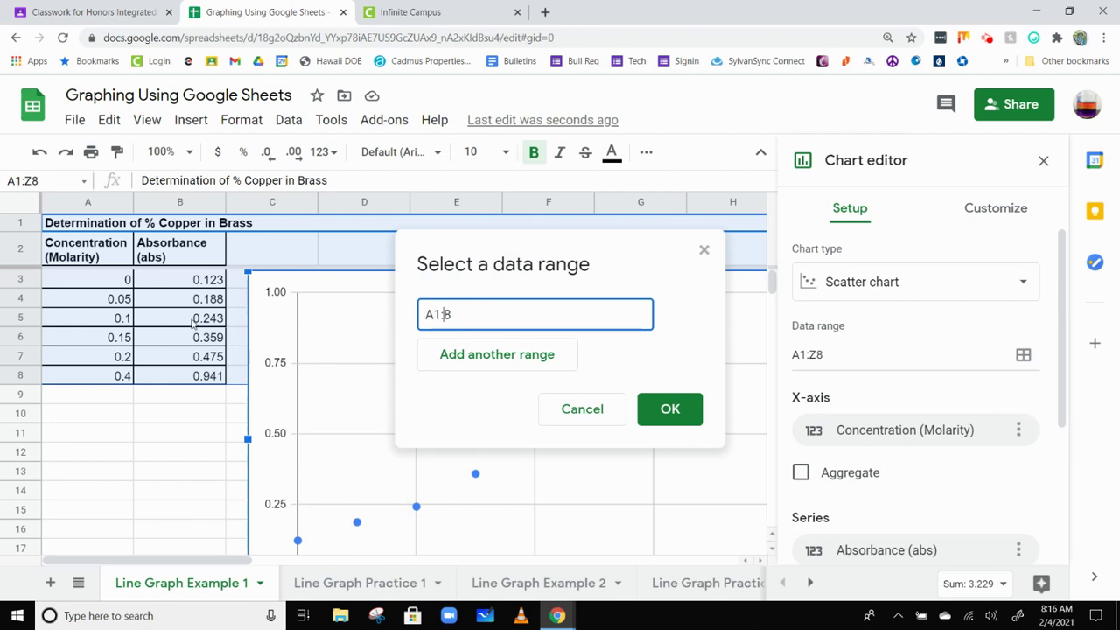
text(B)
click(670, 410)
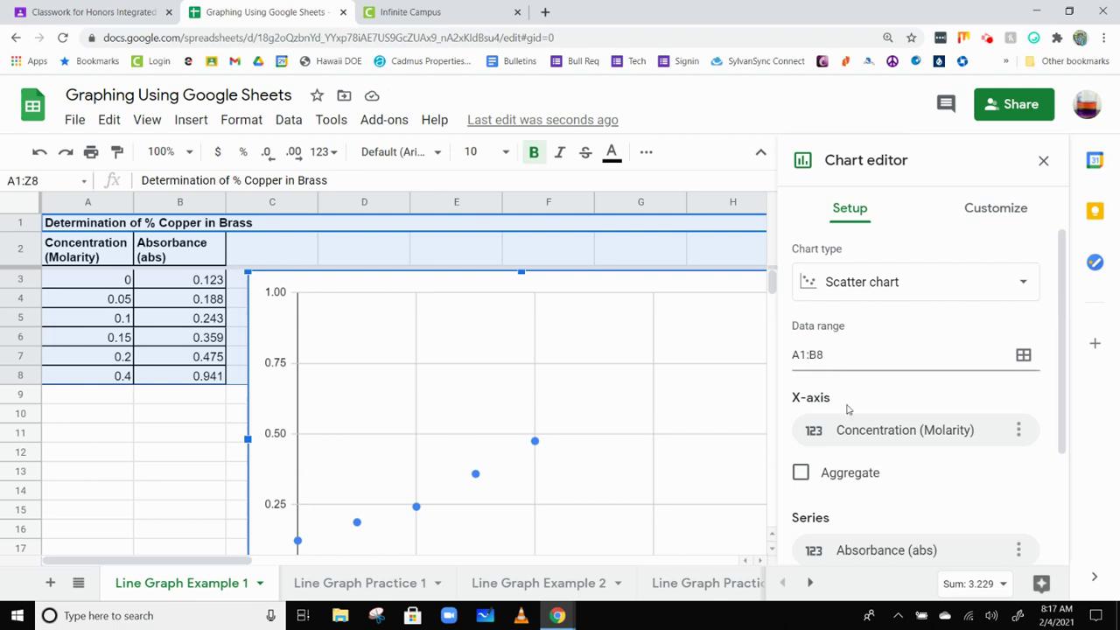
Step: Examine the selectable data columns and options for the chart's Absorbance (abs) series, and review its X-axis and header settings
scroll(869, 432, down, 1)
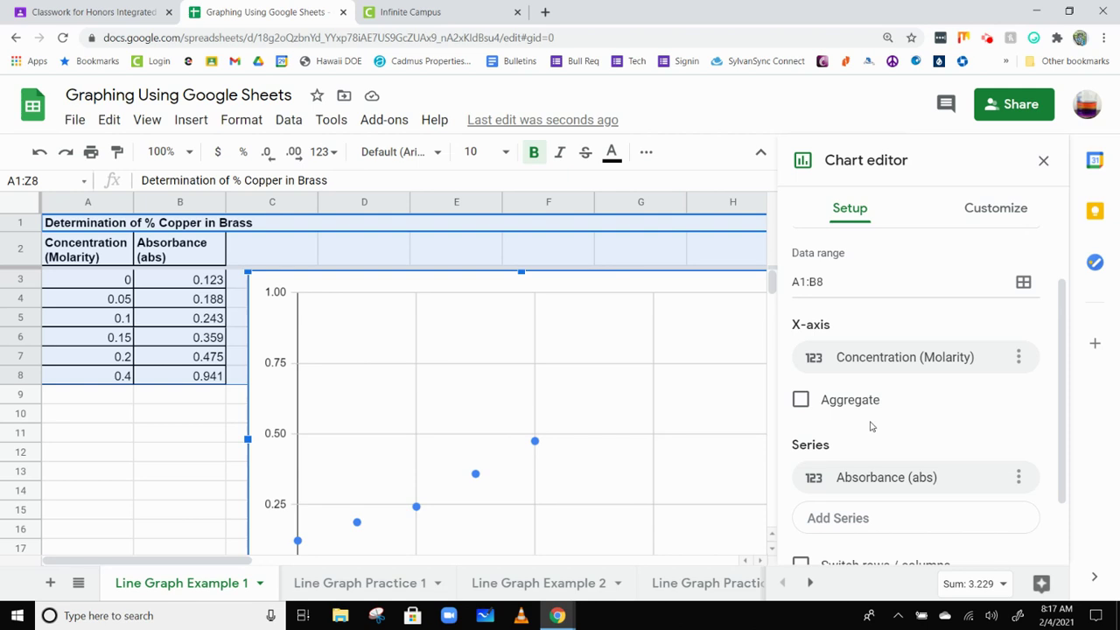
scroll(869, 426, down, 1)
click(919, 405)
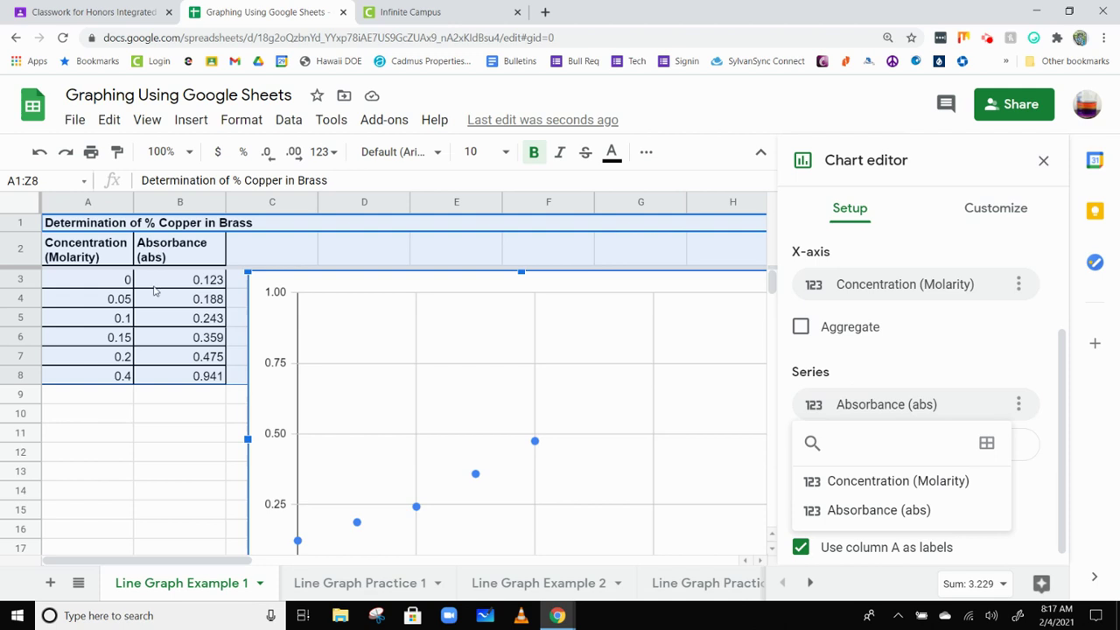
click(957, 364)
scroll(962, 455, down, 1)
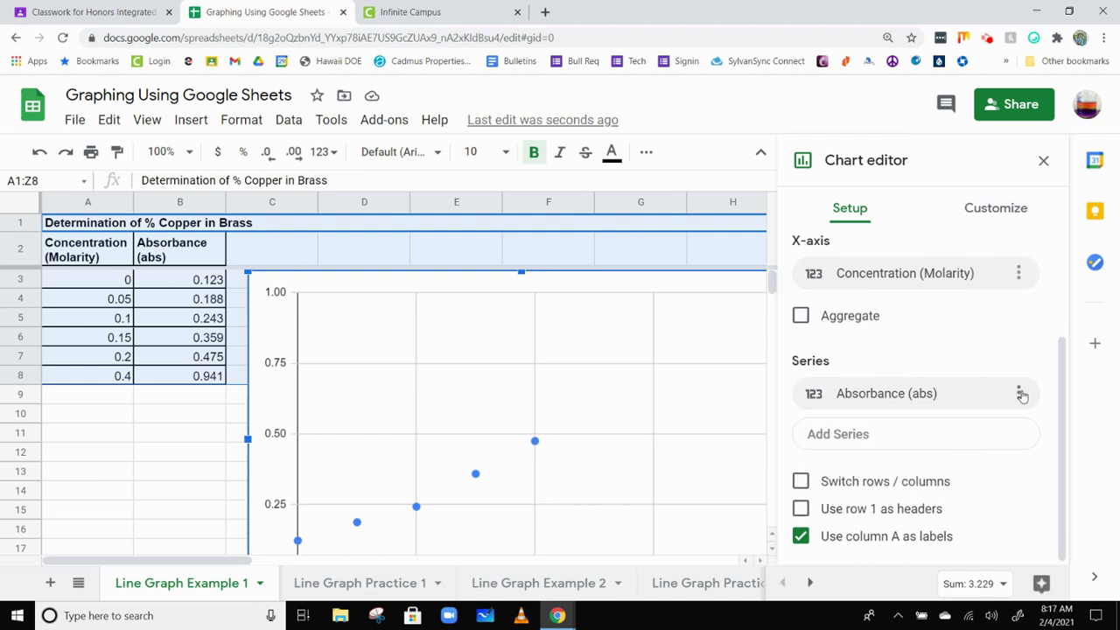
click(1019, 394)
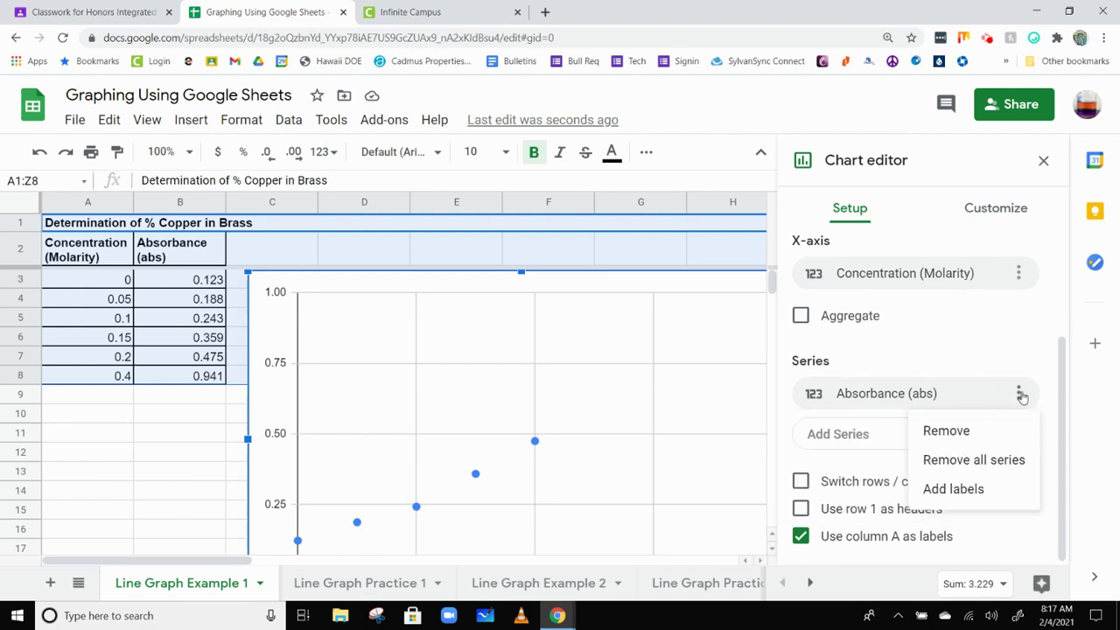
click(960, 356)
scroll(966, 366, up, 4)
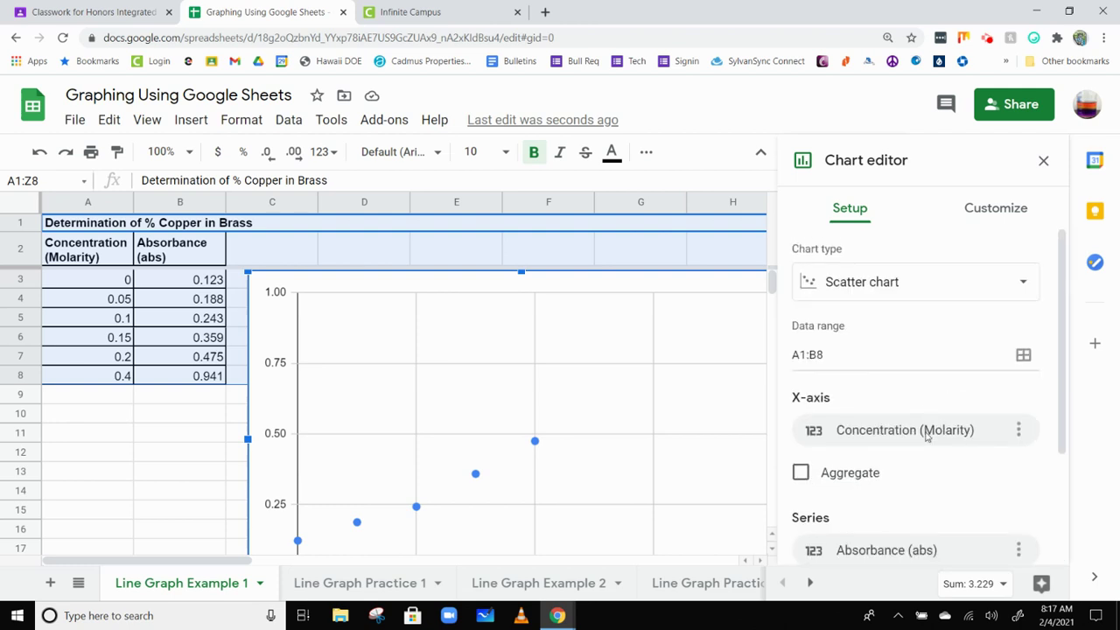
scroll(927, 438, down, 3)
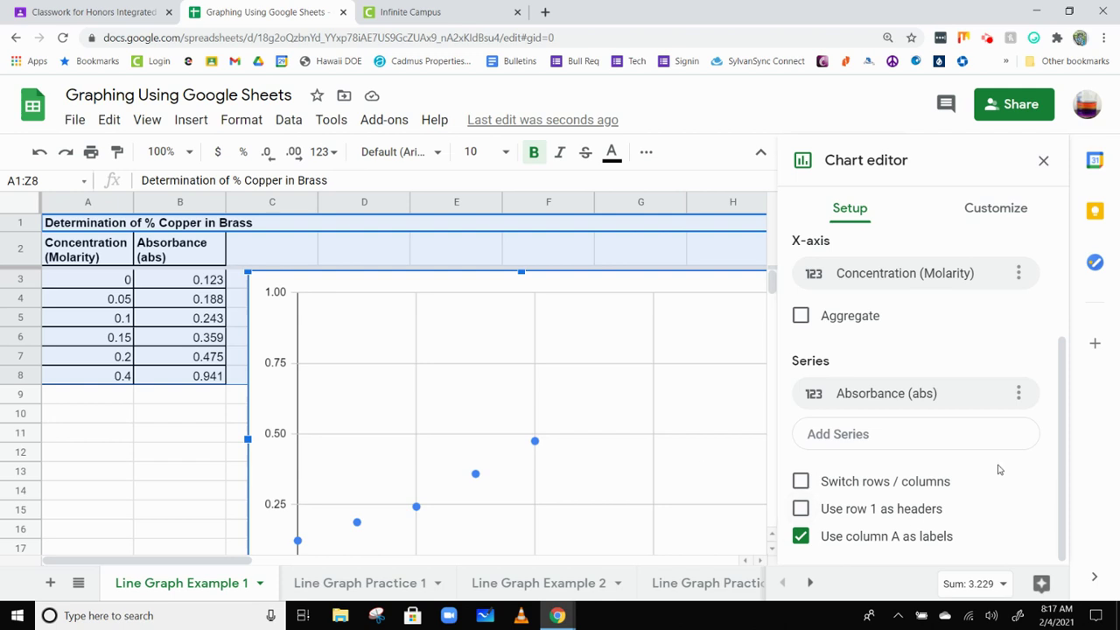
scroll(989, 437, up, 3)
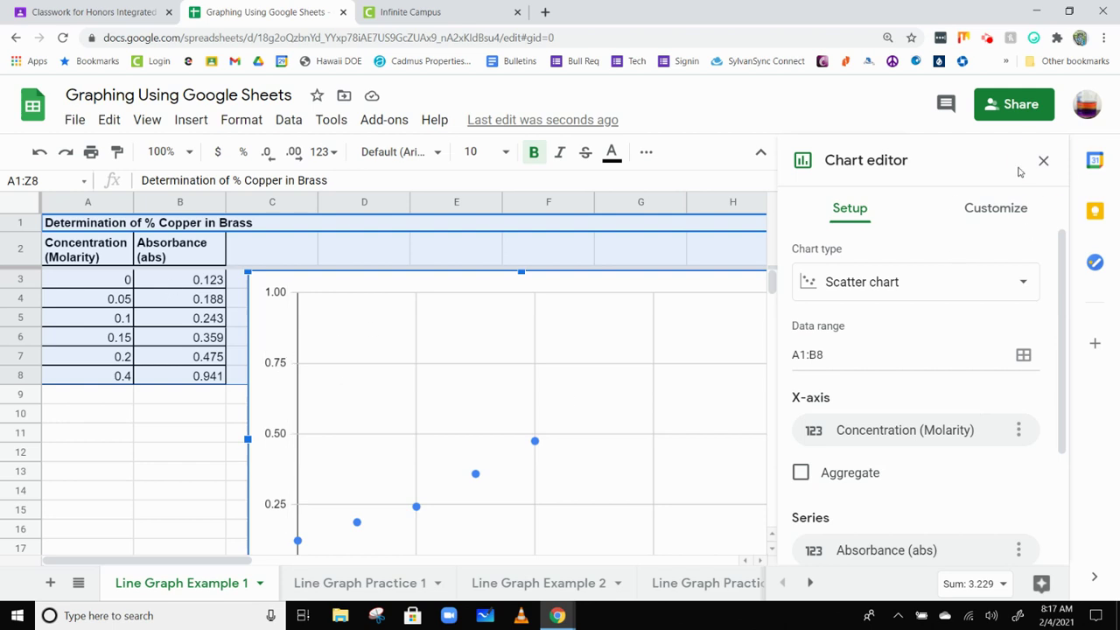
Step: Close the chart editor and delete the untitled scatter chart
click(1042, 160)
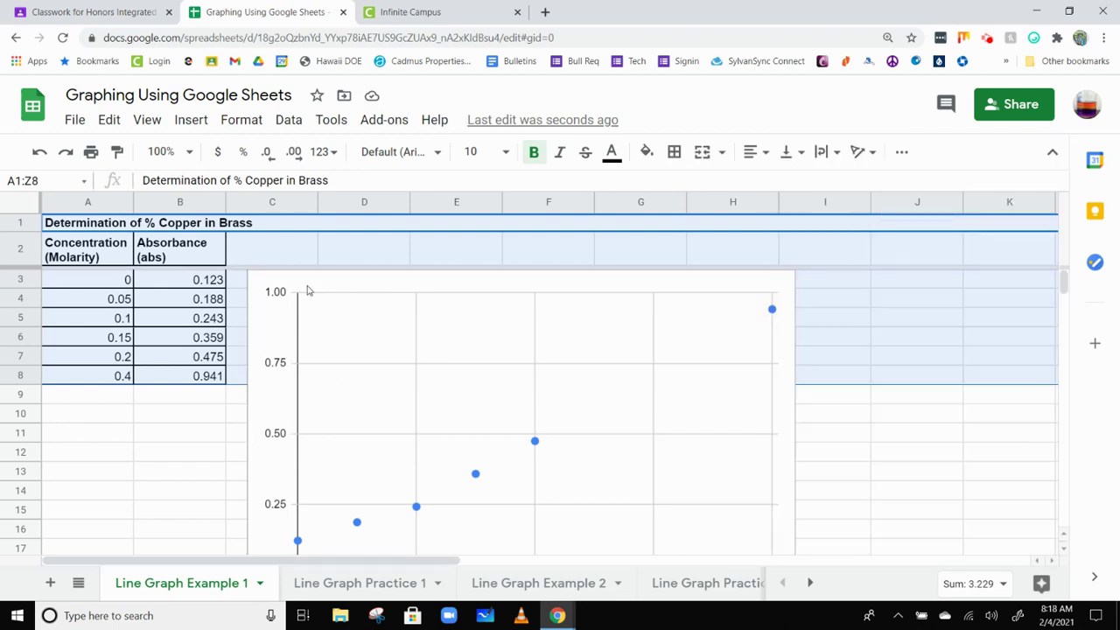
key(Delete)
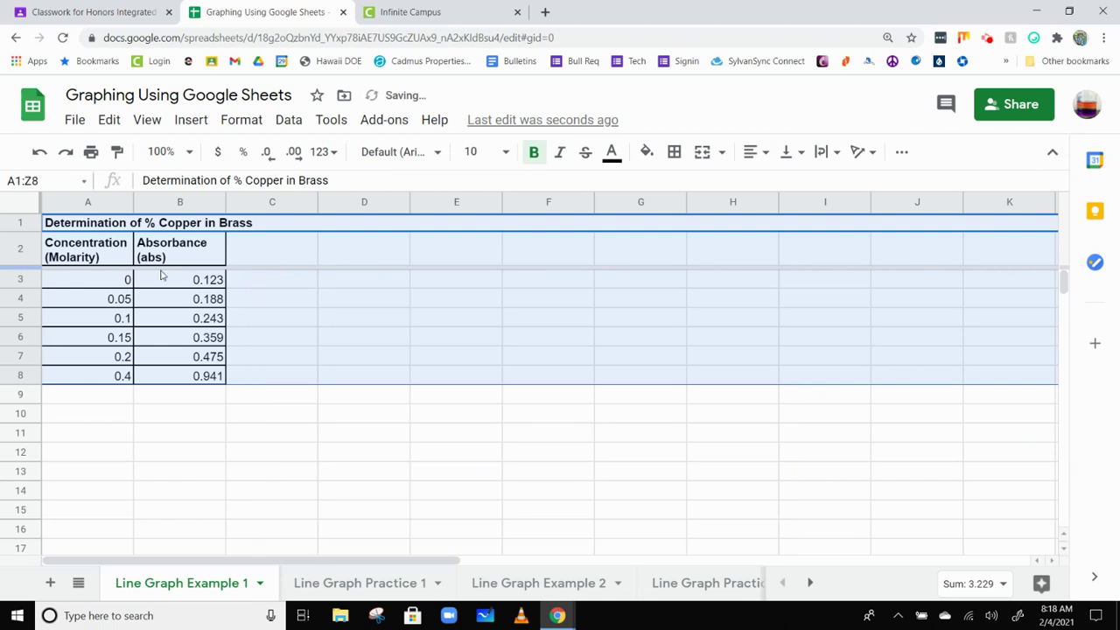
Step: Insert a chart from the range A2:B8 and move it beside the data table so that columns A and B are uncovered
click(90, 256)
drag(91, 257, 175, 378)
click(901, 152)
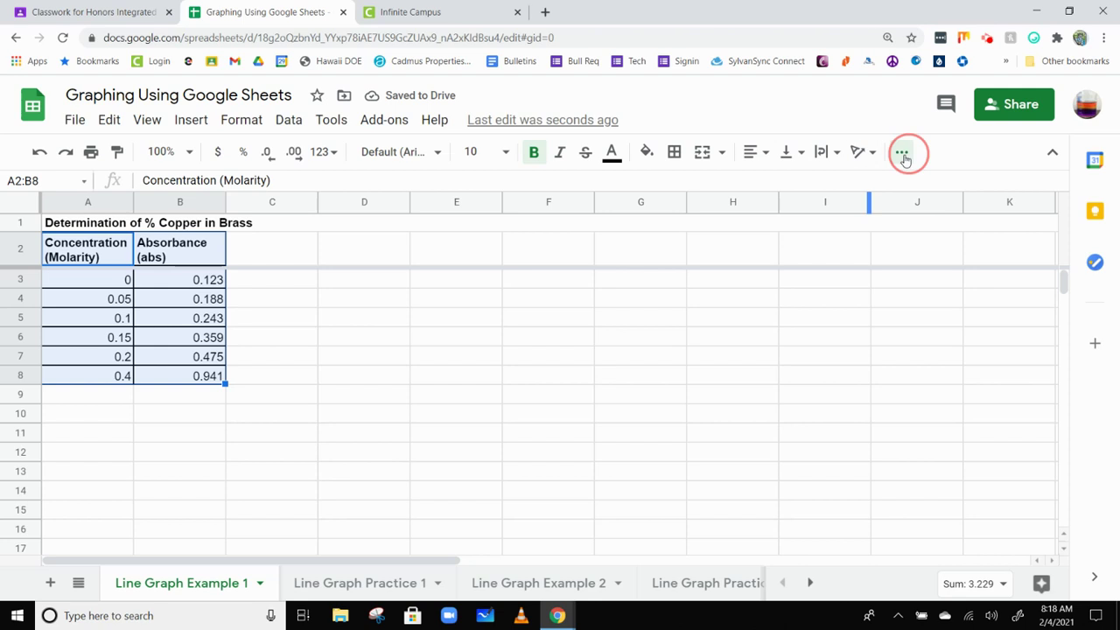
click(824, 187)
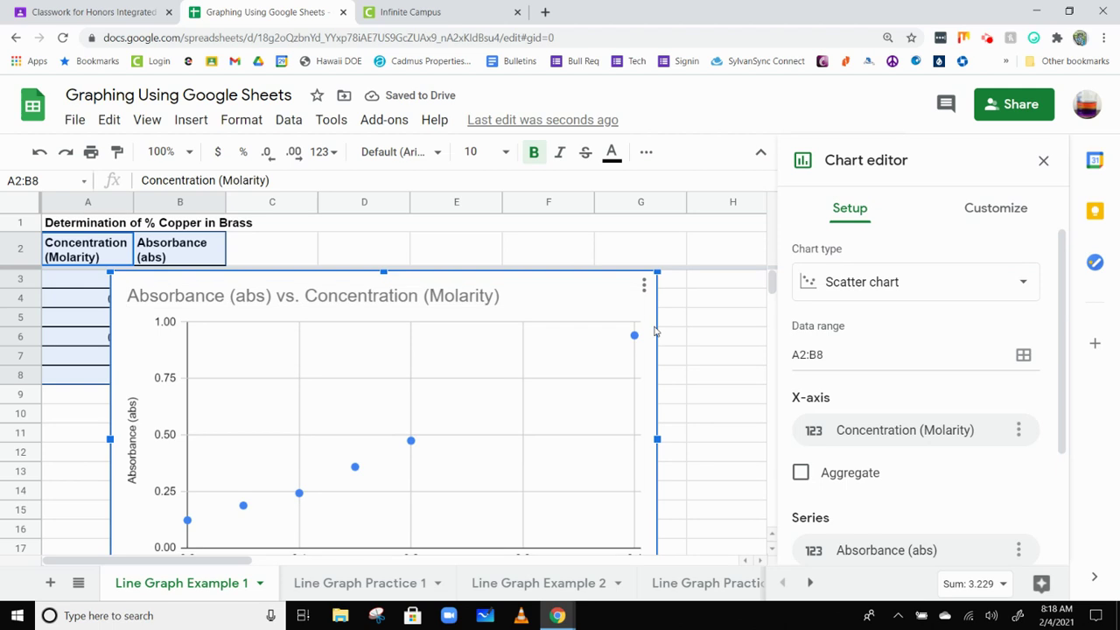
drag(651, 335, 760, 297)
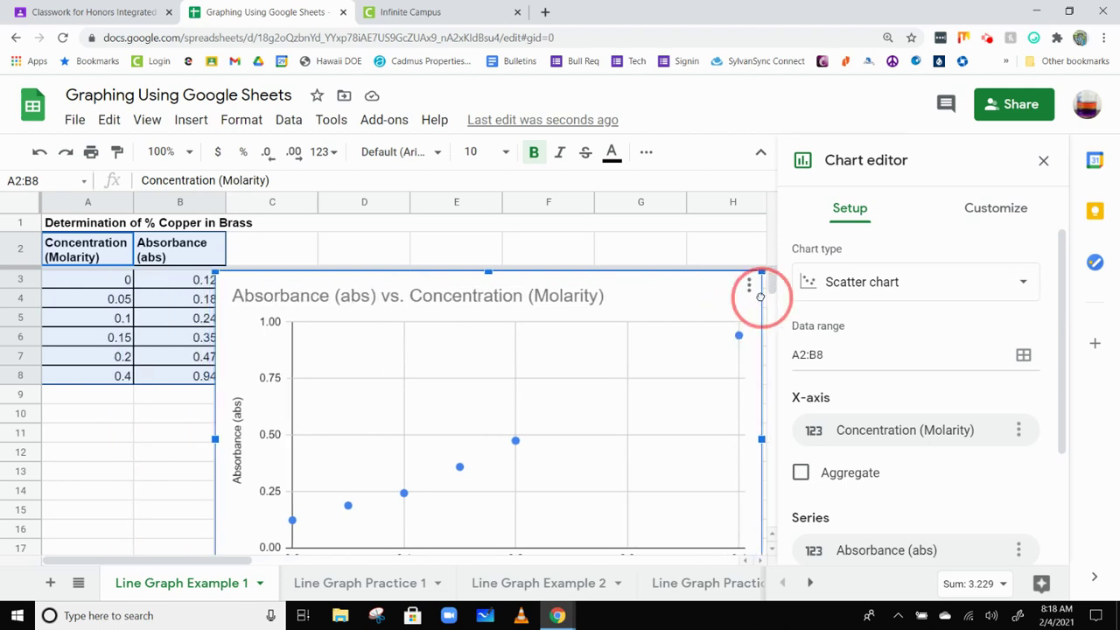
drag(662, 282, 693, 280)
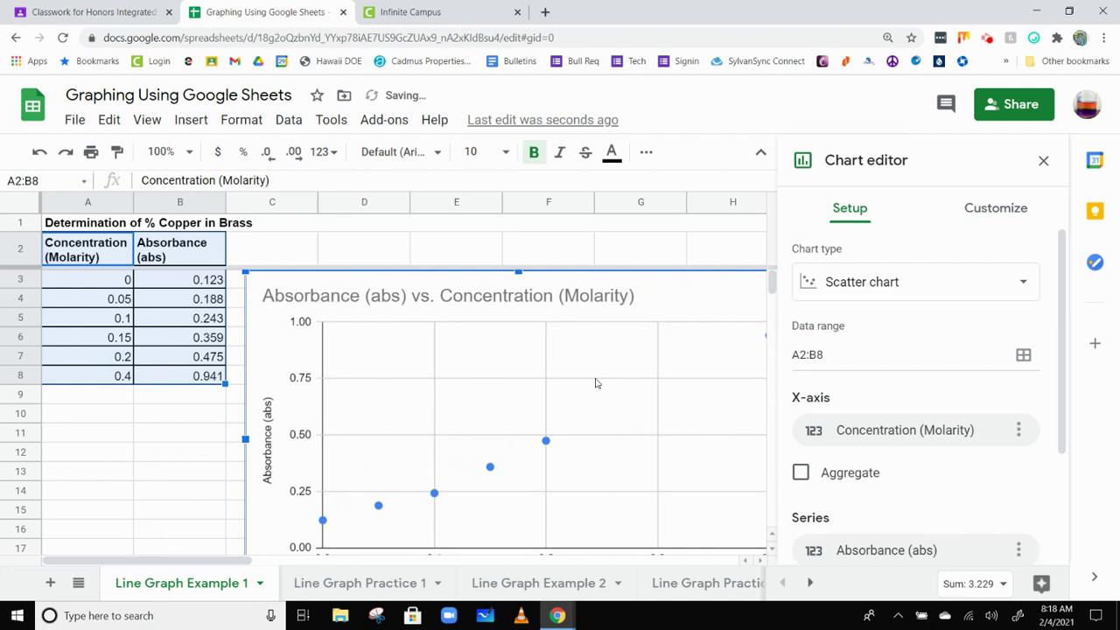
Step: Compare the column headers in A2 and B2 and the data range A2:B8 with the chart's title and axis titles
click(95, 256)
click(165, 256)
click(77, 256)
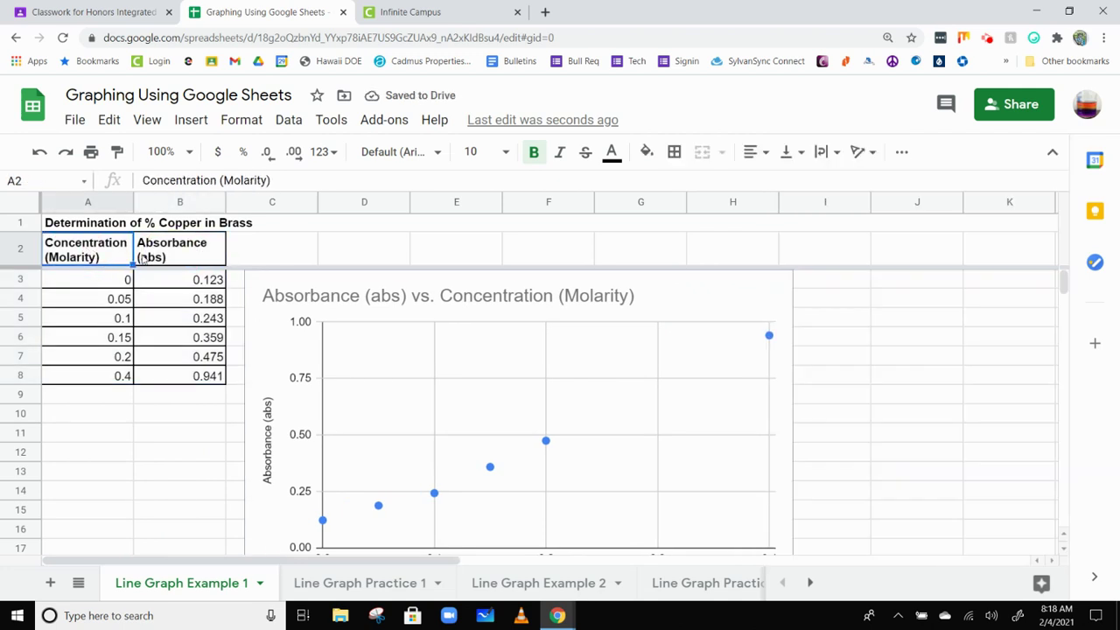
click(80, 253)
click(173, 255)
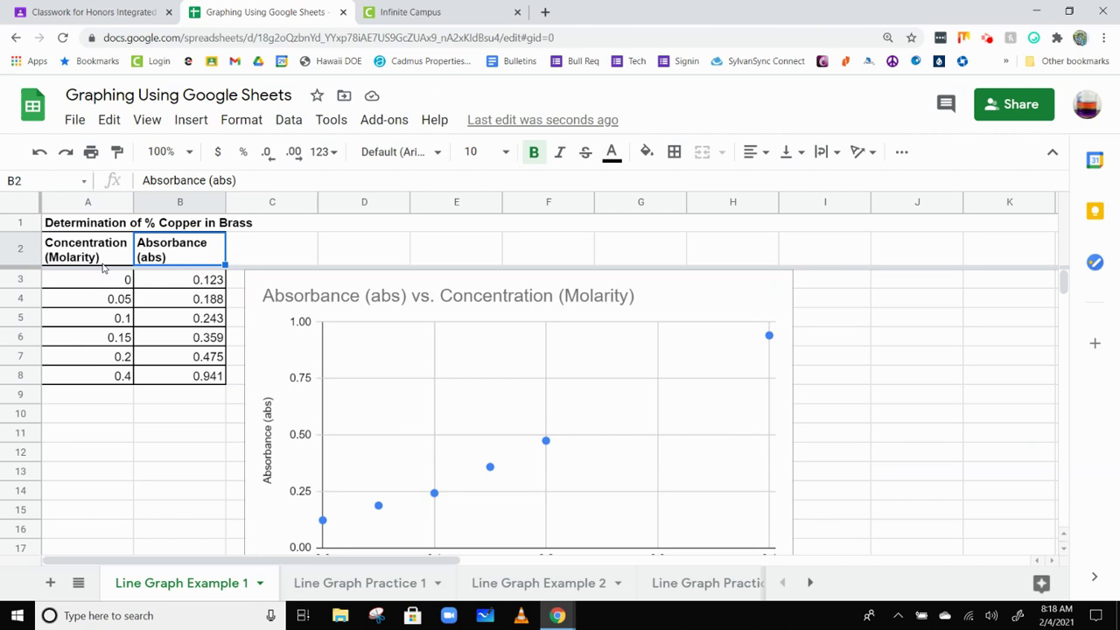
drag(103, 264, 175, 374)
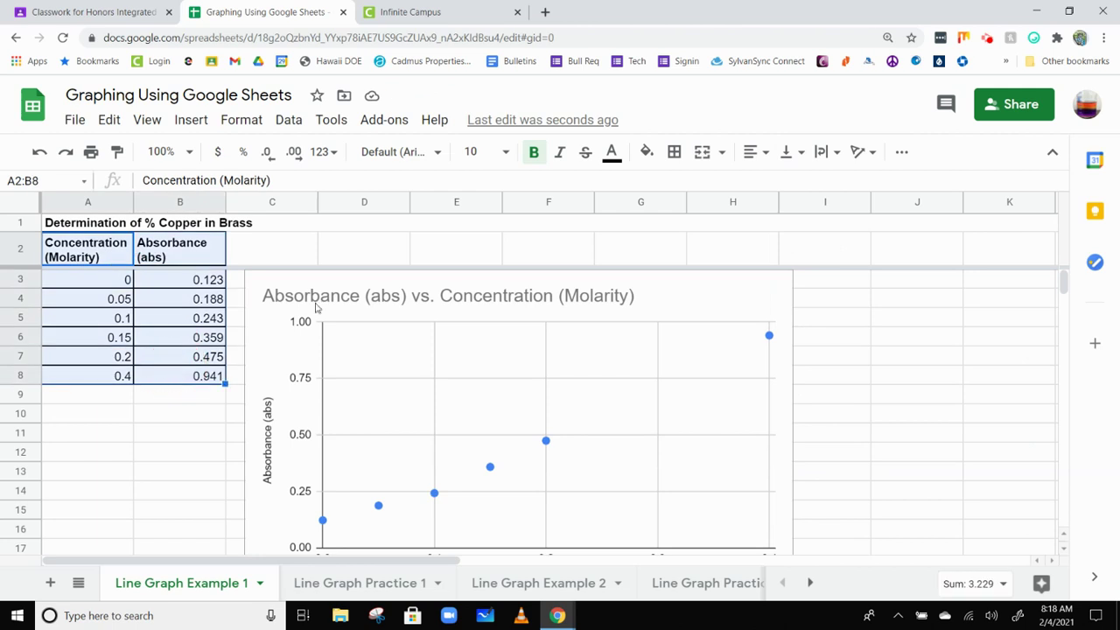
click(317, 307)
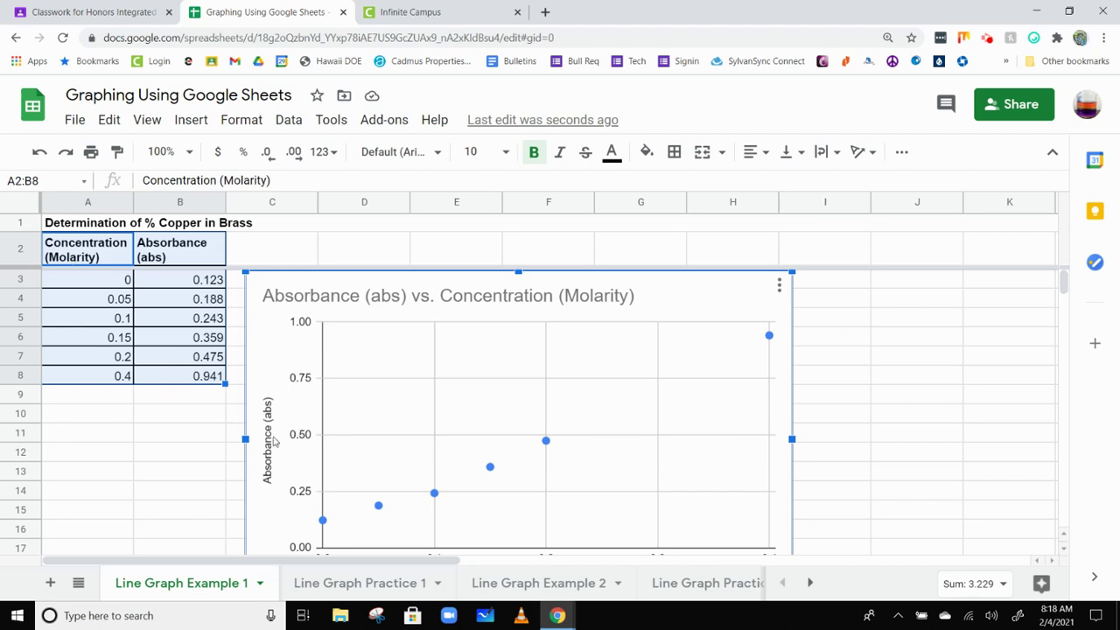
scroll(282, 437, down, 1)
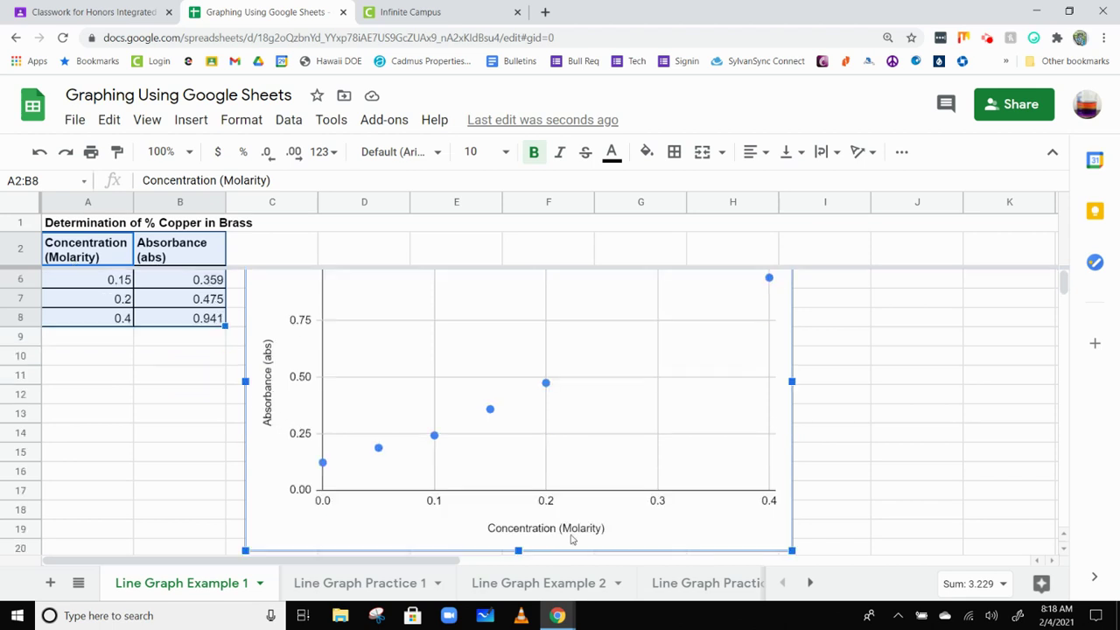
scroll(573, 533, up, 1)
scroll(589, 455, down, 1)
scroll(595, 409, up, 1)
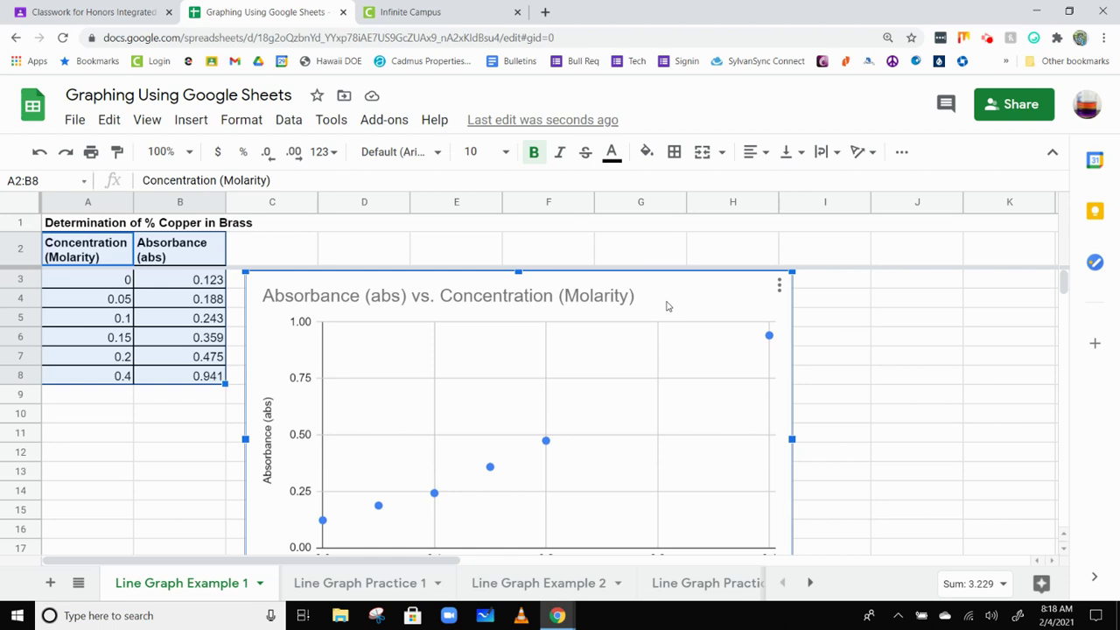
Step: Inspect the chart title and vertical axis title settings, and review the chart's data range, X-axis and series assignments
double_click(630, 295)
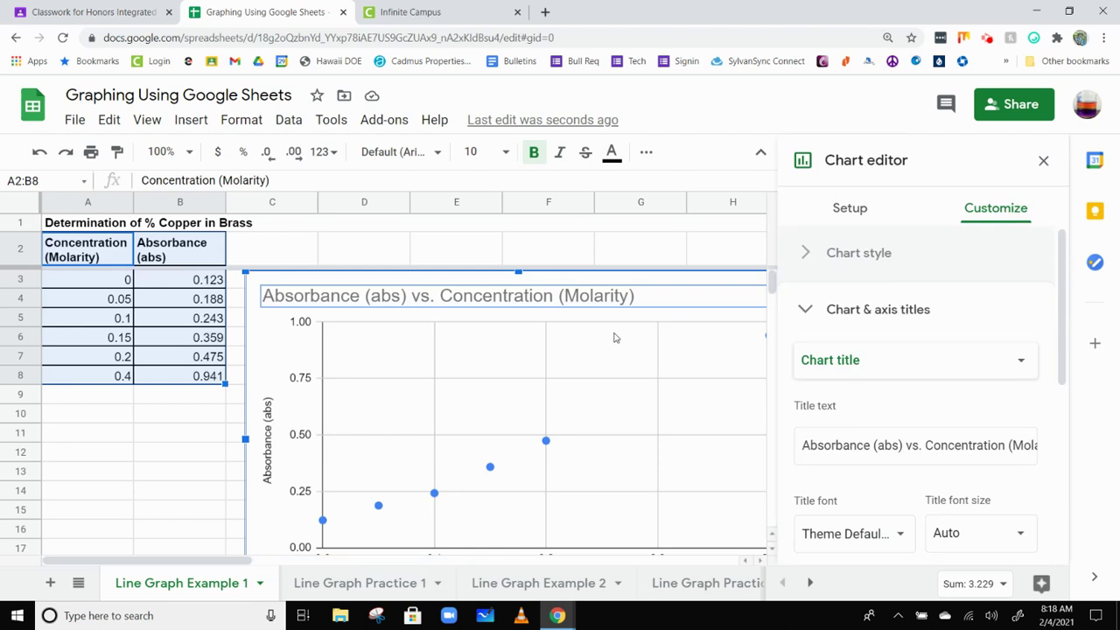
click(271, 329)
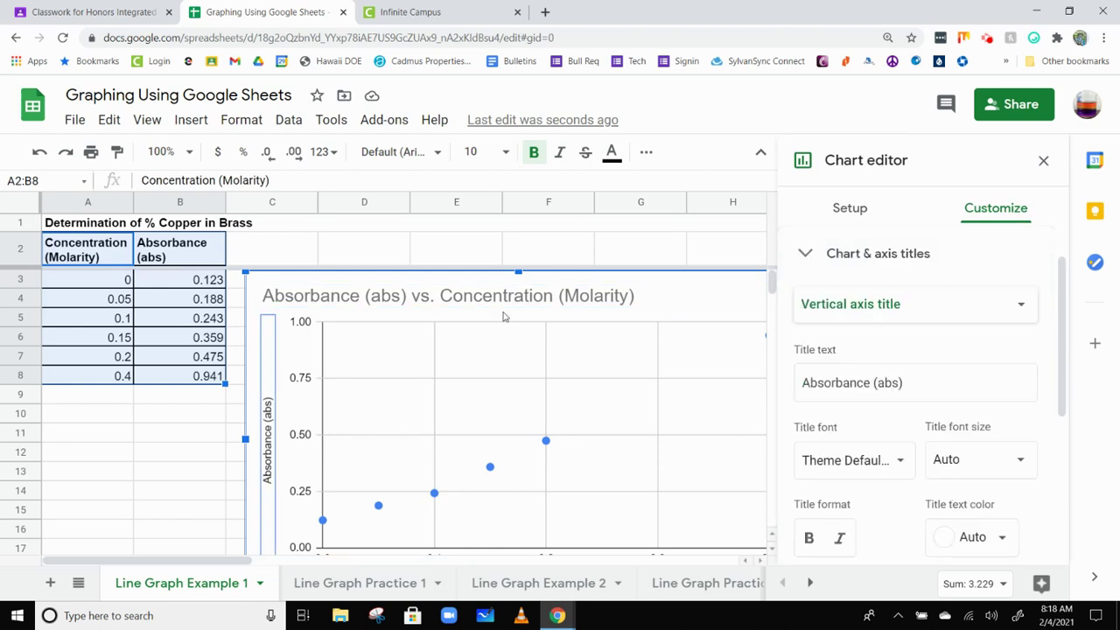
click(1043, 160)
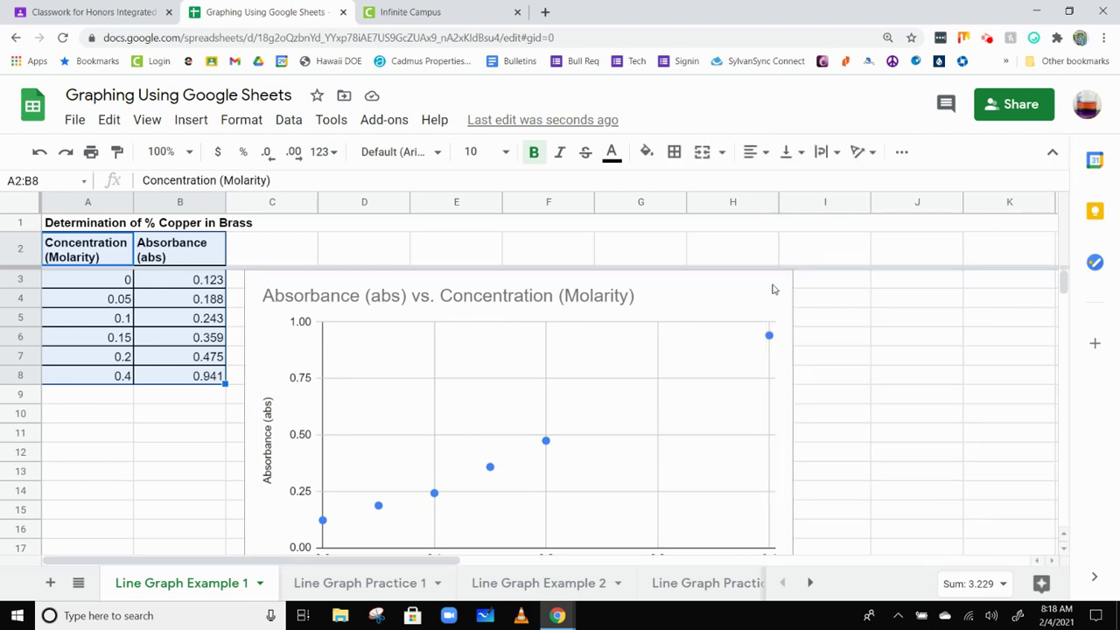
click(774, 289)
click(778, 286)
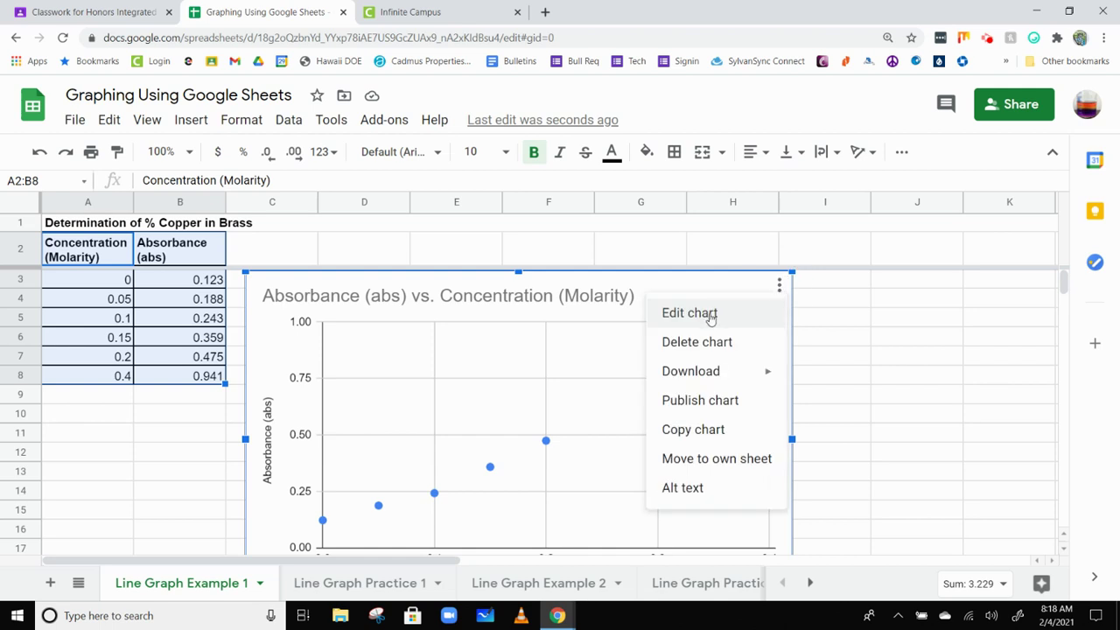
click(673, 289)
double_click(673, 289)
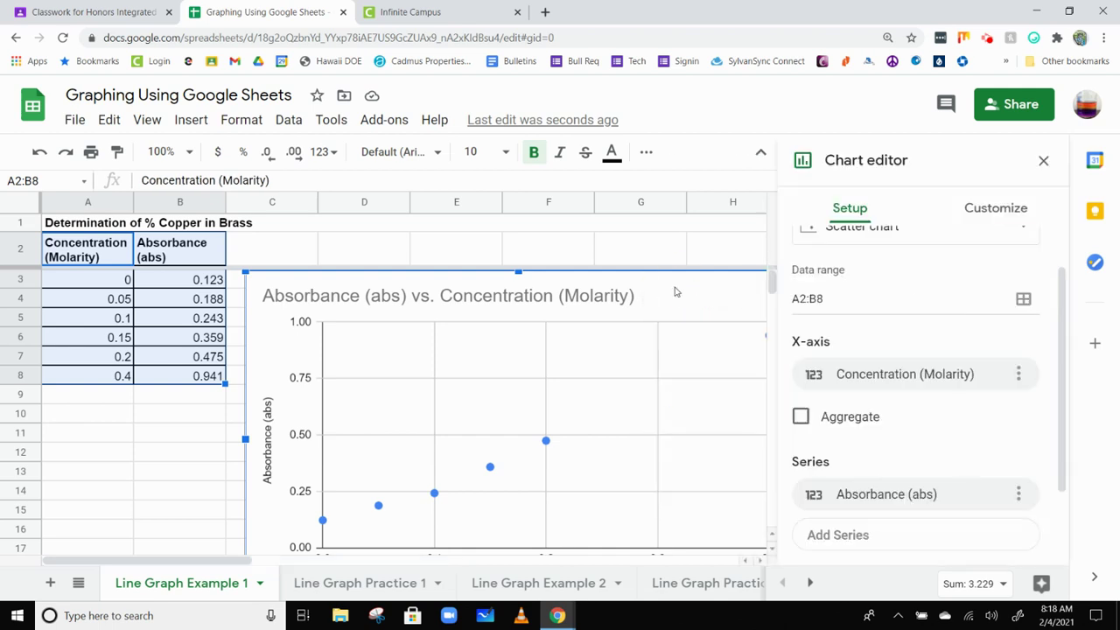
scroll(923, 411, down, 2)
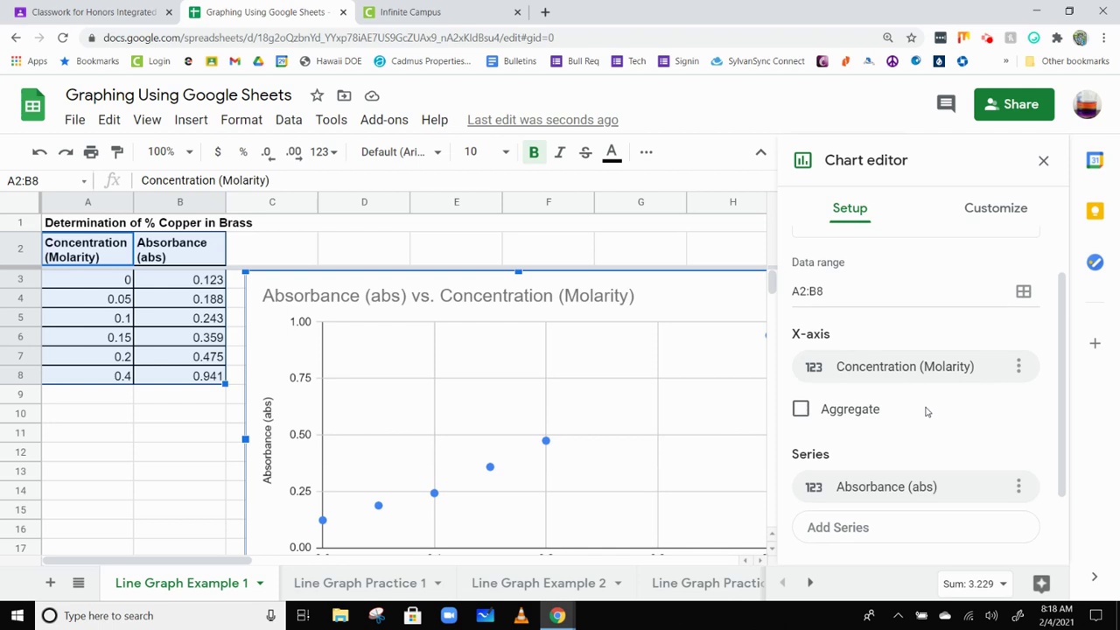
scroll(929, 398, up, 3)
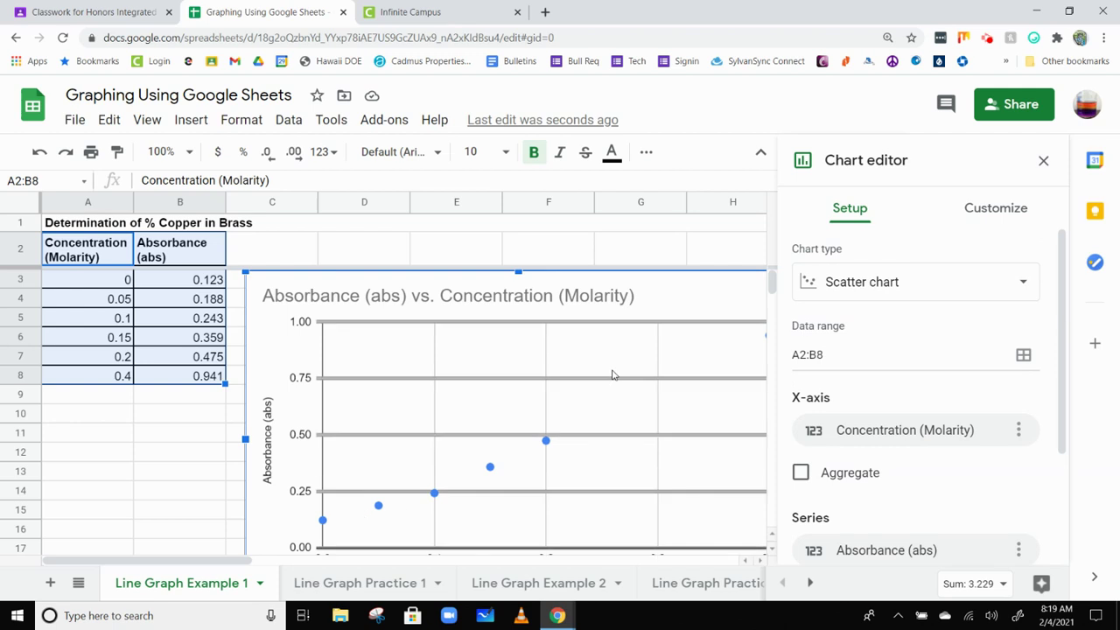
Step: Set the chart title text to "Determination of % Copper in Brass"
click(1004, 210)
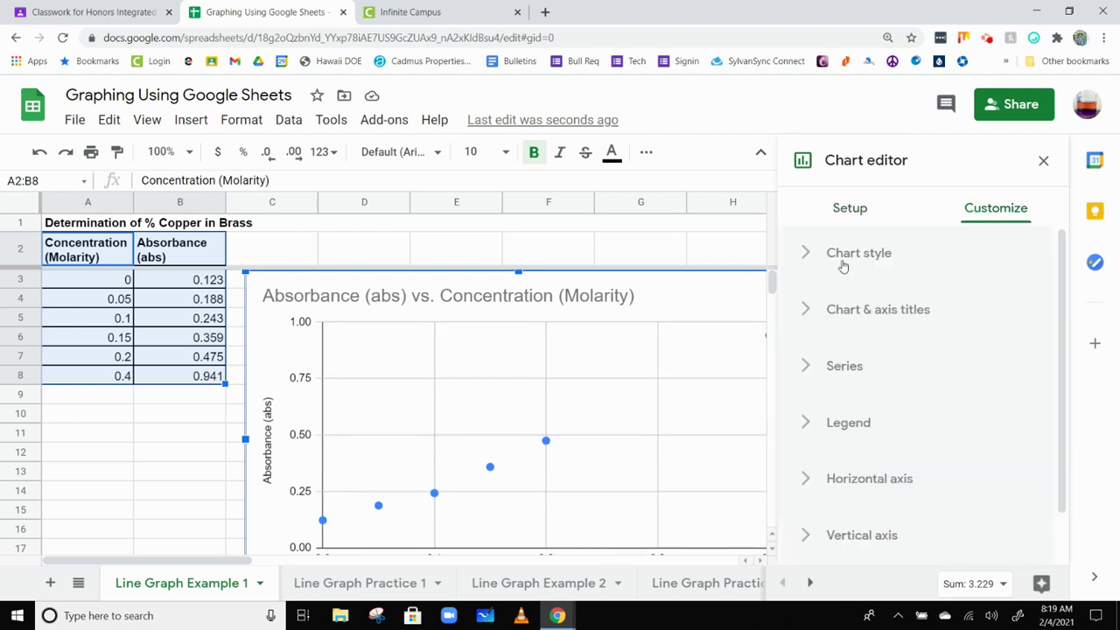
click(887, 324)
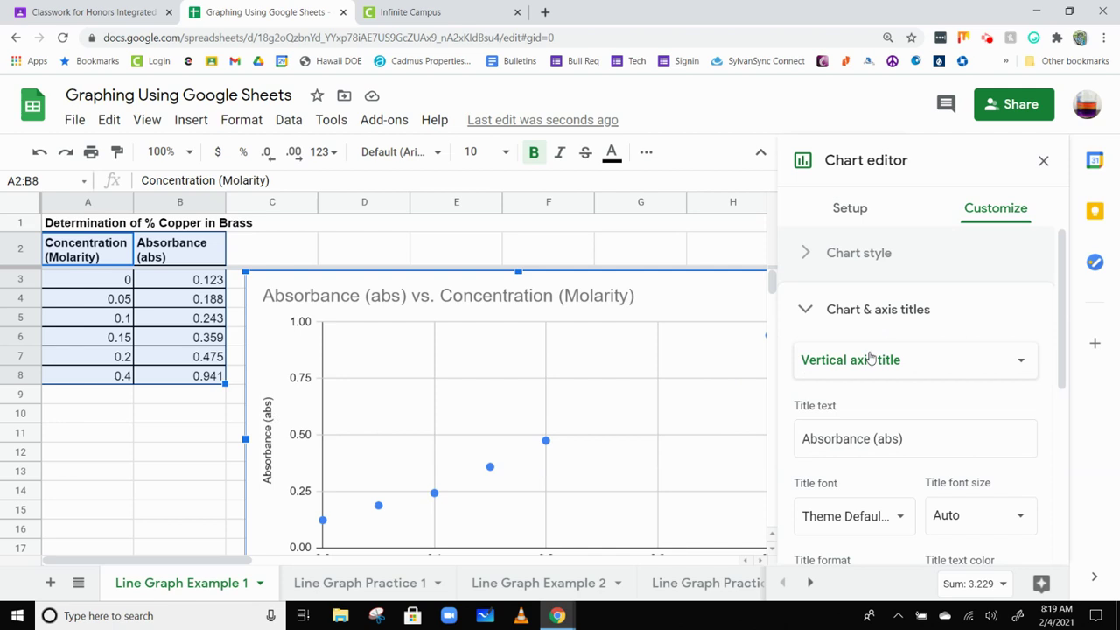
click(902, 364)
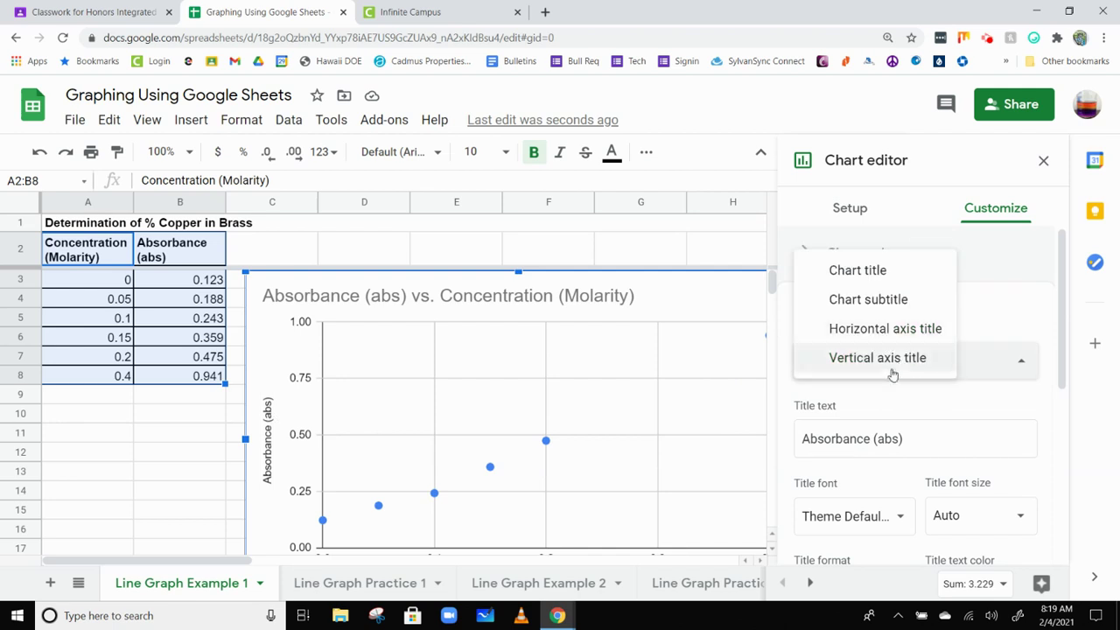
click(892, 271)
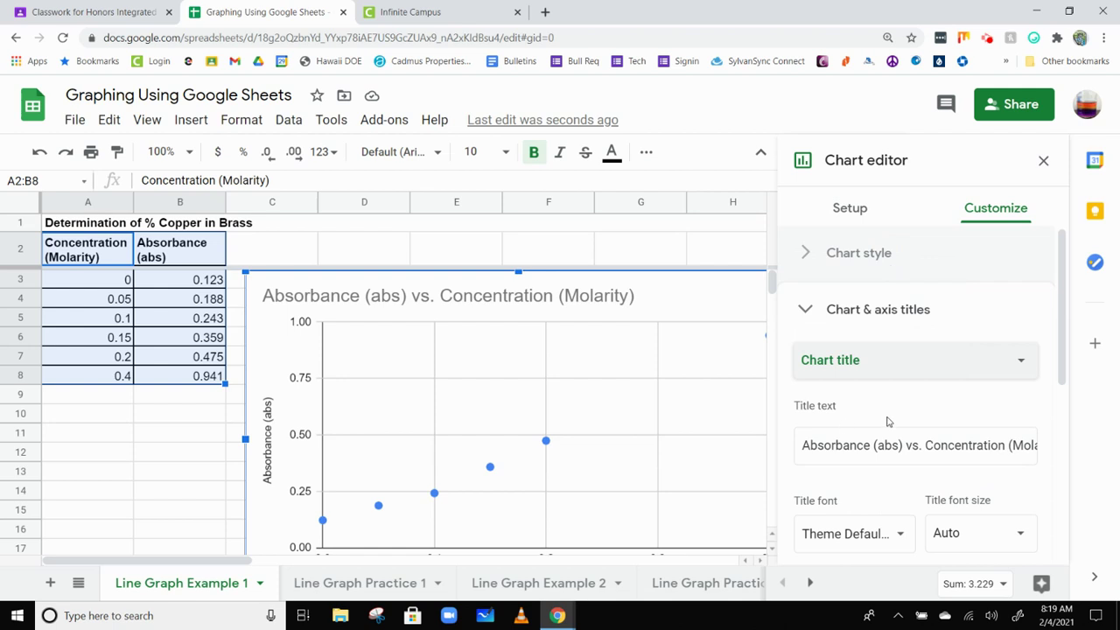
scroll(886, 421, down, 2)
click(887, 300)
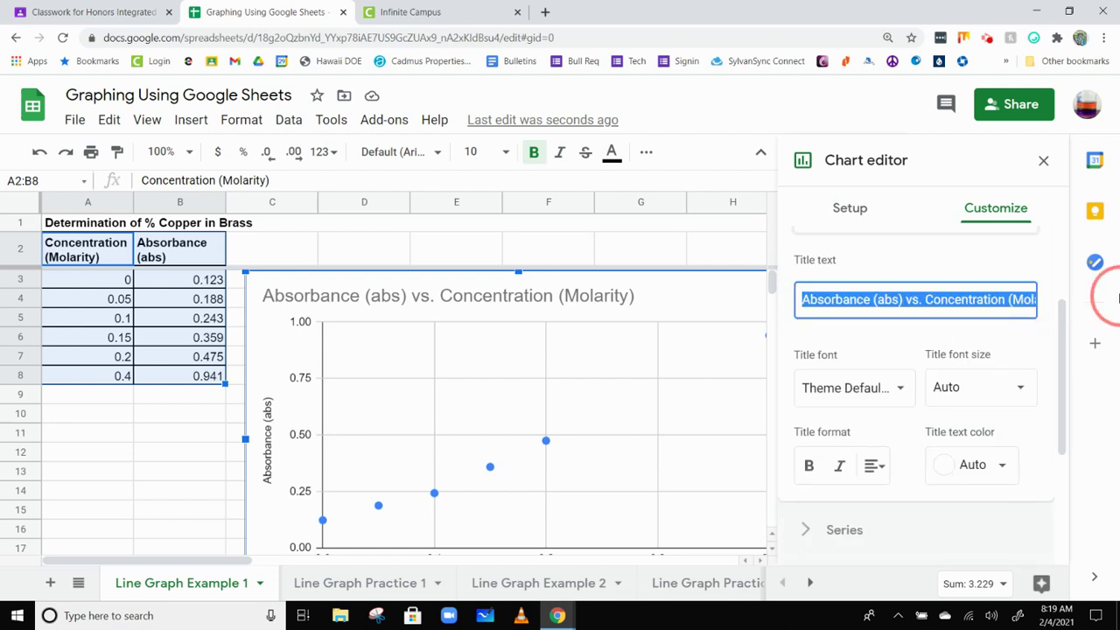
text(Det)
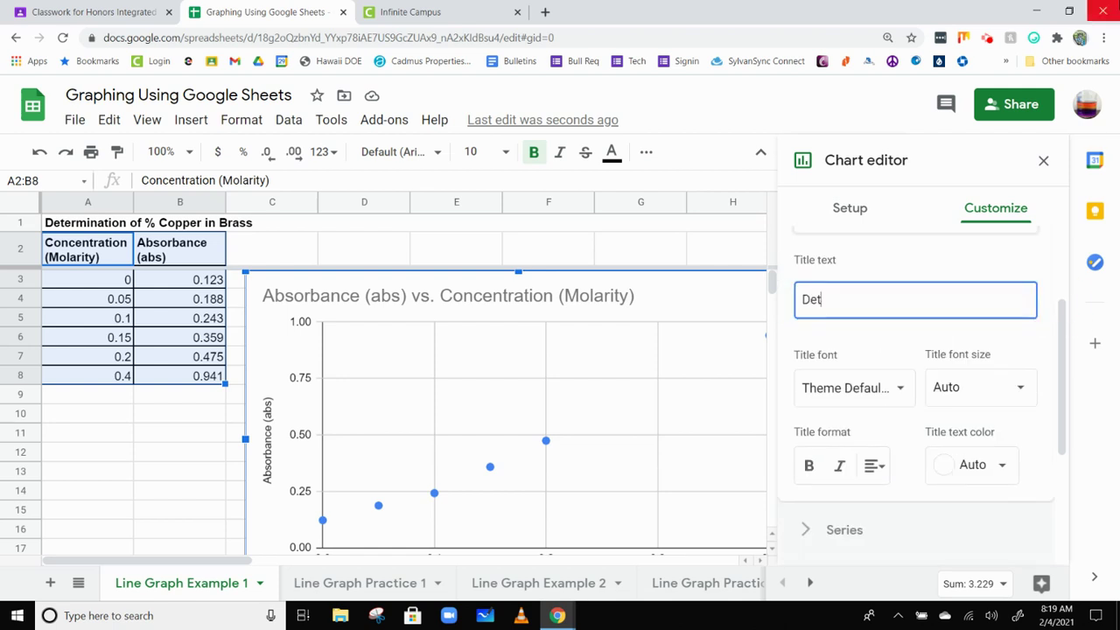
text(ermination of )
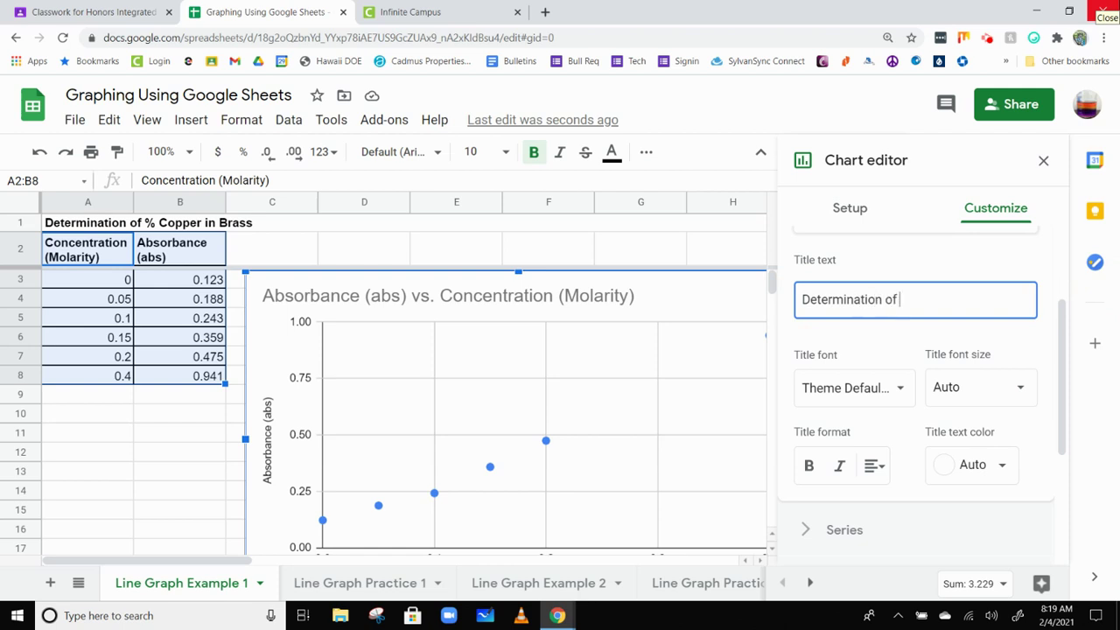
text(% )
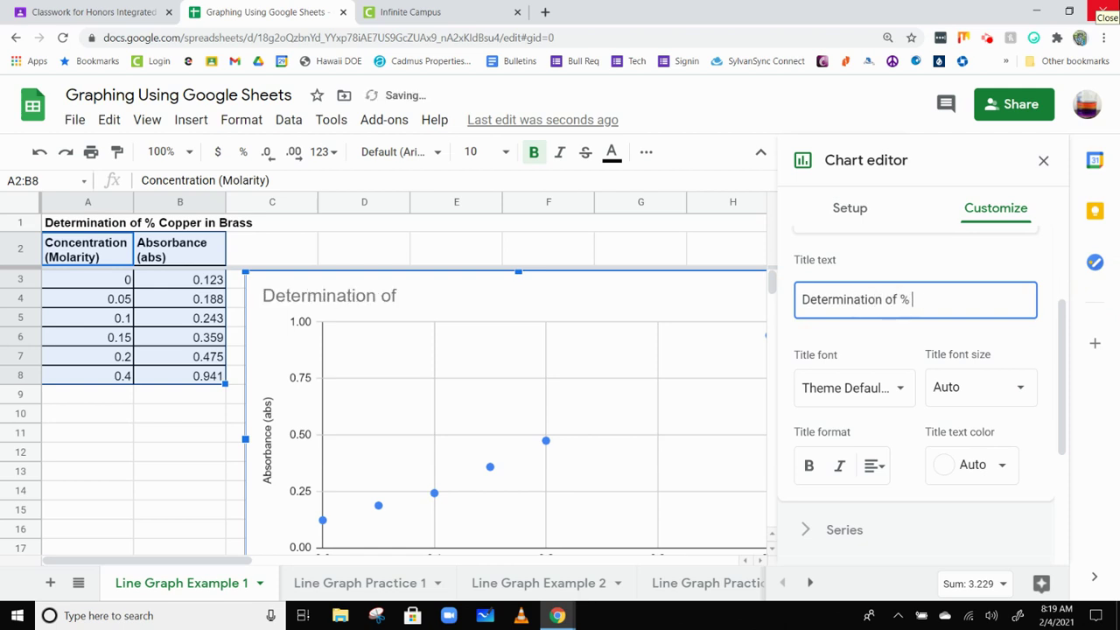
text(Copper in Brass)
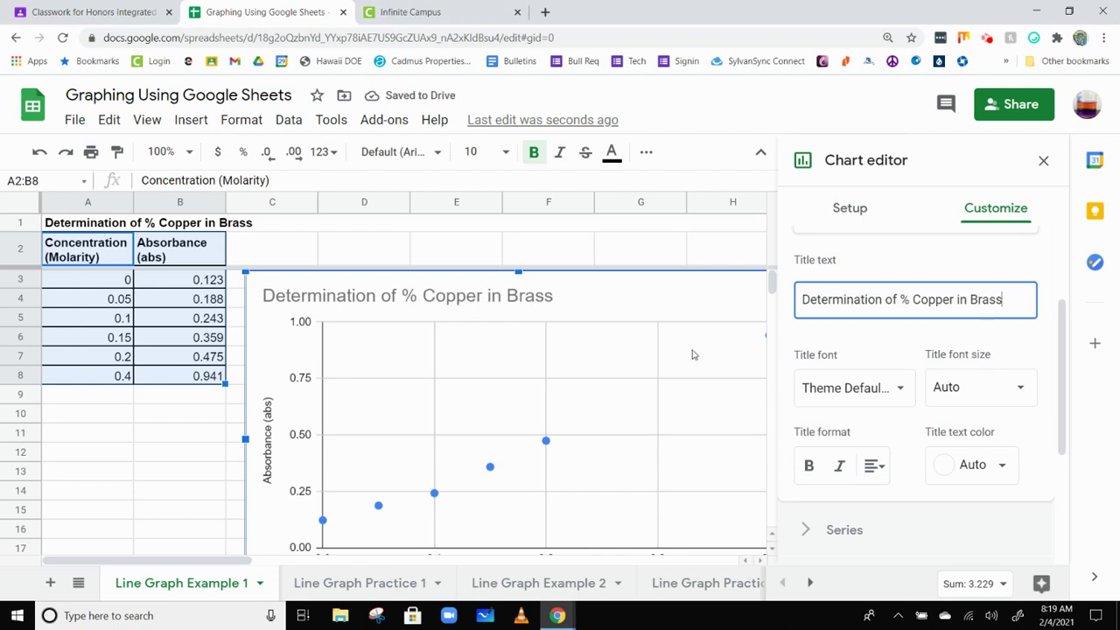
Step: Center the chart title and set its text color to red
click(874, 465)
click(894, 500)
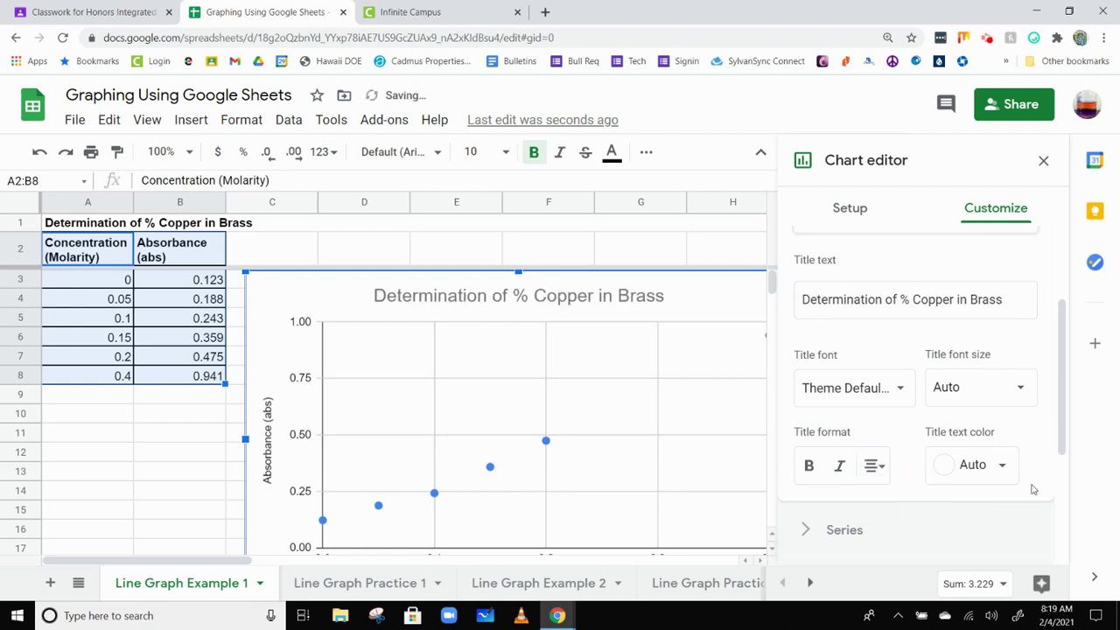
click(977, 465)
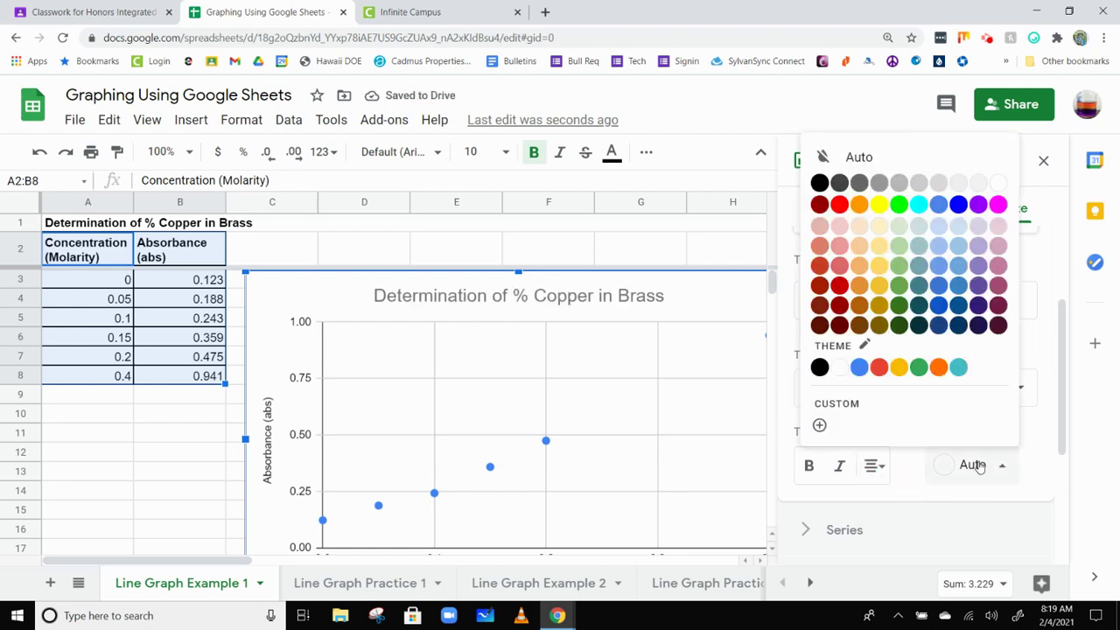
click(958, 204)
click(966, 464)
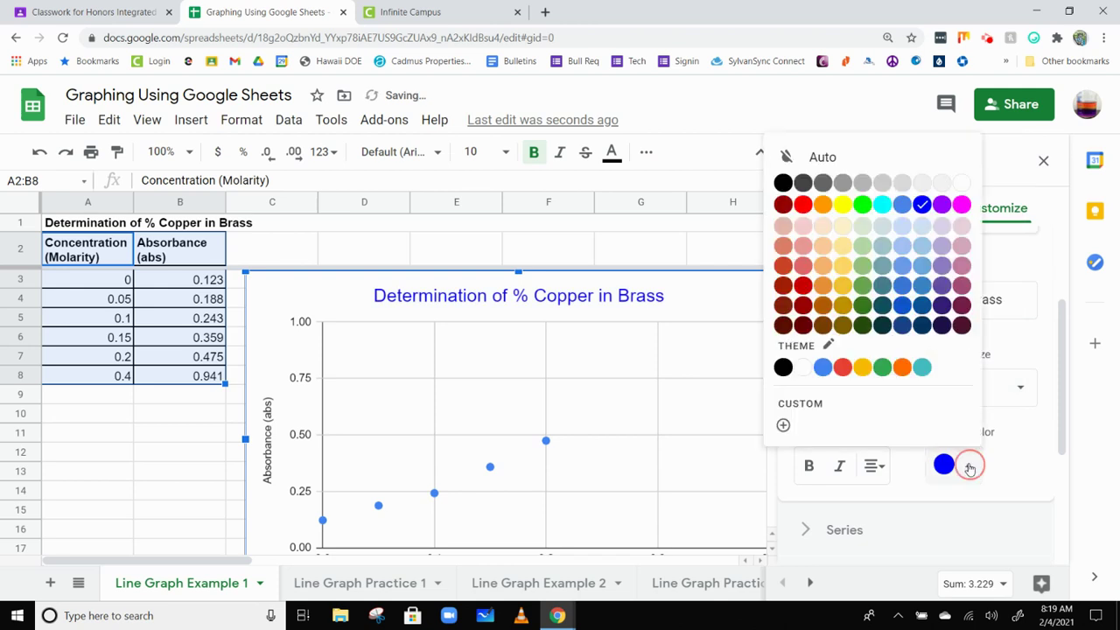
click(803, 205)
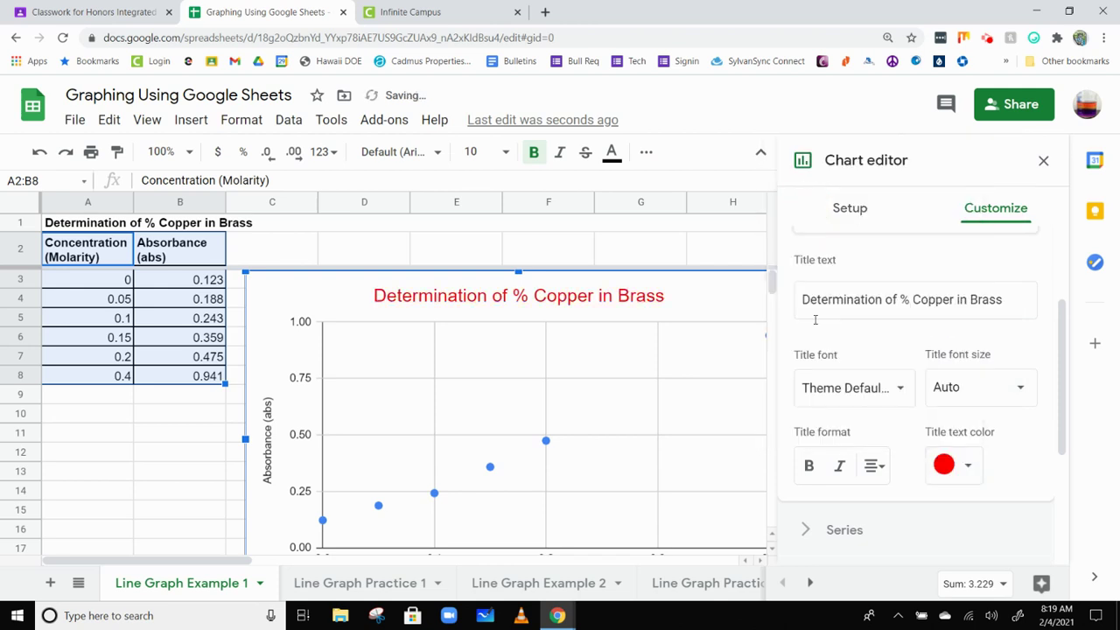
Step: Set the chart title's font to Wide
click(950, 387)
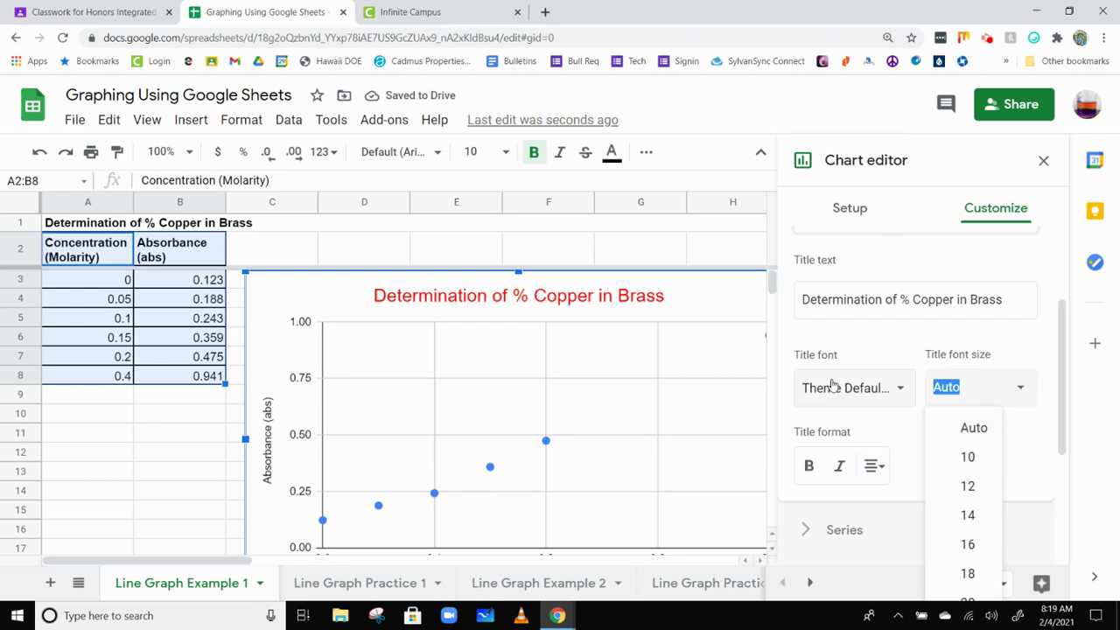
click(895, 389)
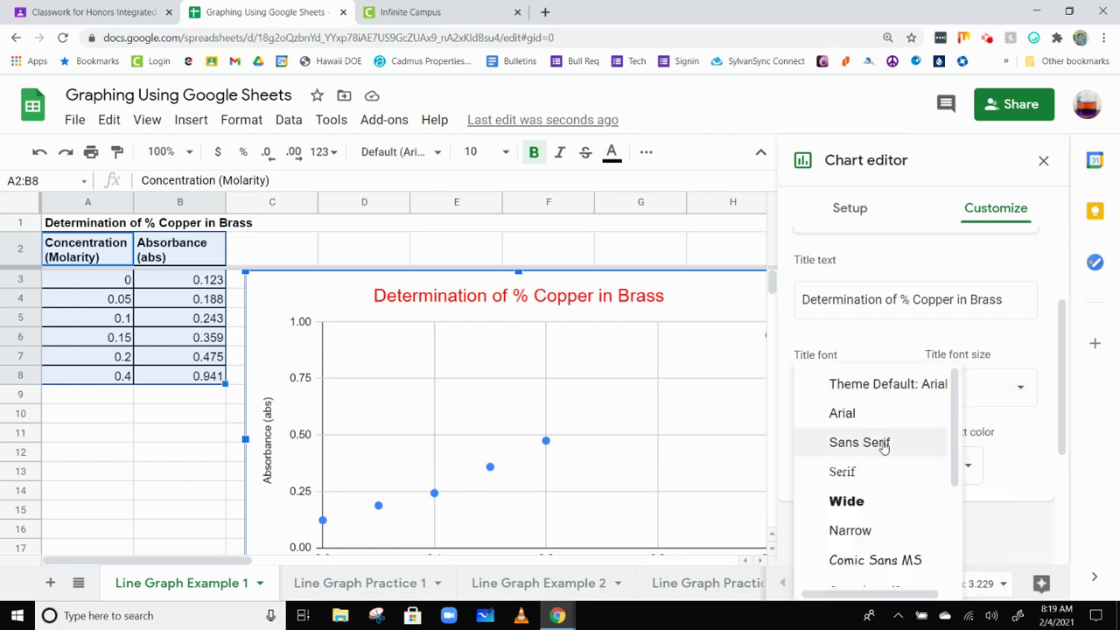
click(887, 498)
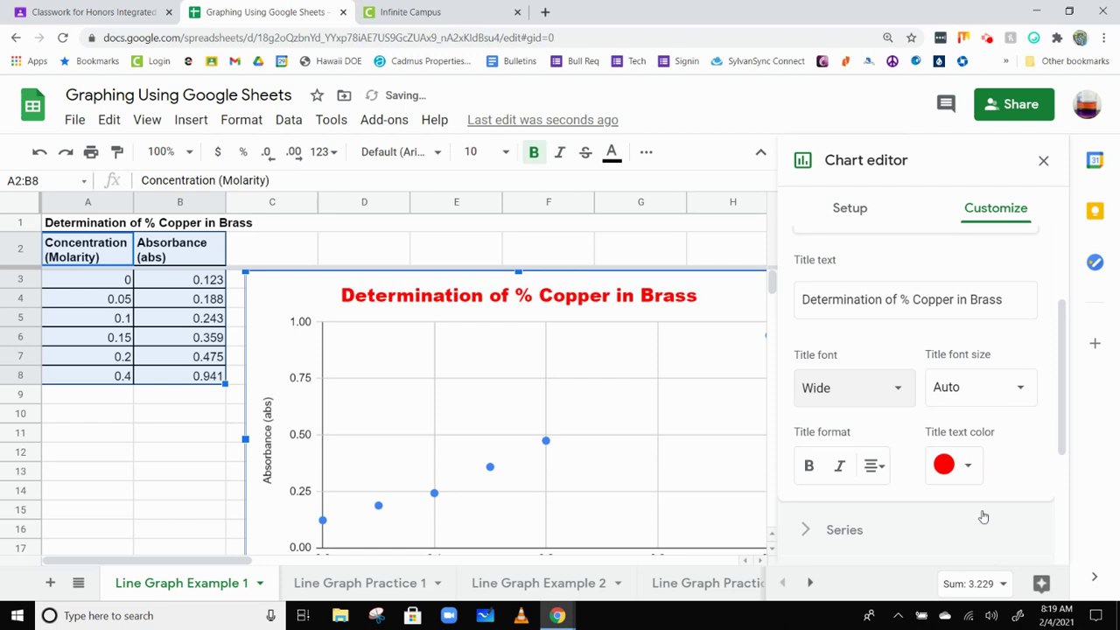
Step: Review the vertical axis title's text and its font, format and color options
scroll(1006, 473, up, 2)
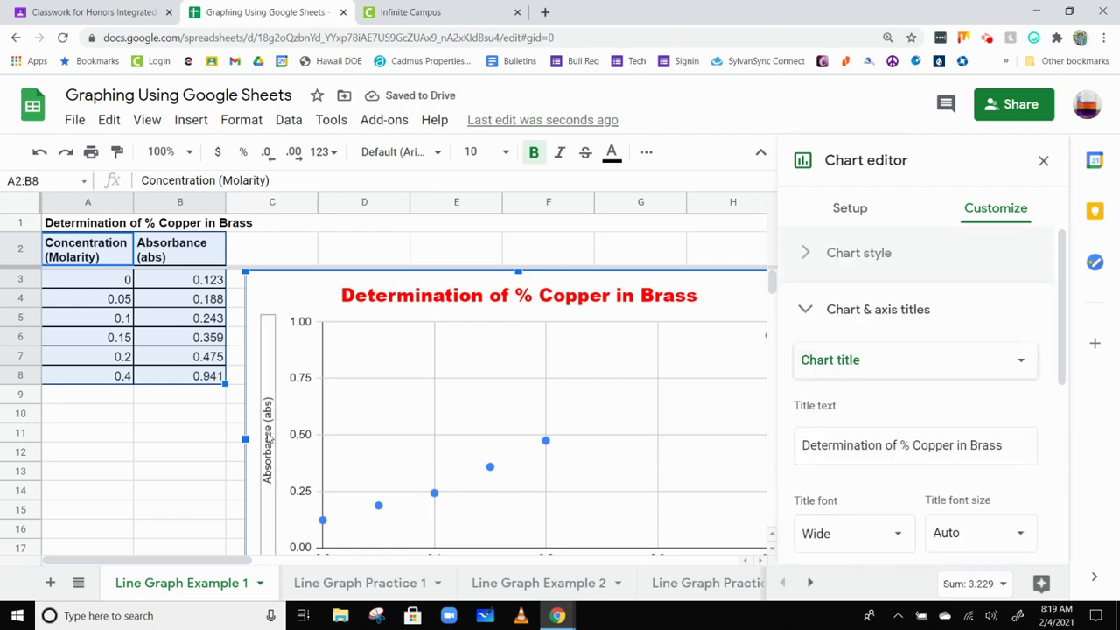
click(875, 360)
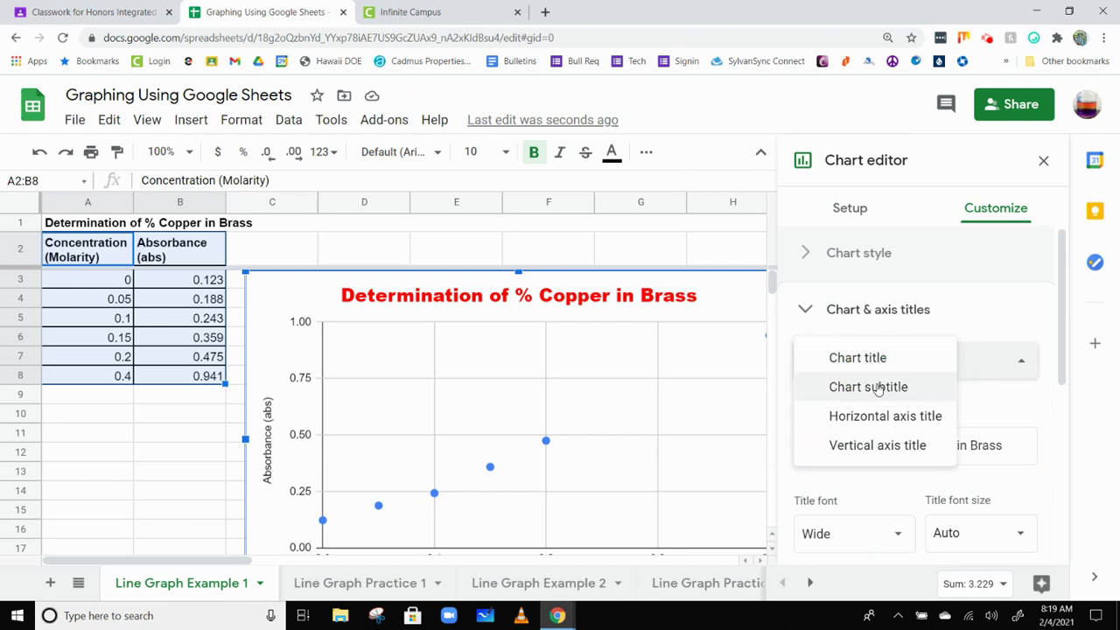
click(885, 441)
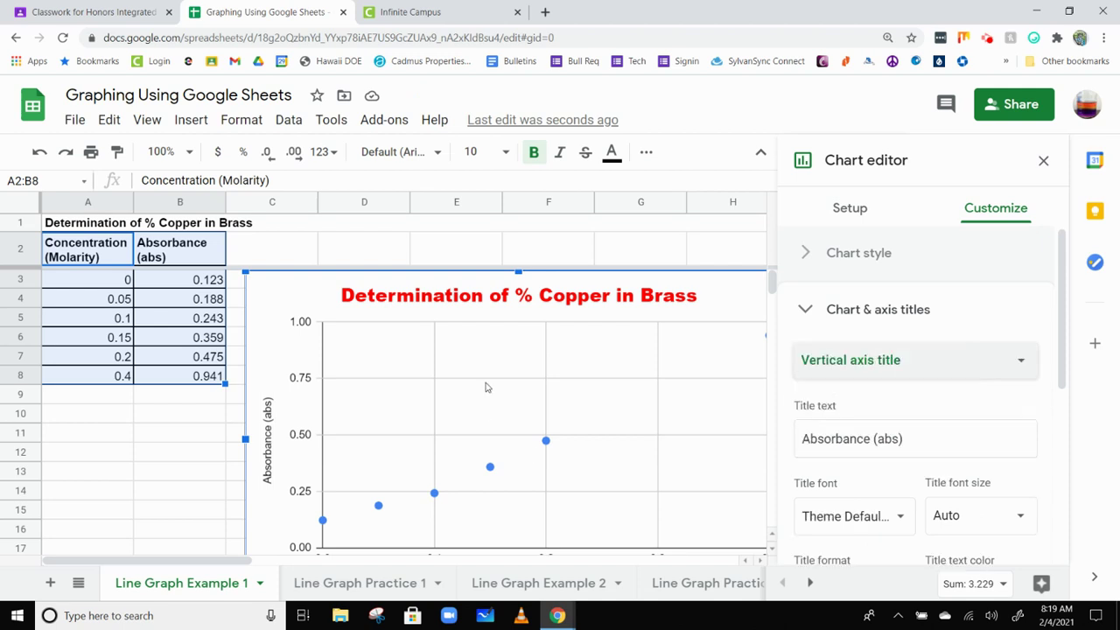
scroll(904, 425, down, 1)
click(912, 368)
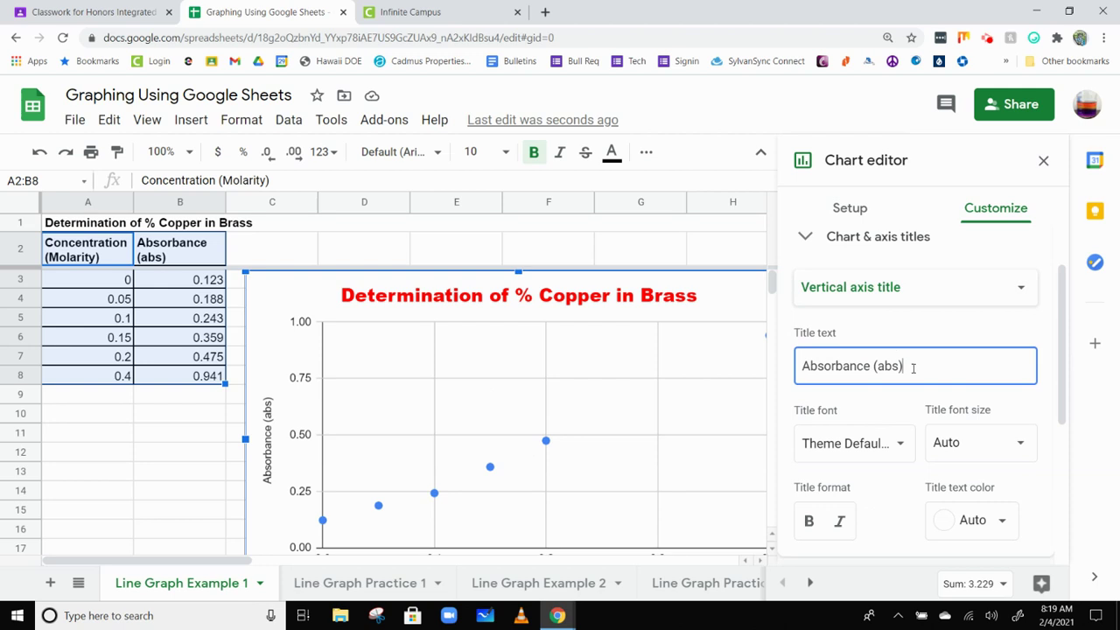
drag(912, 368, 749, 370)
scroll(909, 424, down, 1)
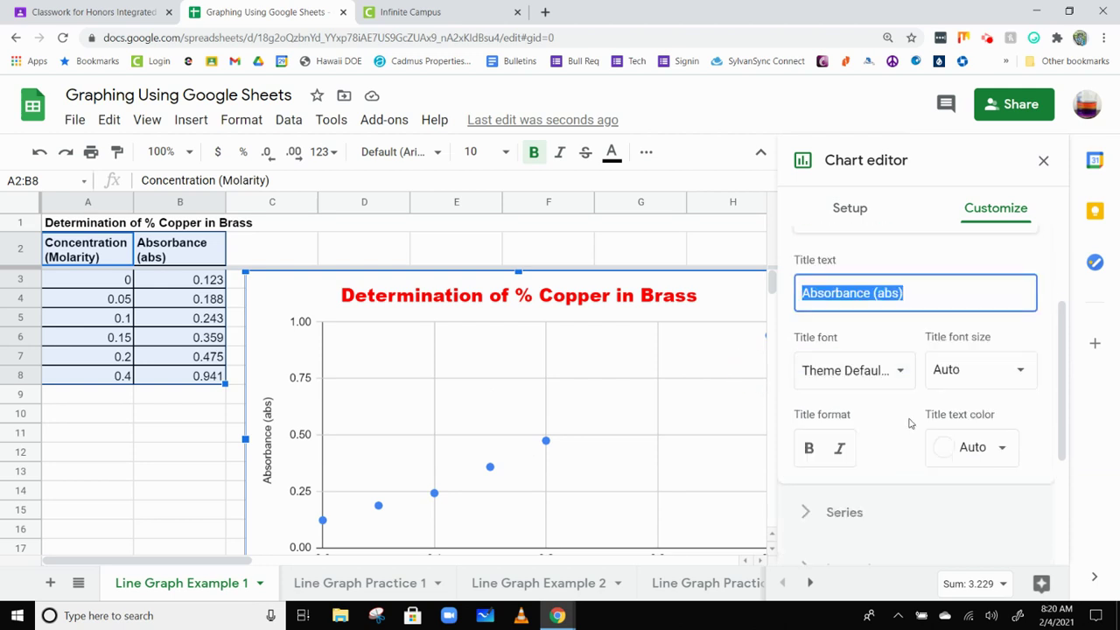
Step: Shorten the horizontal axis title to "Concentration (M)" and check it on the chart
scroll(889, 362, up, 2)
click(849, 362)
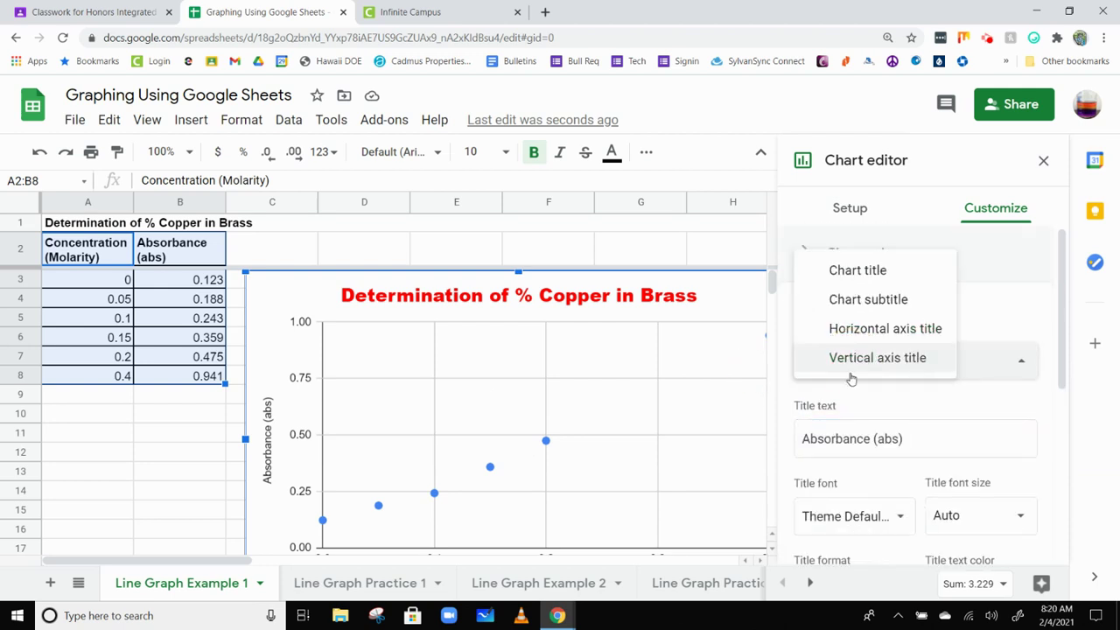
click(879, 328)
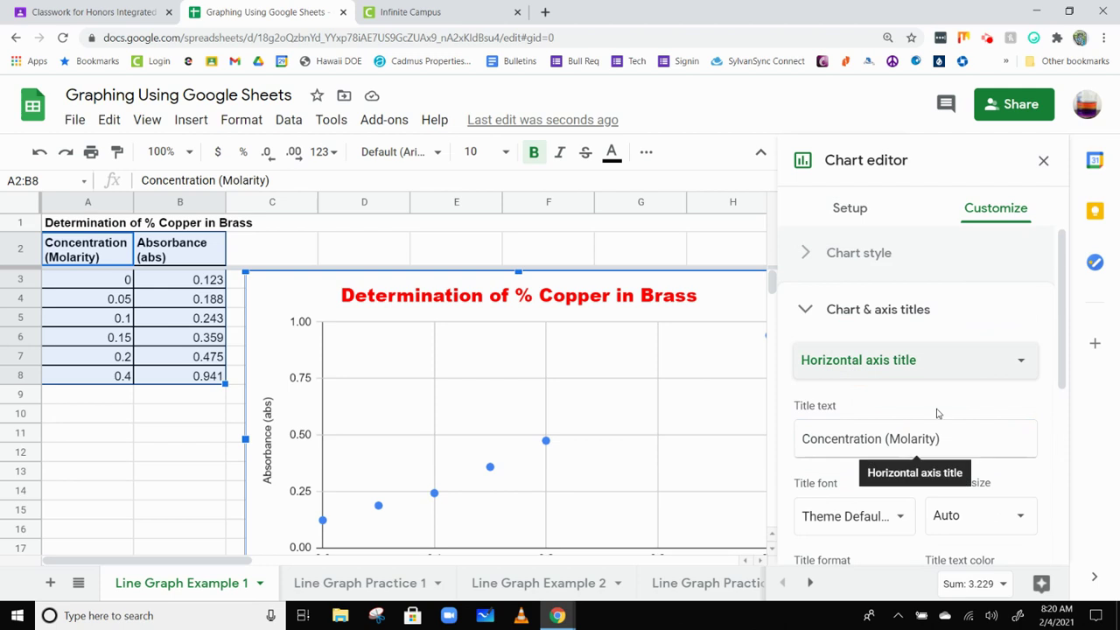
click(954, 440)
drag(943, 439, 896, 444)
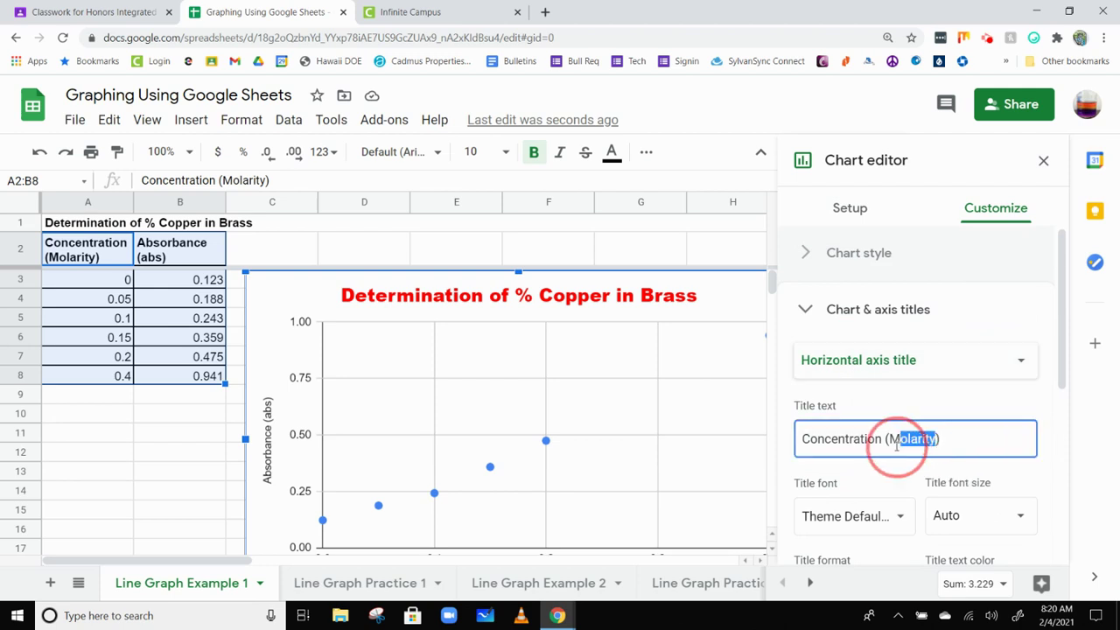
key(BackSpace)
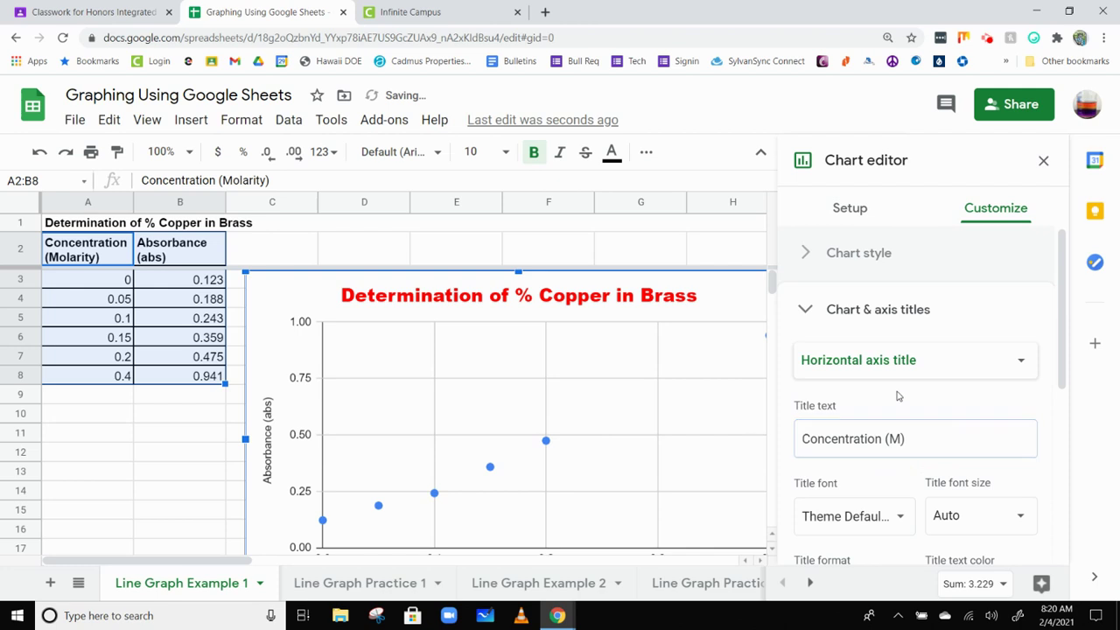
scroll(864, 429, down, 3)
scroll(442, 437, down, 1)
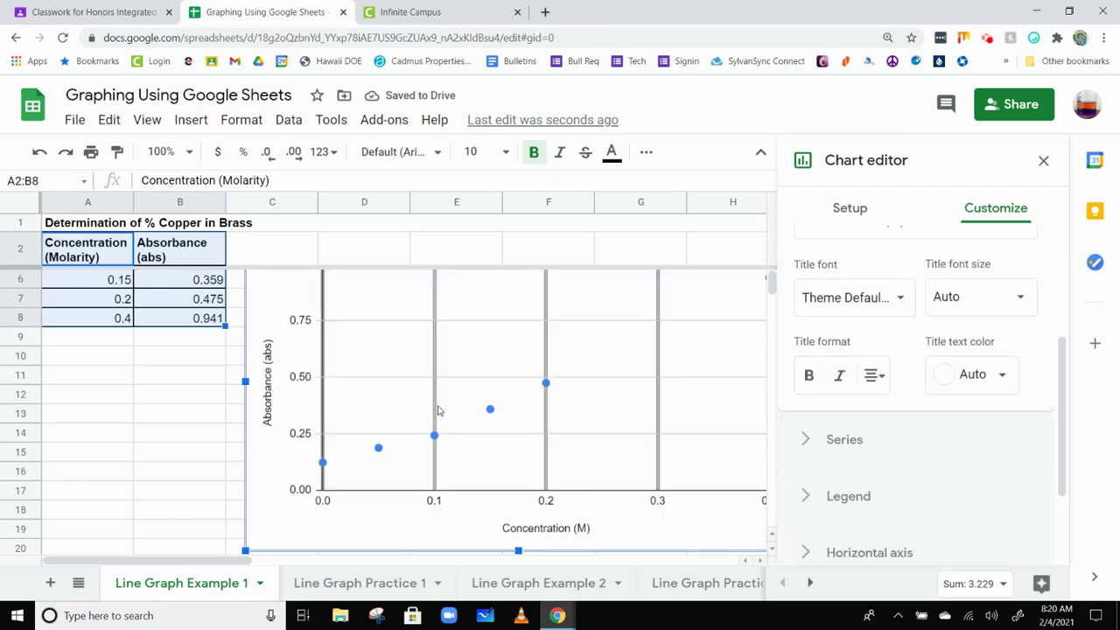
scroll(441, 409, down, 1)
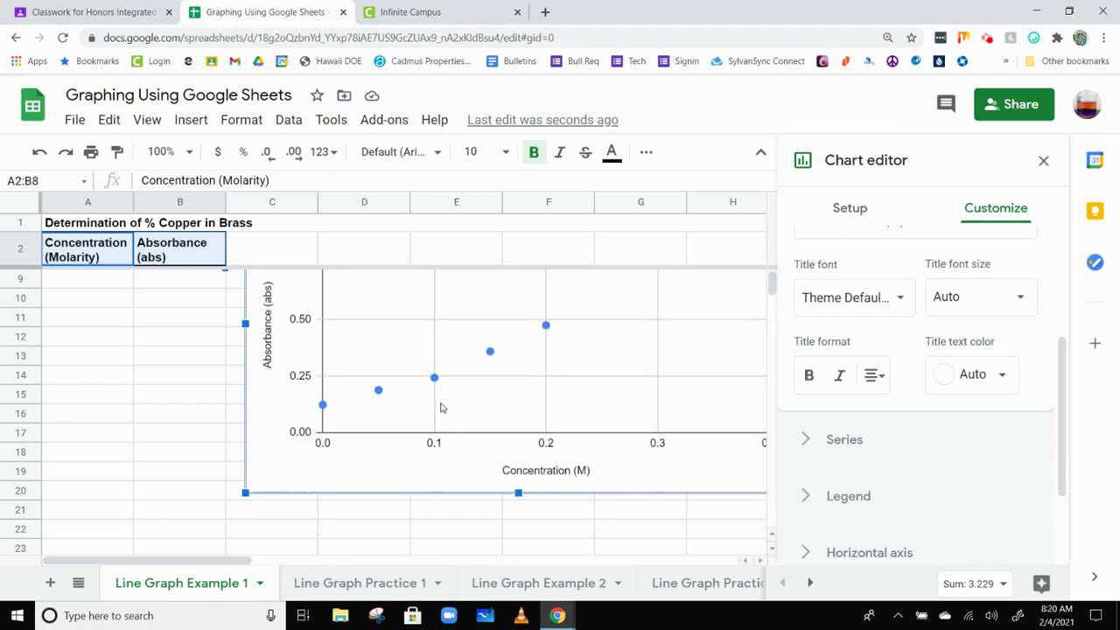
scroll(441, 408, up, 2)
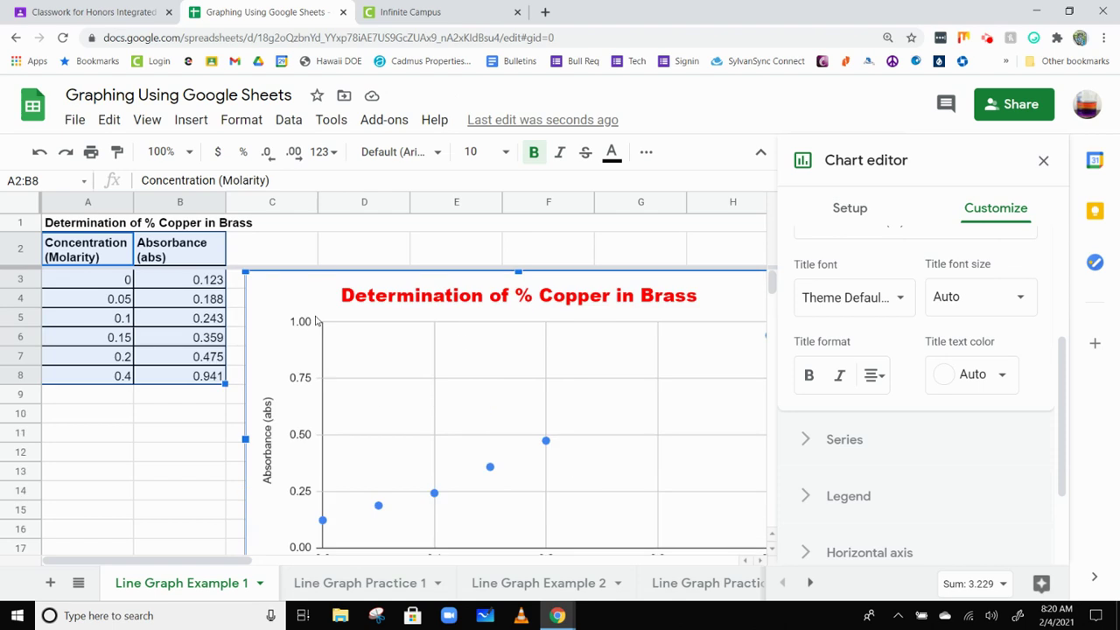
Step: Change the color of the Absorbance (abs) series data points to purple
scroll(893, 350, down, 3)
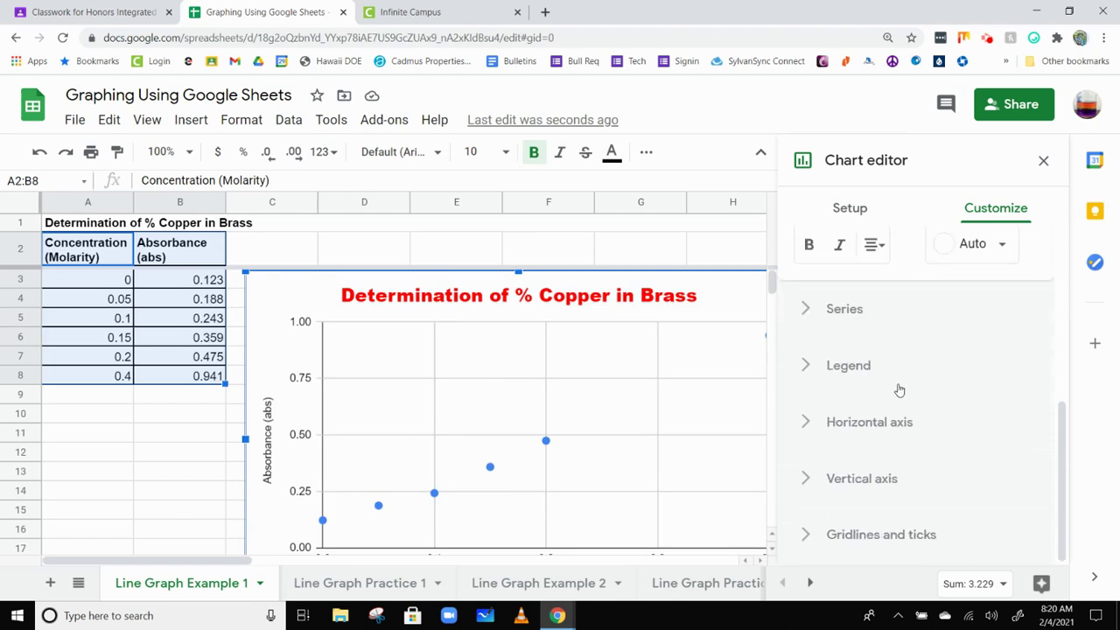
scroll(897, 388, up, 5)
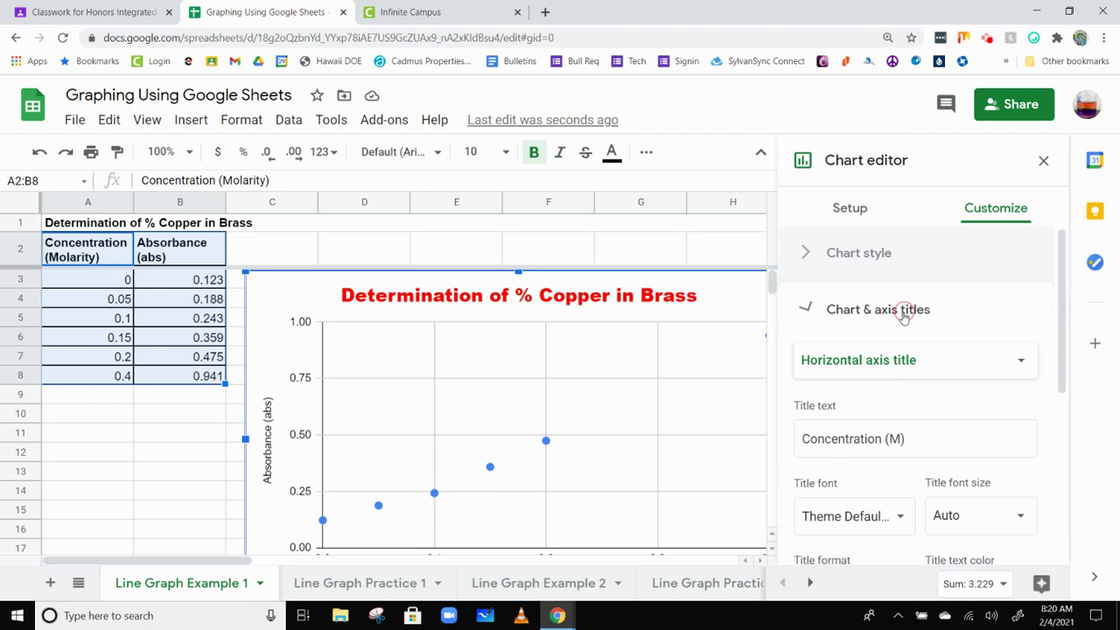
click(902, 316)
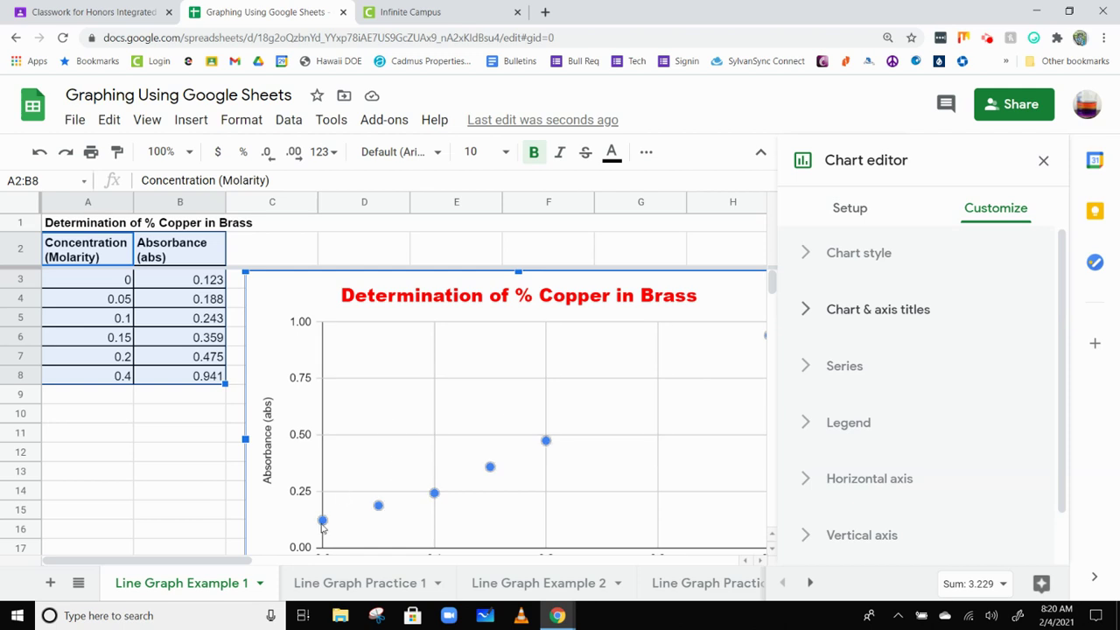
click(841, 365)
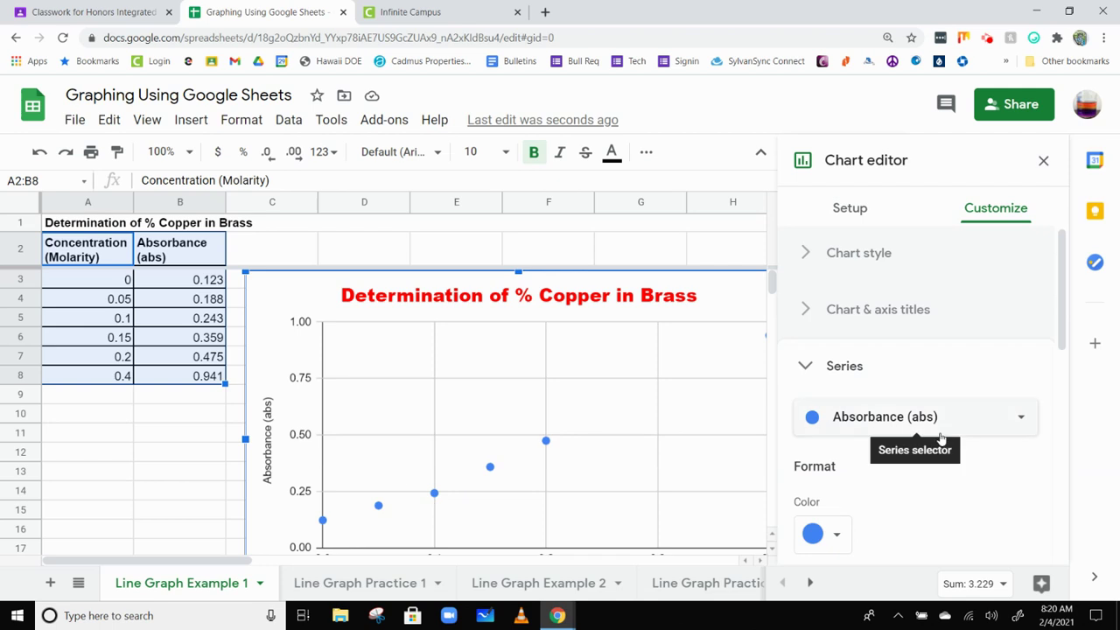
scroll(915, 425, down, 3)
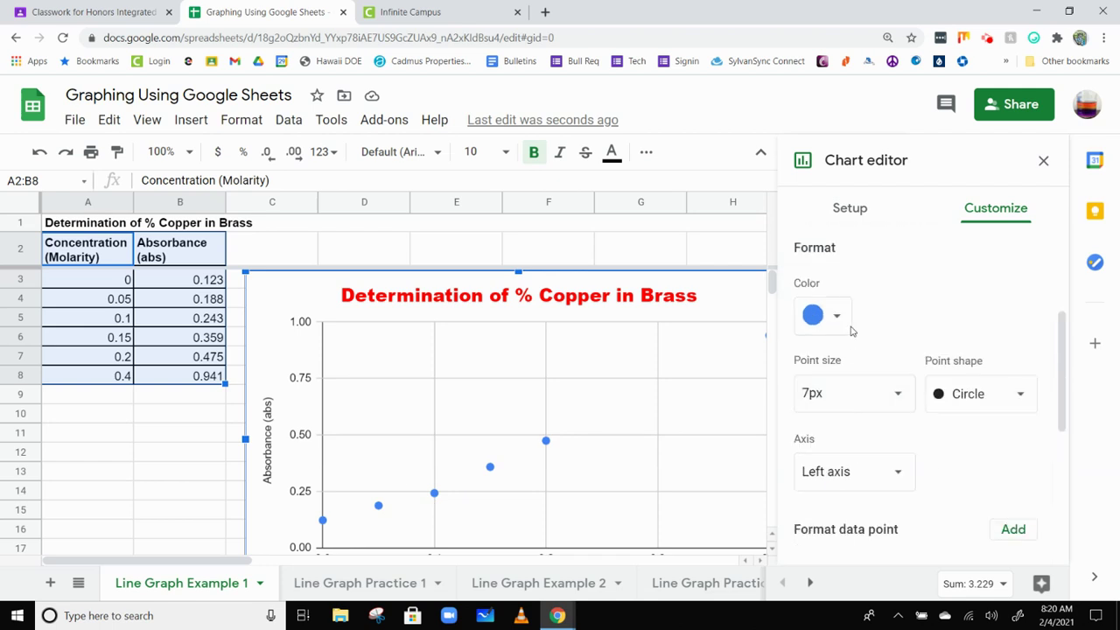
click(837, 318)
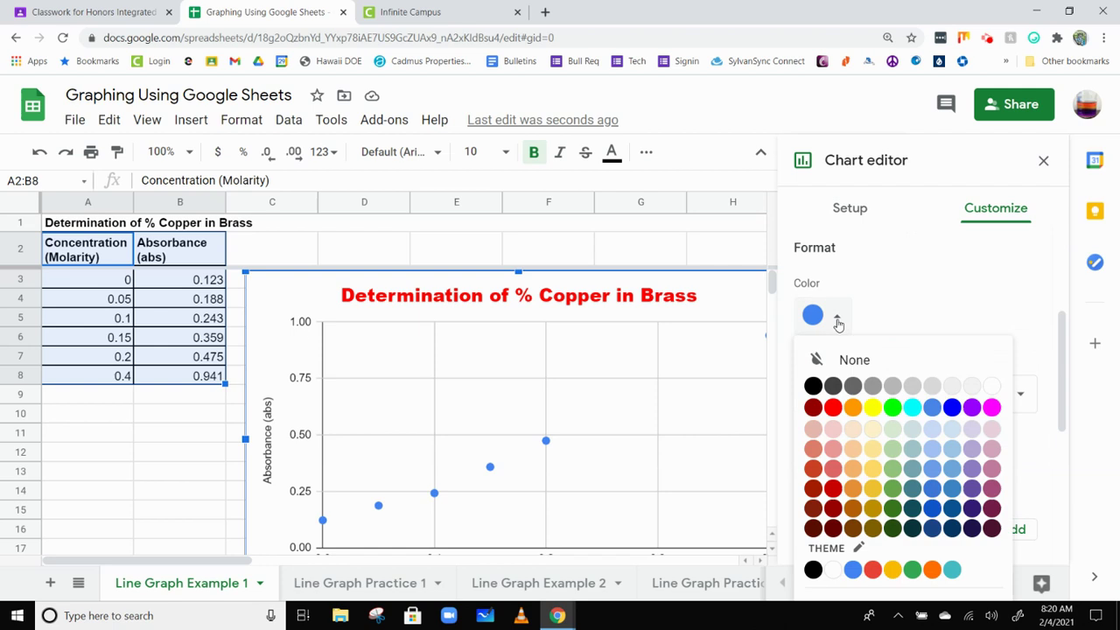
click(971, 408)
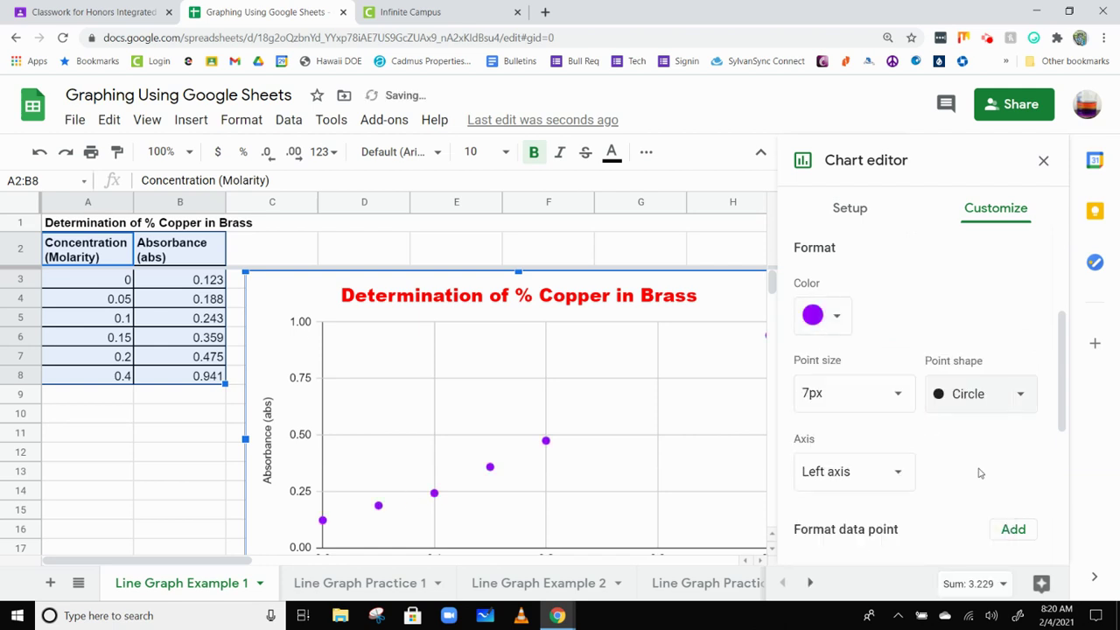
Step: Add a trendline of type Linear to the Absorbance (abs) series
scroll(980, 471, up, 2)
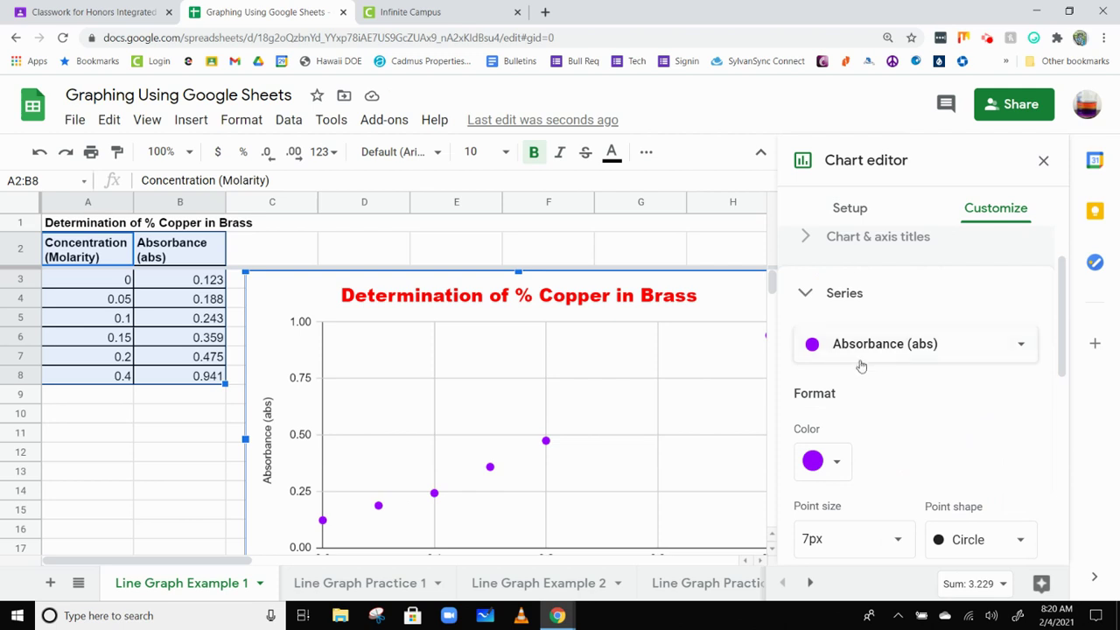
click(859, 360)
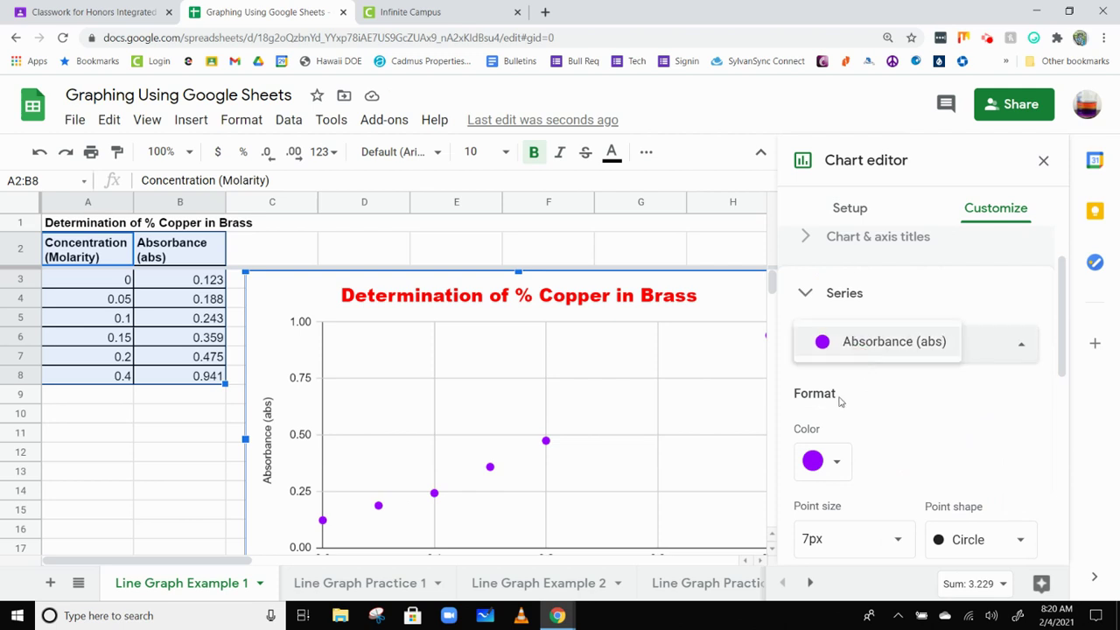
click(873, 420)
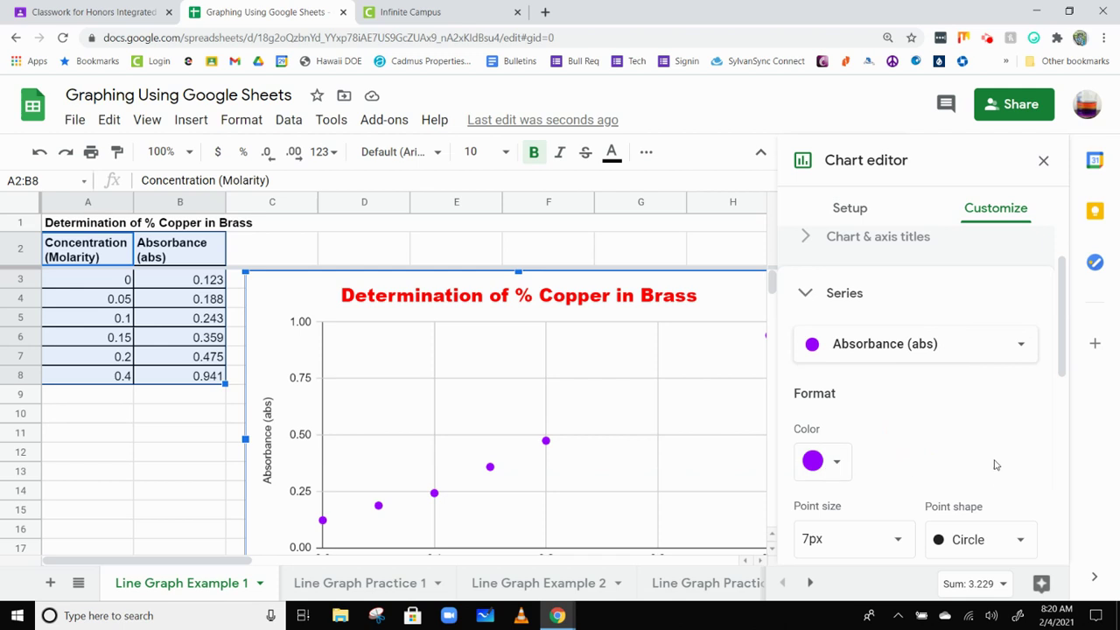
scroll(954, 392, down, 2)
scroll(950, 387, up, 2)
scroll(880, 371, down, 4)
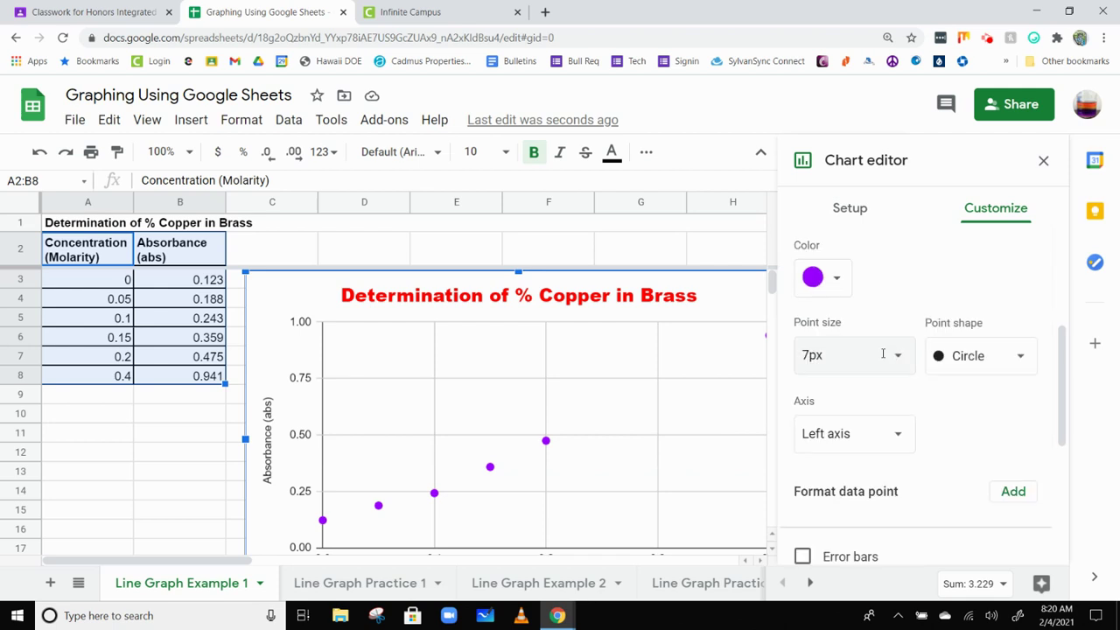
scroll(887, 355, down, 3)
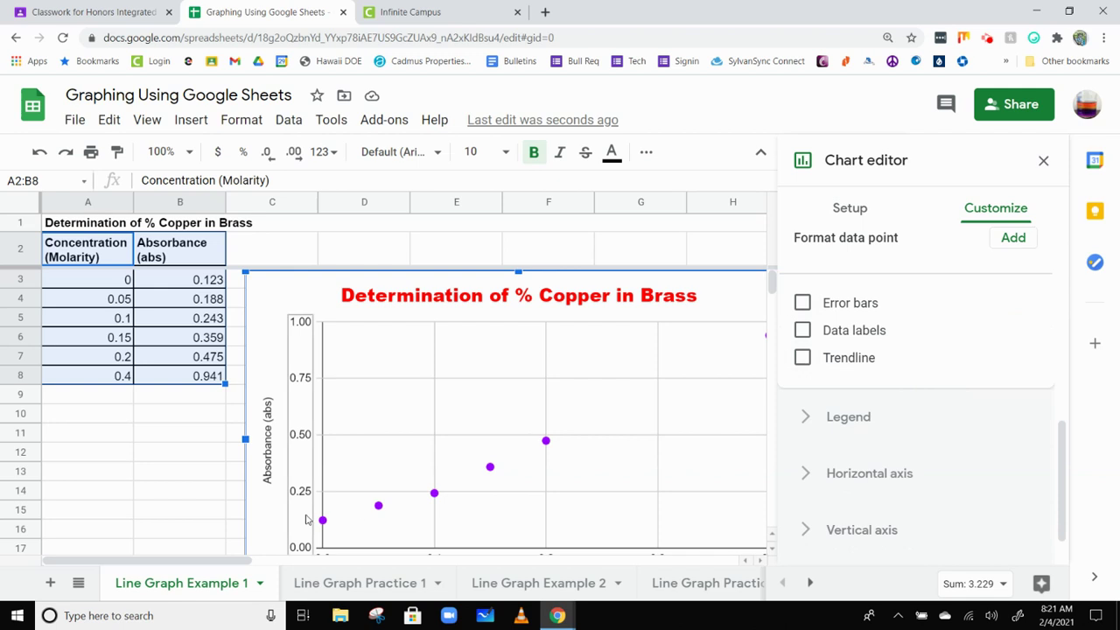
click(803, 359)
scroll(823, 368, down, 1)
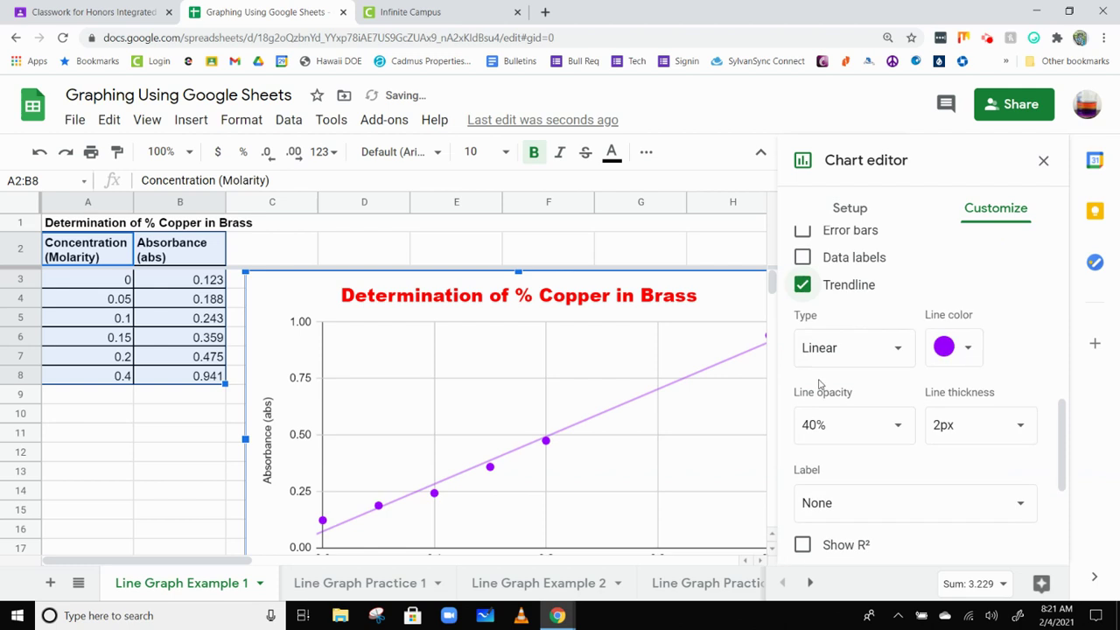
click(864, 354)
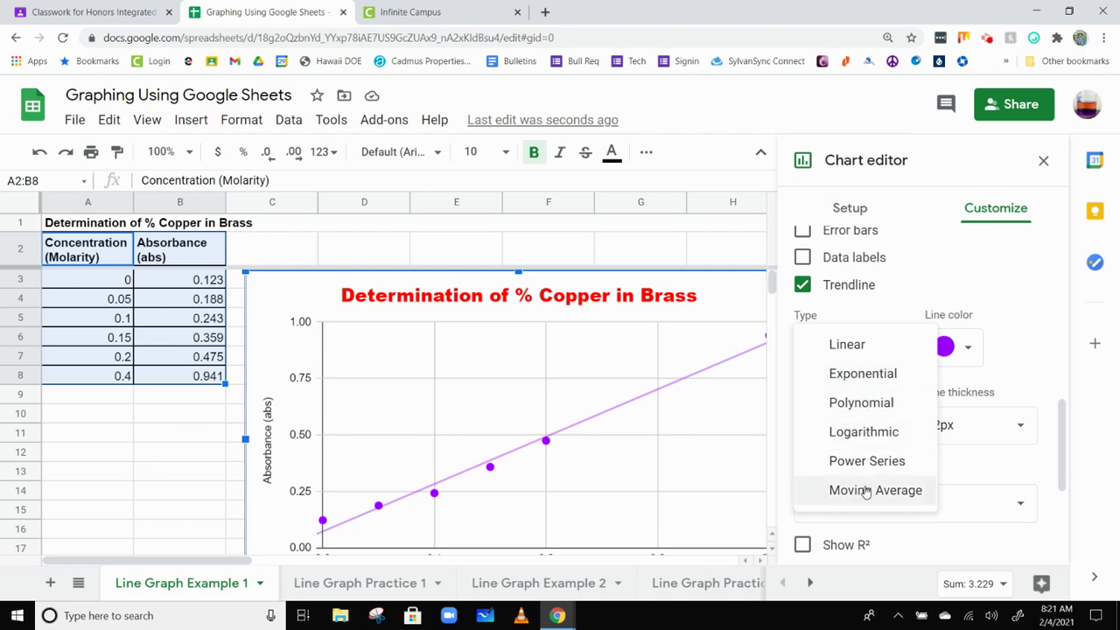
click(846, 344)
Step: Remove the trendline from the Absorbance (abs) series and add it back
click(879, 285)
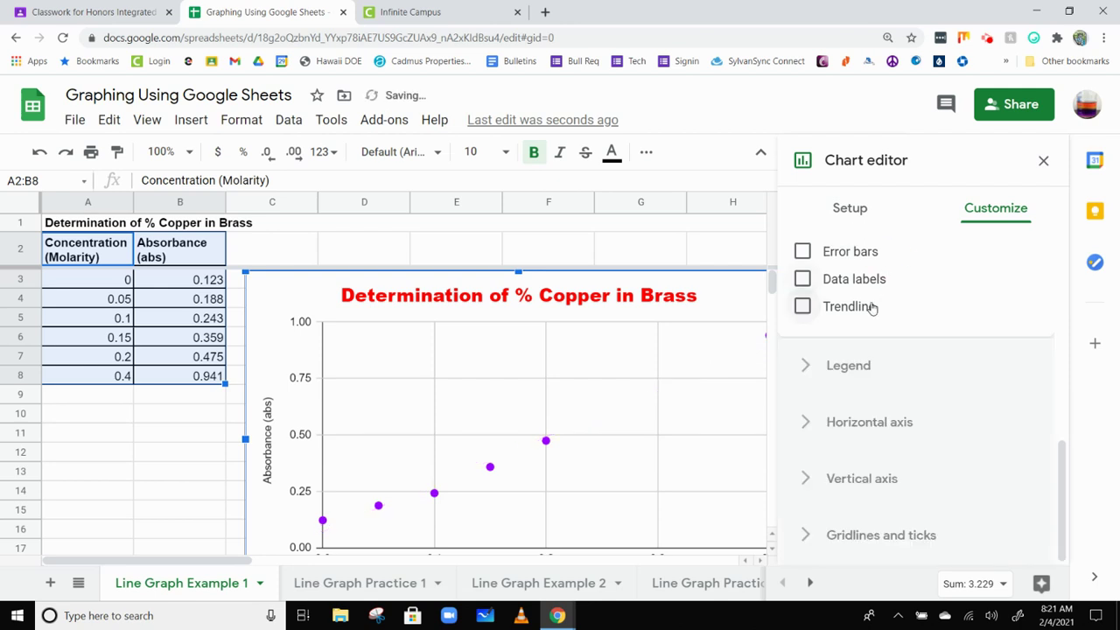
scroll(879, 368, up, 2)
click(851, 455)
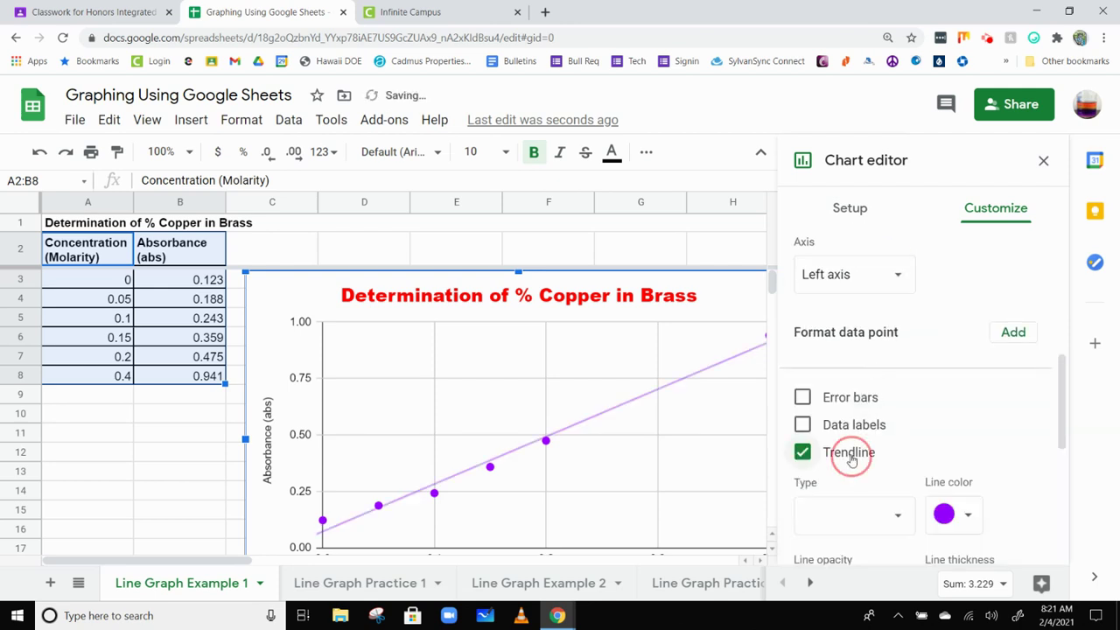
Step: Label the trendline with its equation and show its R² value in the legend
scroll(950, 412, down, 2)
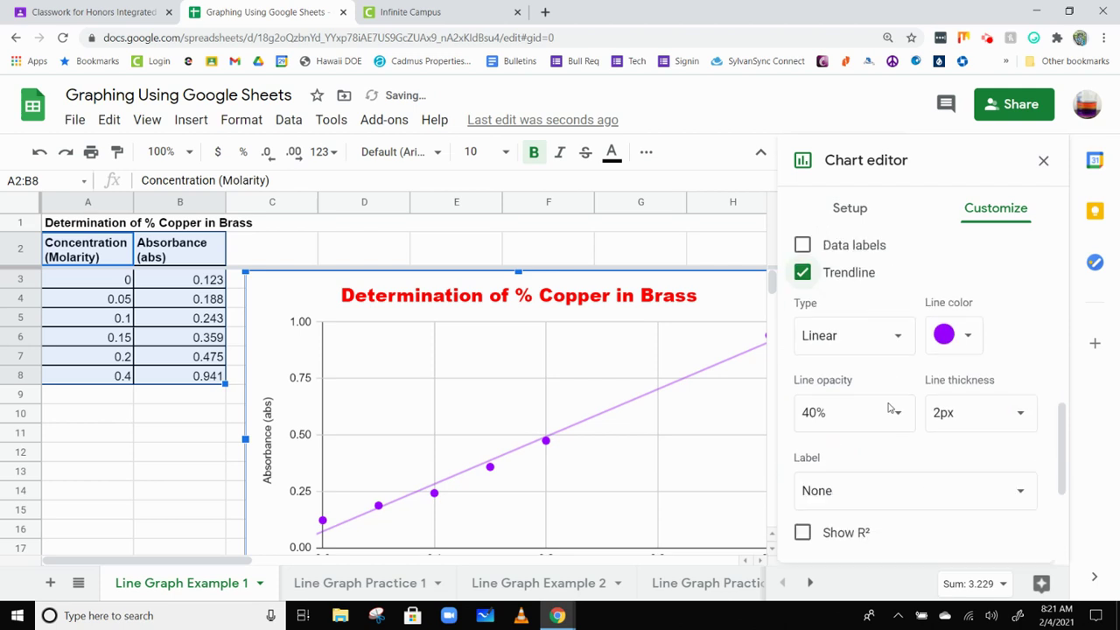
scroll(885, 408, down, 1)
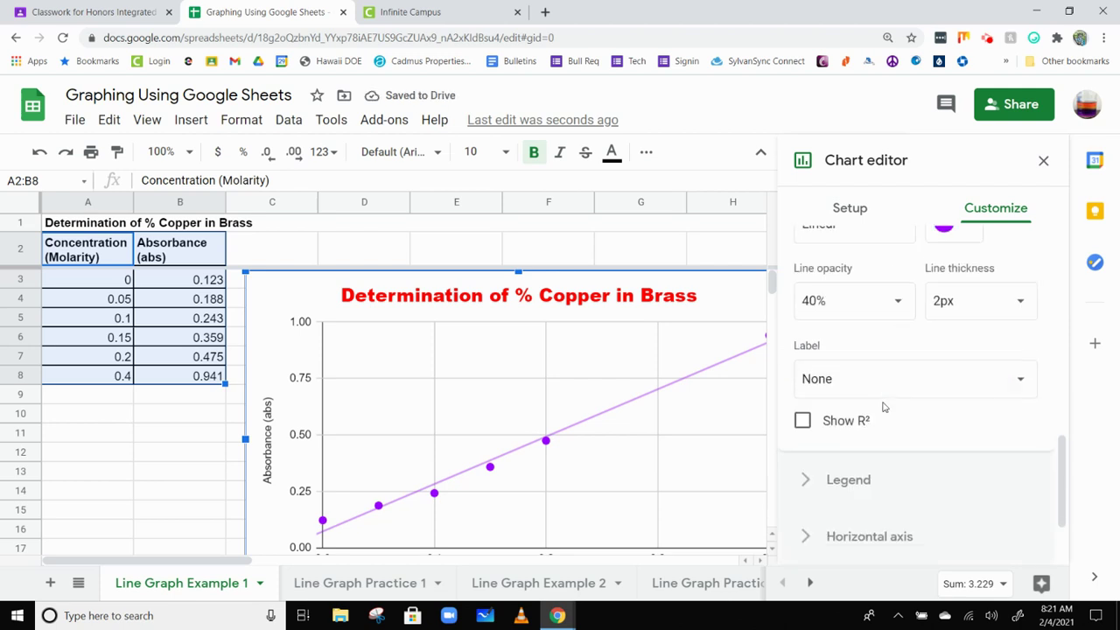
click(846, 378)
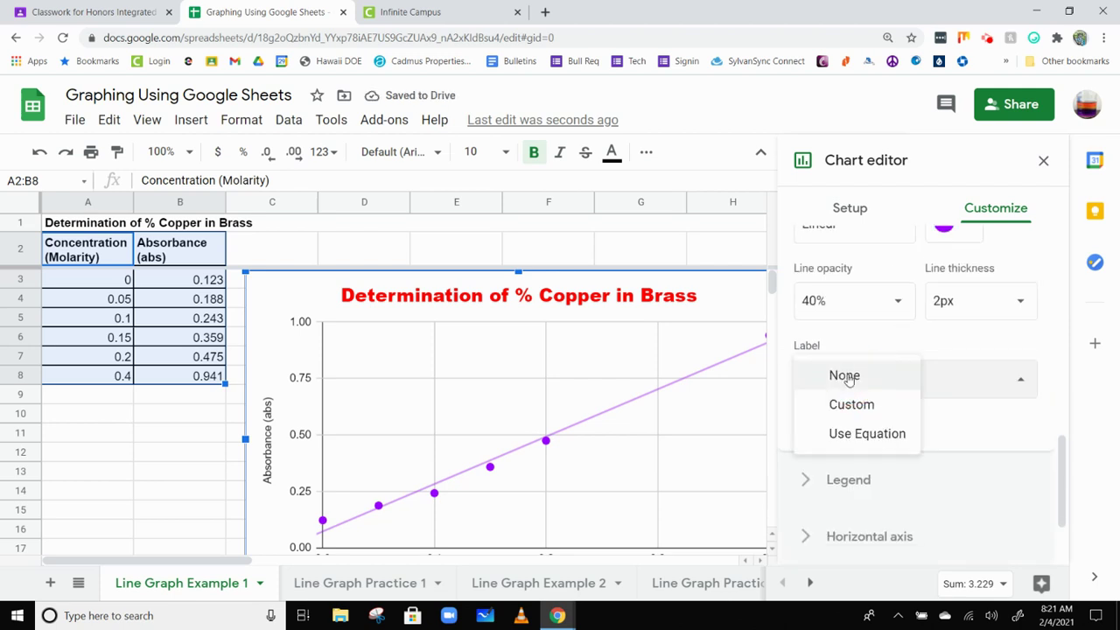
click(871, 434)
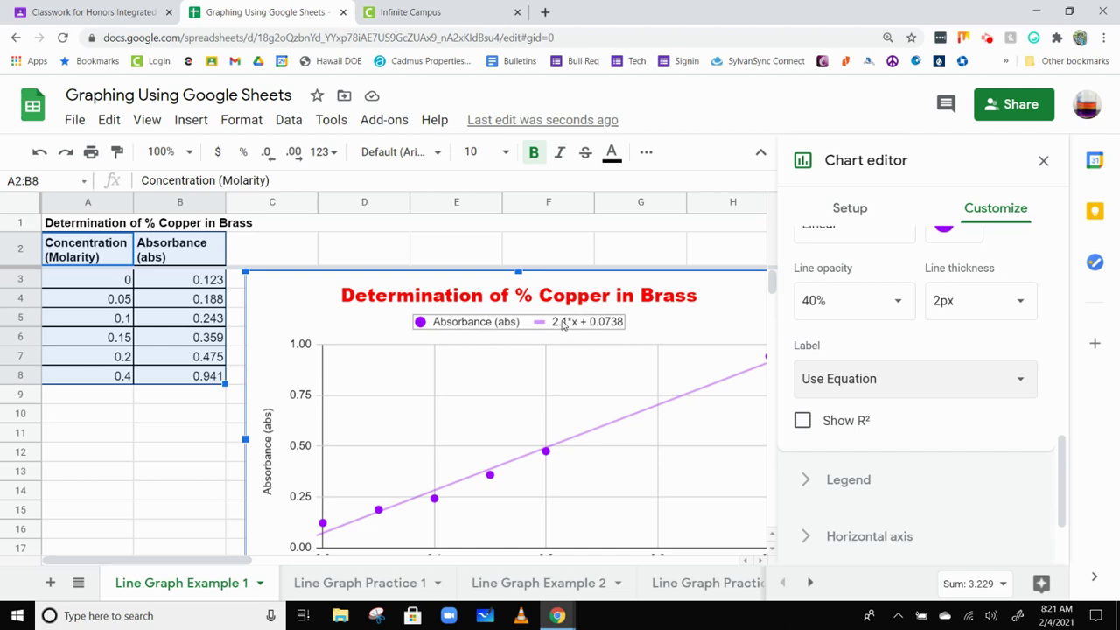
scroll(792, 411, down, 2)
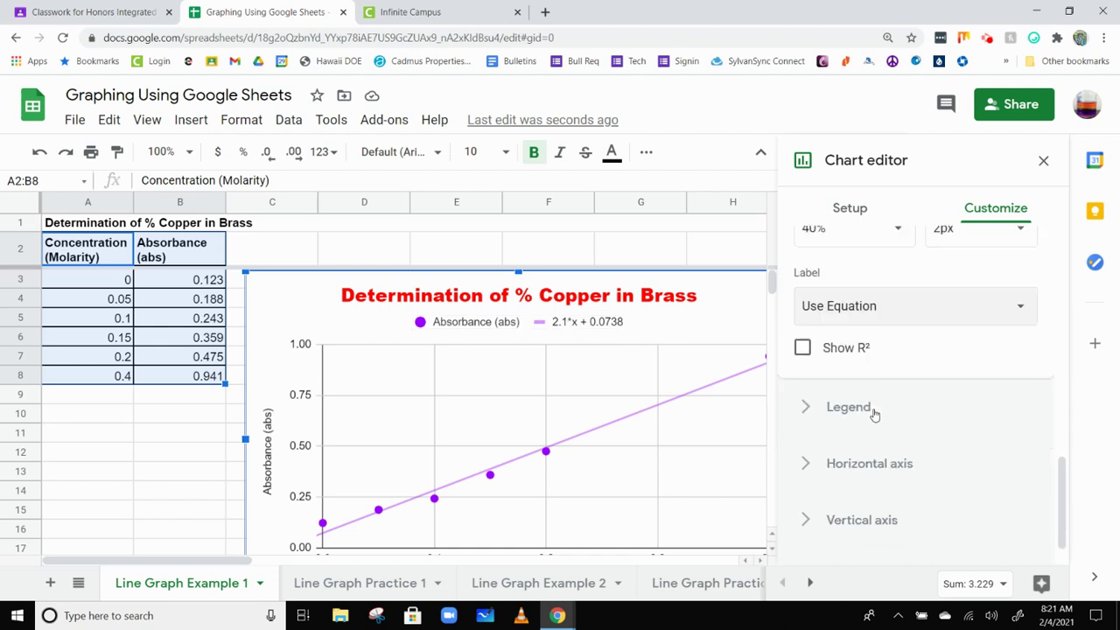
click(802, 348)
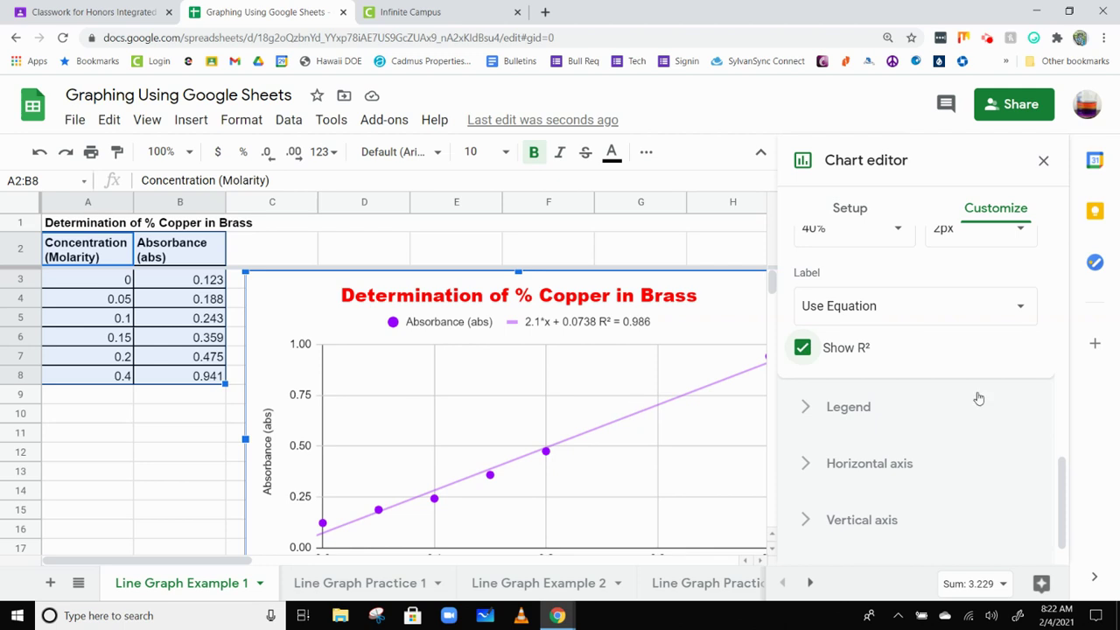
Step: Review the series and trendline settings, then the horizontal axis options for minimum, maximum, scale factor, slant labels and number format
scroll(969, 395, down, 1)
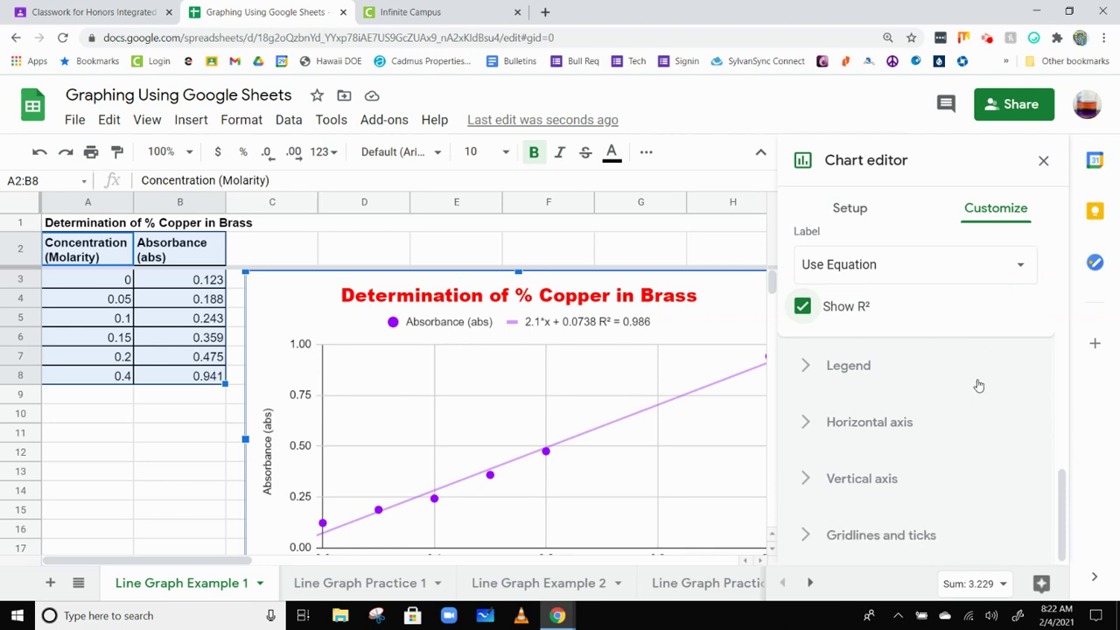
scroll(971, 385, up, 3)
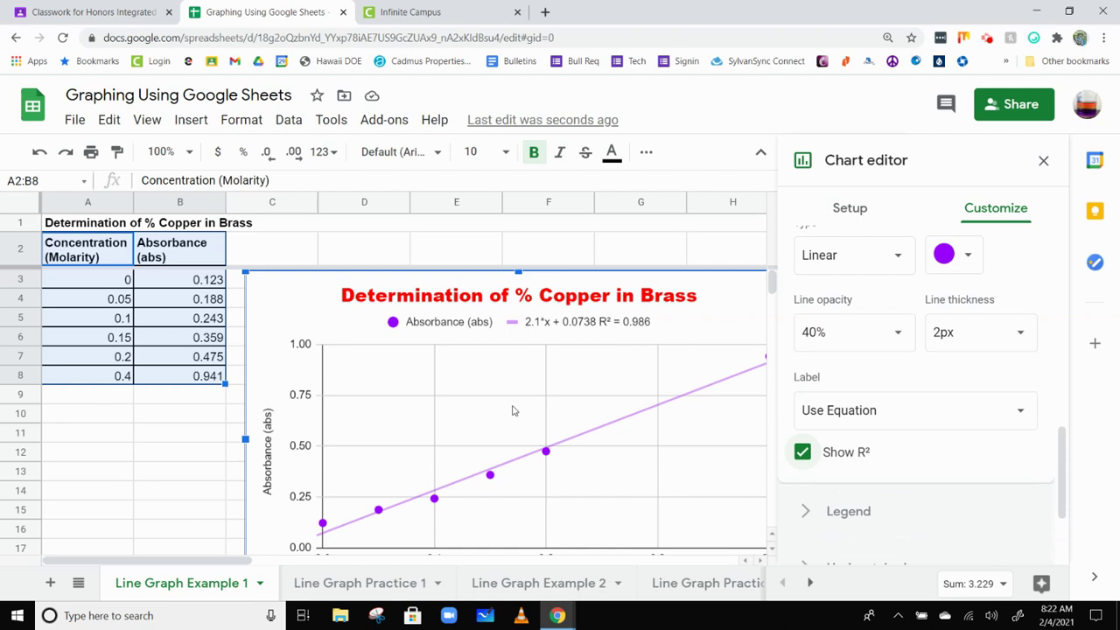
scroll(796, 449, down, 2)
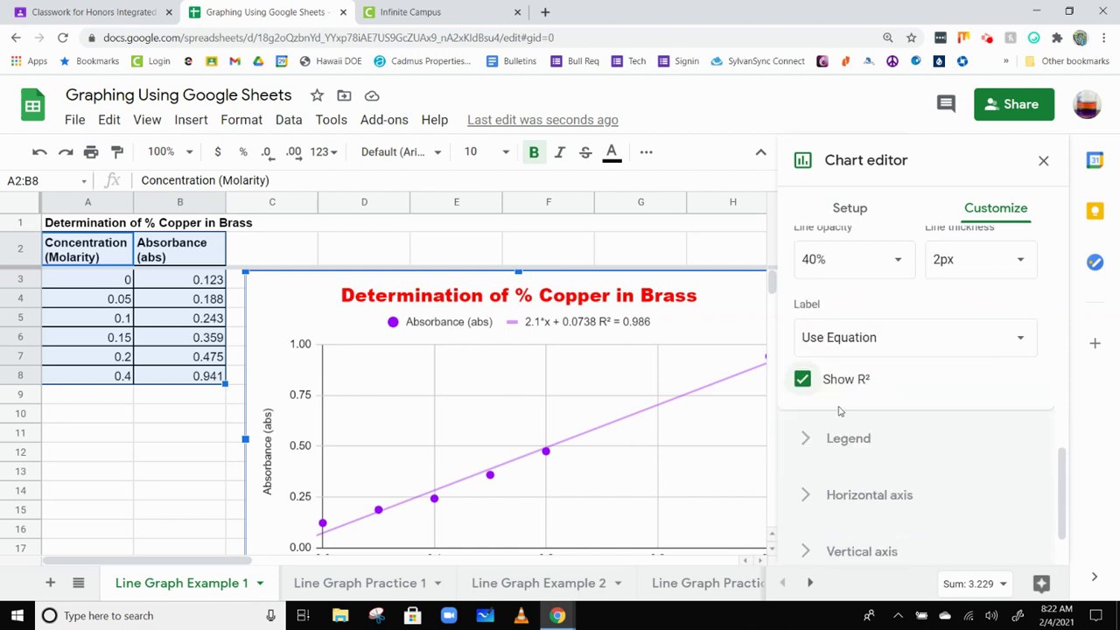
scroll(839, 410, up, 5)
scroll(839, 390, up, 6)
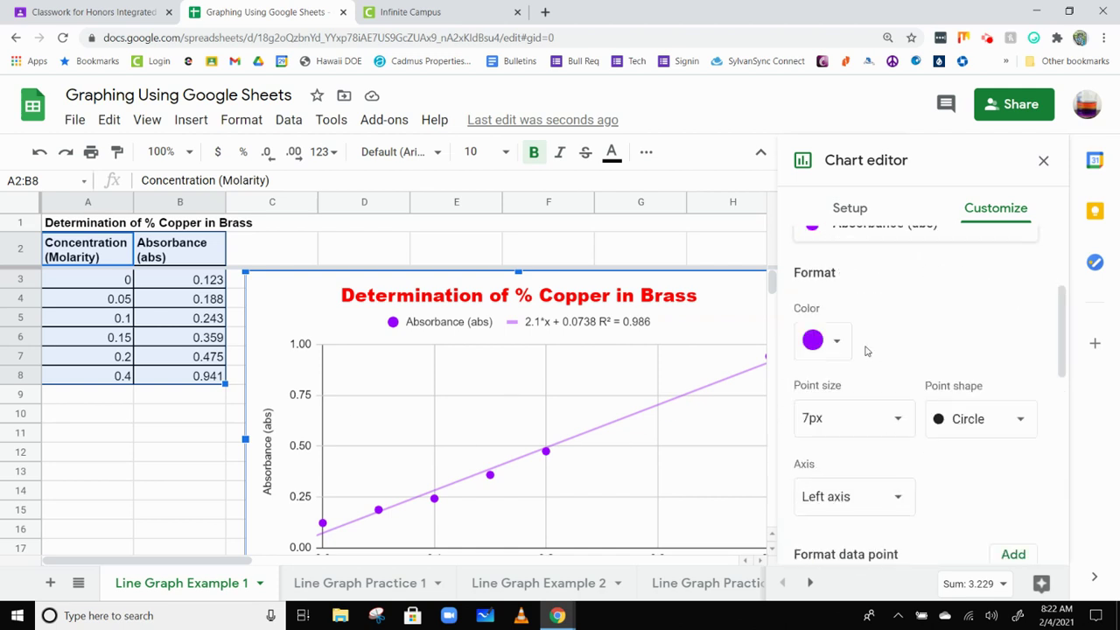
click(838, 368)
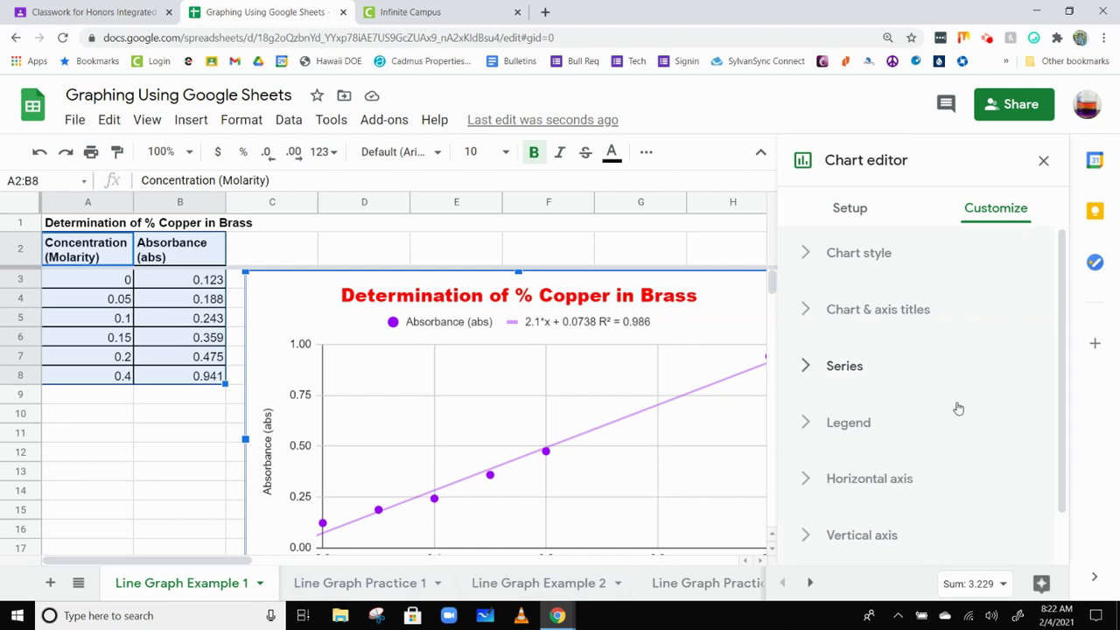
click(803, 367)
scroll(951, 385, down, 1)
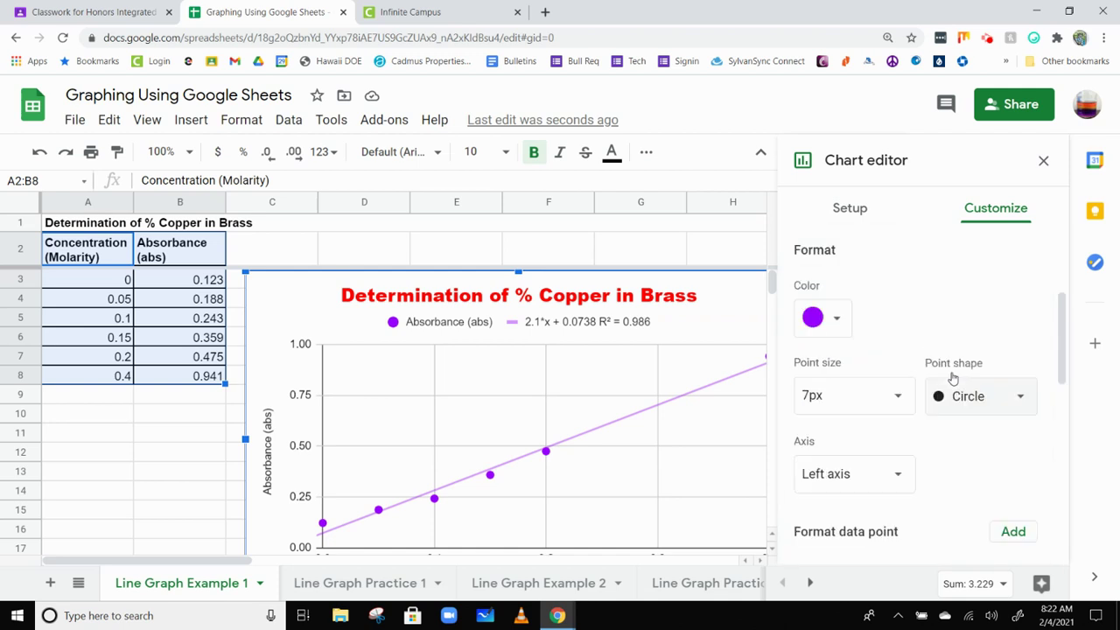
scroll(952, 378, down, 6)
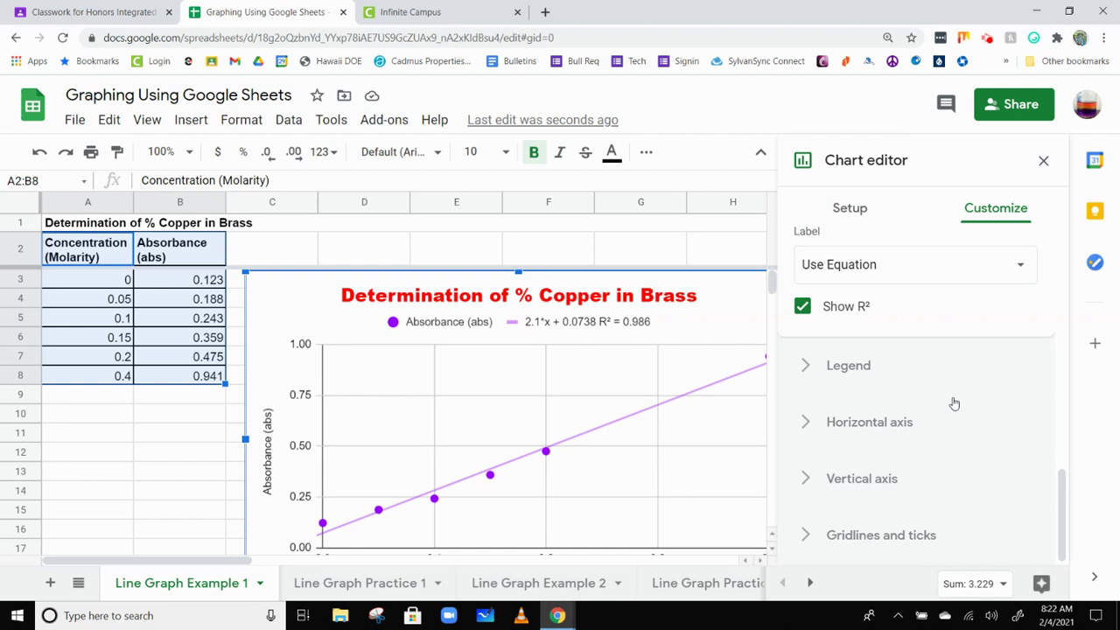
click(802, 423)
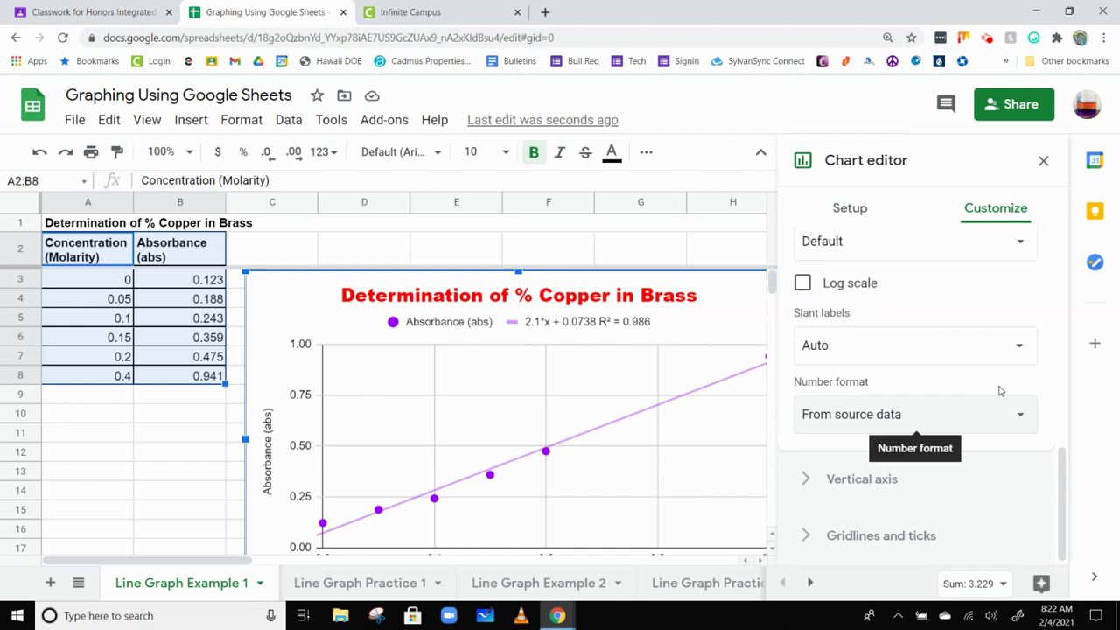
scroll(1000, 390, up, 4)
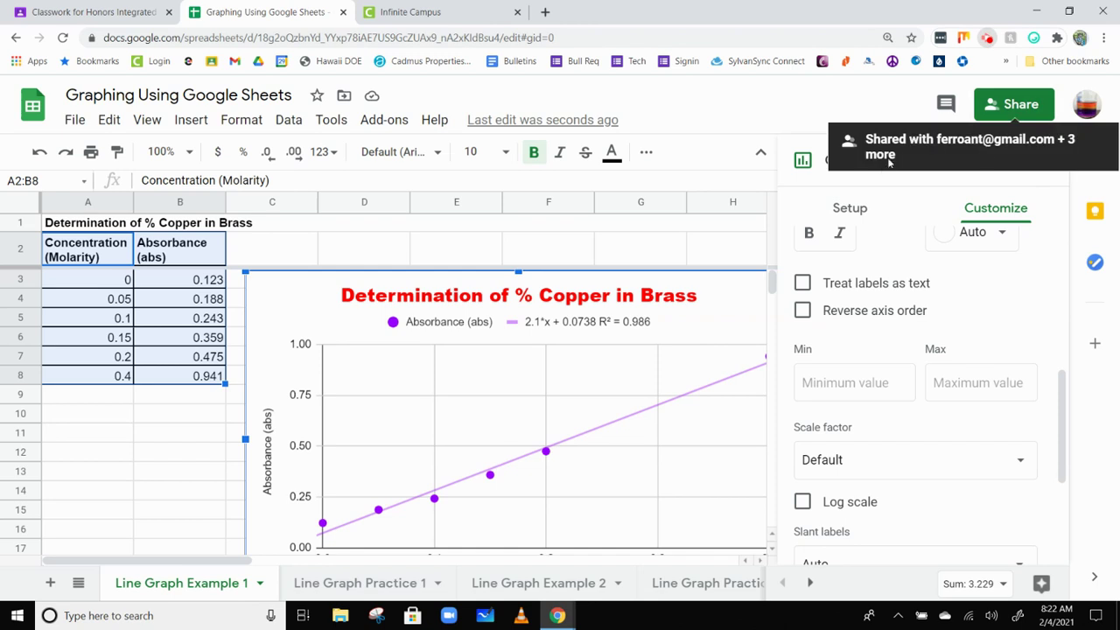
key(alt+shift+s)
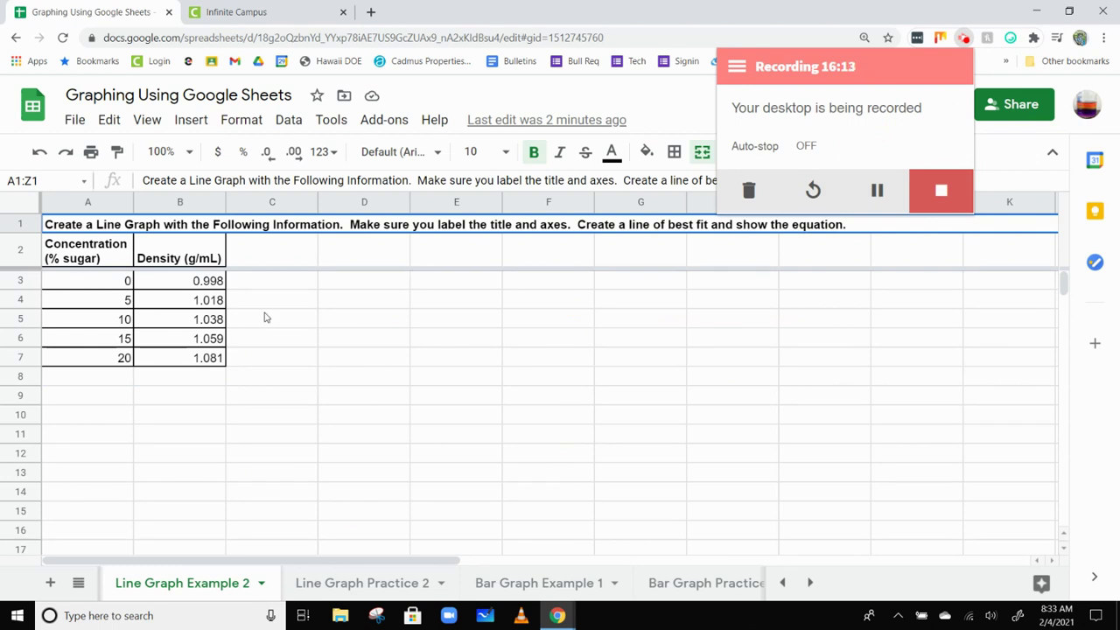
Step: Insert a chart from the concentration and density data in A2:B7 on the Line Graph Example 2 sheet
click(321, 401)
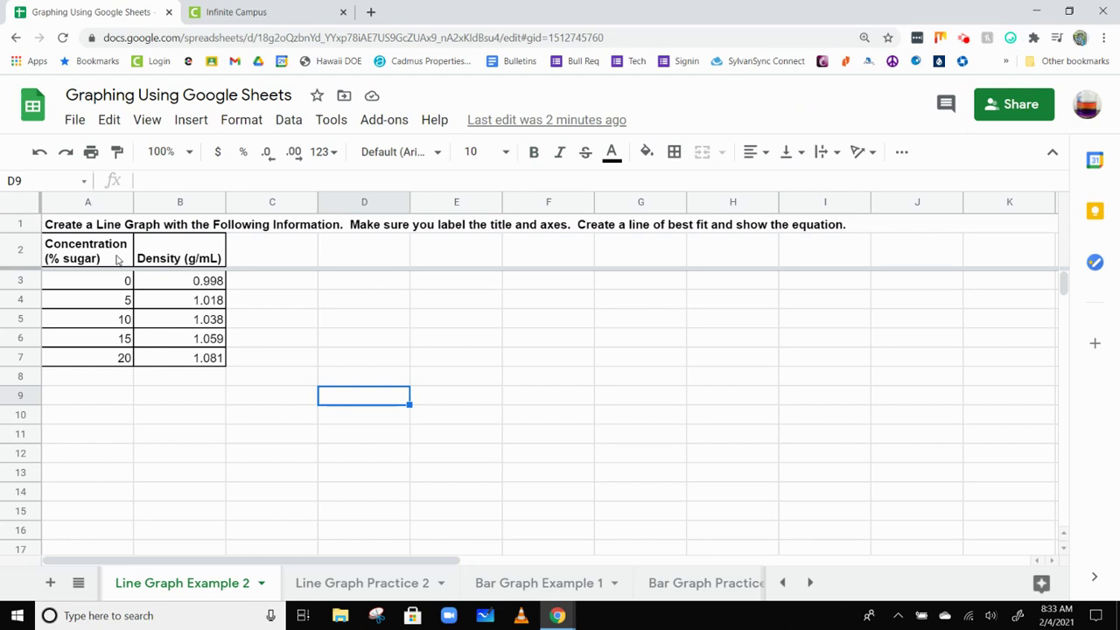
click(115, 260)
drag(116, 261, 184, 357)
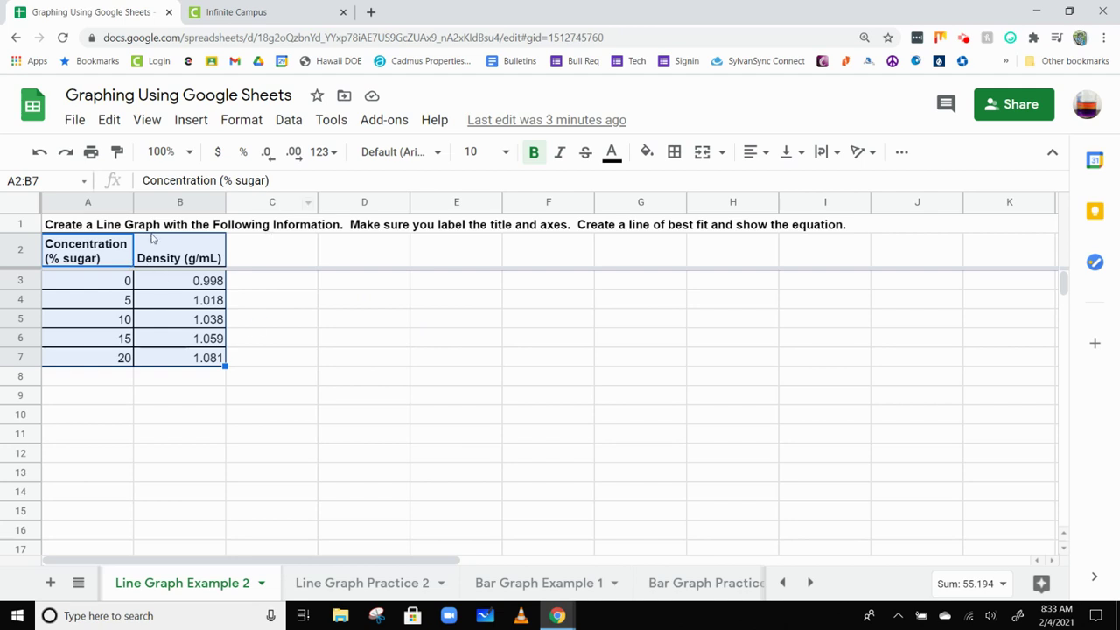
click(901, 154)
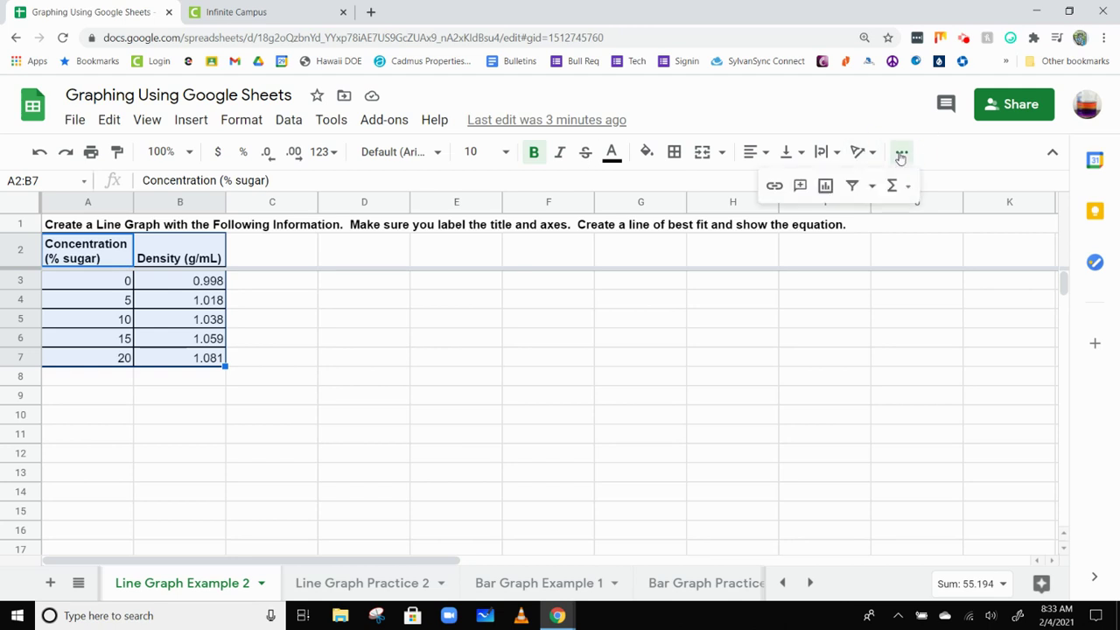
click(829, 186)
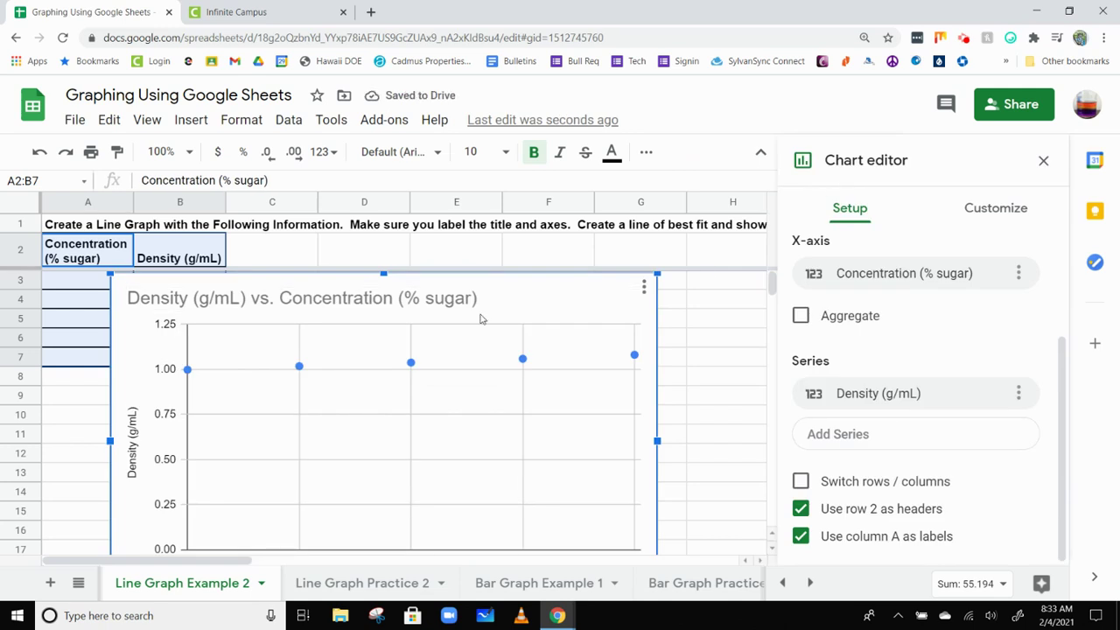
Step: Center the title of the density versus concentration chart
click(454, 296)
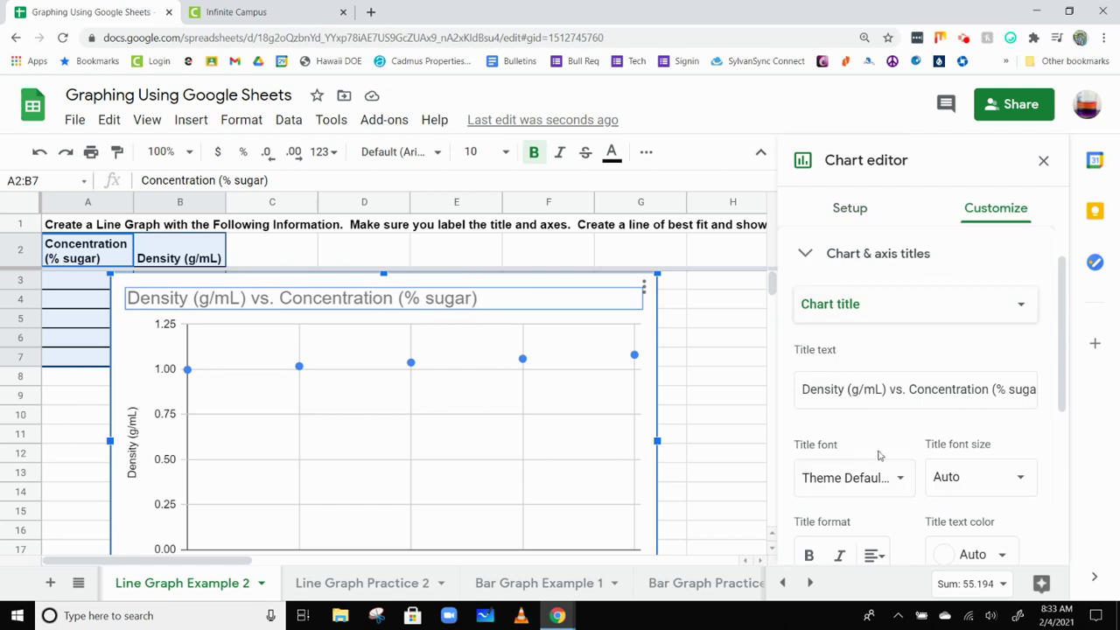
click(875, 551)
click(901, 516)
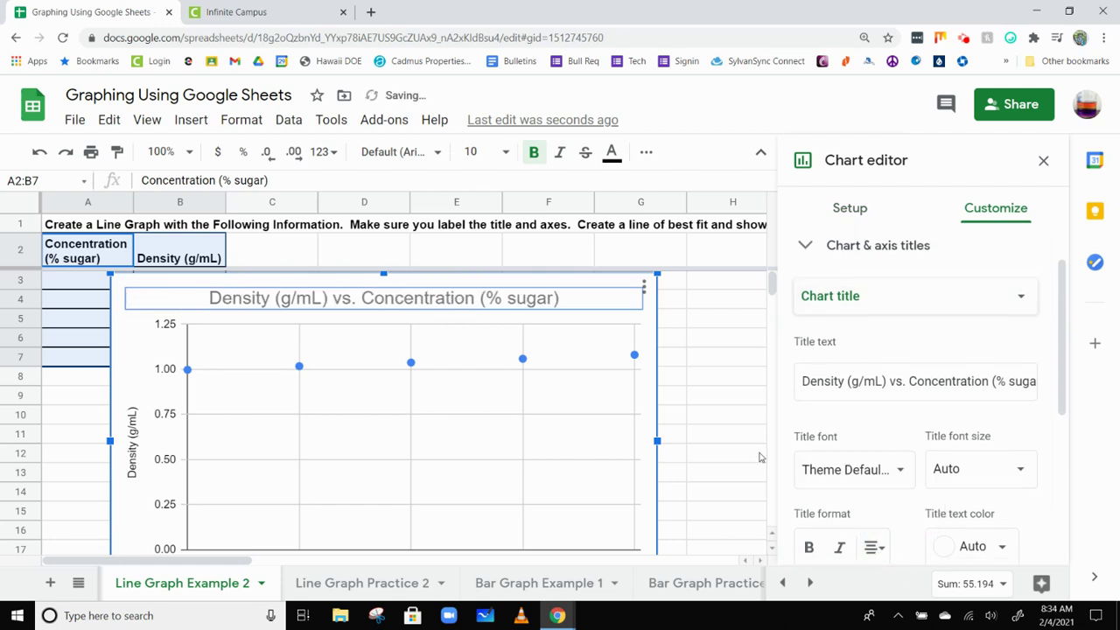
Step: Move the chart about one column to the right to uncover more of the data table, and collapse the chart and axis title settings
drag(656, 358, 739, 336)
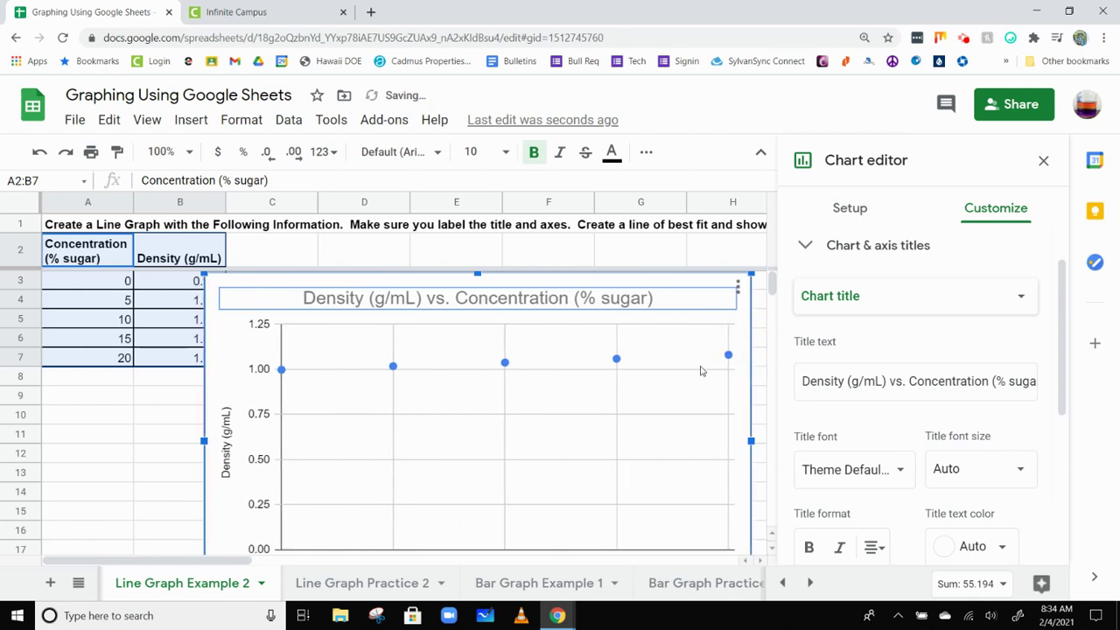
scroll(704, 367, down, 1)
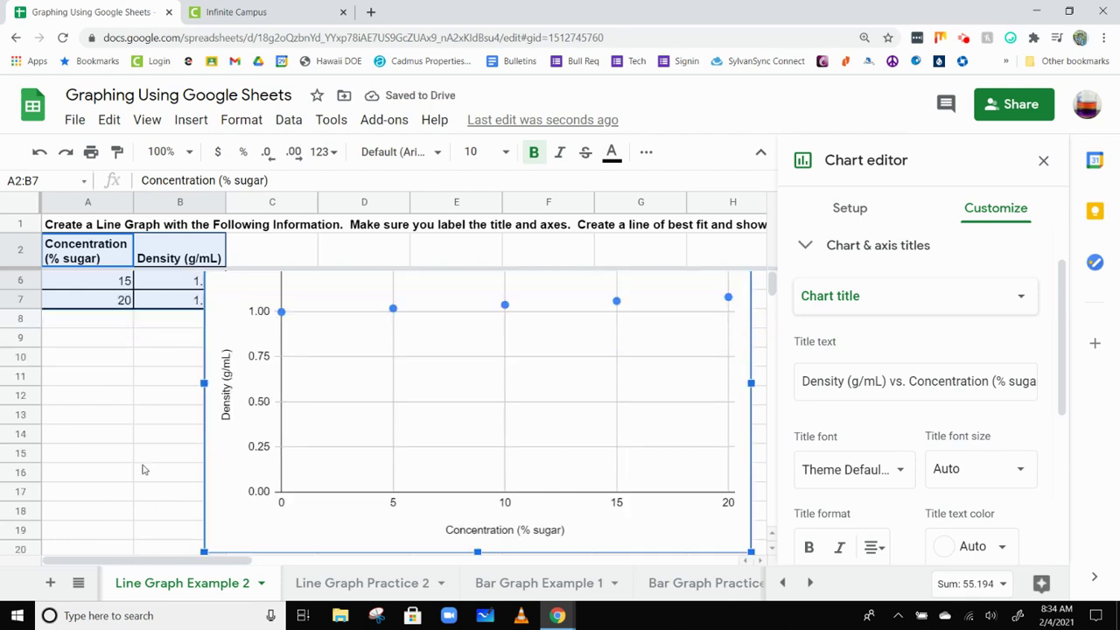
scroll(142, 464, up, 1)
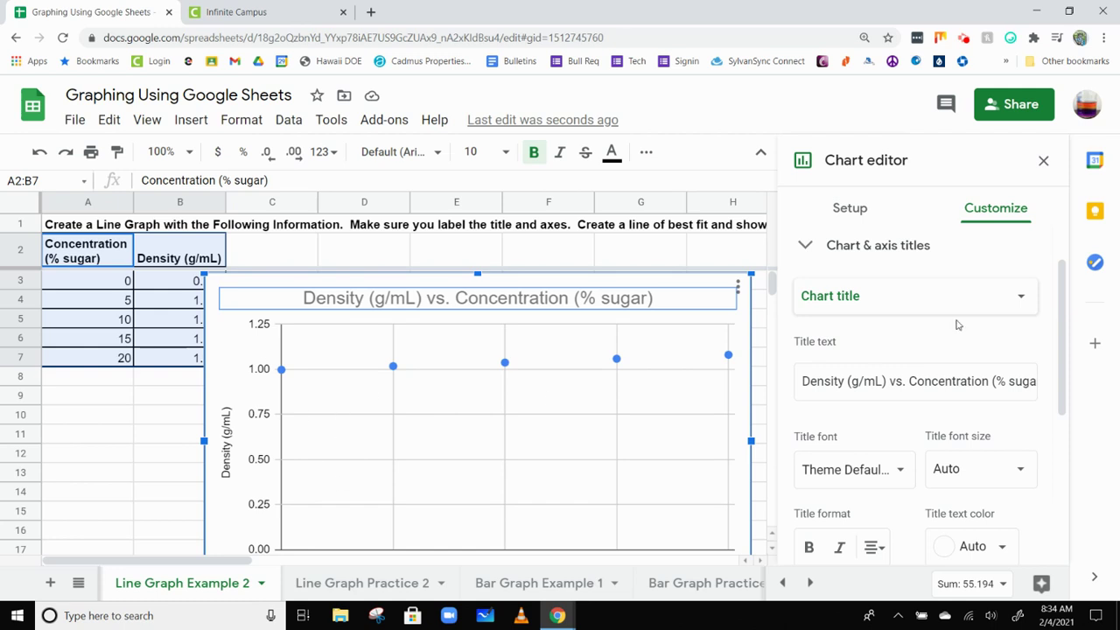
click(804, 247)
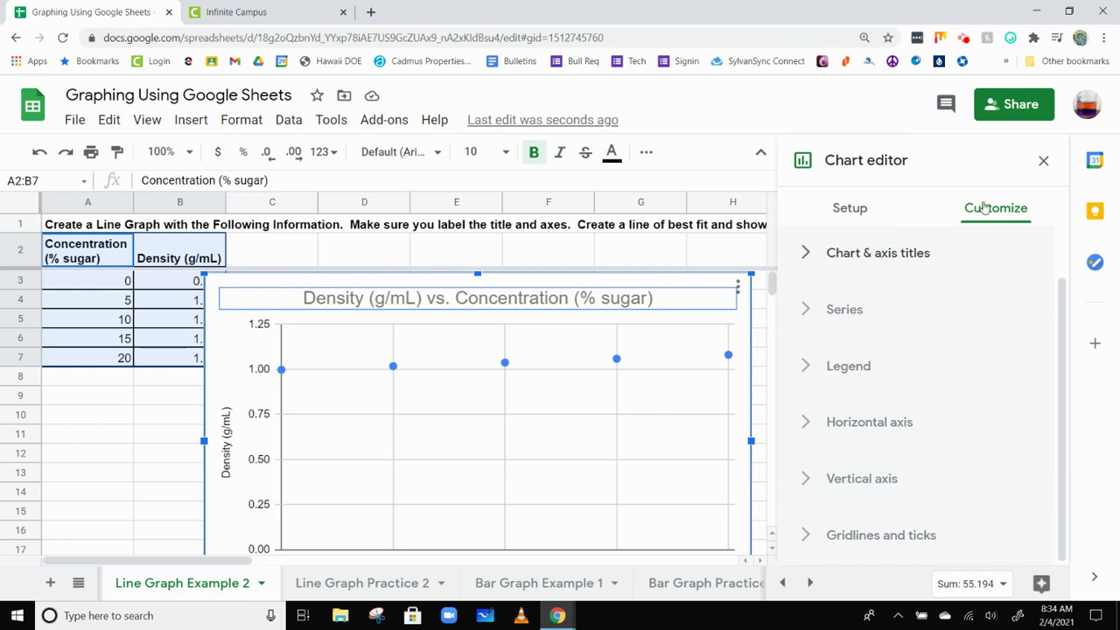
Step: Review the Density series options for color, point size, point shape, axis, error bars, data labels and trendline
click(863, 211)
click(973, 214)
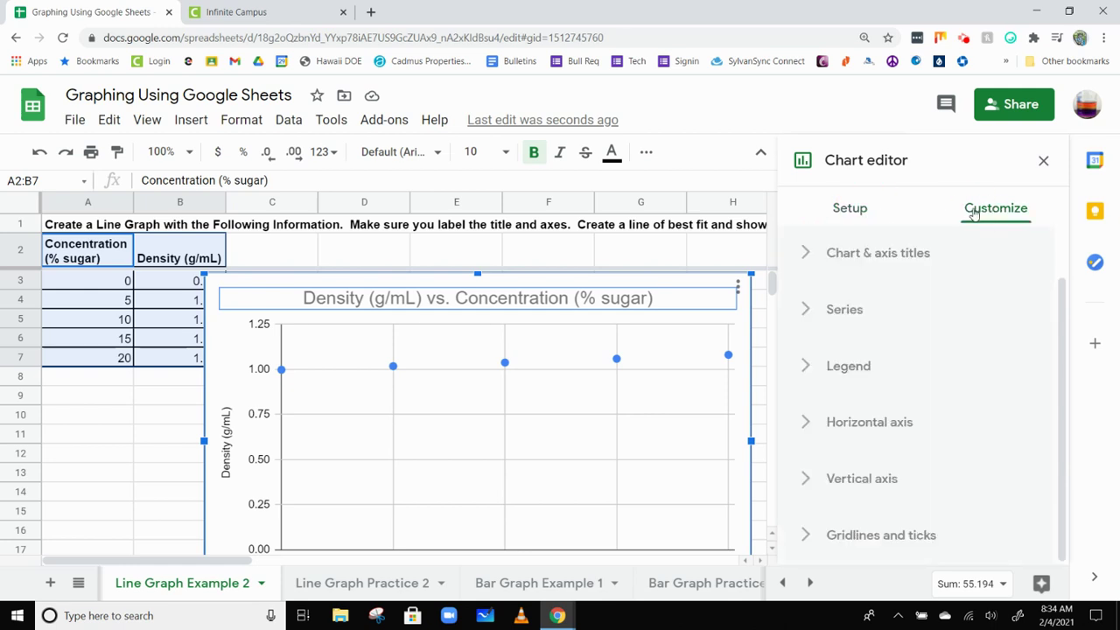
click(806, 313)
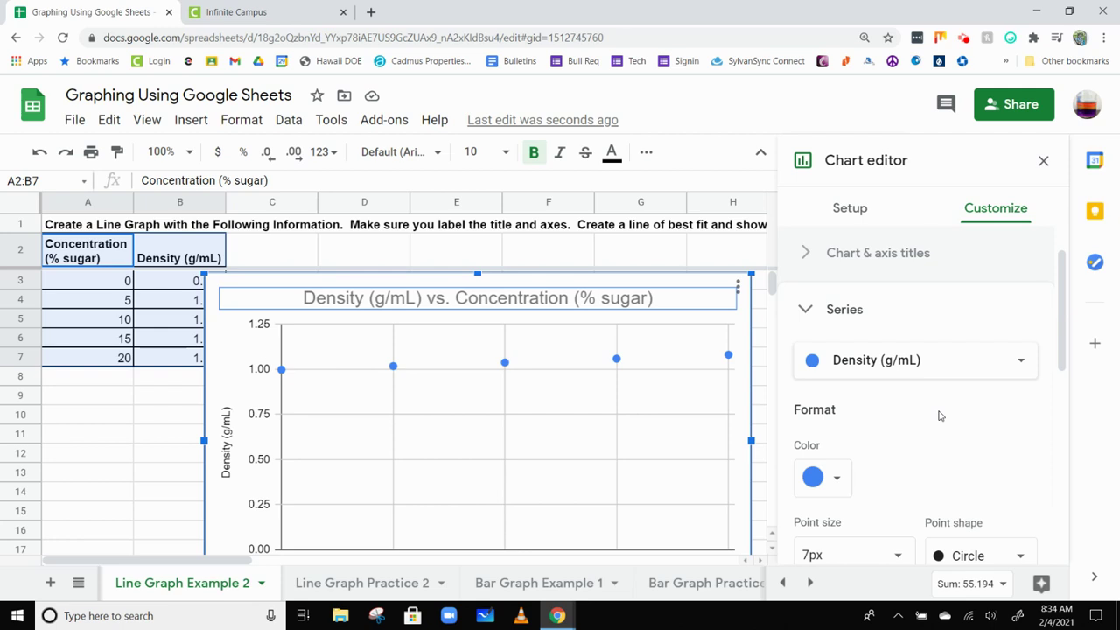
click(934, 370)
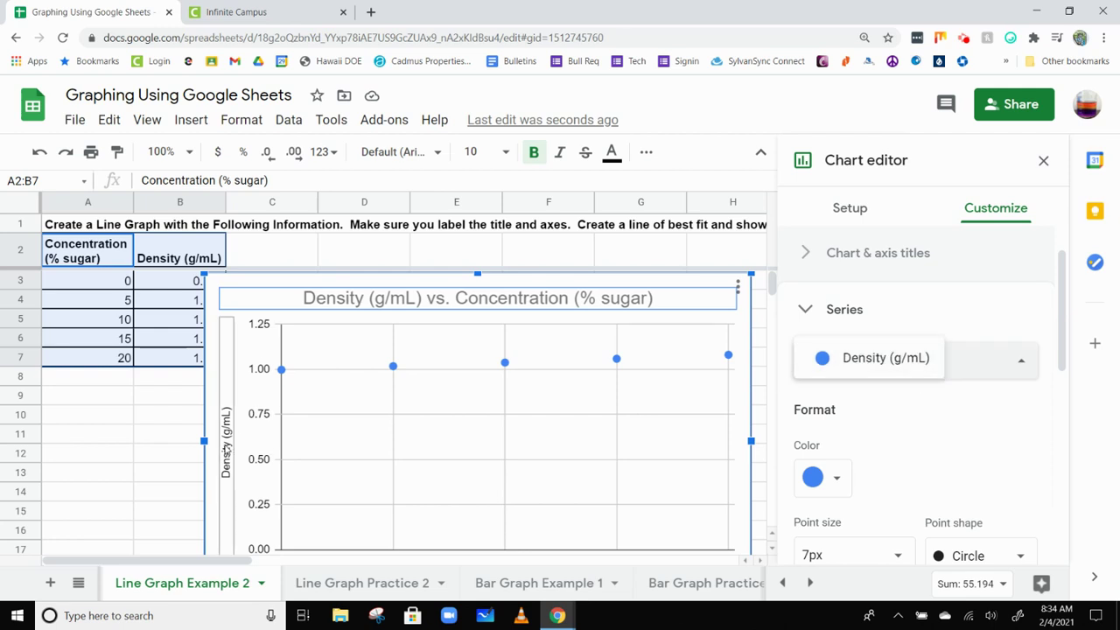
click(959, 415)
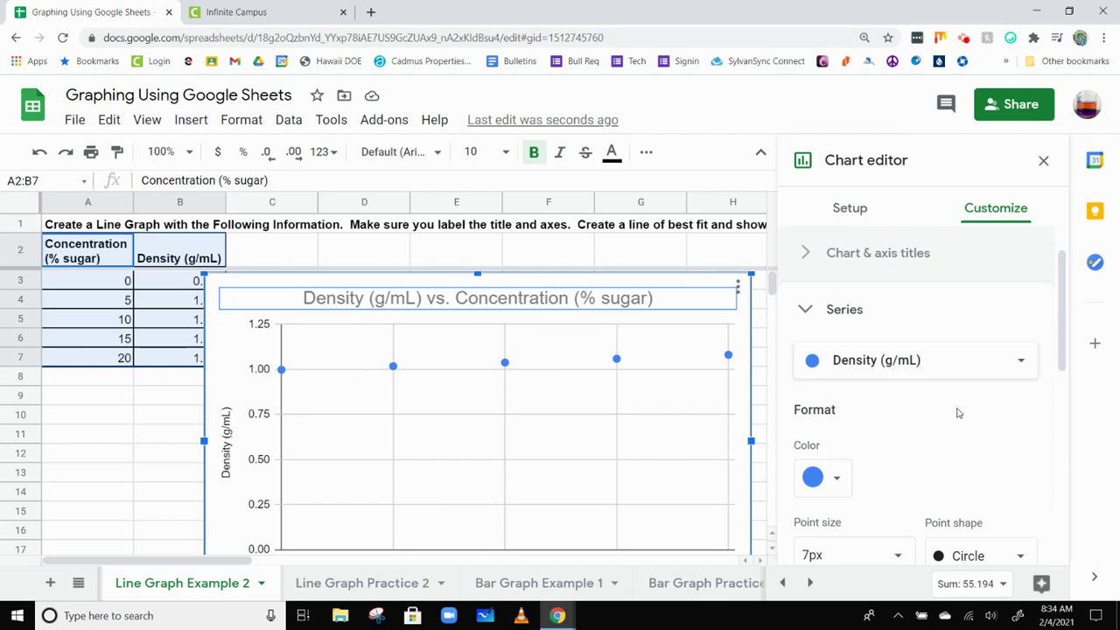
scroll(918, 377, down, 3)
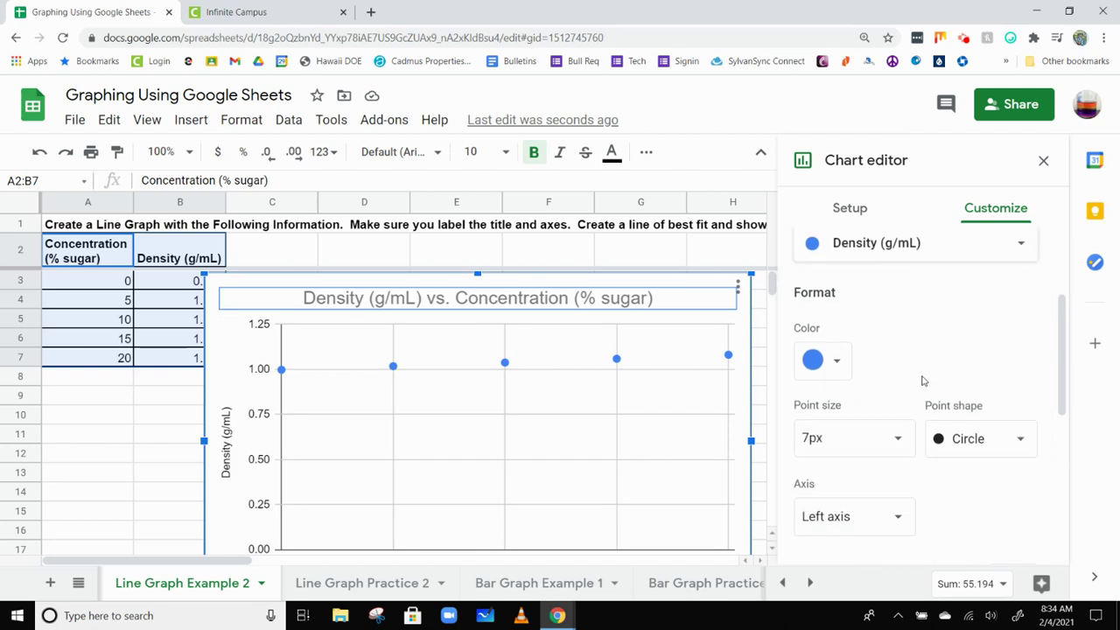
scroll(925, 380, down, 3)
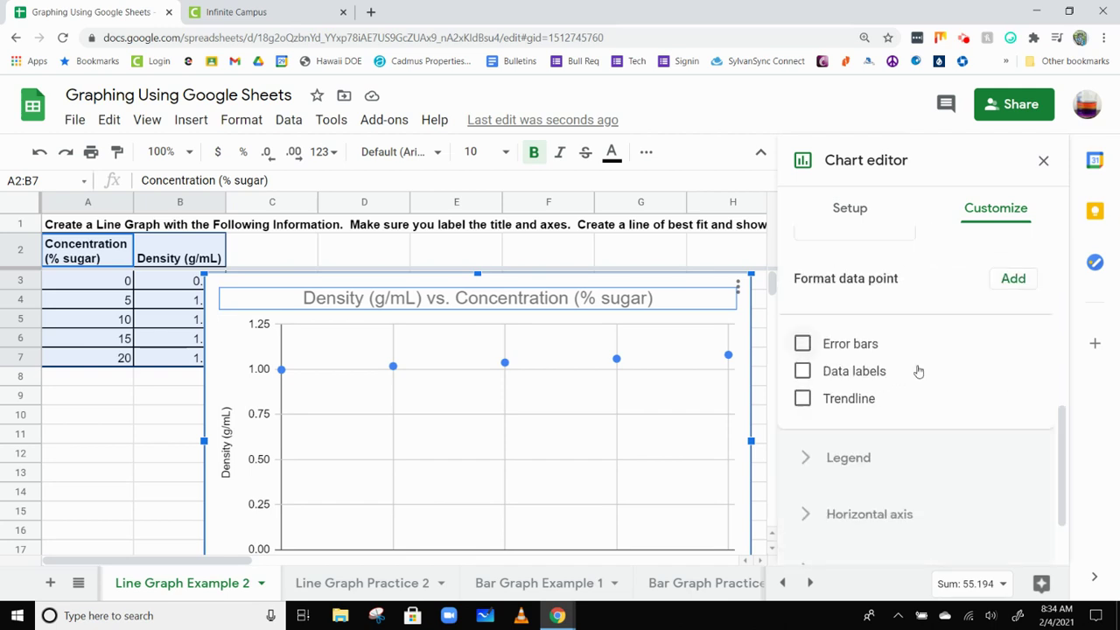
scroll(920, 370, down, 1)
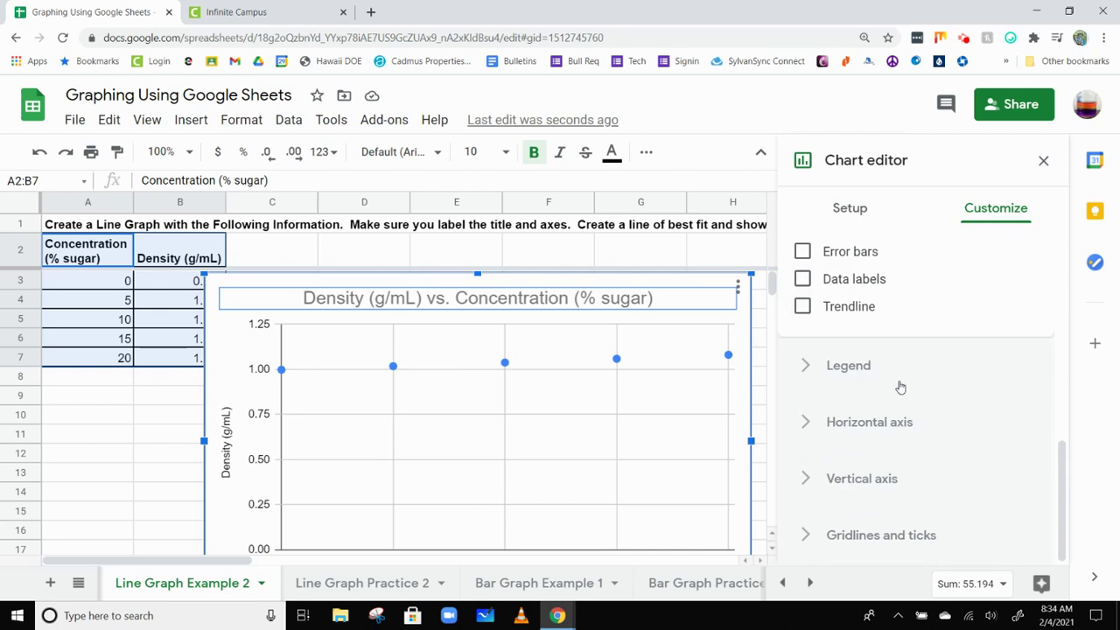
Step: Set the vertical axis minimum of the density chart to .9
click(861, 474)
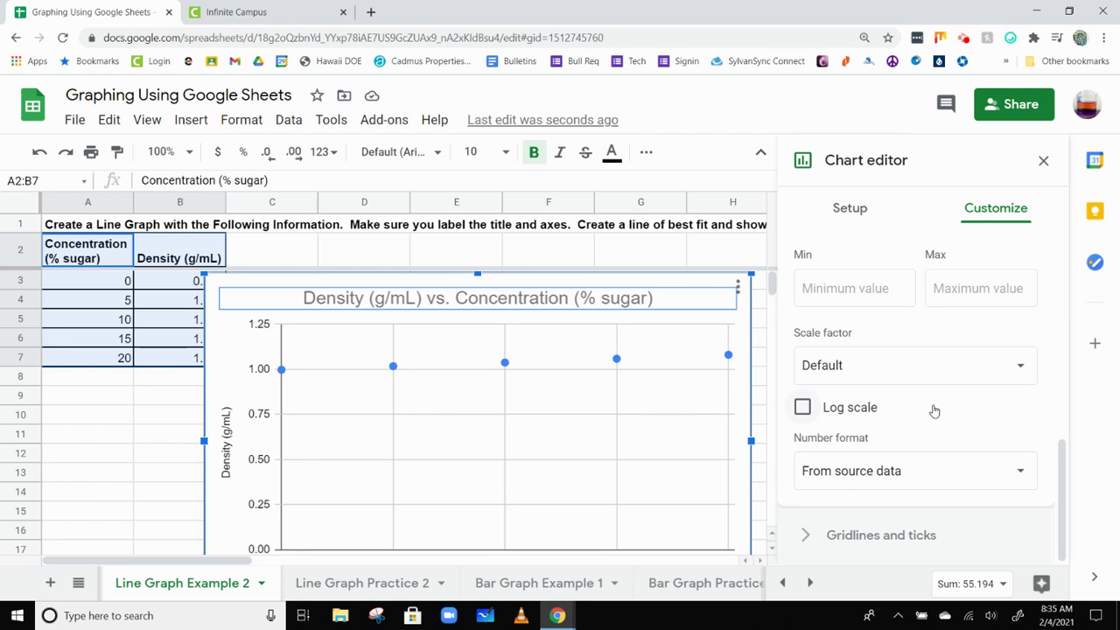
scroll(934, 411, up, 3)
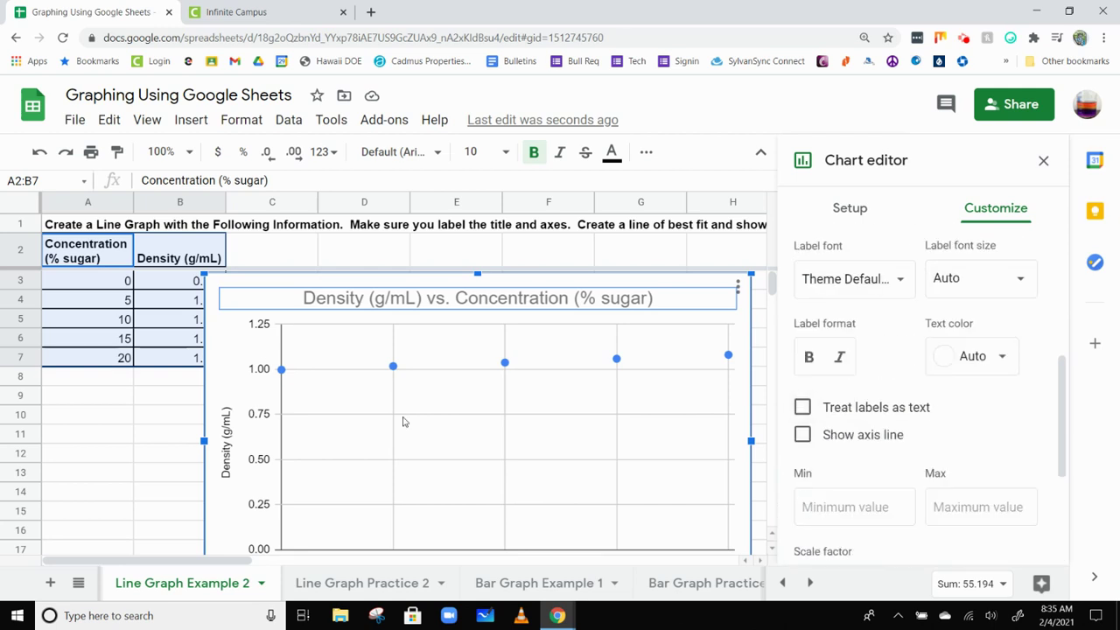
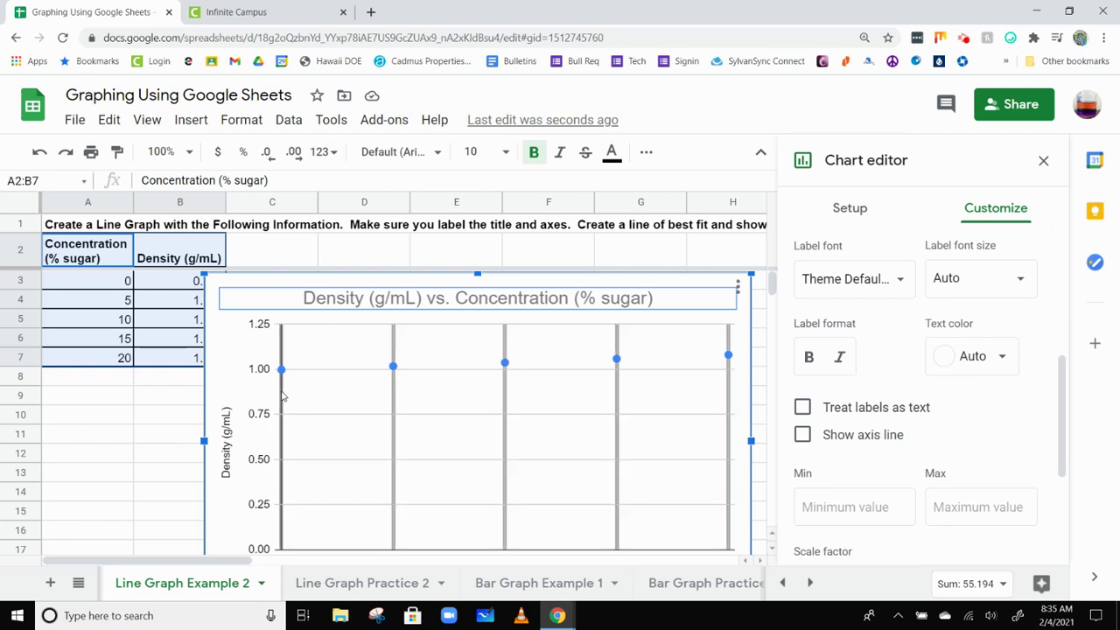
click(848, 506)
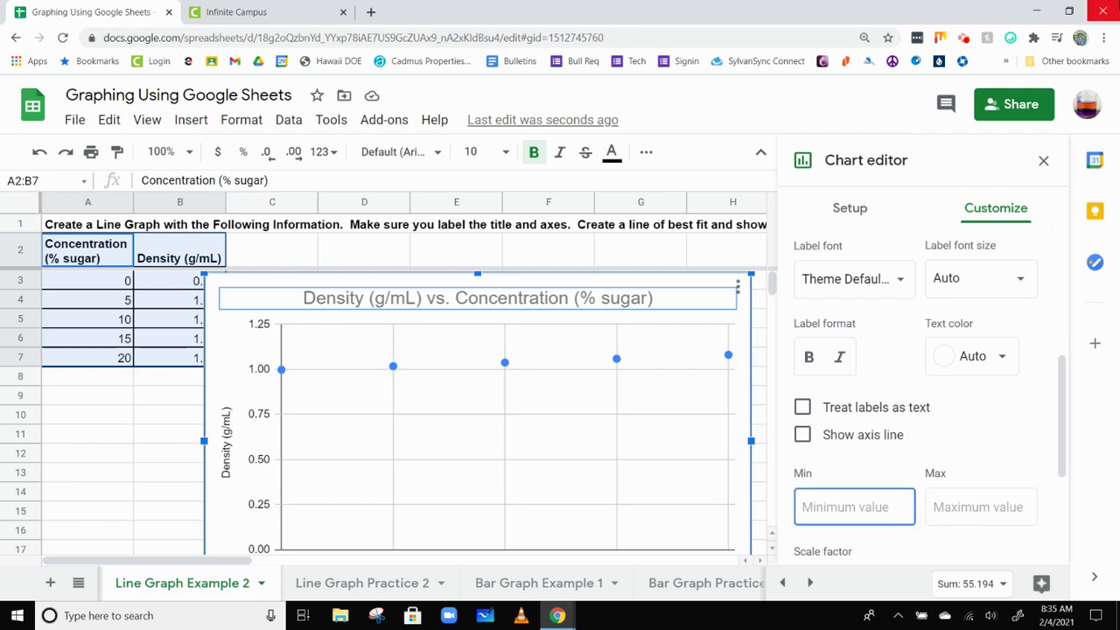
text(.9)
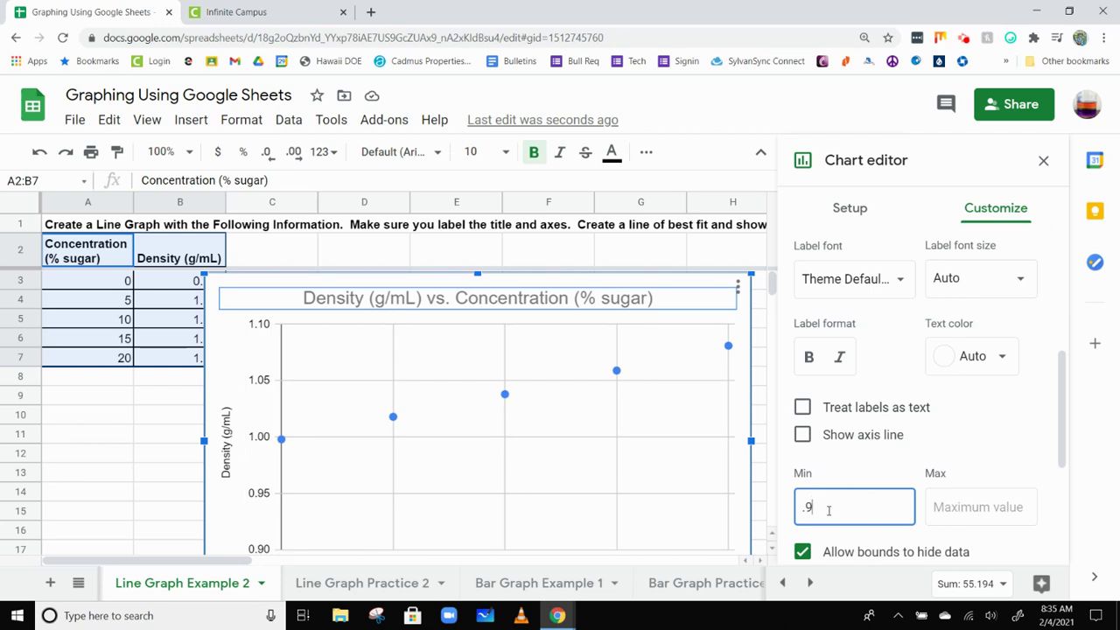
Step: Raise the vertical axis minimum of the density chart to 0.95
text(5)
scroll(852, 481, down, 1)
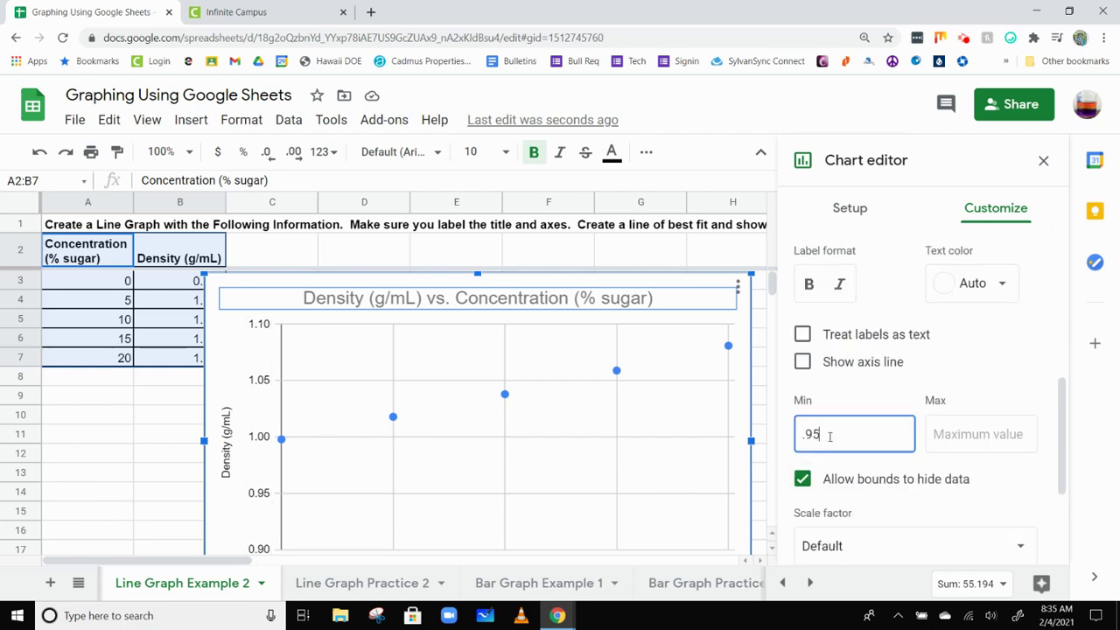
triple_click(818, 434)
text(0)
click(972, 377)
scroll(263, 434, down, 1)
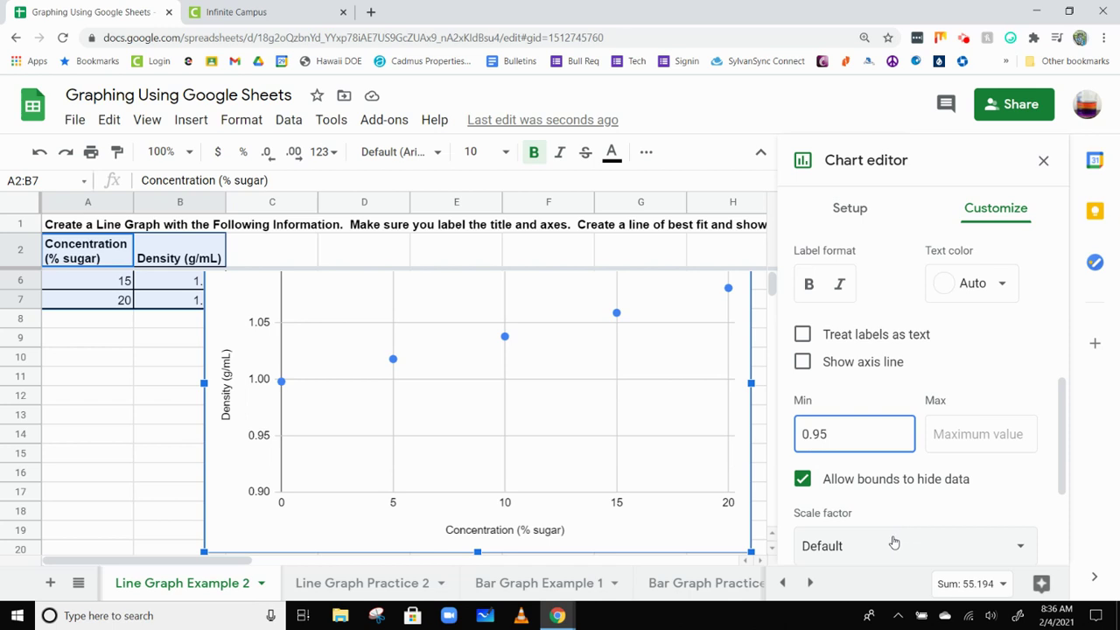
scroll(890, 537, down, 1)
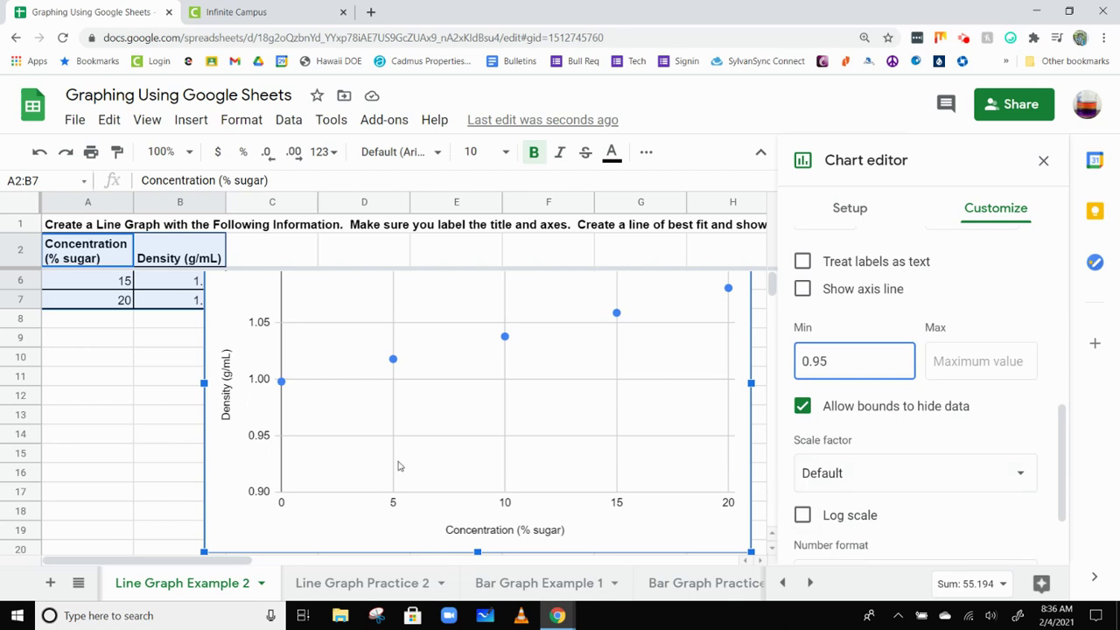
Step: Set the vertical axis minimum to 0.99 and show the axis line on the density chart
click(870, 477)
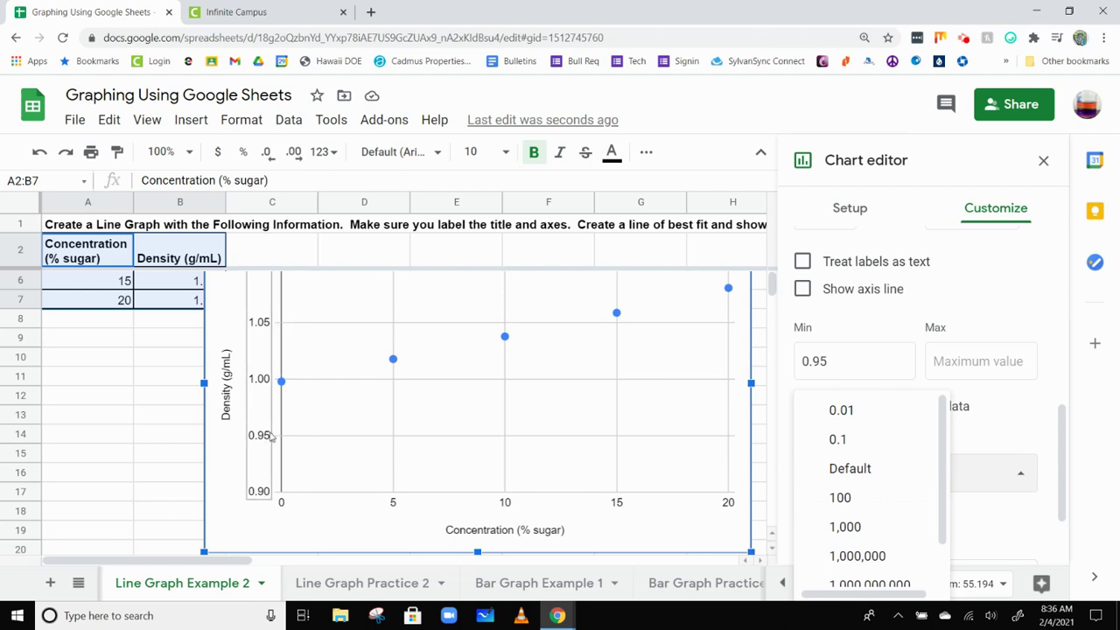
click(870, 353)
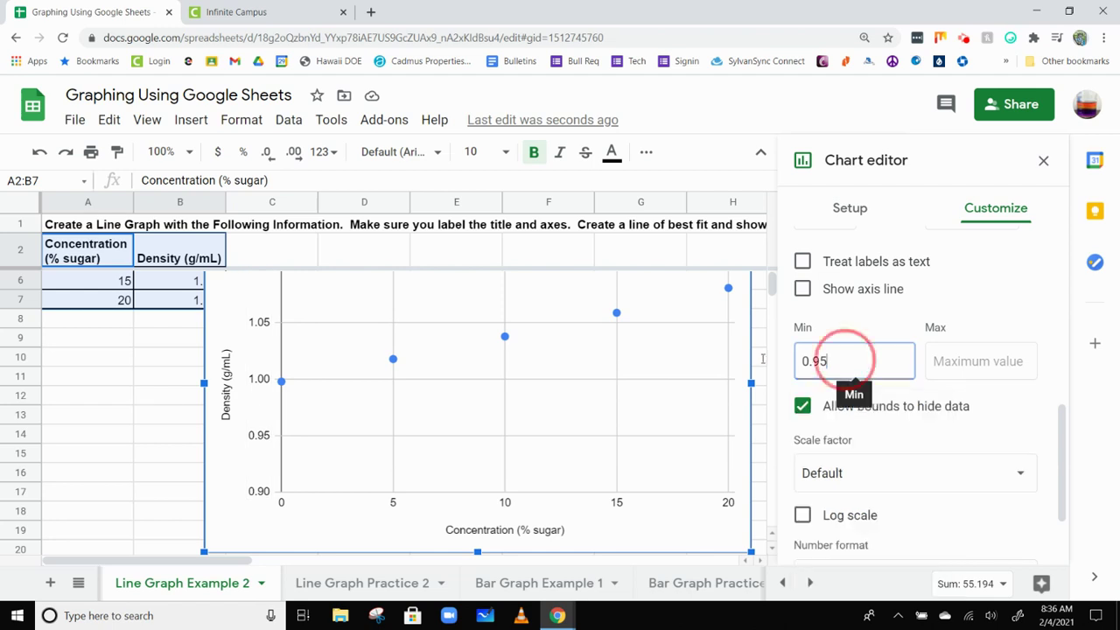
double_click(830, 357)
text(0)
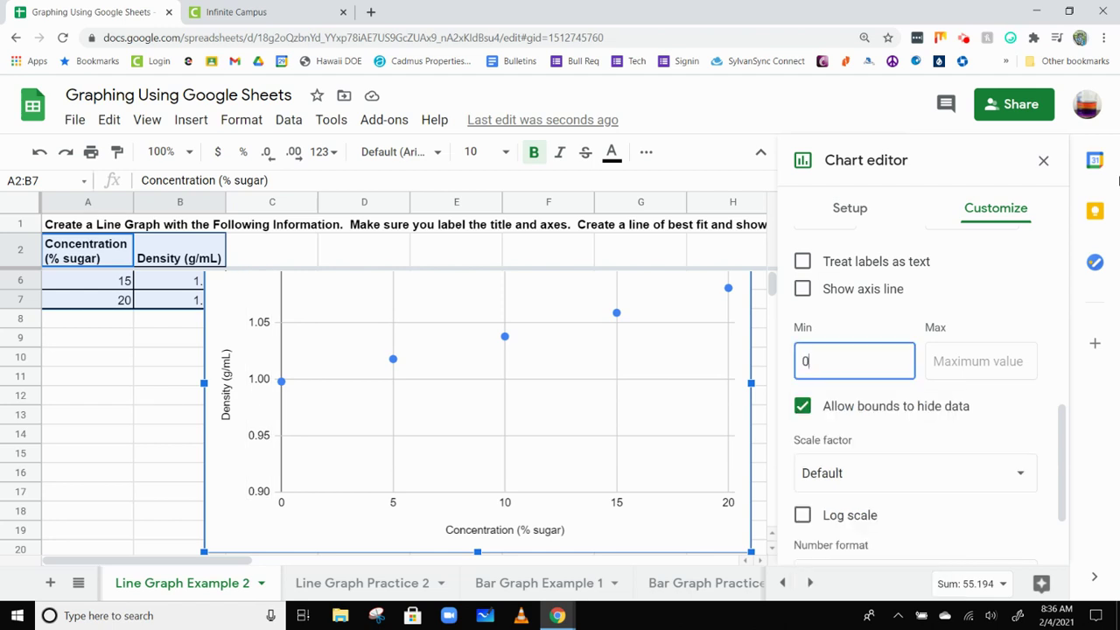
text(.99)
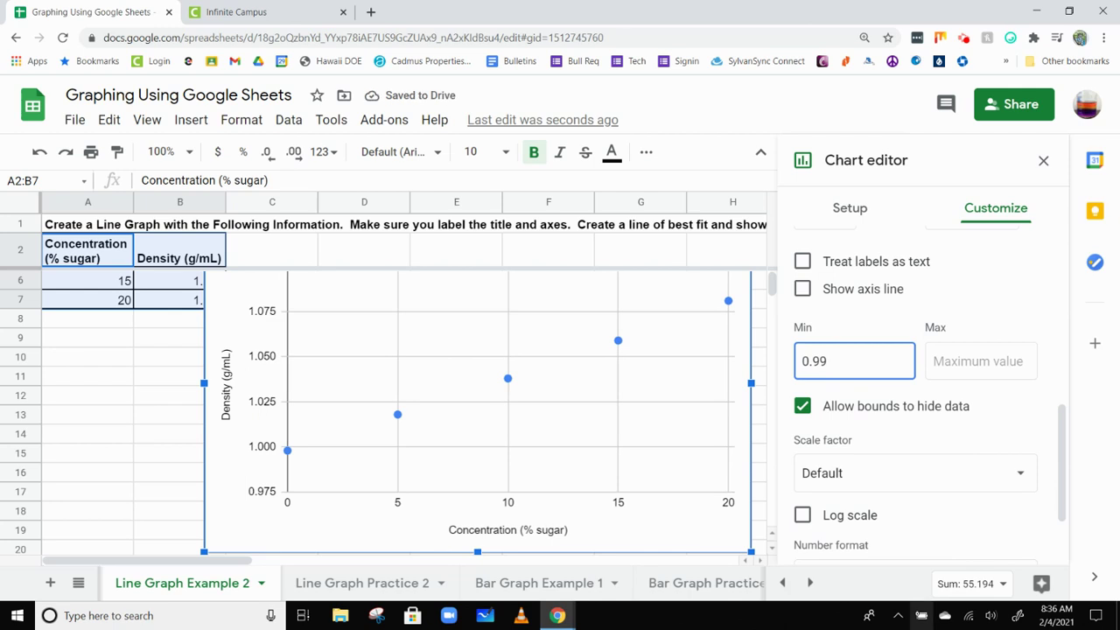
click(802, 289)
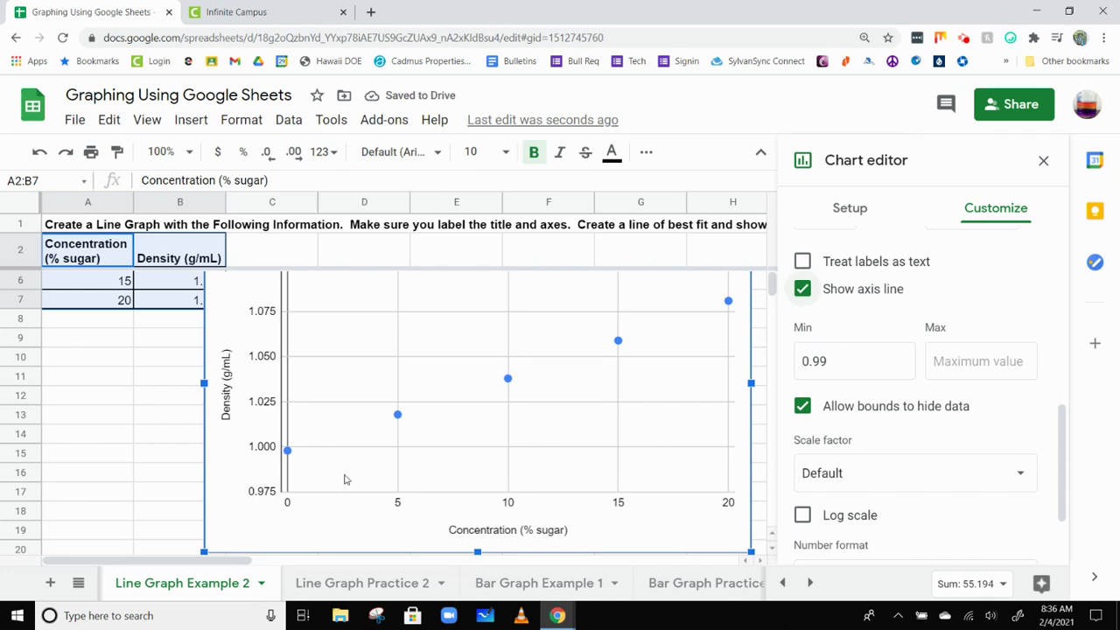
Step: Examine the rescaled density chart near the origin and the vertical axis settings
scroll(332, 469, up, 1)
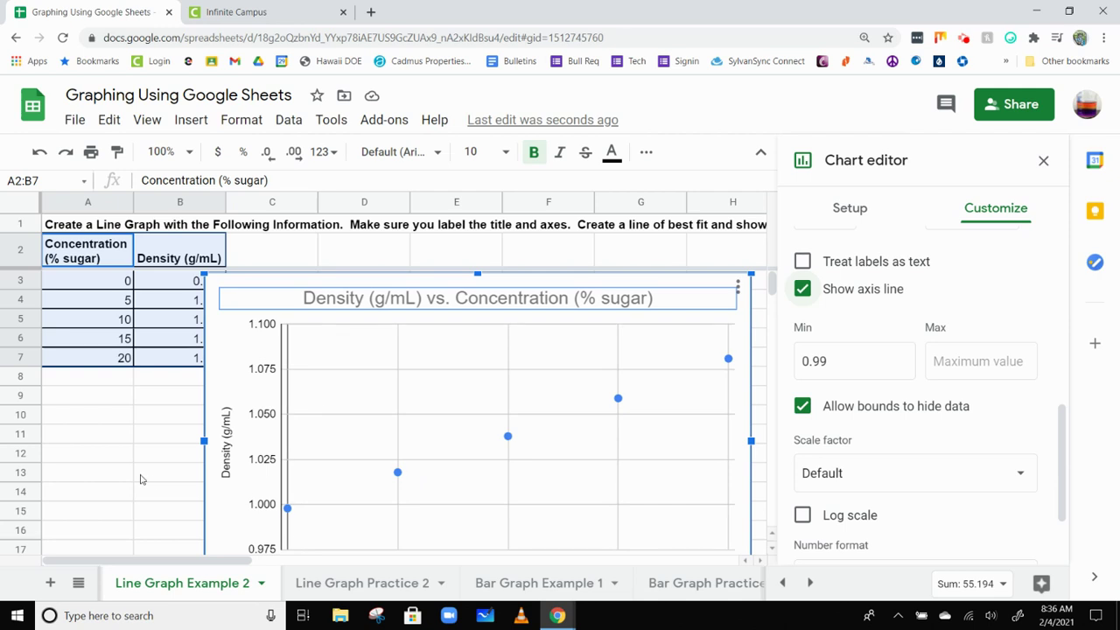
scroll(144, 473, down, 1)
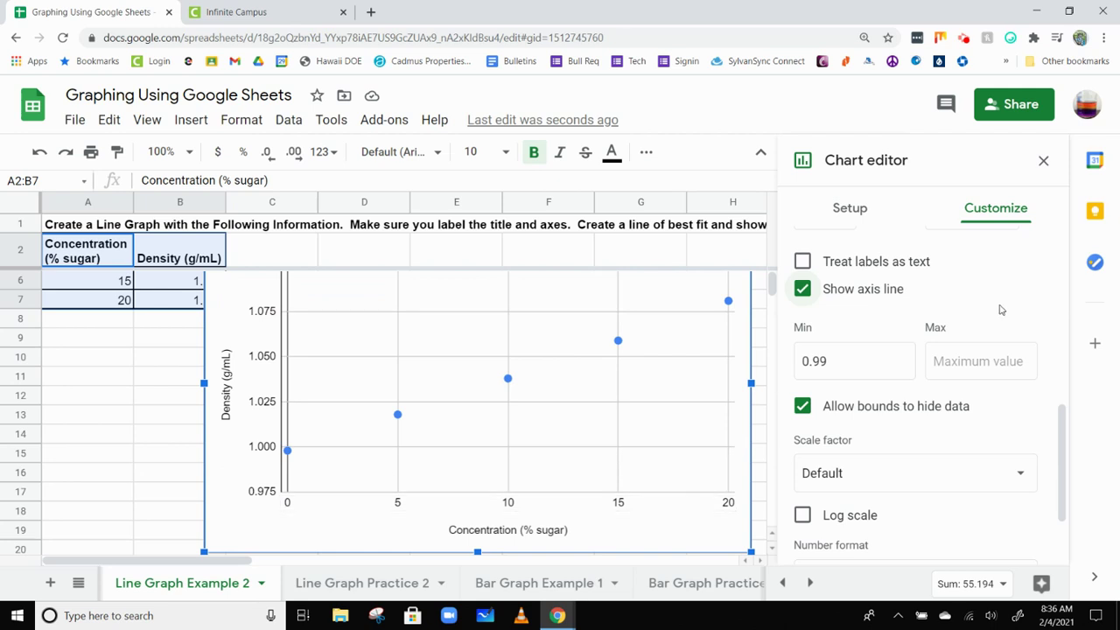
scroll(1002, 309, up, 2)
scroll(995, 320, up, 1)
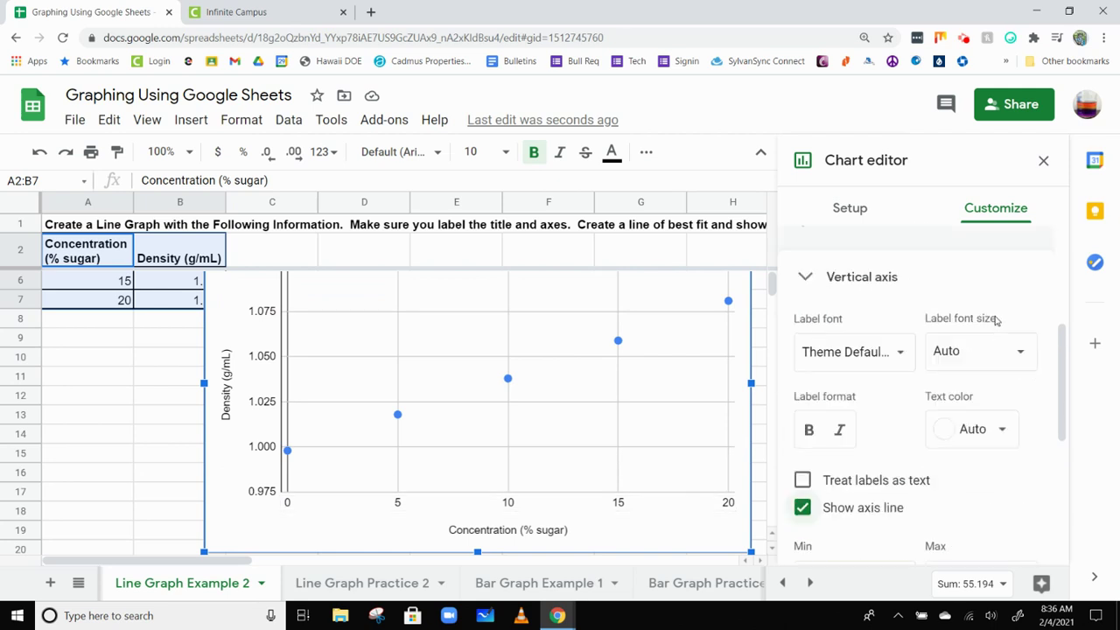
scroll(994, 320, up, 2)
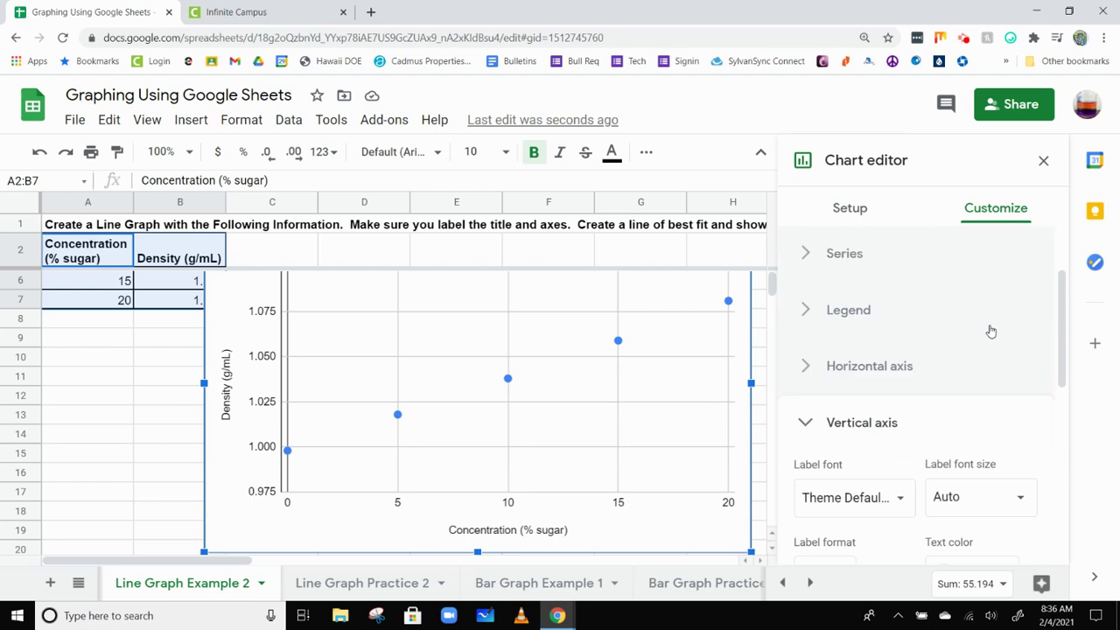
scroll(990, 329, down, 1)
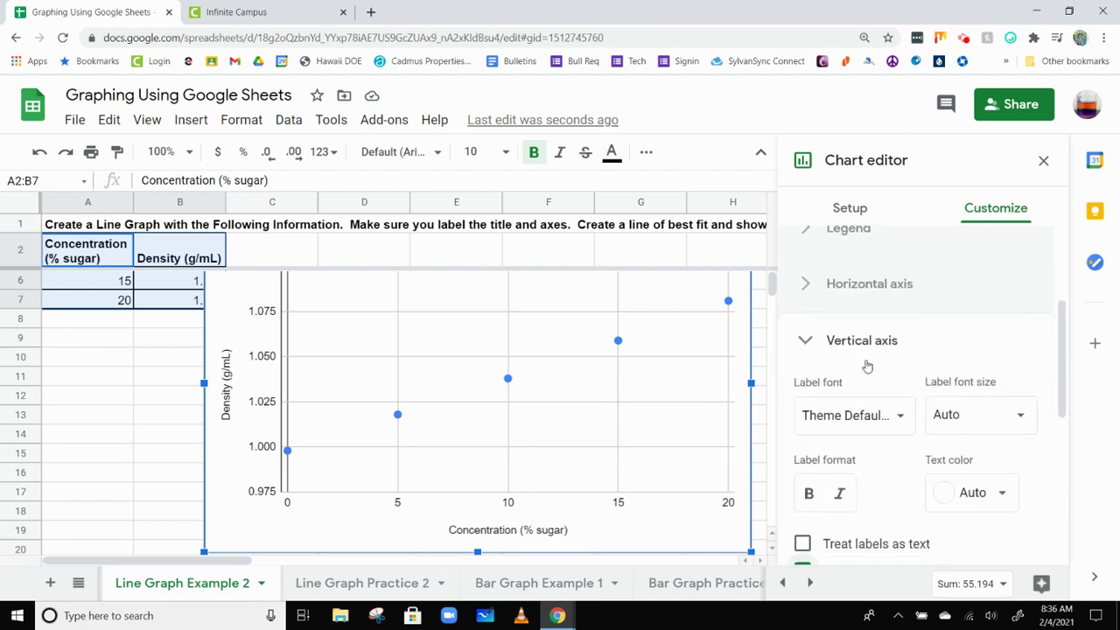
scroll(867, 365, down, 1)
scroll(732, 380, down, 1)
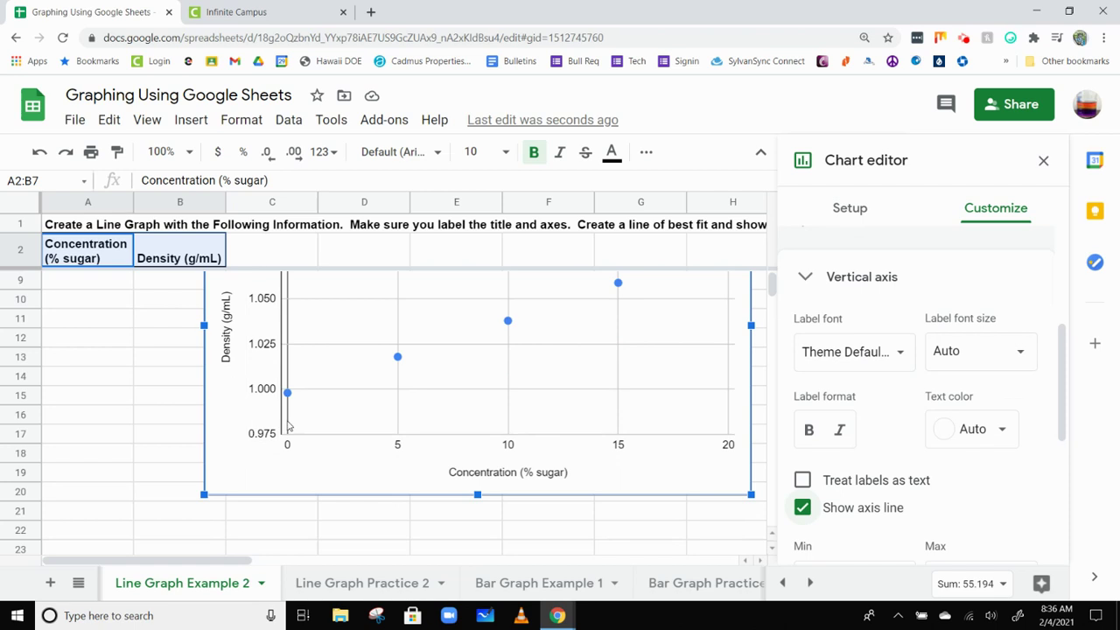
scroll(288, 446, up, 1)
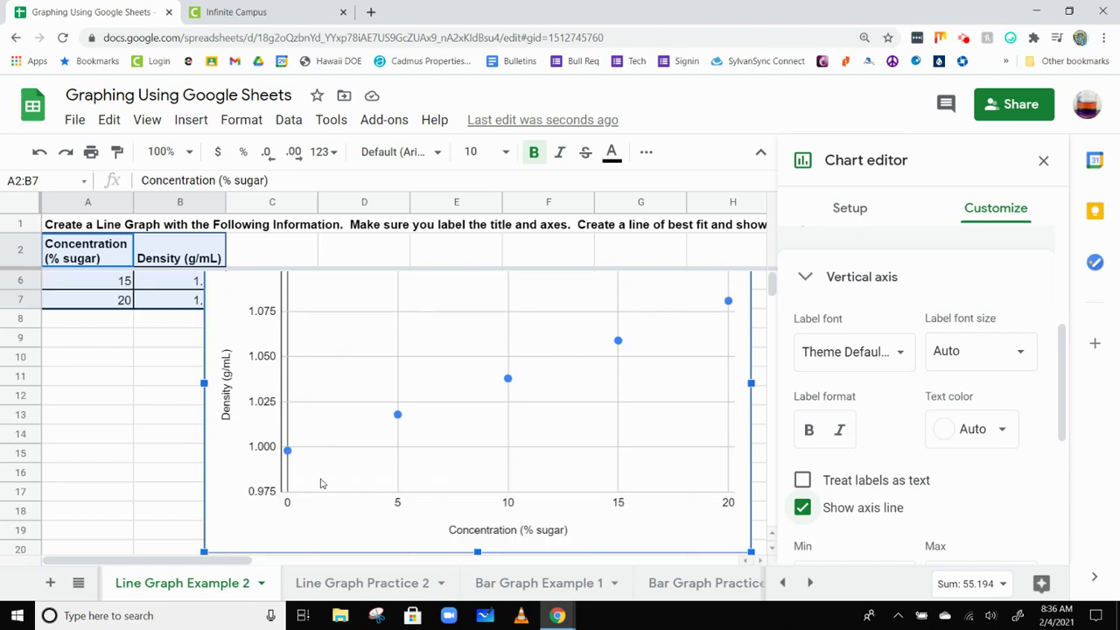
scroll(627, 388, up, 1)
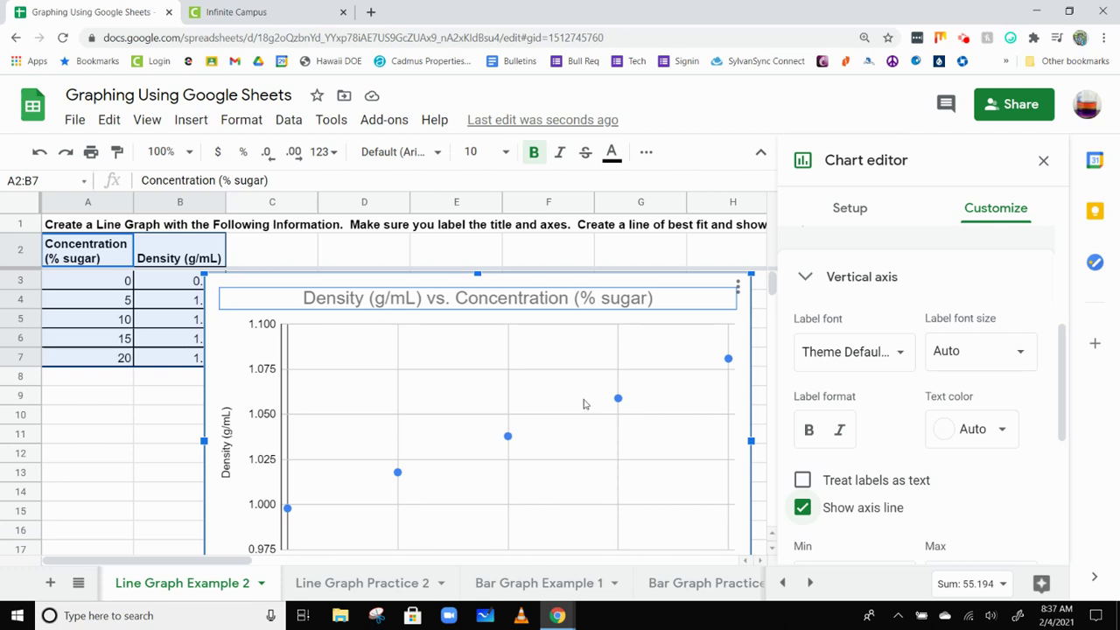
Step: Collapse the vertical axis settings and set the horizontal axis minimum of the density chart to 0
scroll(806, 372, up, 1)
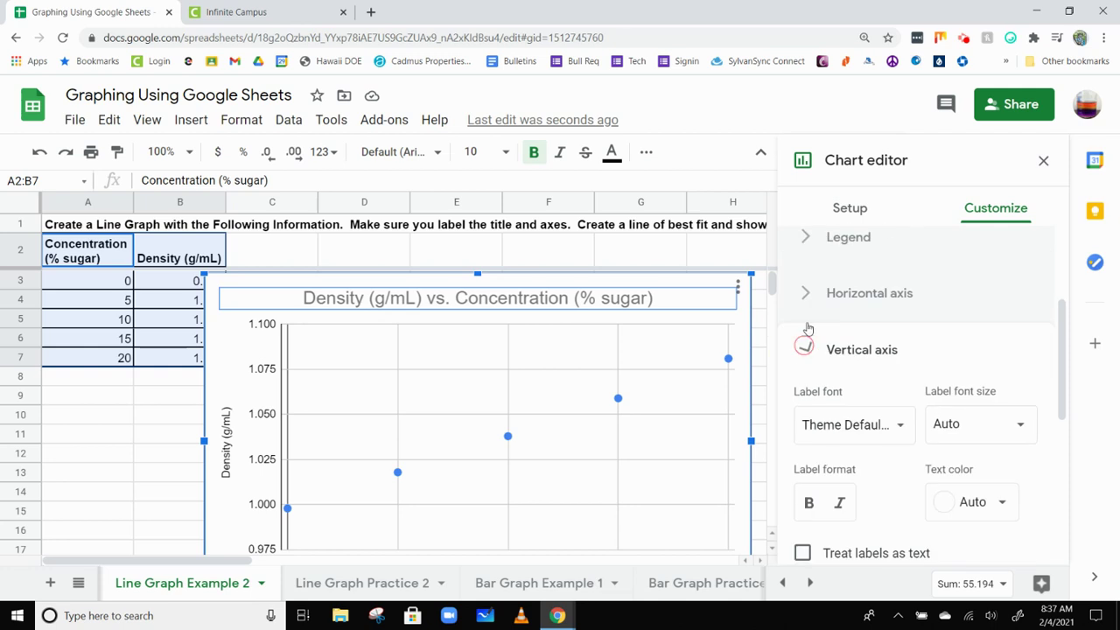
click(801, 349)
click(804, 308)
click(805, 309)
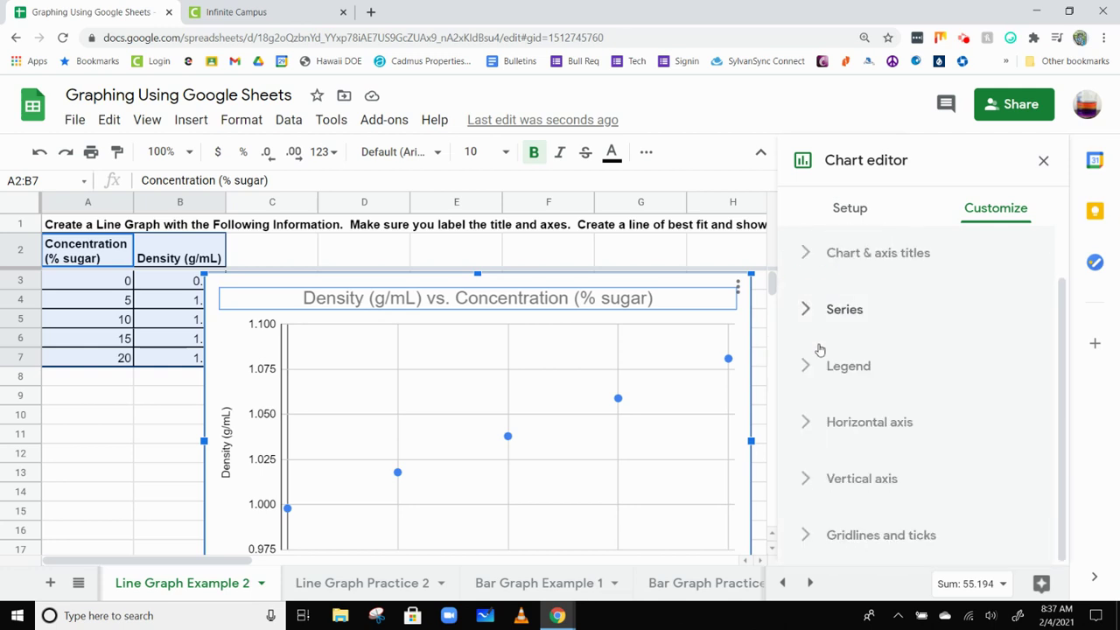
click(818, 419)
scroll(848, 414, down, 5)
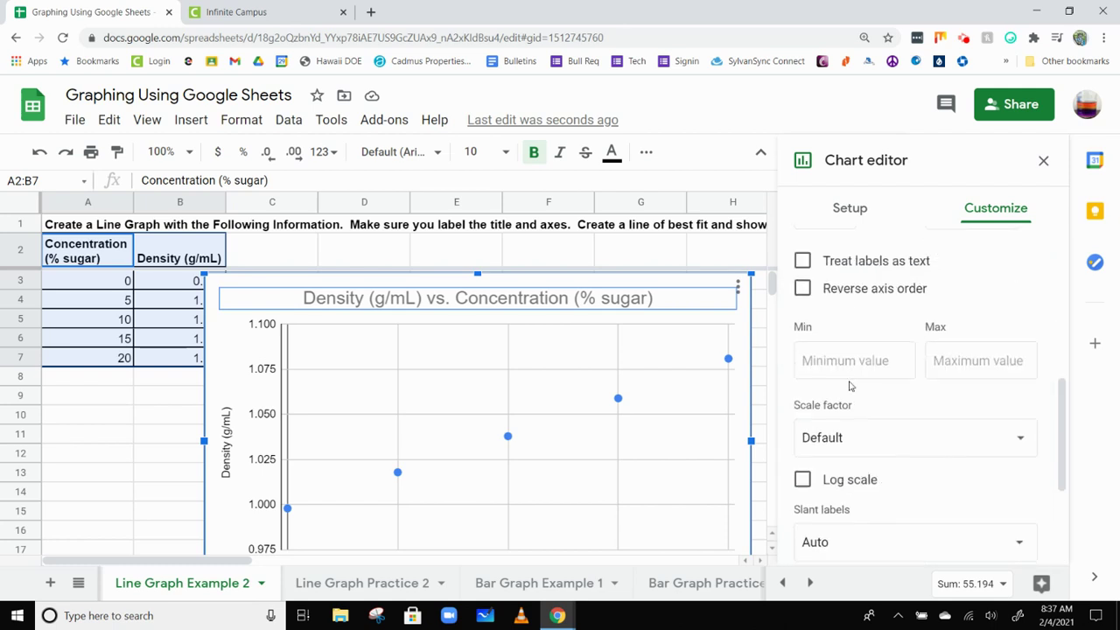
click(855, 288)
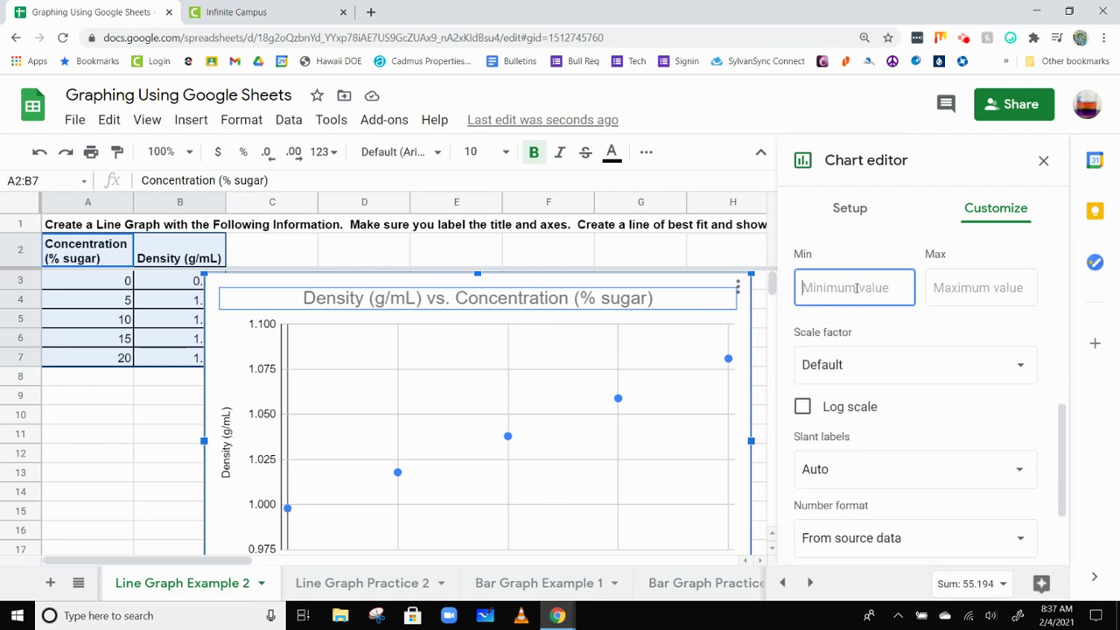
text(0)
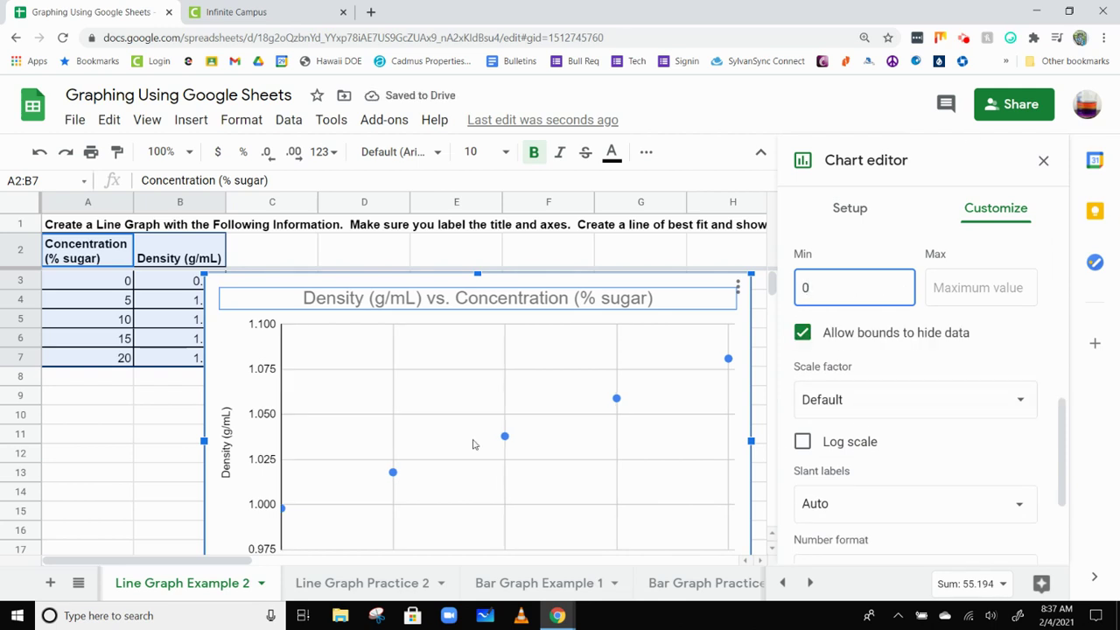
scroll(161, 470, down, 1)
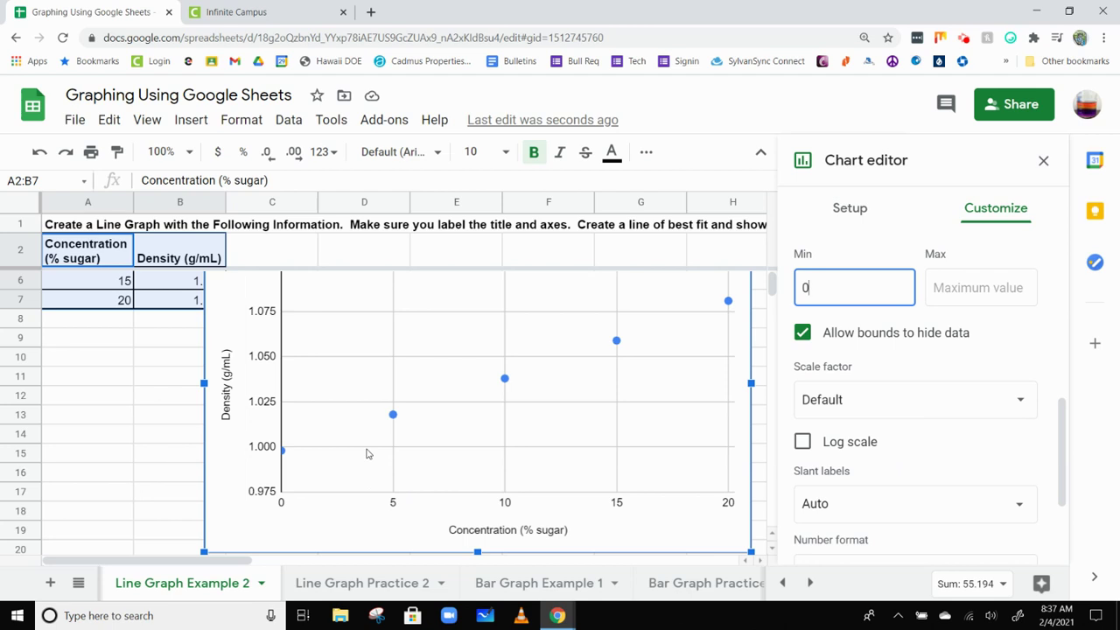
scroll(380, 457, up, 1)
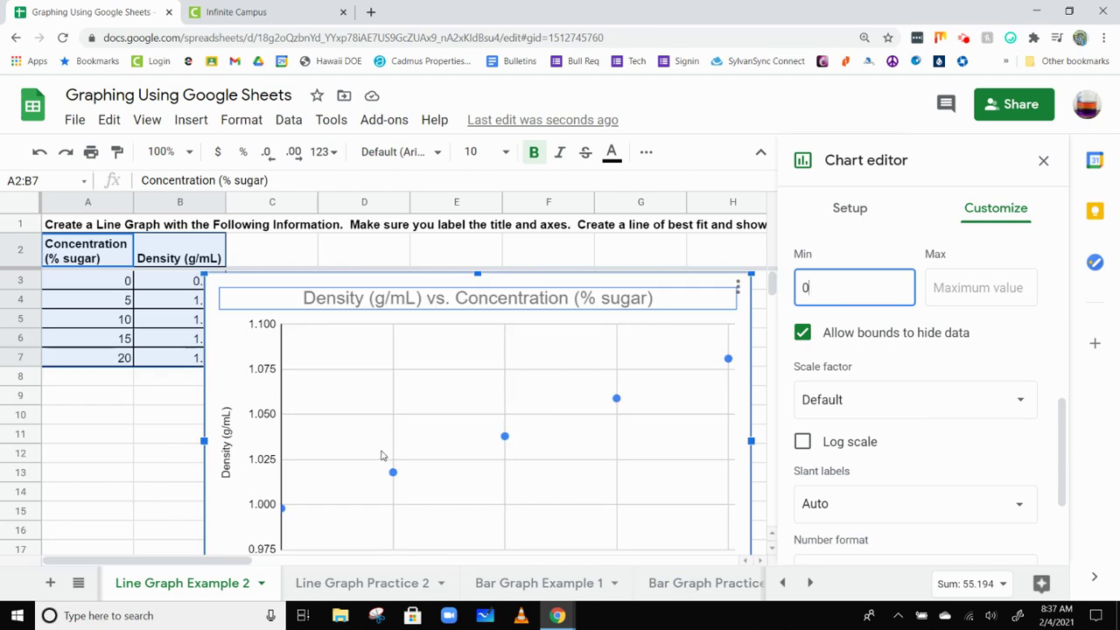
Step: Collapse the horizontal axis settings and add a trendline to the Density (g/mL) series
scroll(381, 457, down, 1)
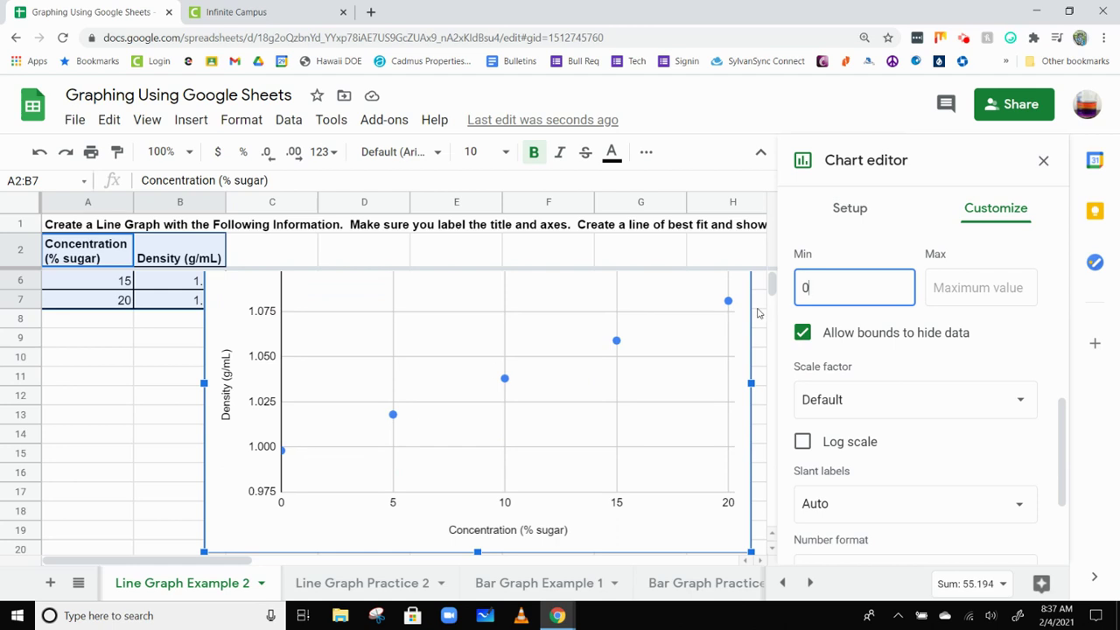
scroll(752, 346, up, 1)
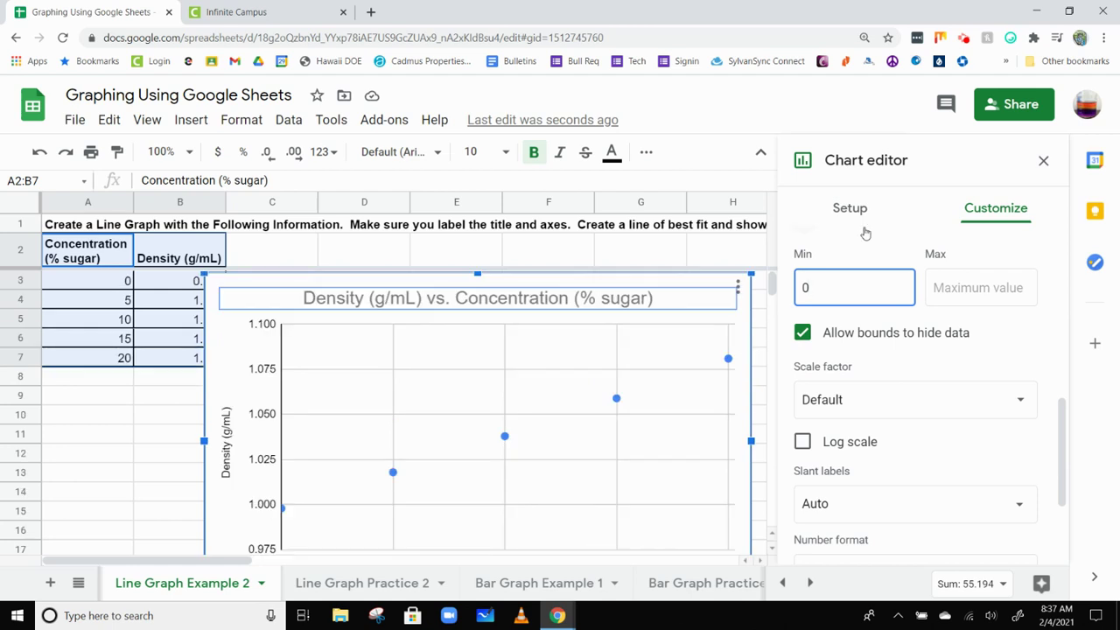
scroll(841, 280, up, 4)
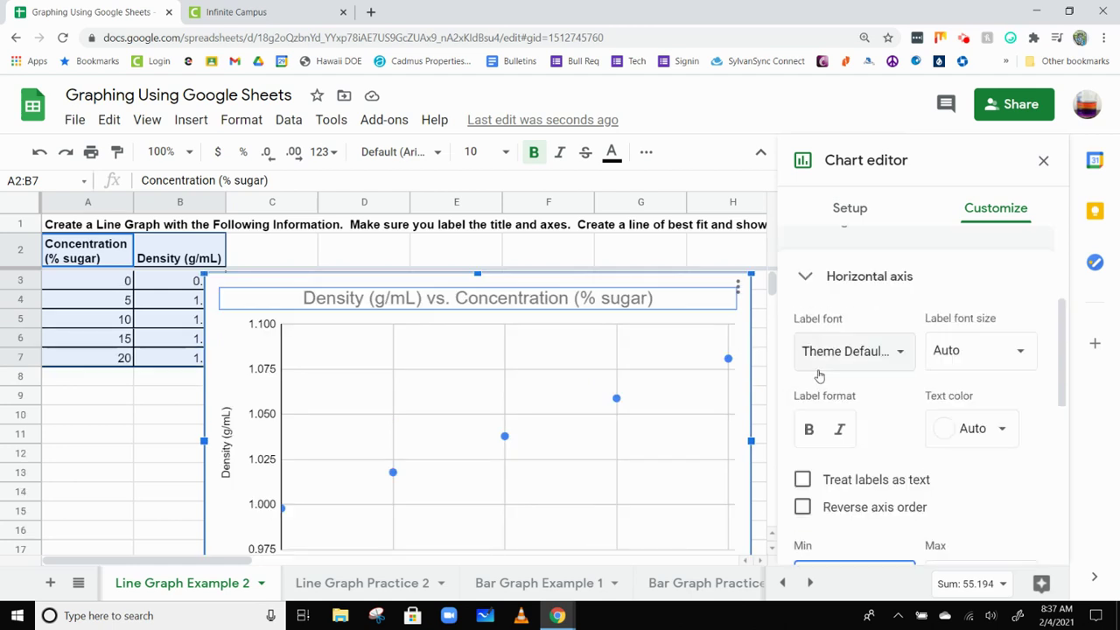
click(801, 353)
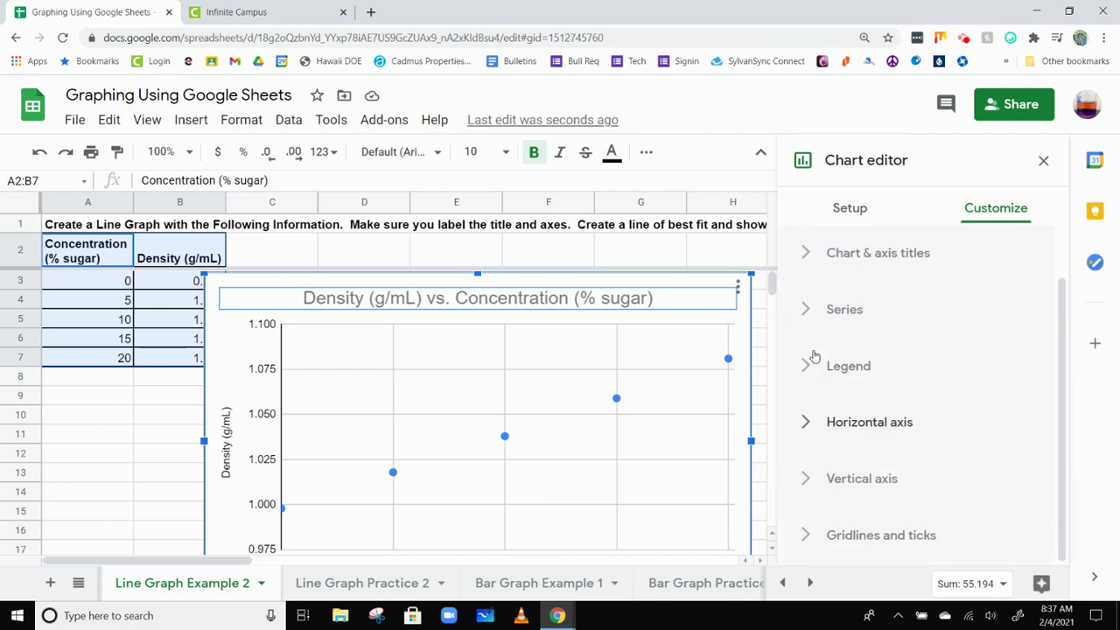
scroll(804, 362, up, 2)
click(804, 367)
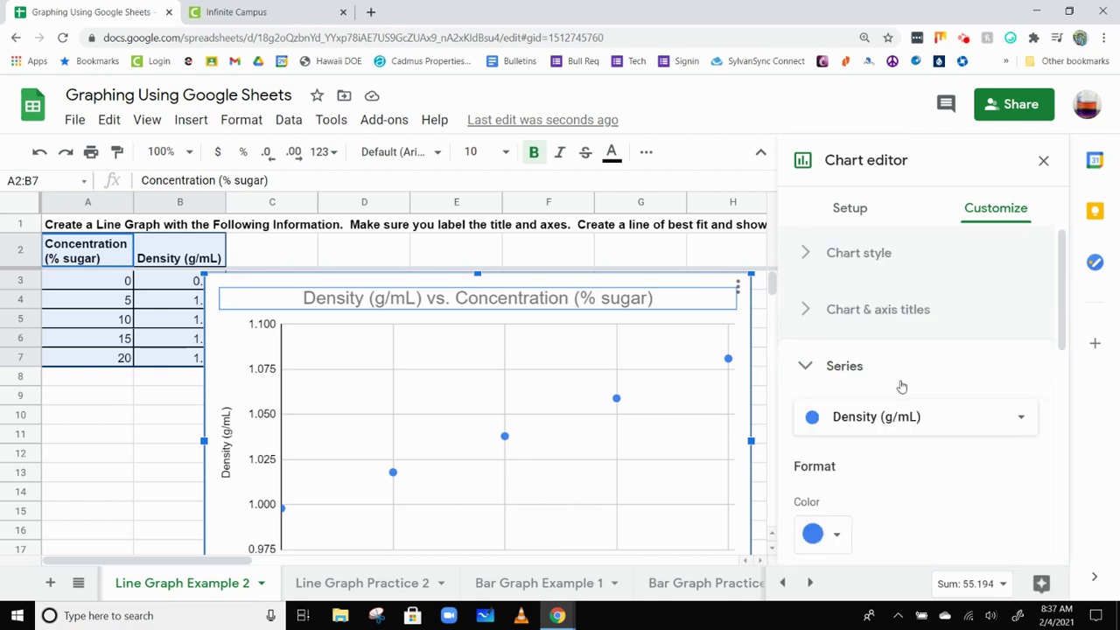
scroll(901, 367, down, 1)
scroll(905, 354, down, 5)
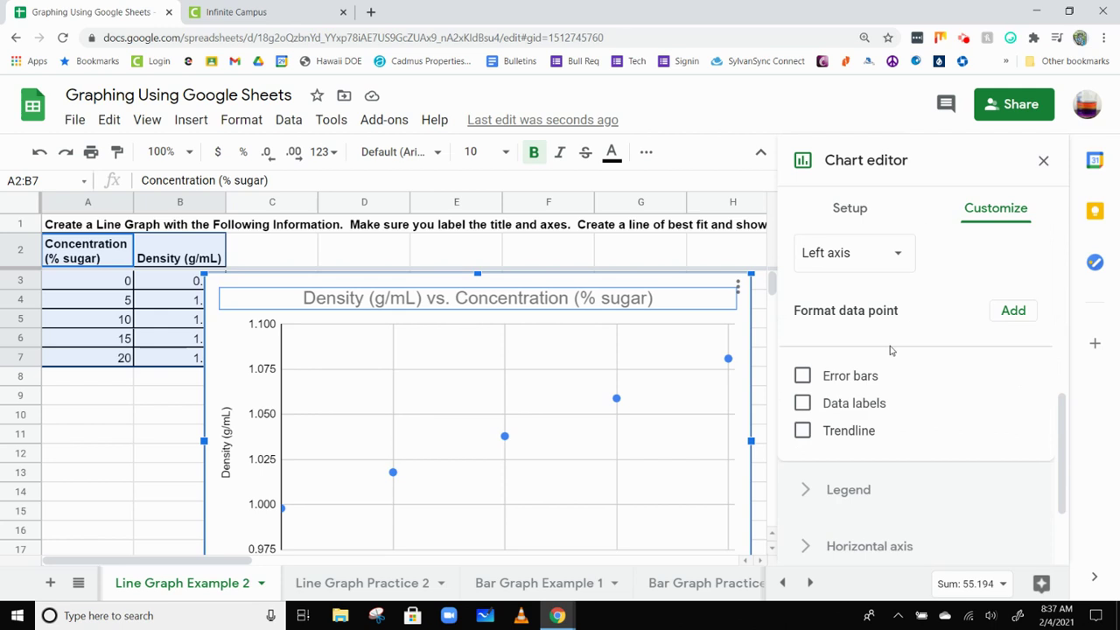
click(847, 429)
Step: Show R² for the density trendline and set its label to Use Equation
scroll(1032, 360, down, 2)
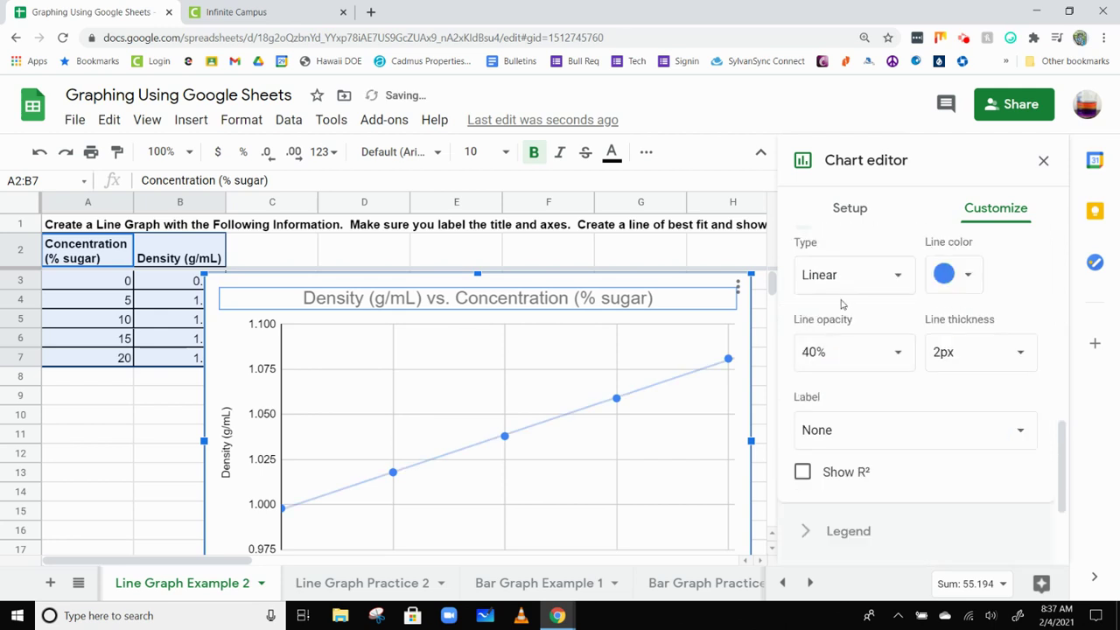
scroll(861, 420, down, 1)
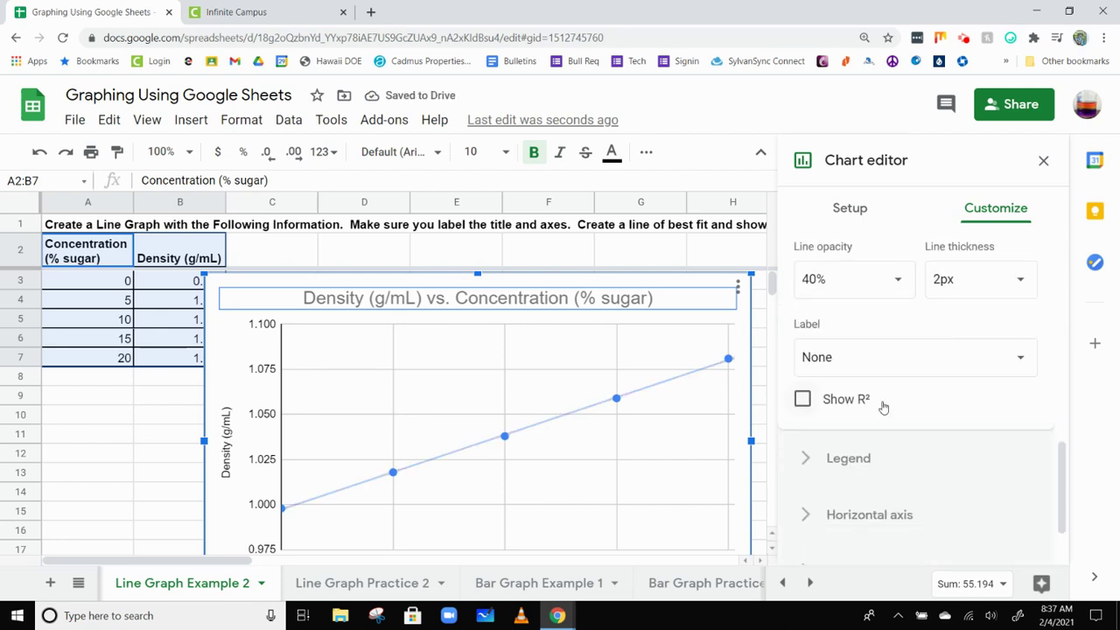
click(839, 408)
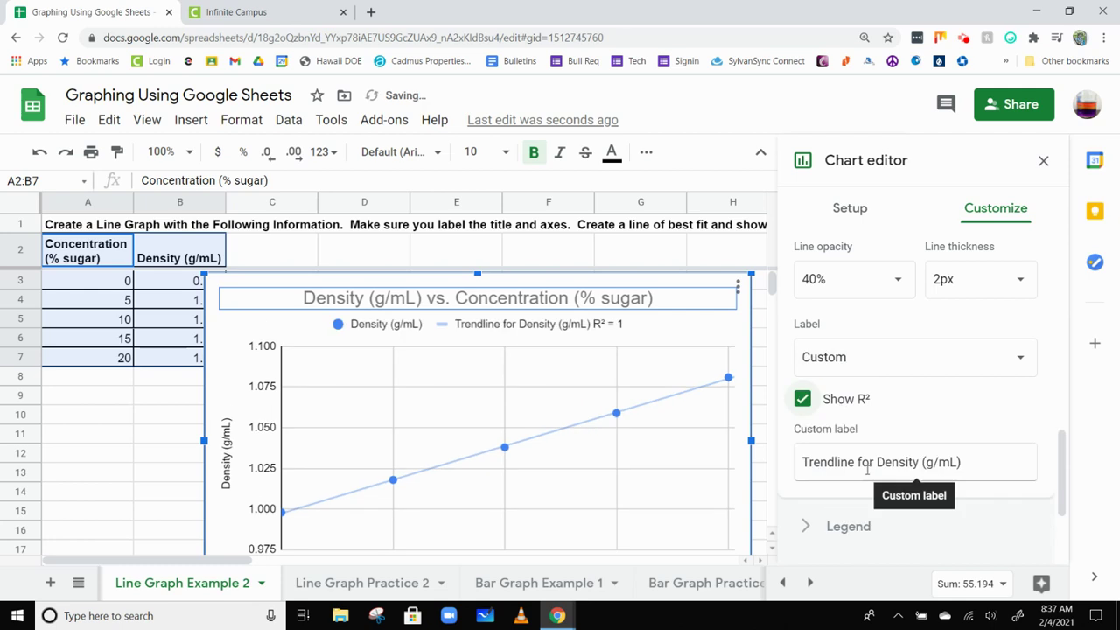
click(844, 372)
click(859, 389)
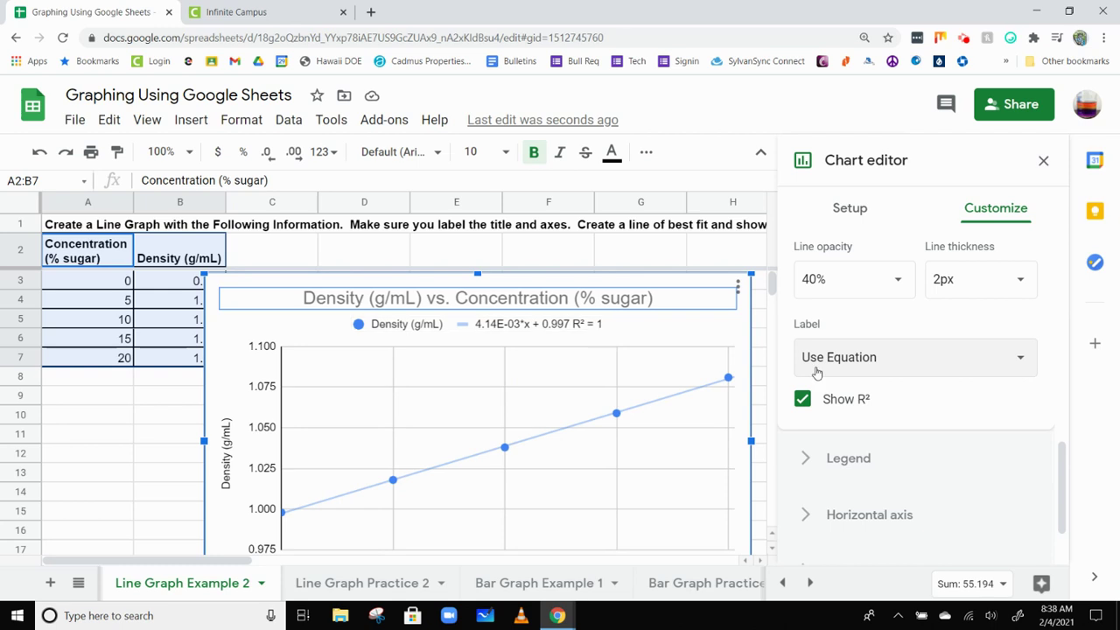
scroll(105, 453, down, 1)
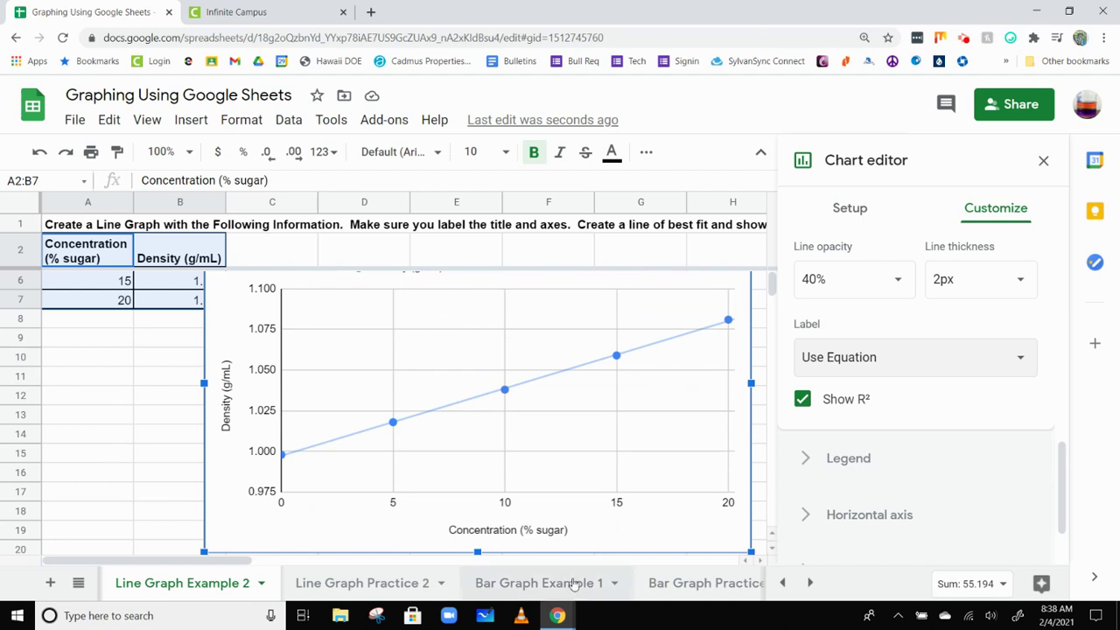
Step: Open the Bar Graph Example 1 sheet, look over the weekly visitor columns and delete the existing Pet Store Visitors chart
click(507, 584)
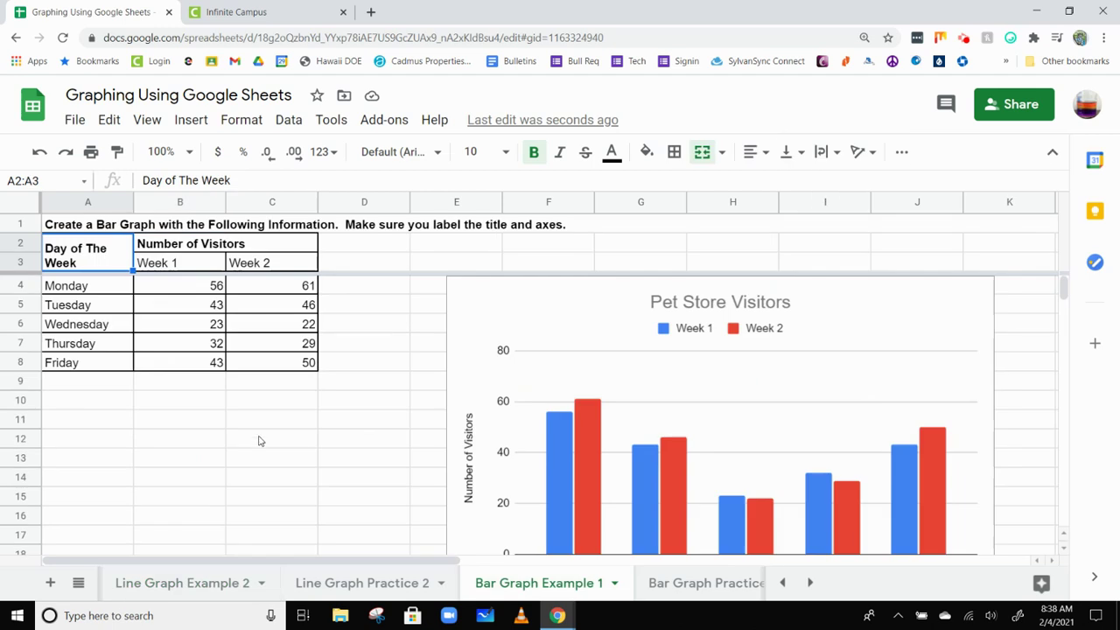
click(192, 252)
click(188, 262)
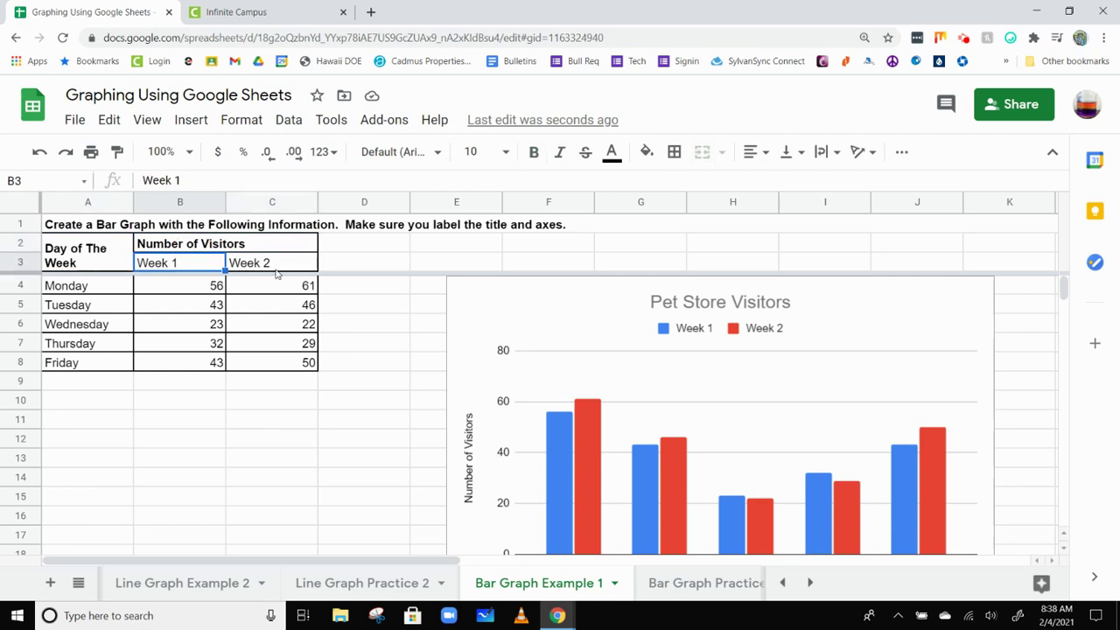
click(275, 266)
click(152, 267)
click(271, 266)
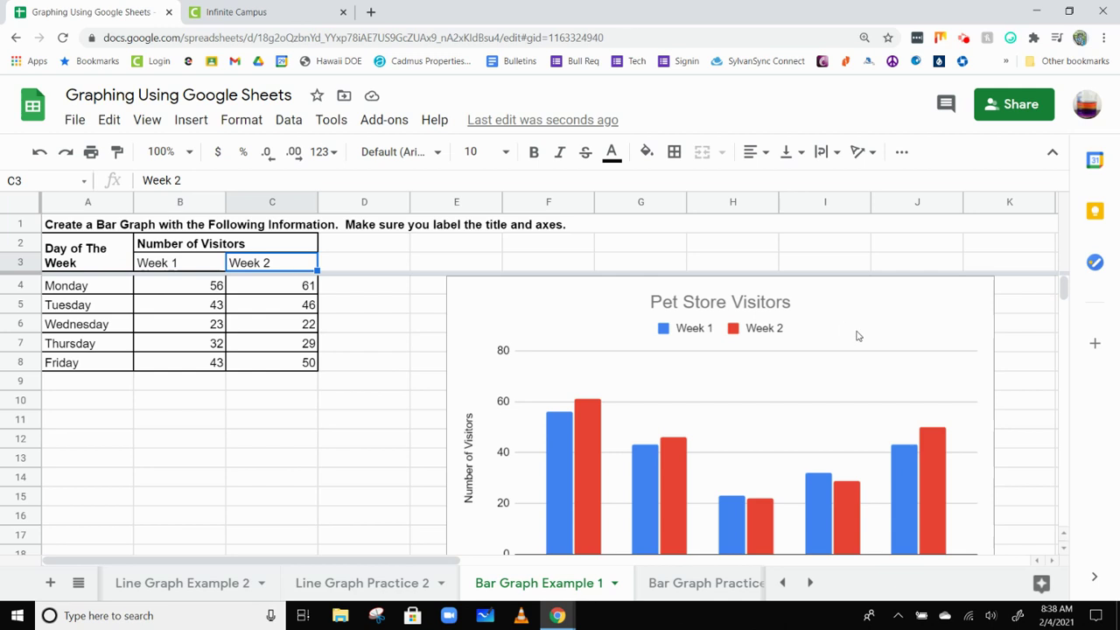
scroll(858, 336, down, 1)
scroll(823, 429, up, 1)
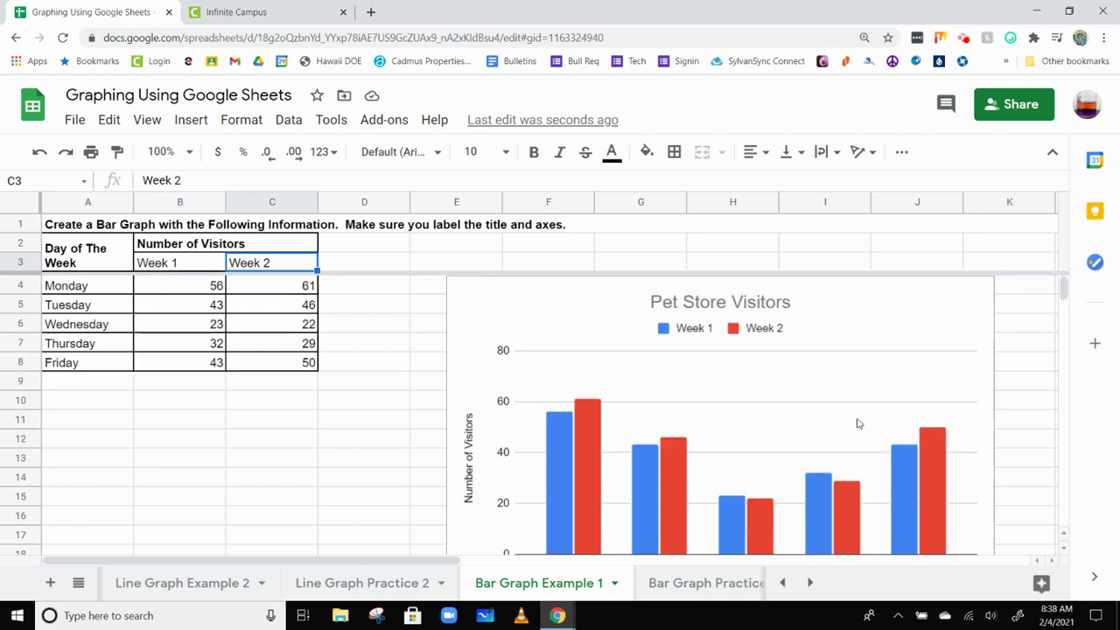
click(837, 315)
key(Delete)
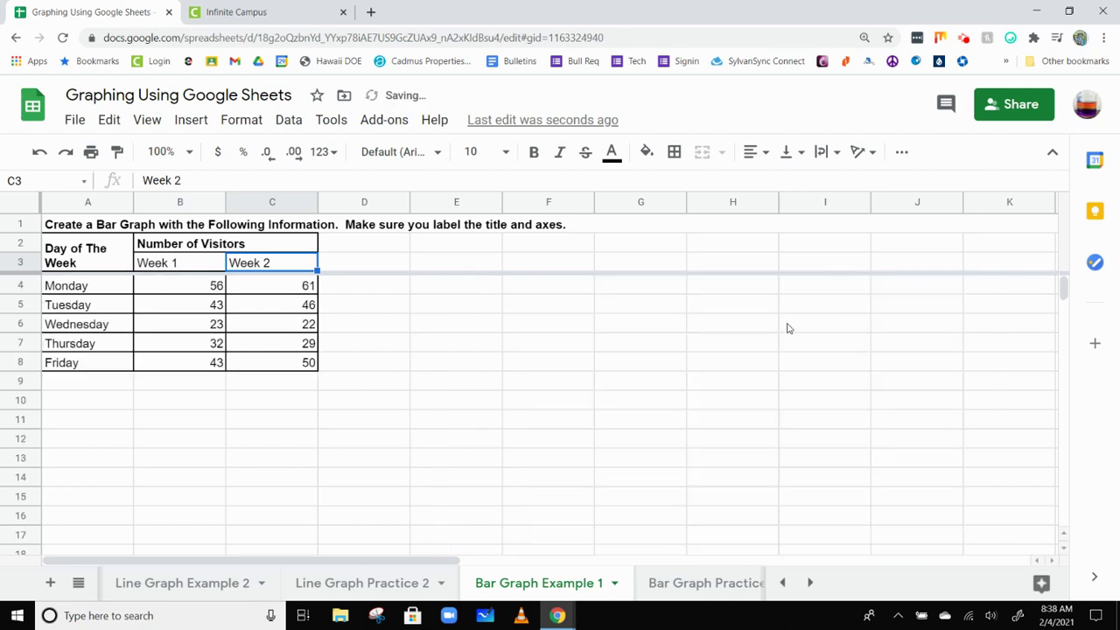
Step: Insert a chart from the visitor data in A2:C8 and change its type to Column chart
drag(99, 266, 274, 369)
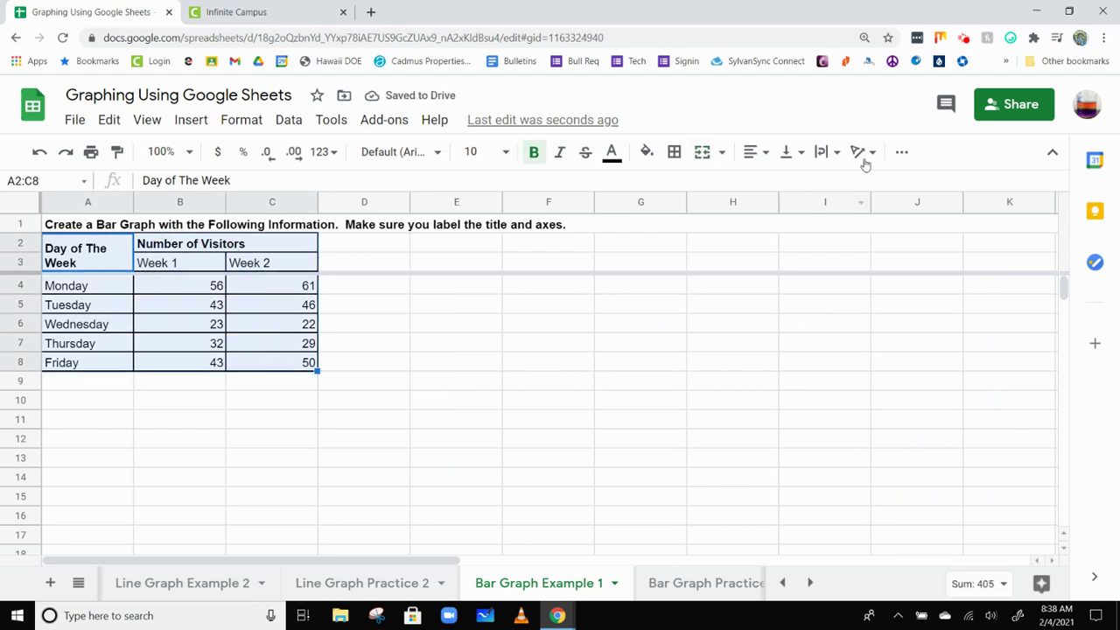
click(901, 153)
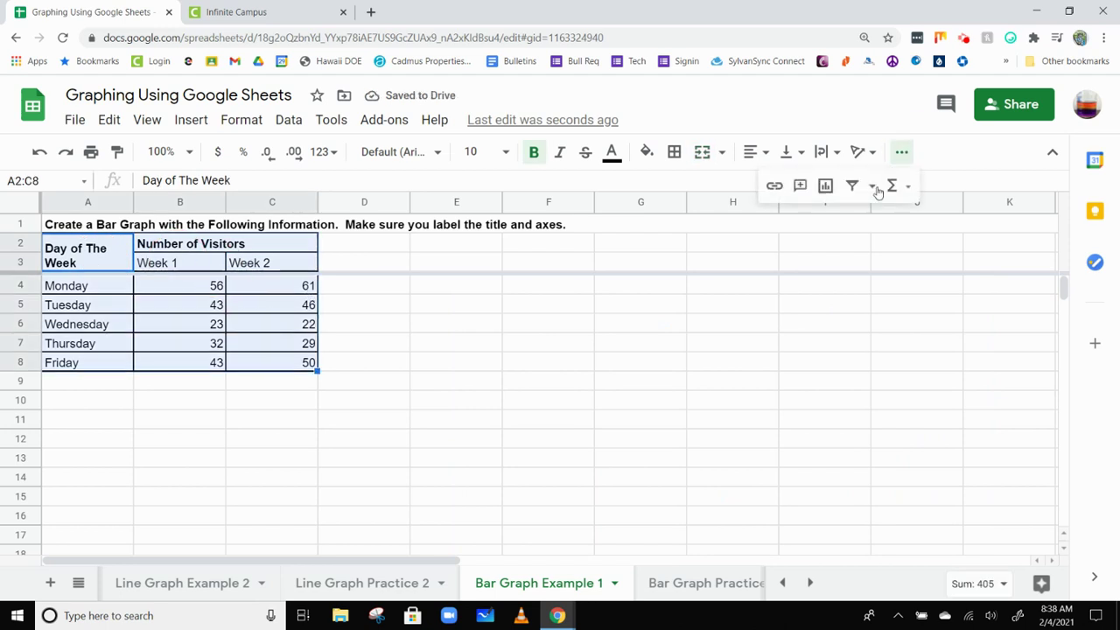
click(825, 186)
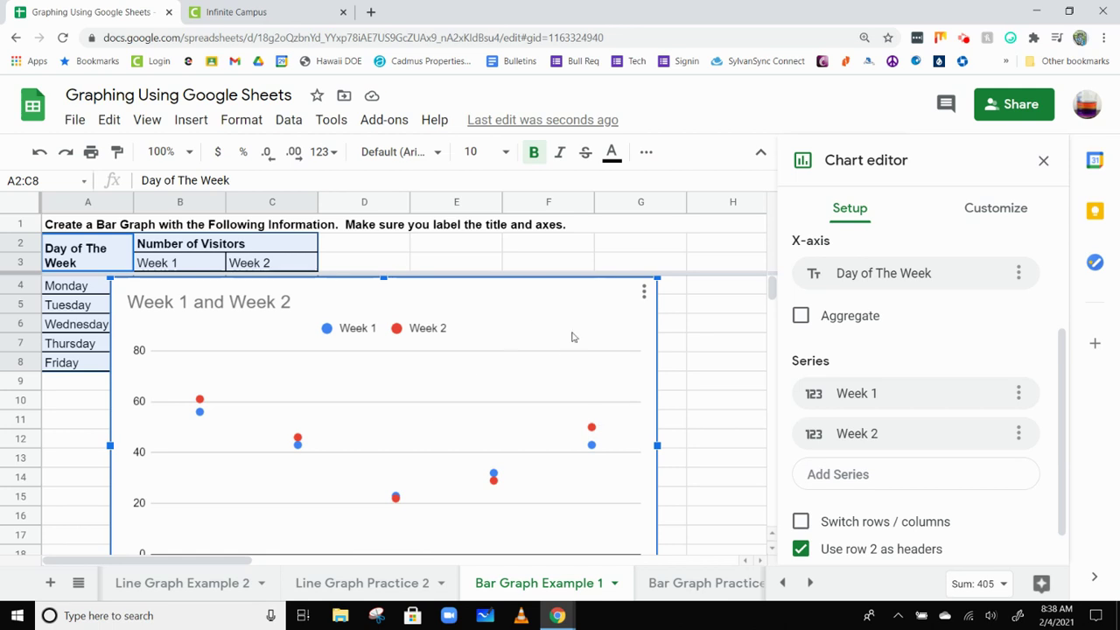
scroll(845, 251, up, 3)
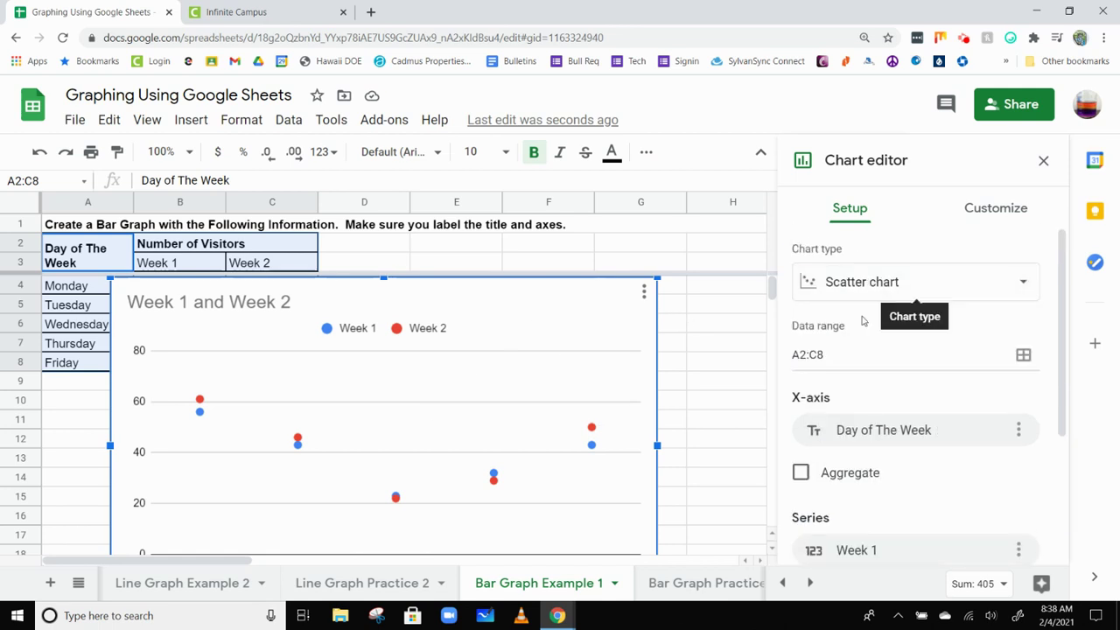
click(867, 278)
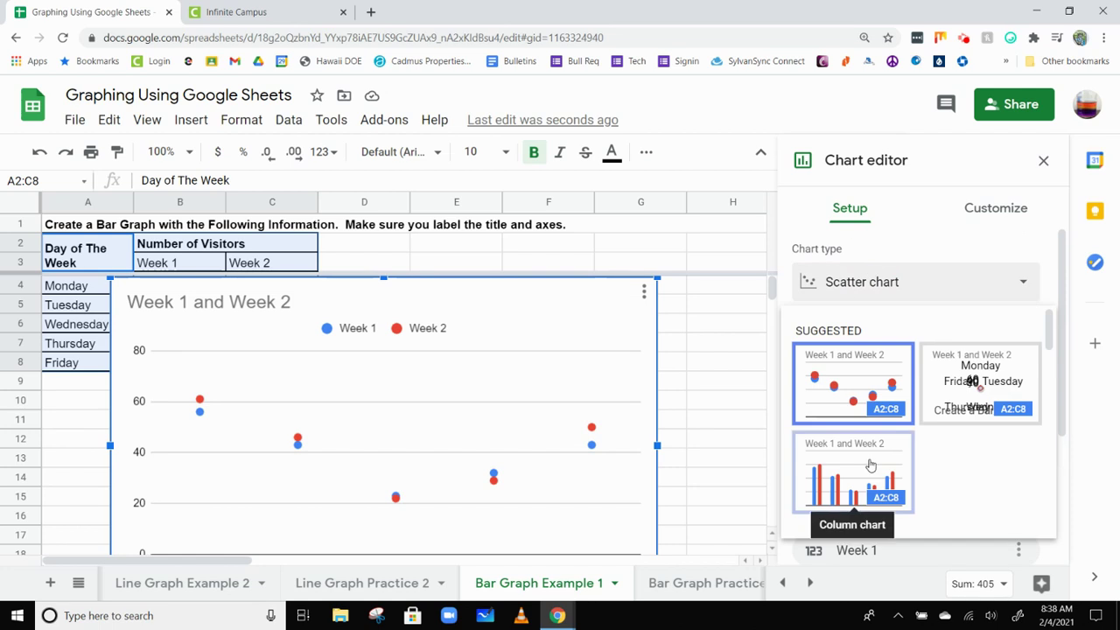
click(870, 461)
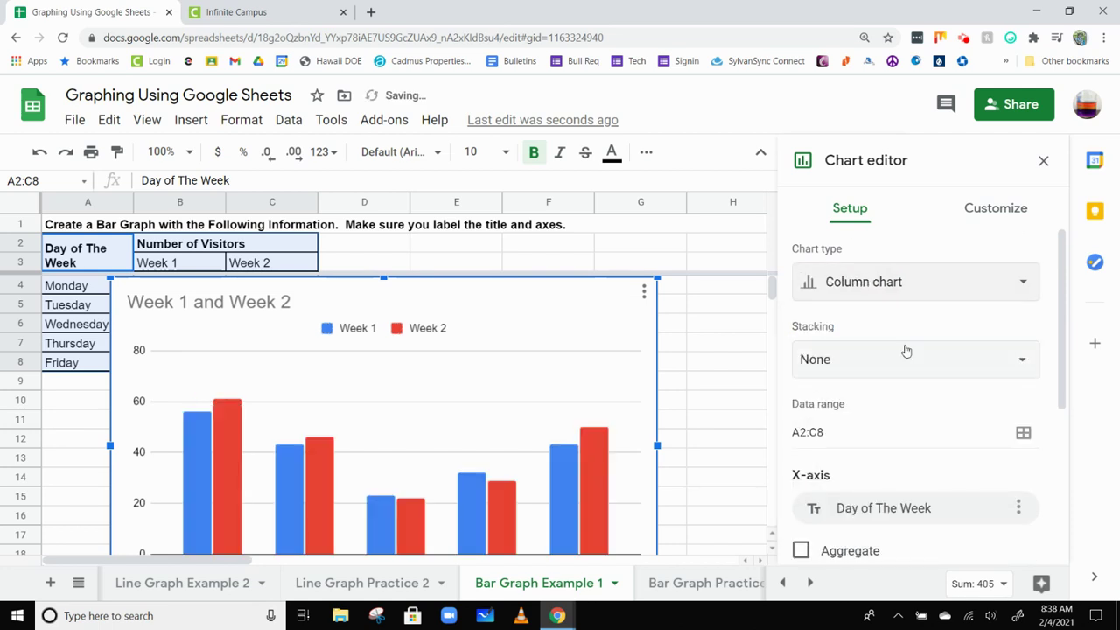
Step: Try 100% stacking on the column chart, then return the stacking to None
scroll(893, 309, down, 1)
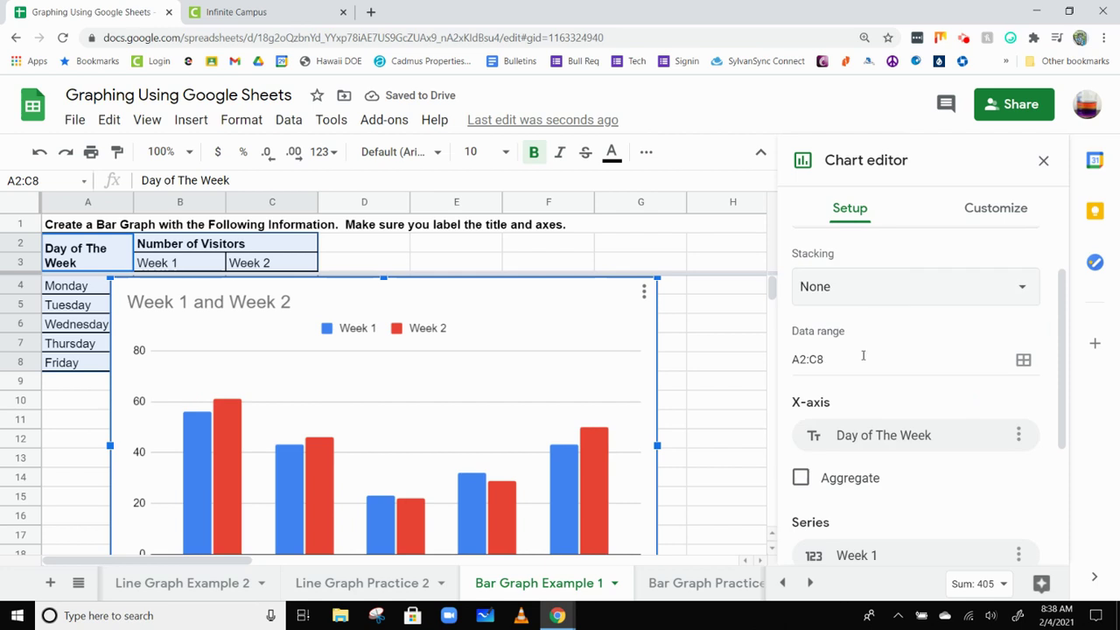
click(875, 300)
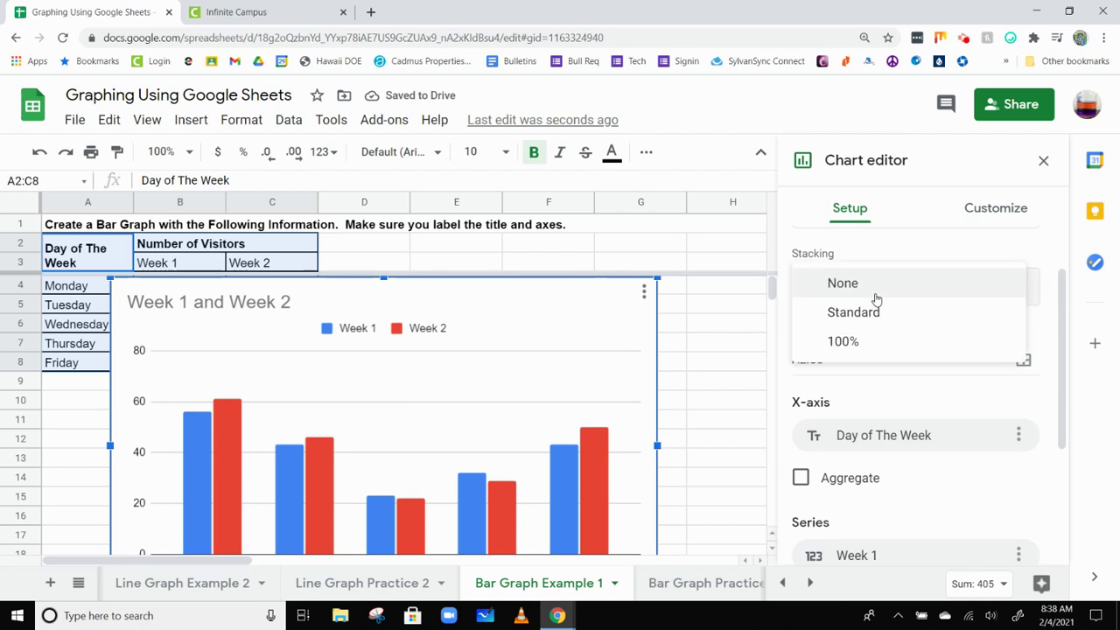
click(879, 343)
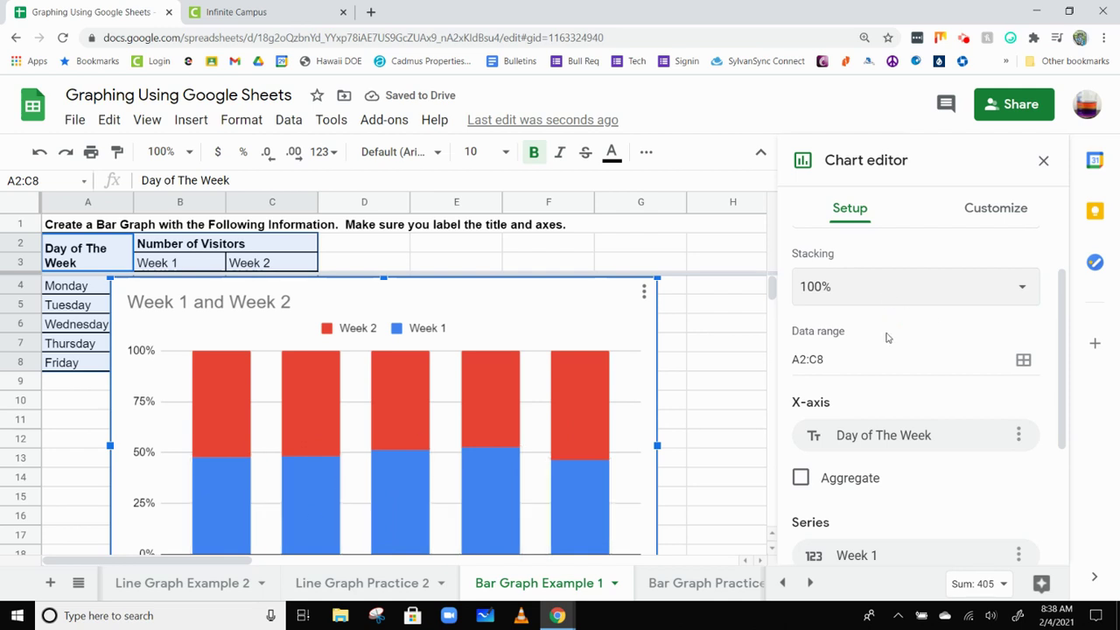
click(878, 293)
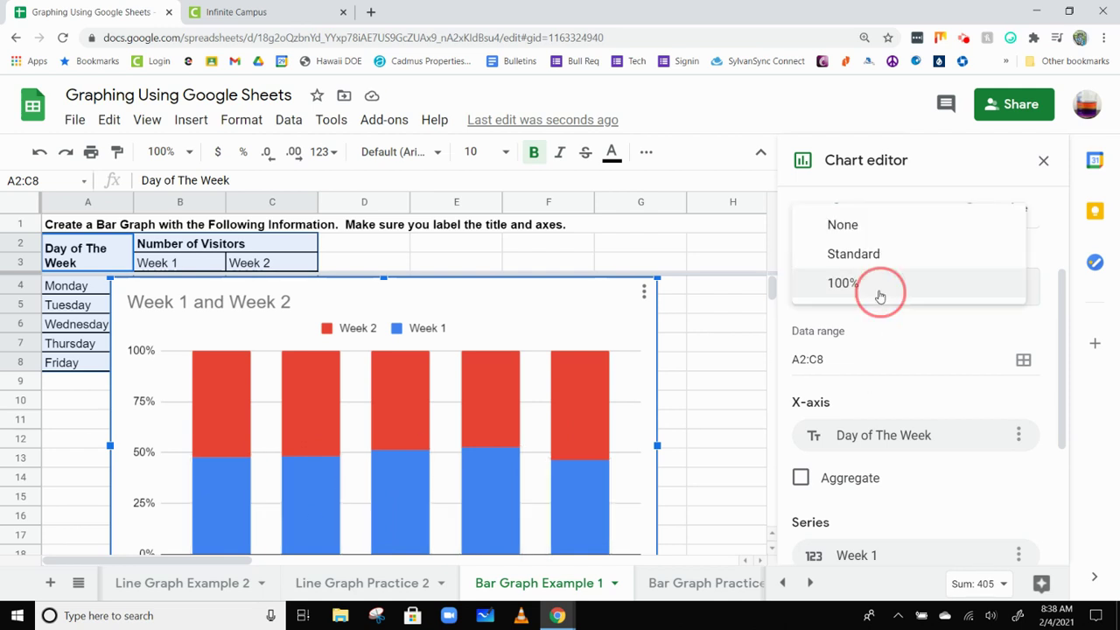
click(887, 238)
Step: Examine the column chart's axis labels and its data range, X-axis, Week 1 and Week 2 series settings
scroll(367, 420, down, 1)
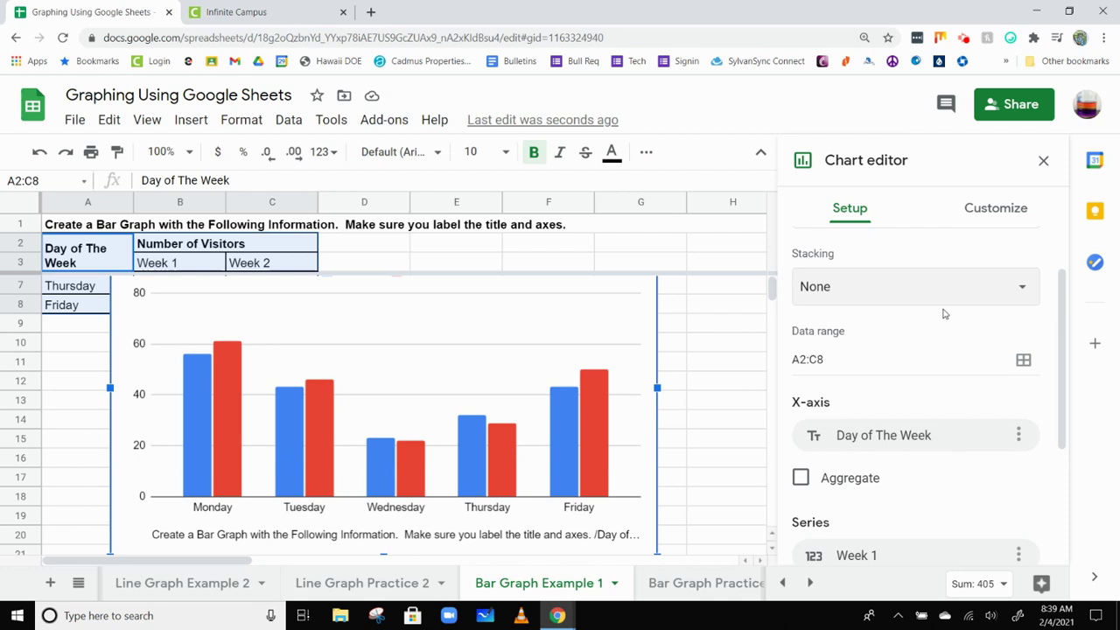
scroll(910, 312, down, 1)
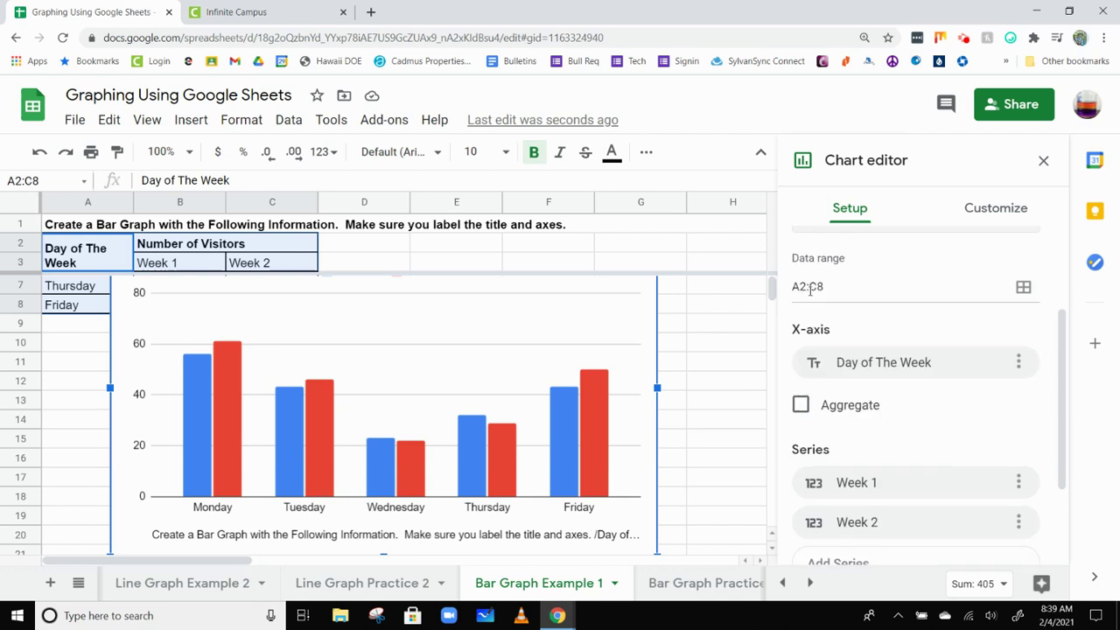
drag(826, 286, 774, 290)
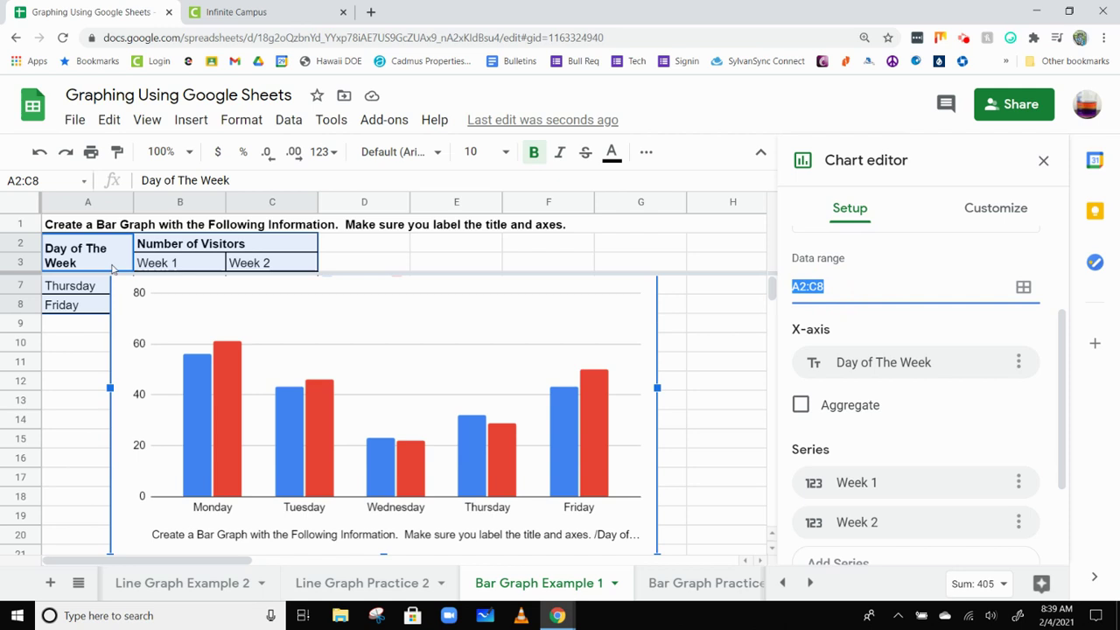
scroll(70, 311, up, 1)
click(803, 287)
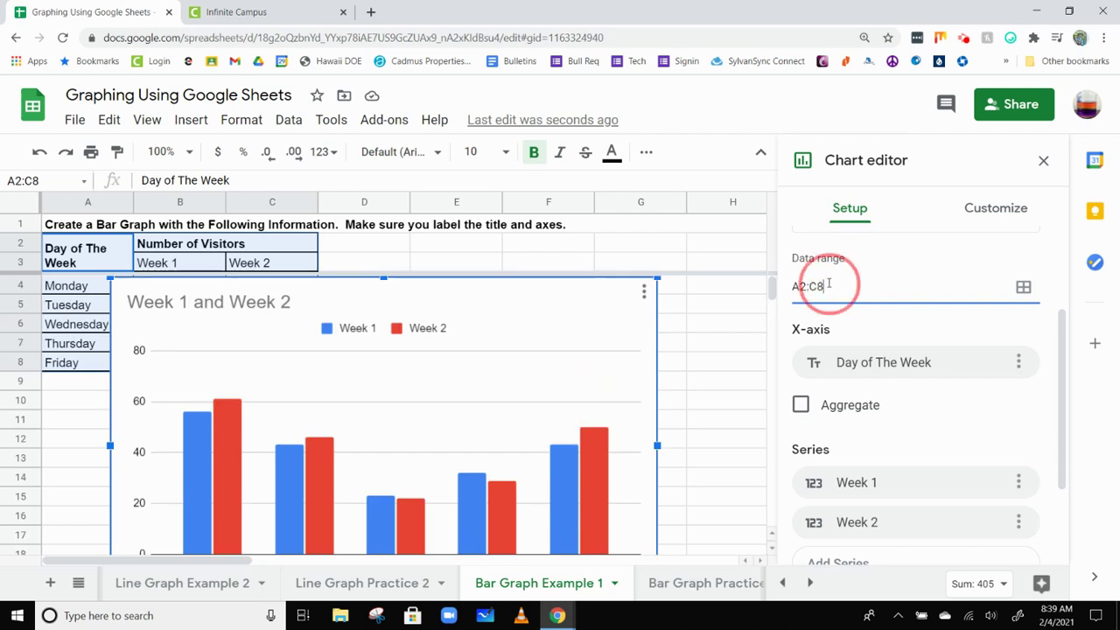
drag(825, 287, 791, 287)
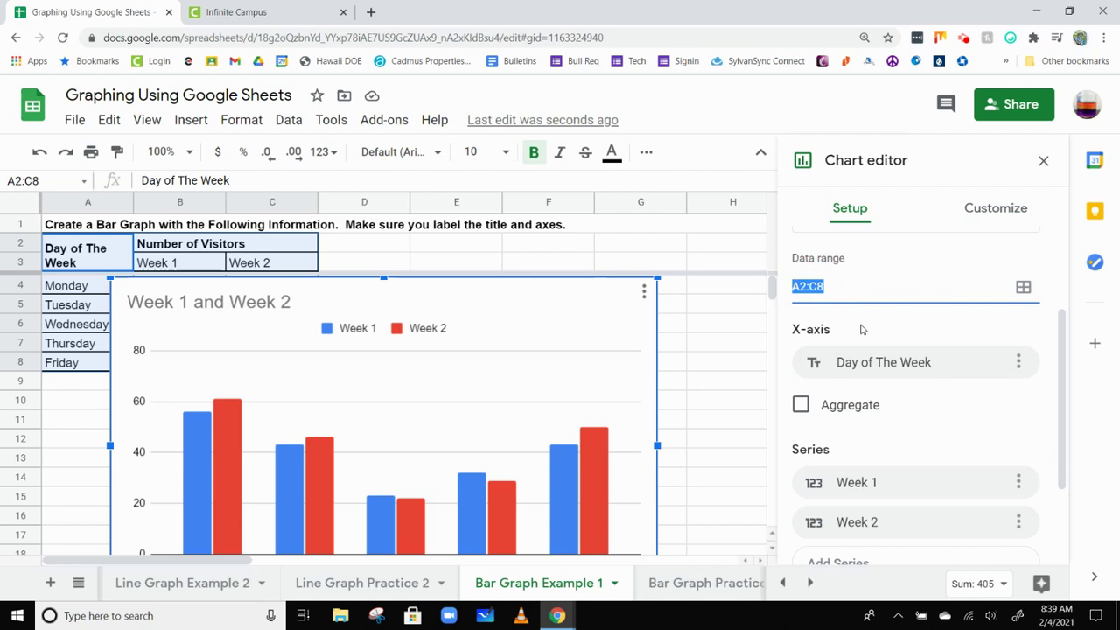
scroll(892, 319, down, 1)
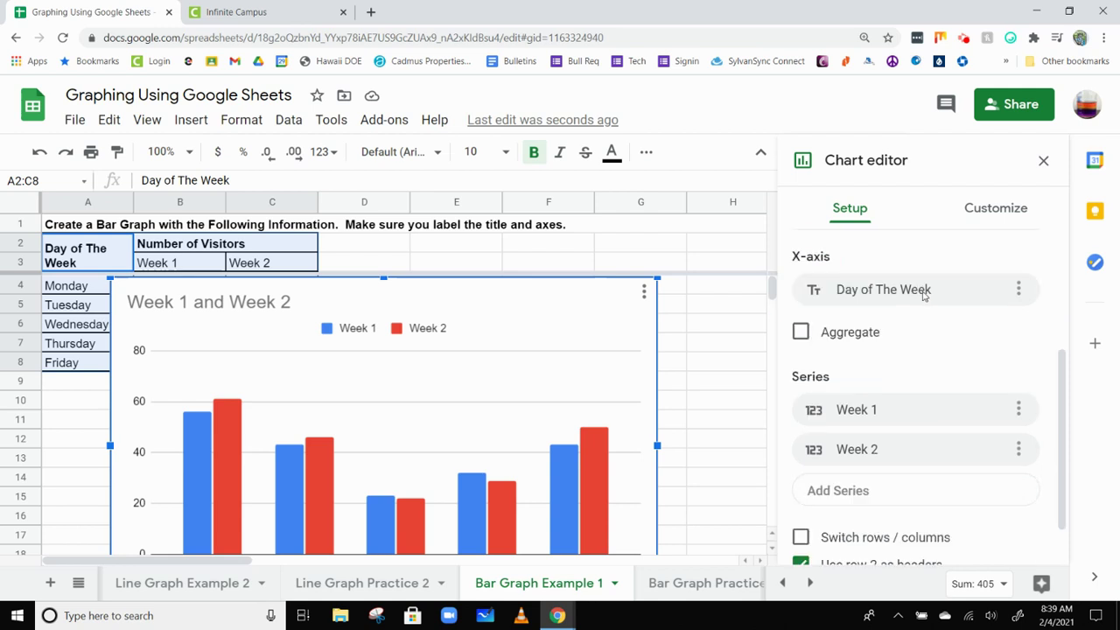
scroll(925, 296, down, 1)
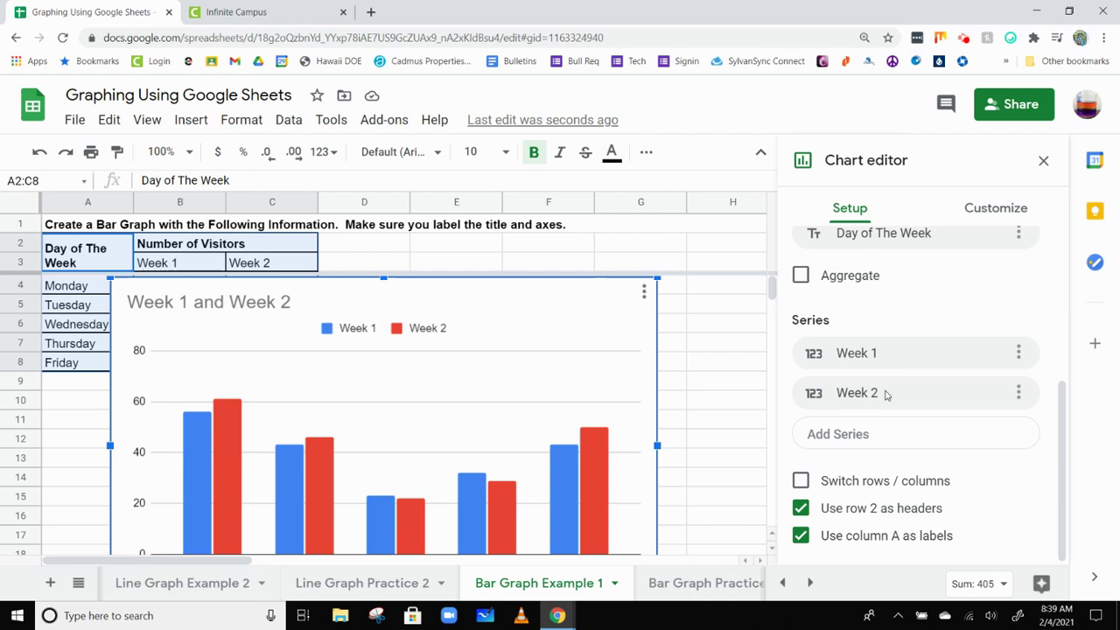
click(876, 355)
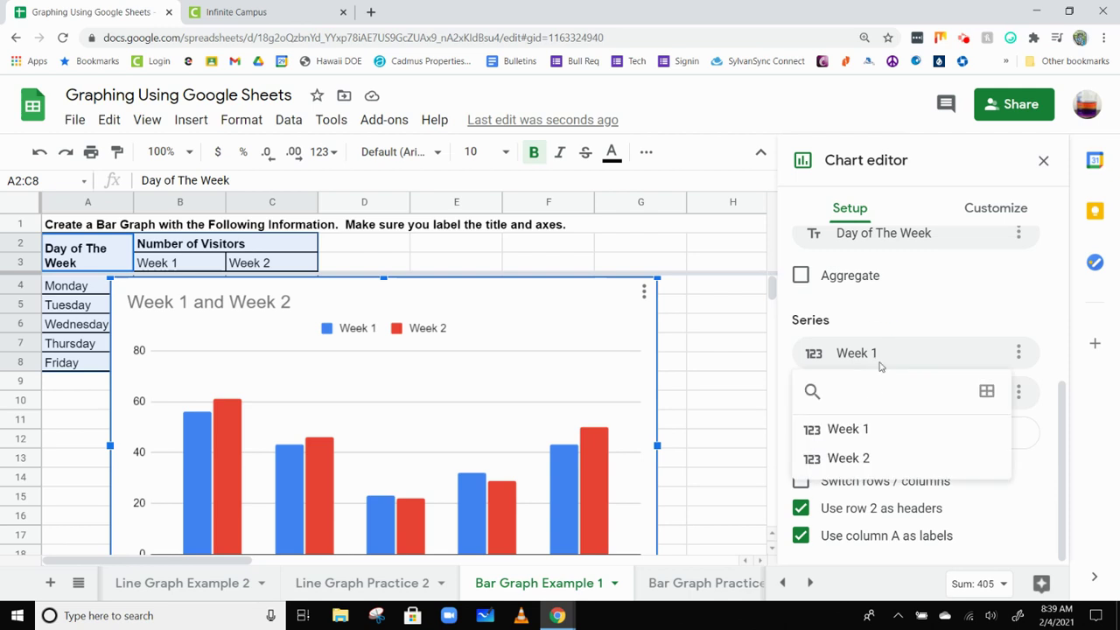
click(888, 354)
click(872, 395)
click(873, 395)
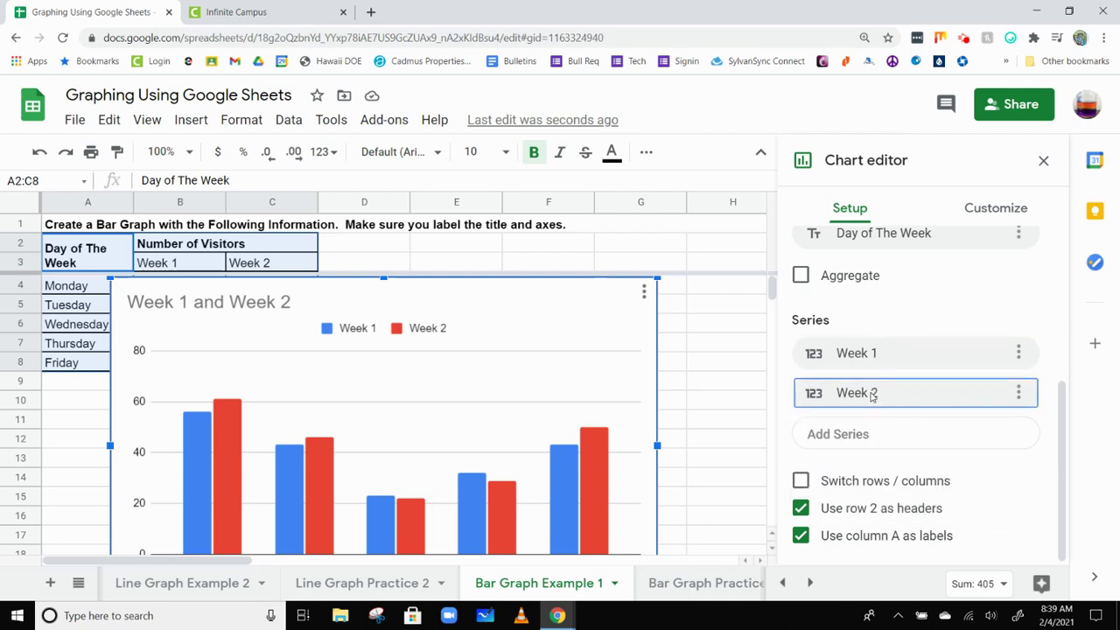
click(827, 356)
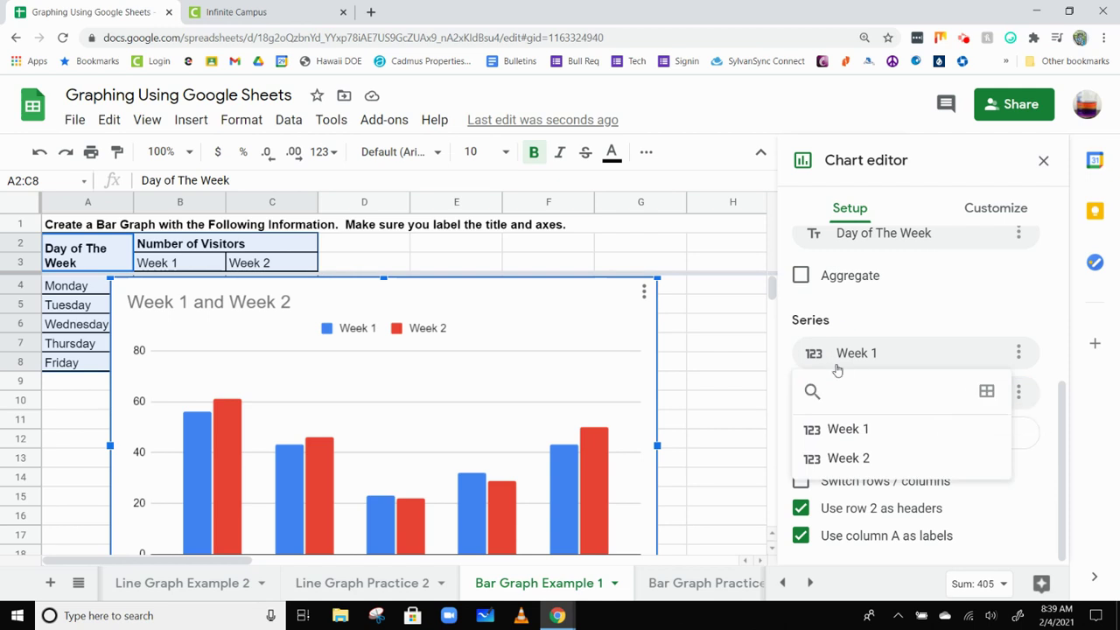
click(985, 395)
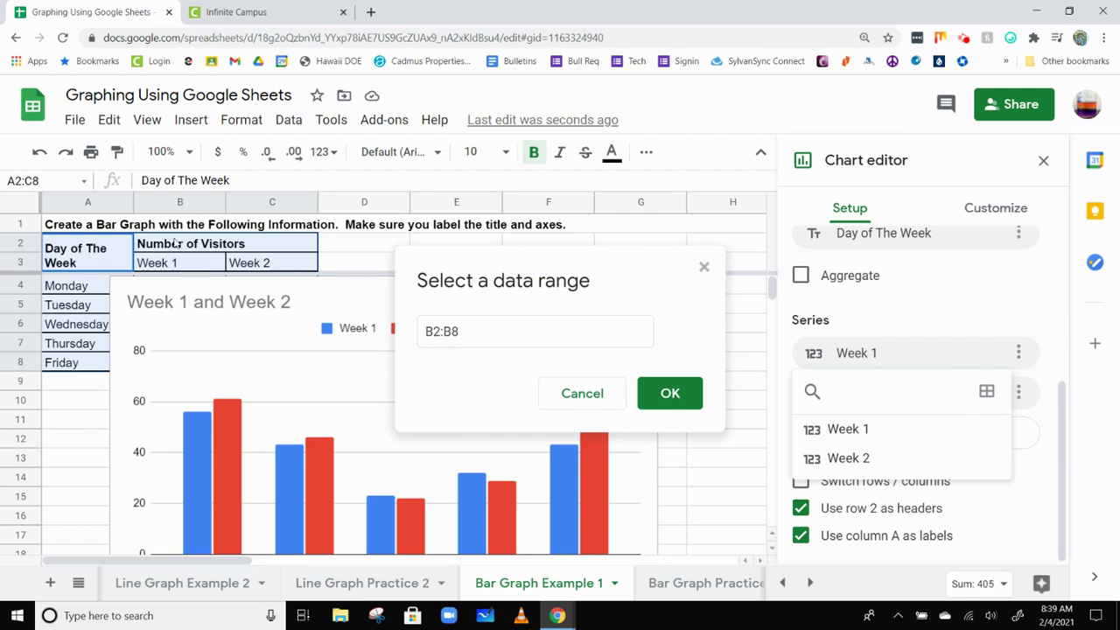
click(437, 331)
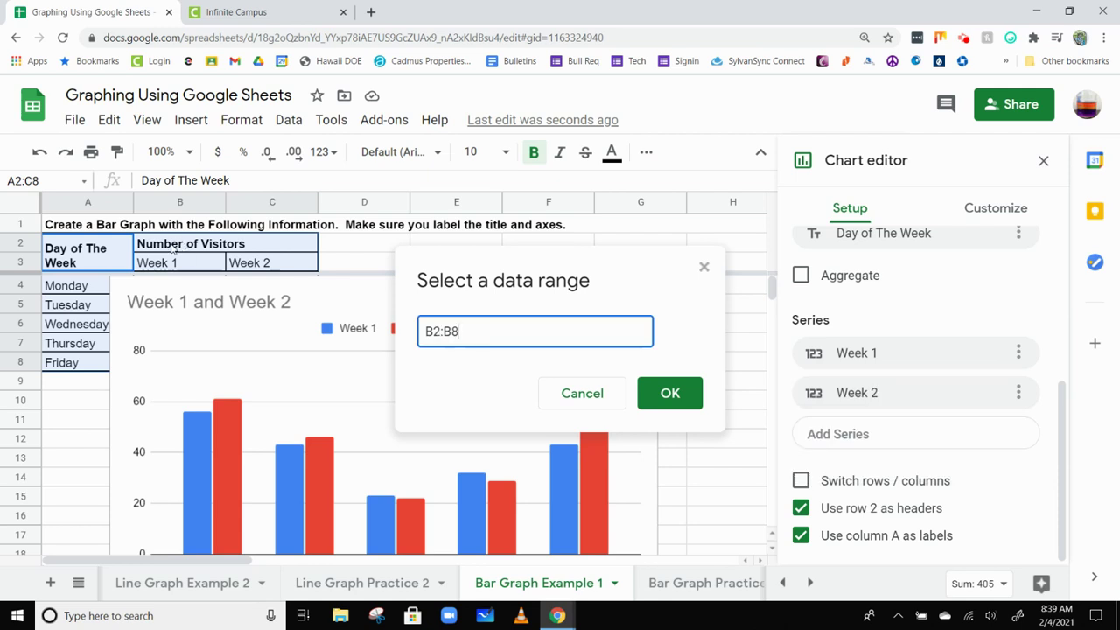
drag(173, 247, 177, 352)
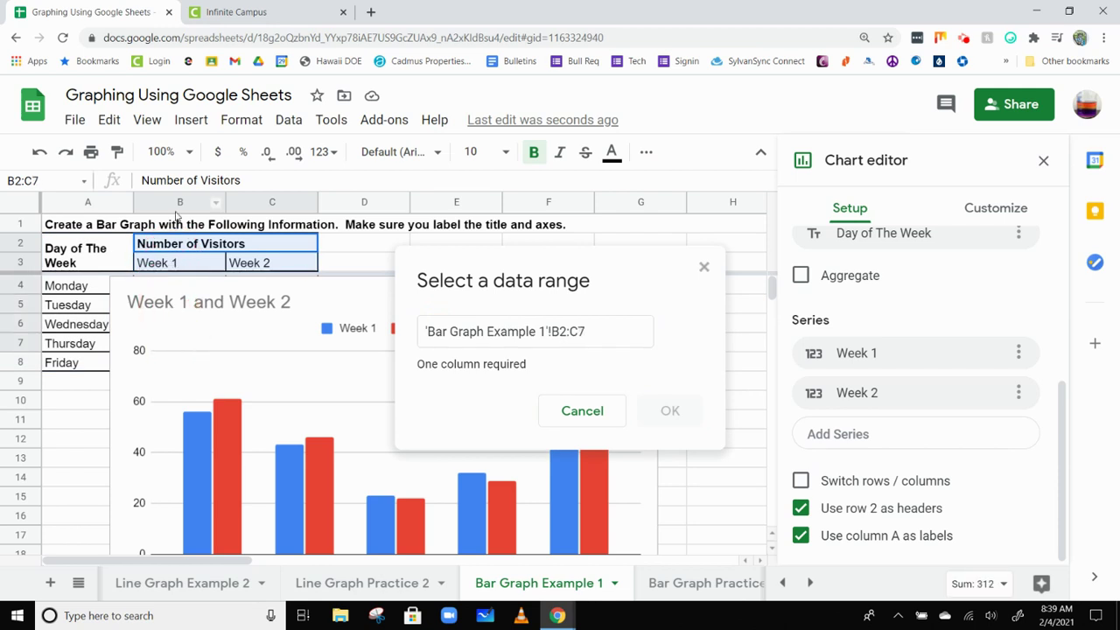
click(567, 416)
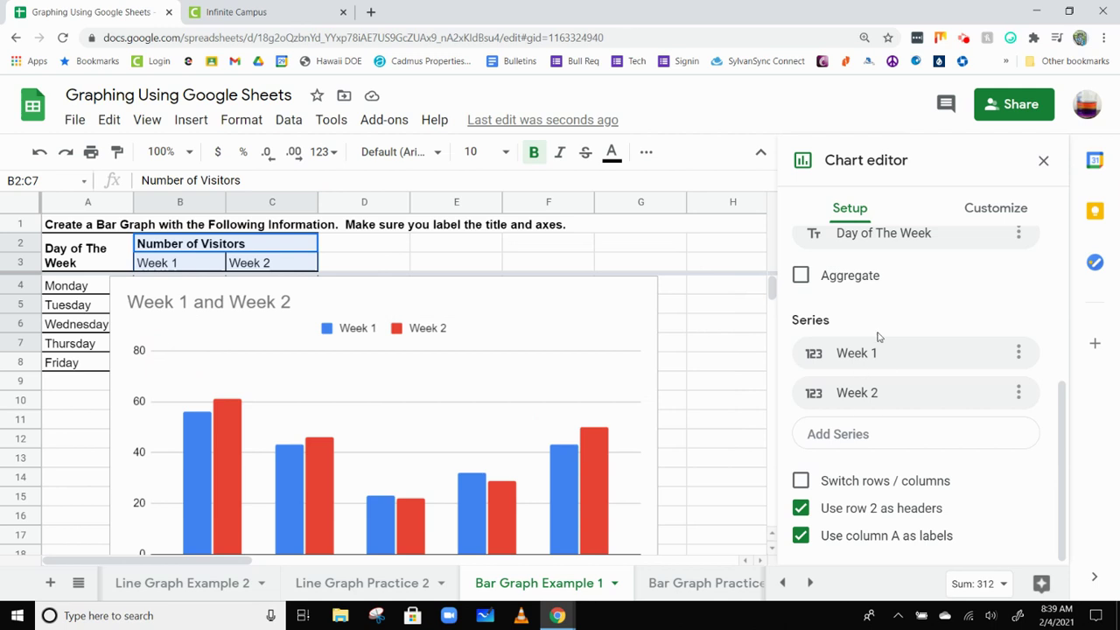
Step: Replace the column chart's title with "Pet Store Visitors"
scroll(889, 357, up, 5)
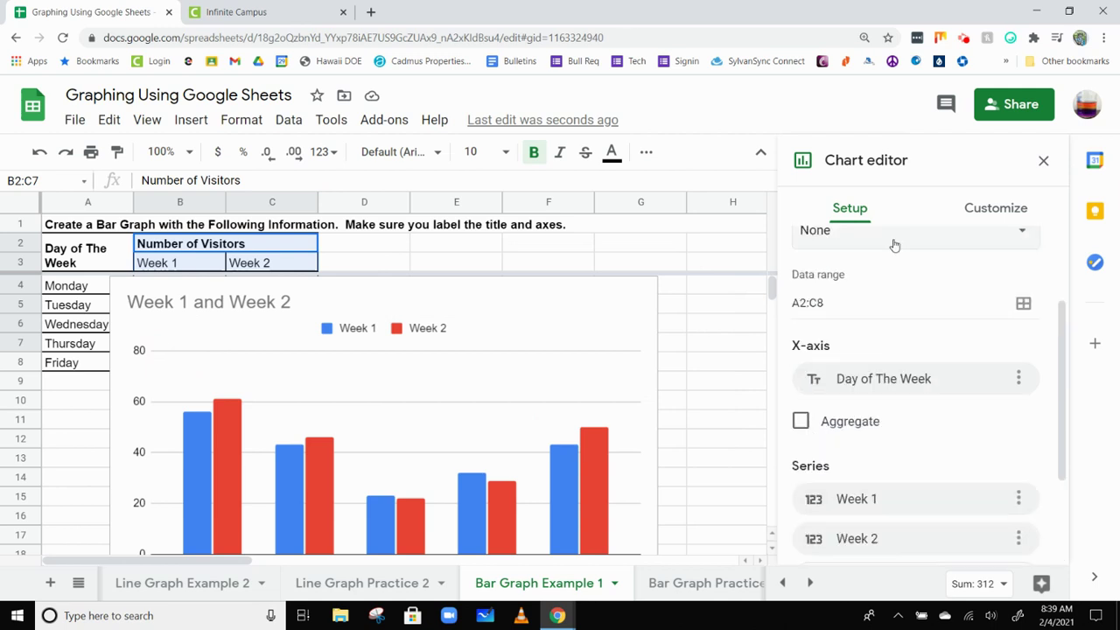
click(974, 215)
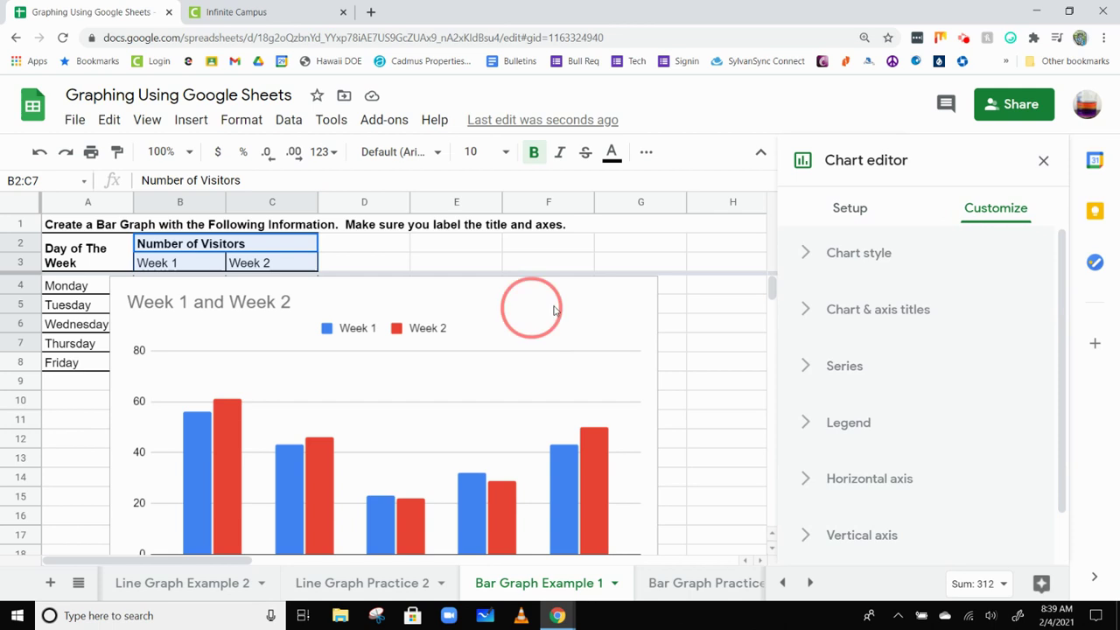
click(598, 300)
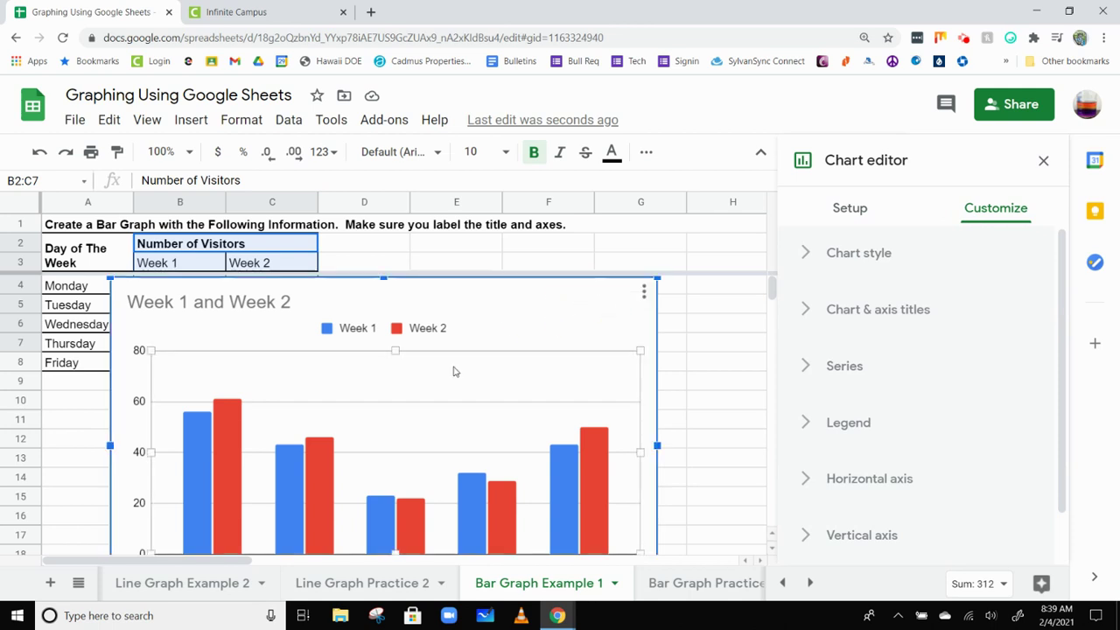
scroll(452, 372, down, 3)
scroll(184, 376, up, 2)
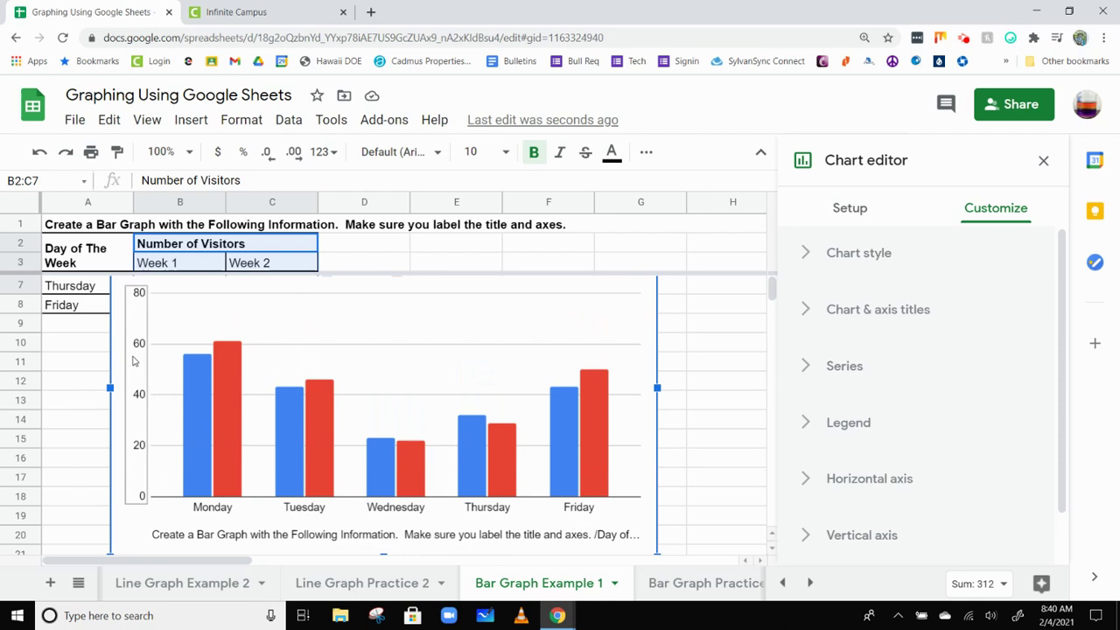
scroll(133, 360, up, 1)
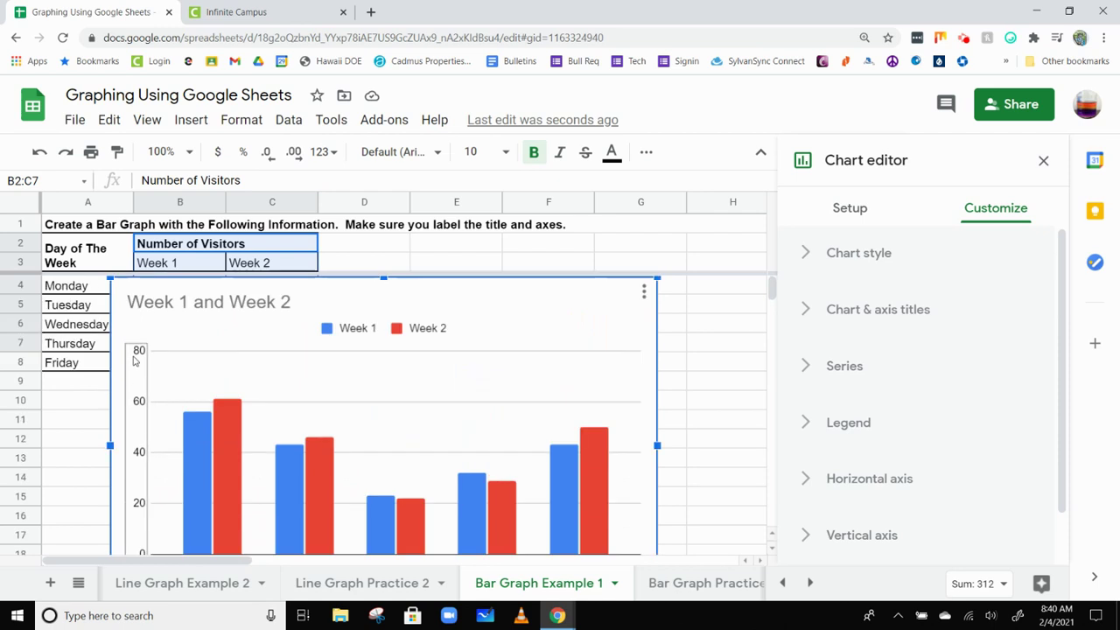
click(200, 305)
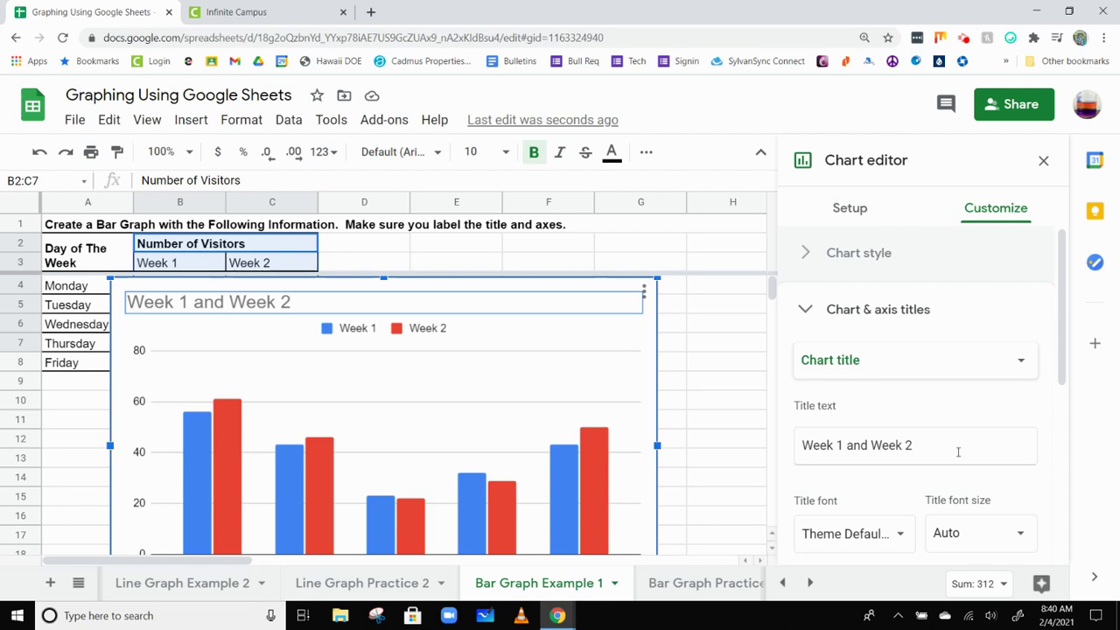
click(902, 445)
text(Per)
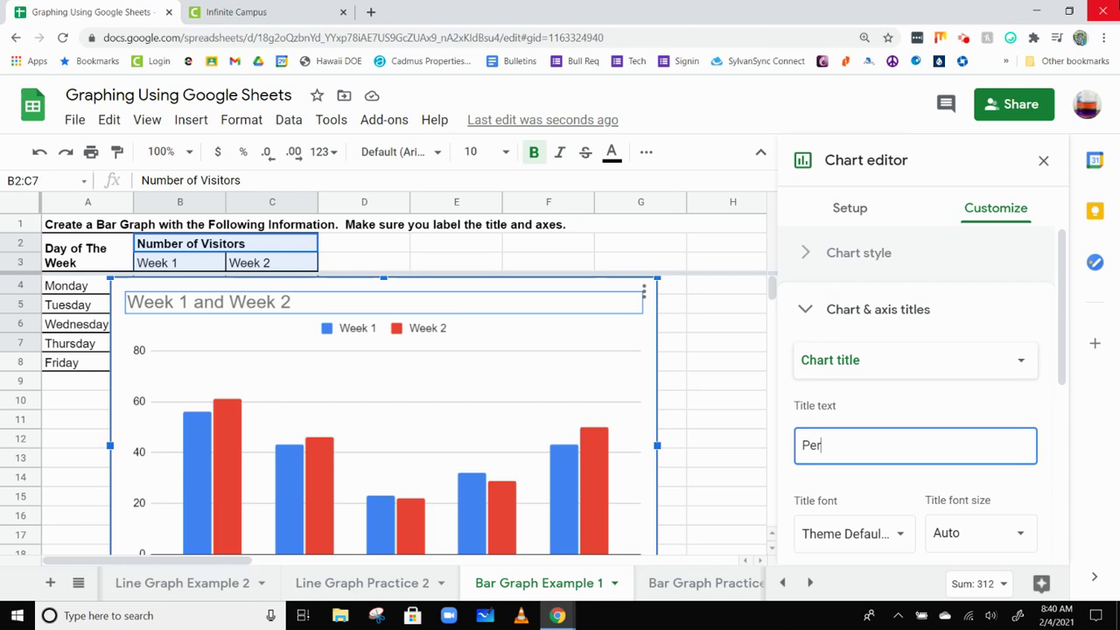
text( Store )
text(Visi)
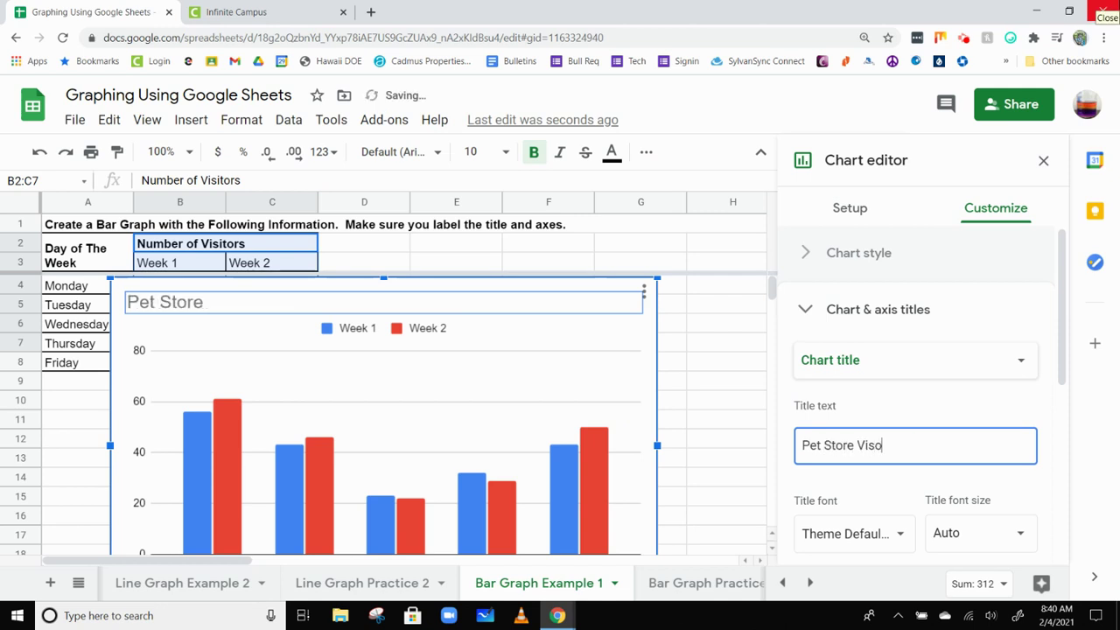
text(tors)
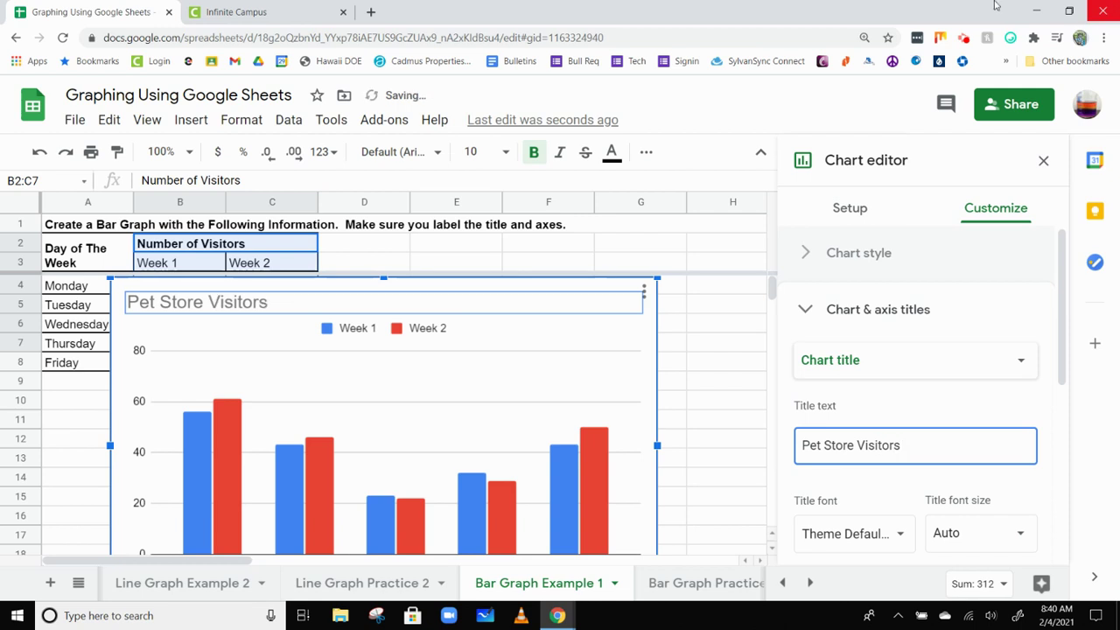
click(849, 477)
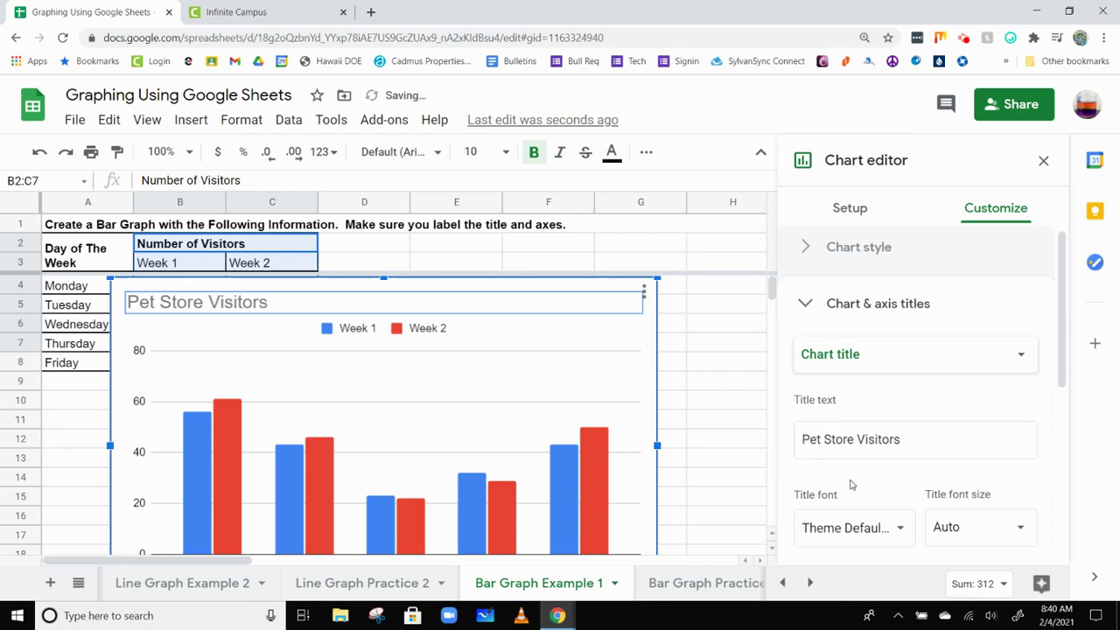
Step: Center-align the column chart's title
scroll(851, 484, down, 1)
click(873, 538)
click(903, 573)
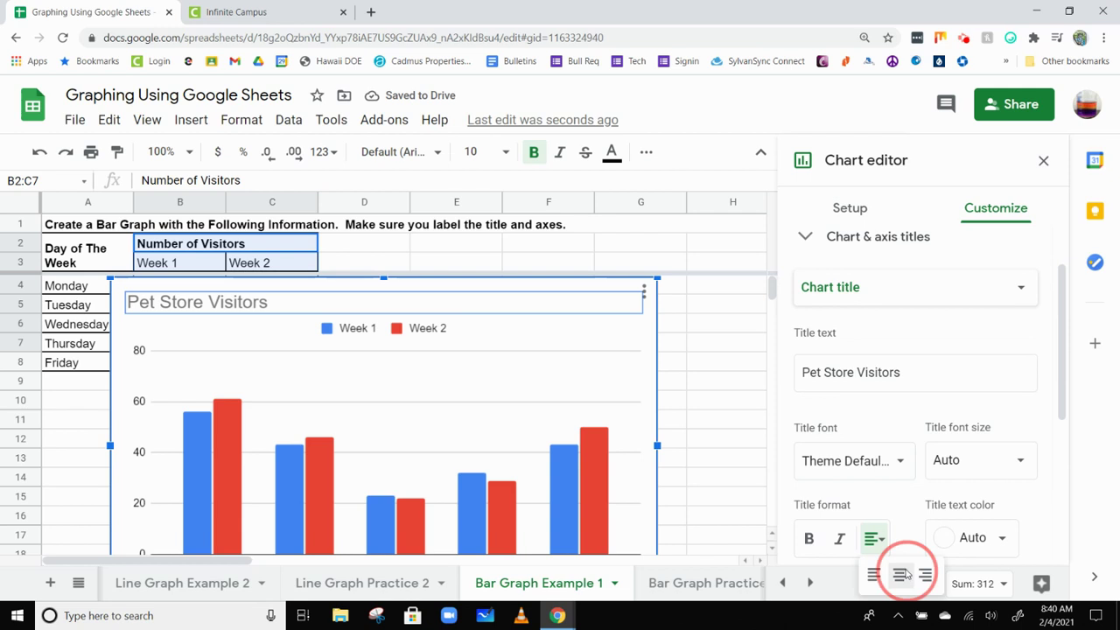
Step: Add the vertical axis title "Number of Visitors" to the column chart
scroll(610, 378, down, 1)
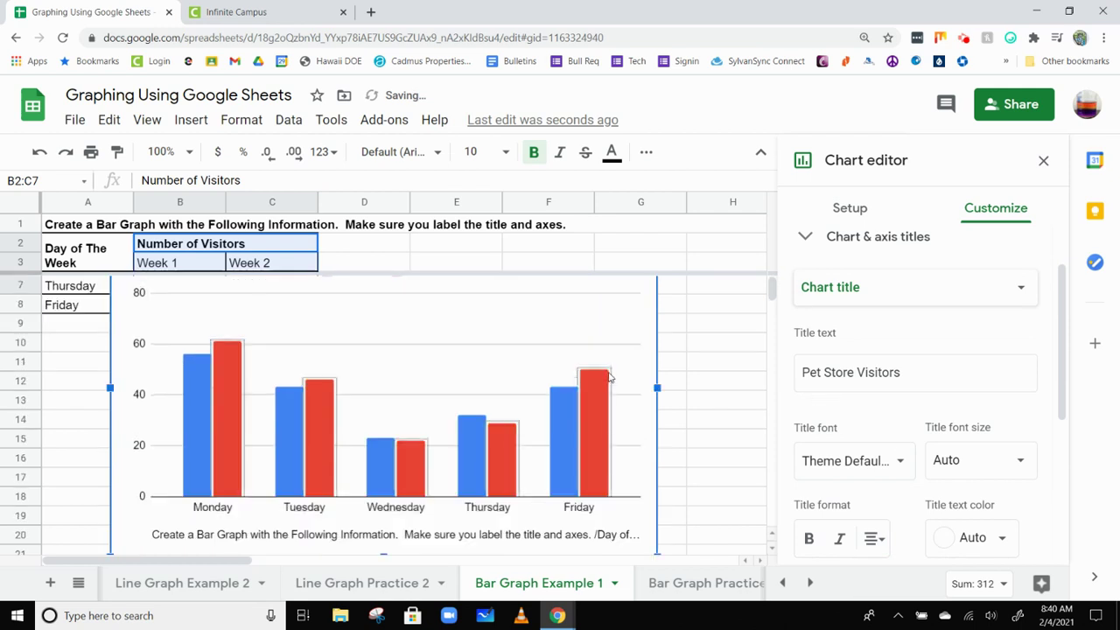
click(925, 291)
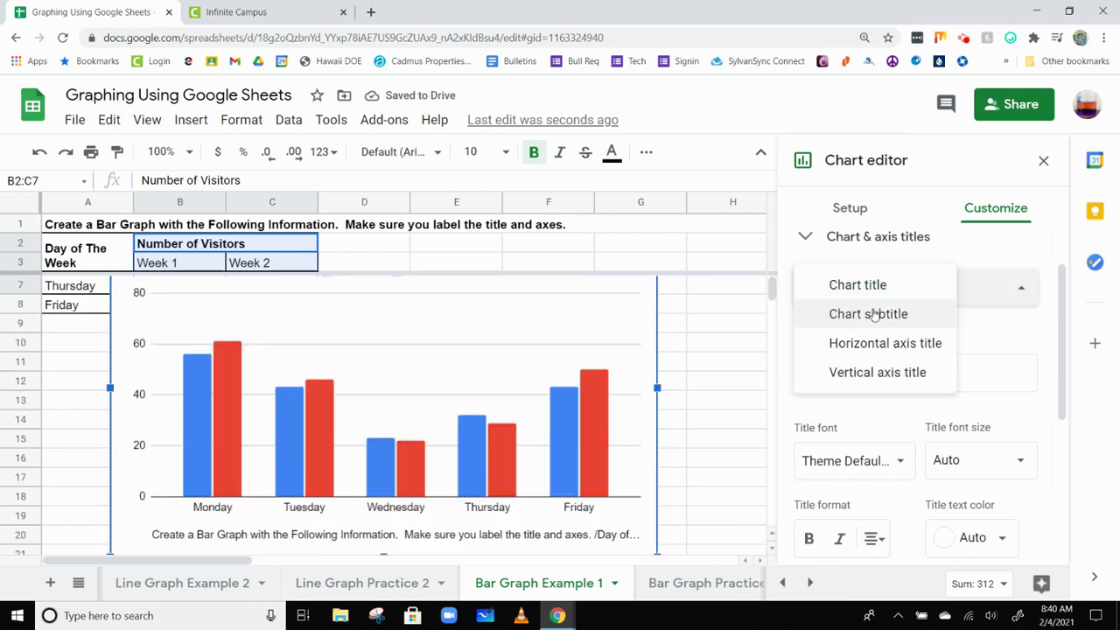
click(888, 372)
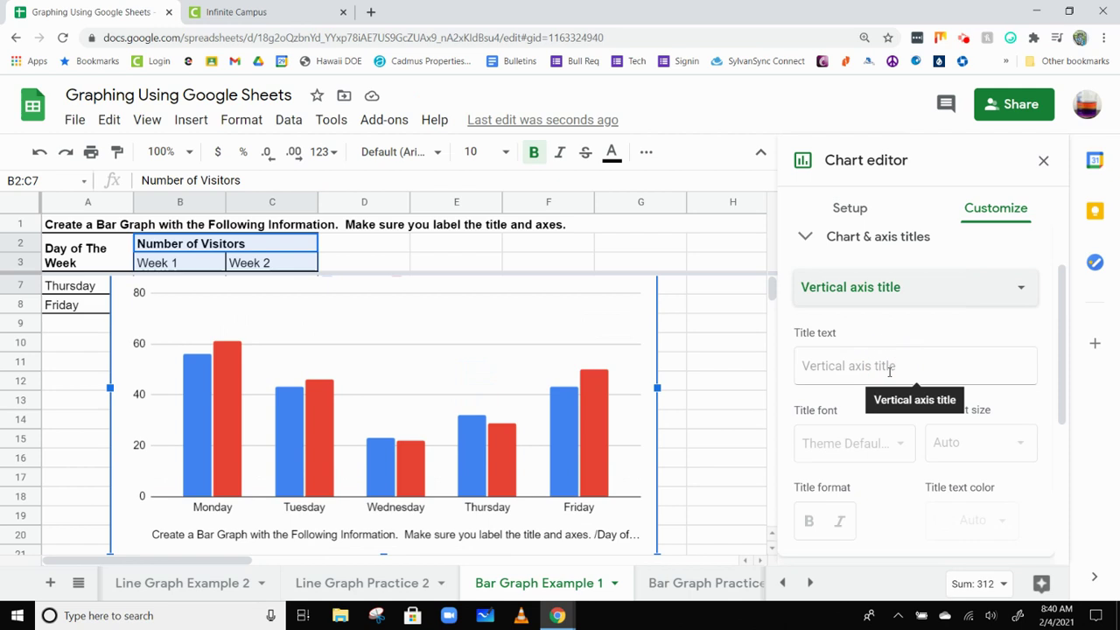
click(889, 372)
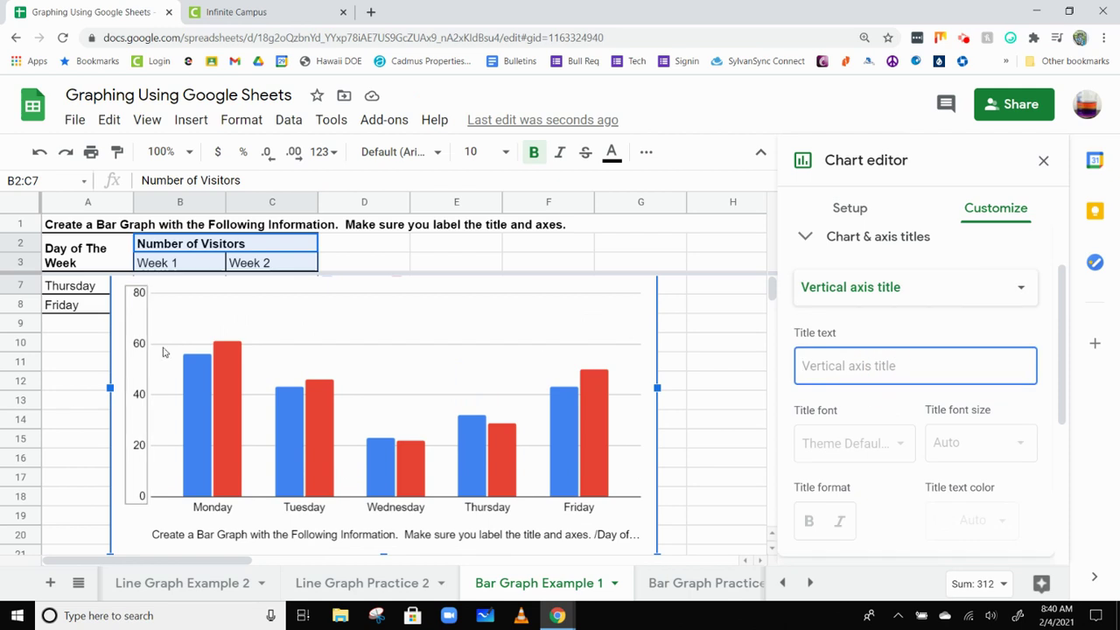
text(N)
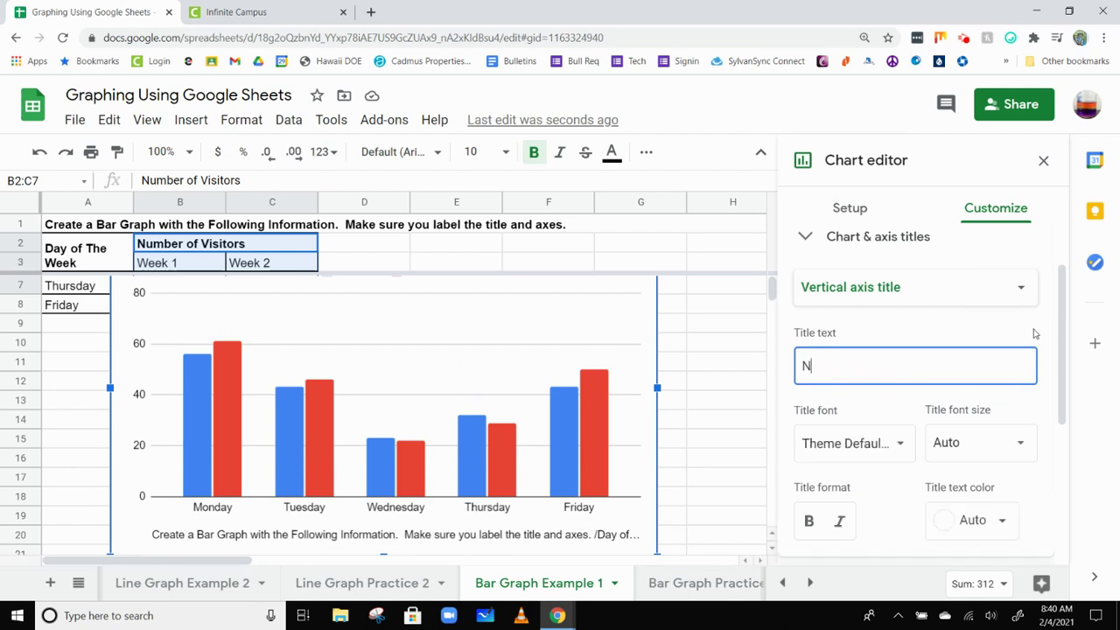
text(umber of Visito)
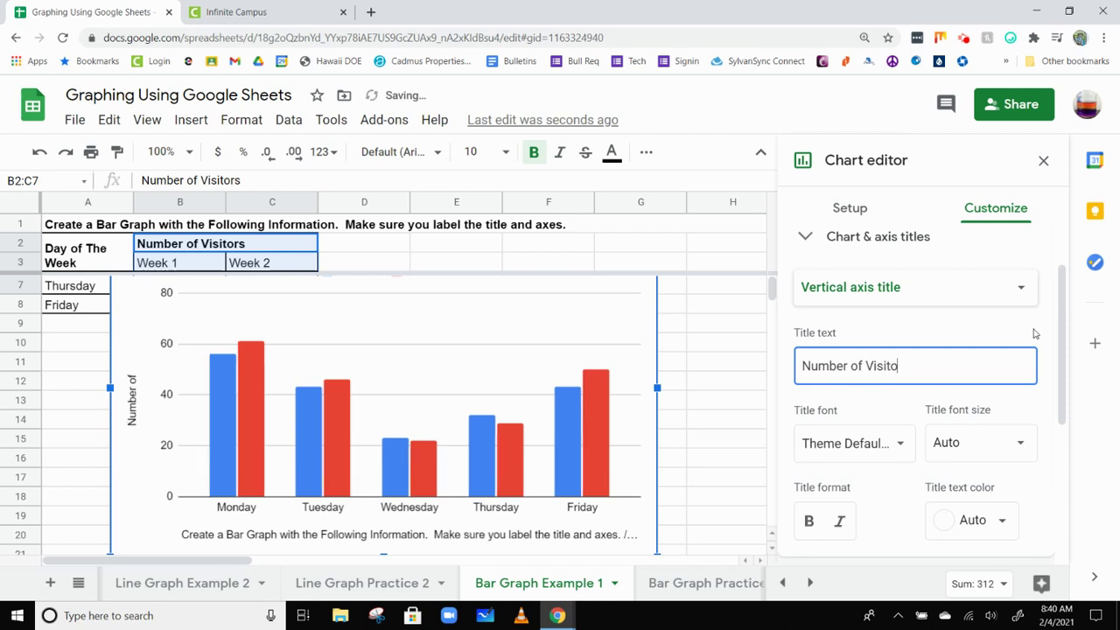
text(rs)
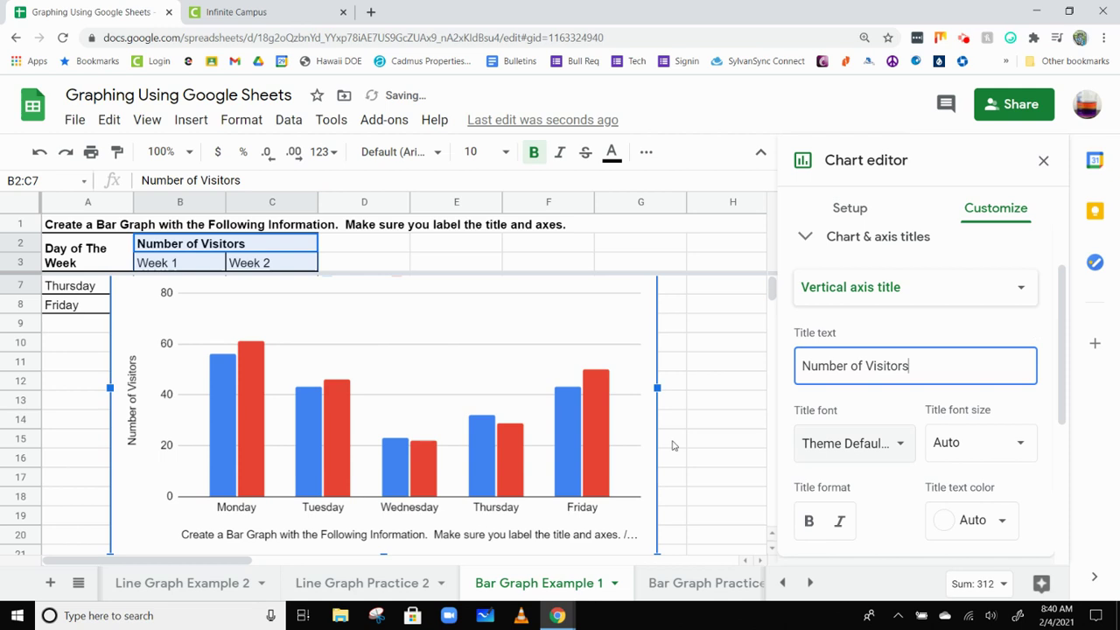
Step: Replace the column chart's horizontal axis title with "Day of the Week" and leave the chart editor
click(297, 537)
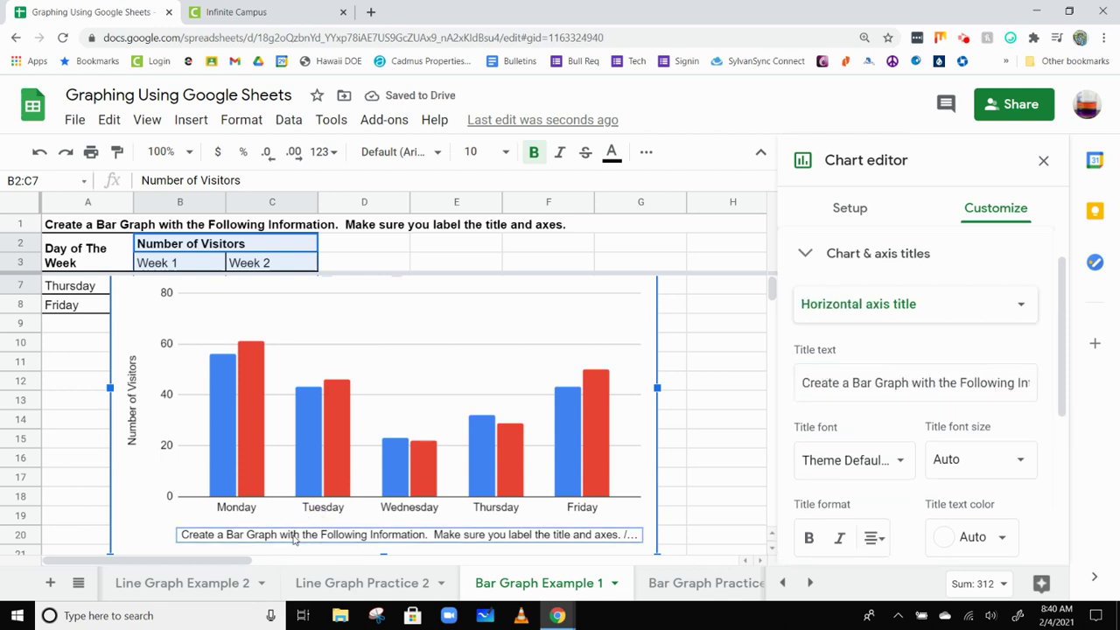
click(846, 392)
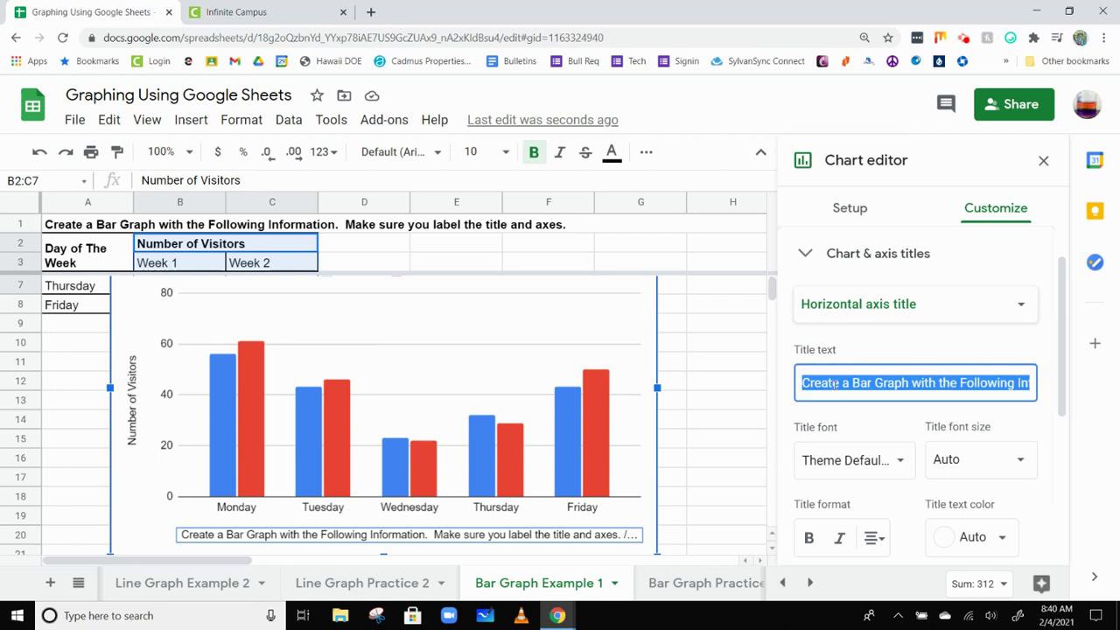
text(Day of the W)
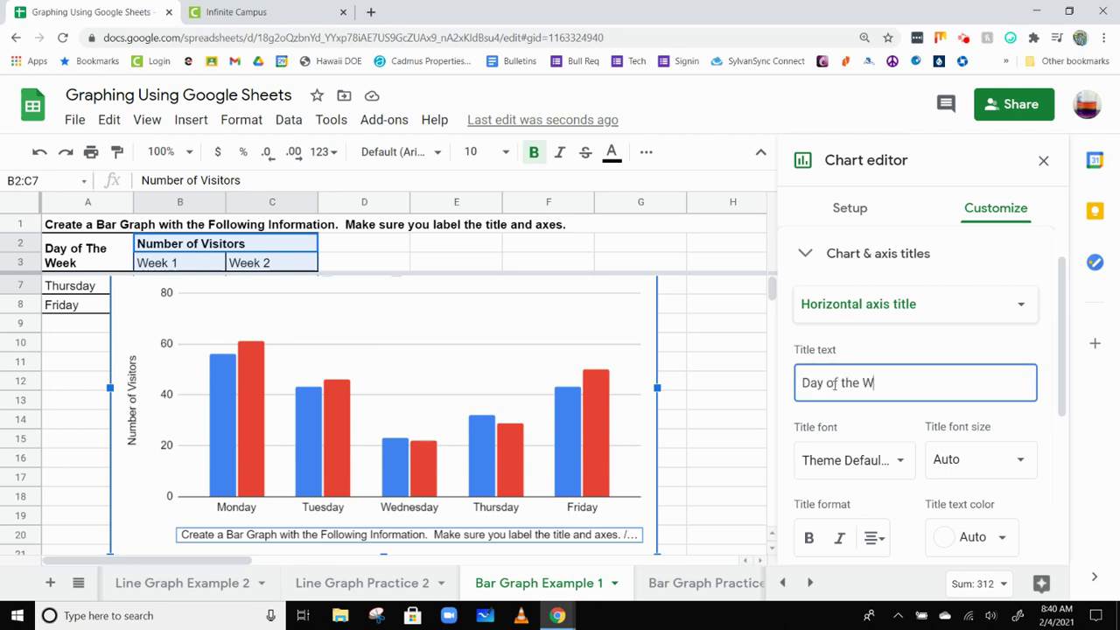
text(eek)
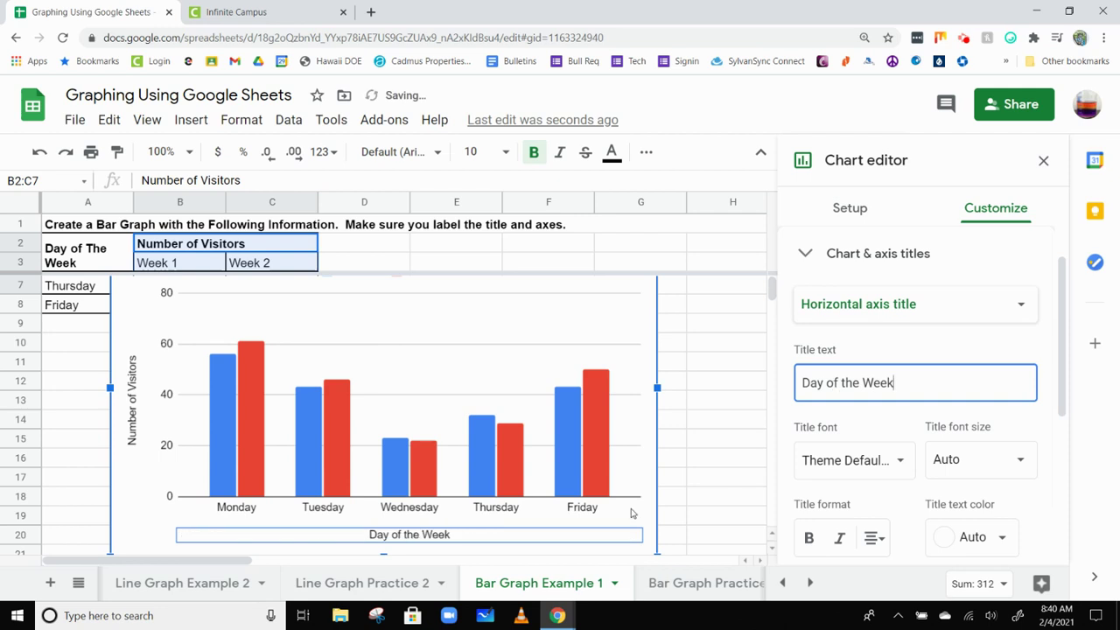
click(693, 486)
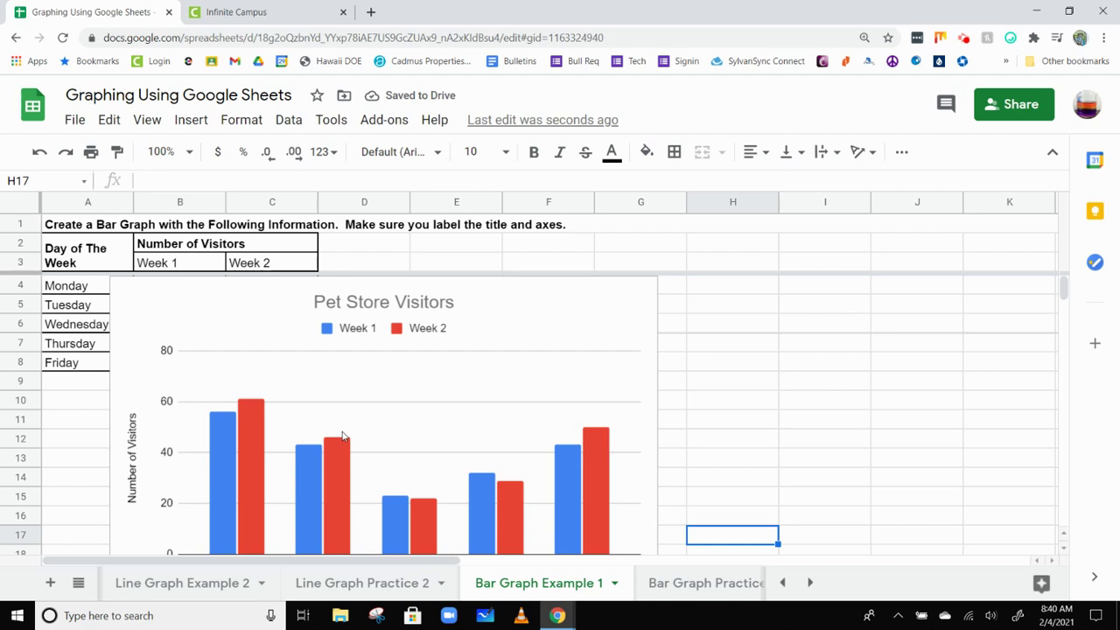
scroll(343, 436, down, 1)
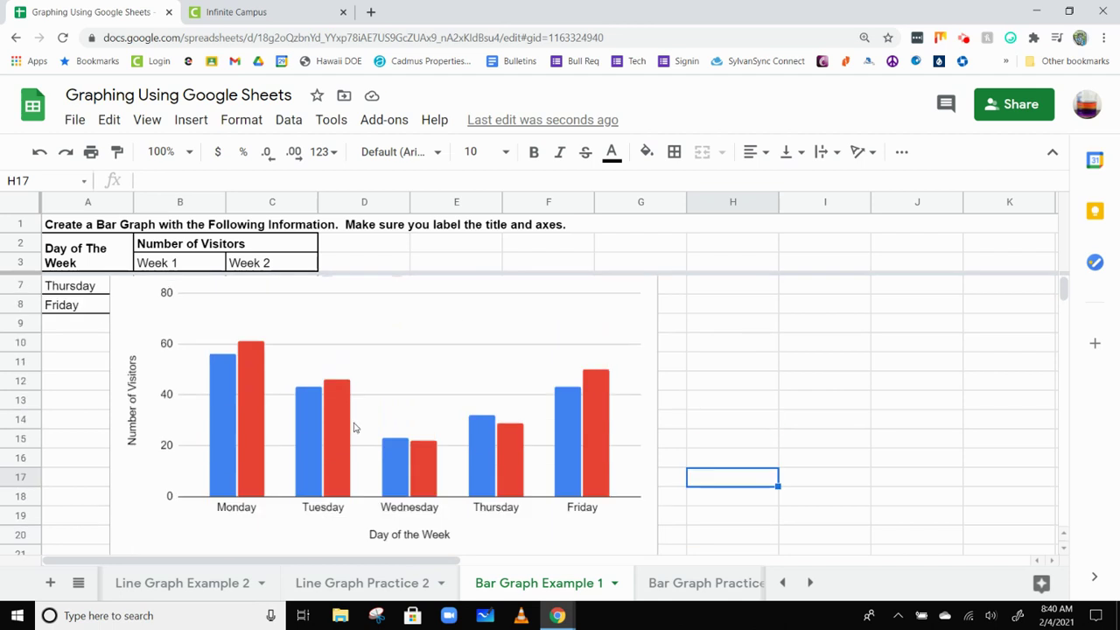
scroll(382, 420, up, 1)
scroll(385, 418, down, 2)
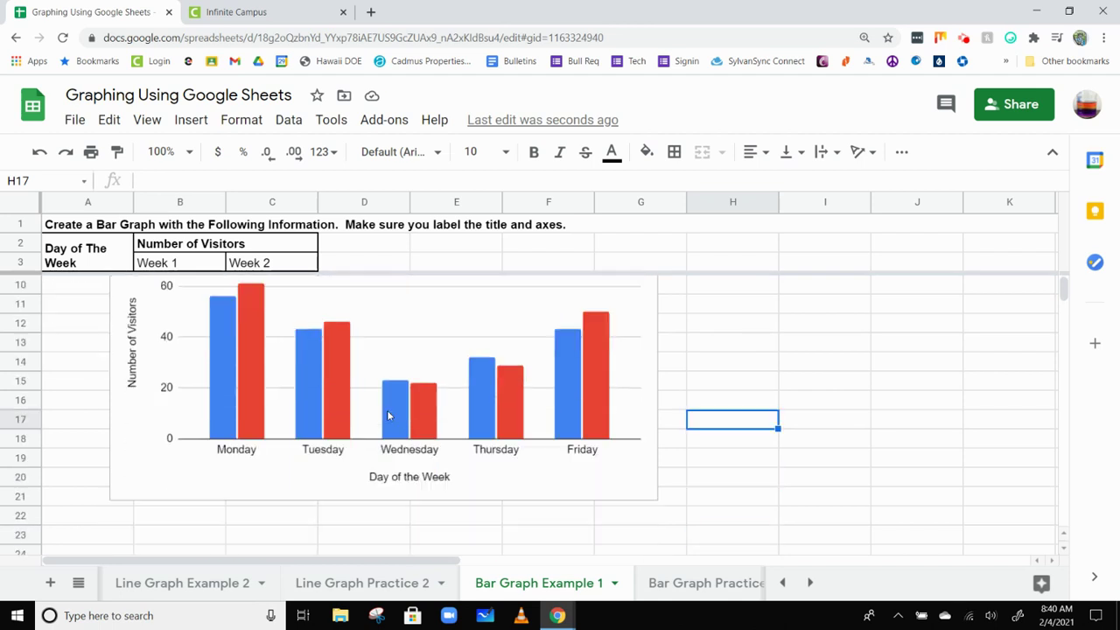
scroll(388, 413, down, 2)
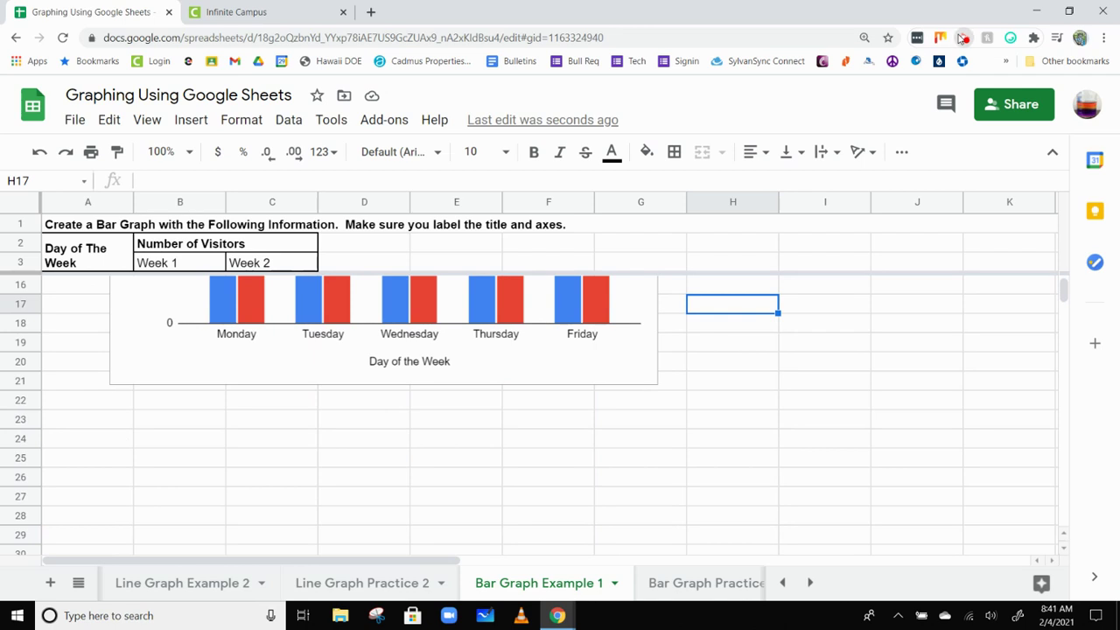